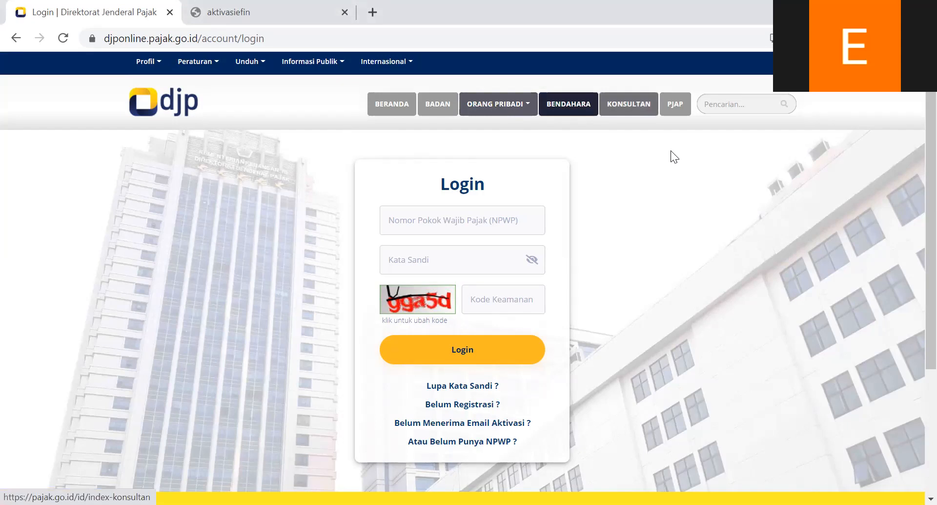
left_click(473, 36)
left_click(286, 35)
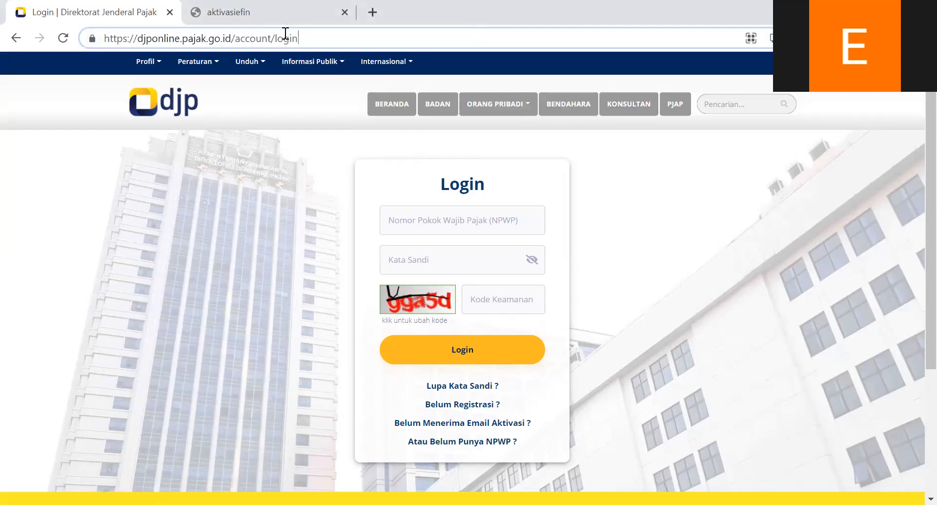
left_click_drag(330, 35, 39, 74)
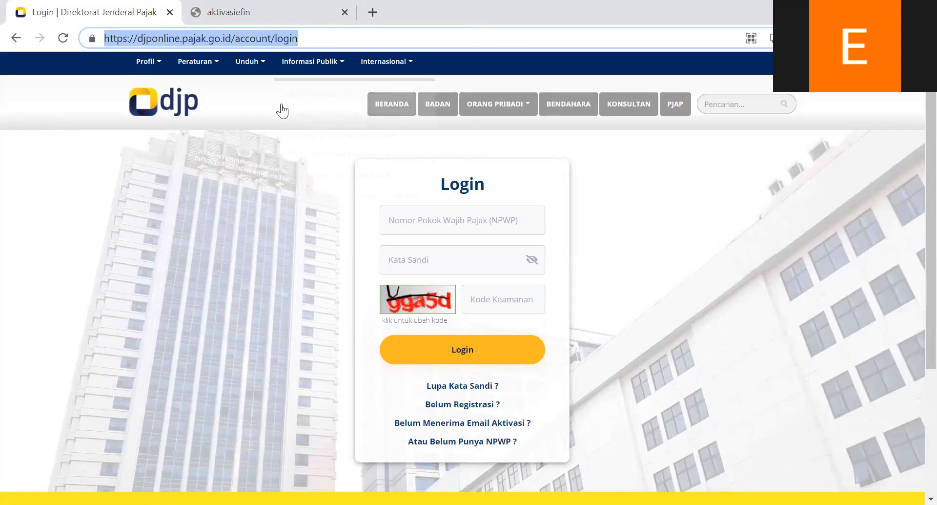
left_click(368, 26)
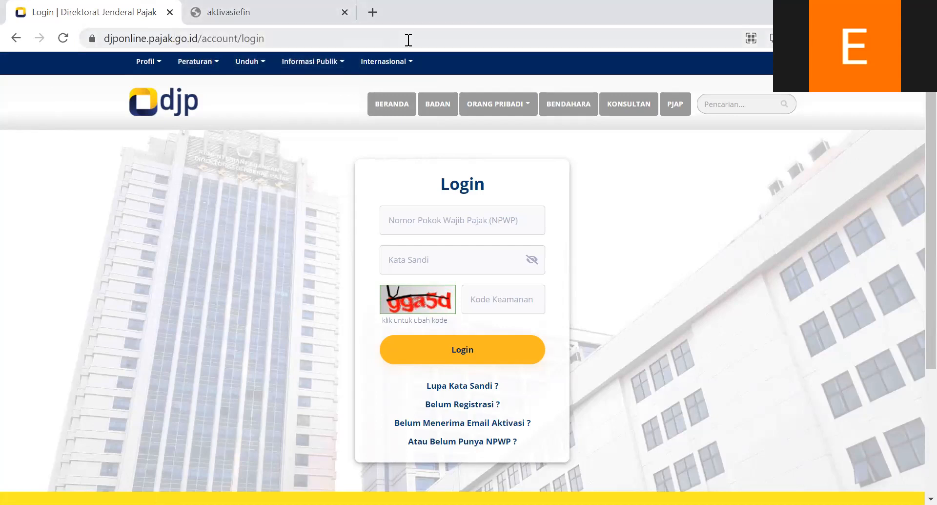
left_click(411, 227)
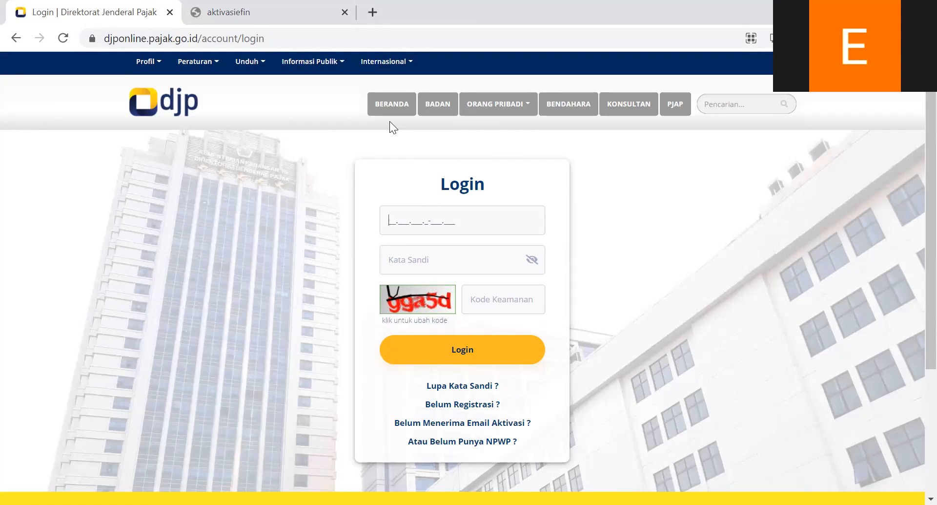
left_click(735, 215)
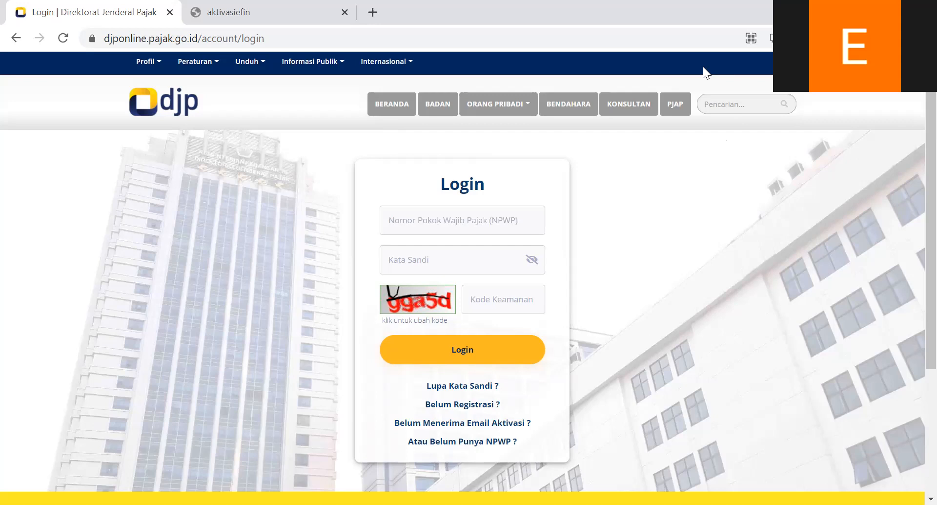
left_click(155, 42)
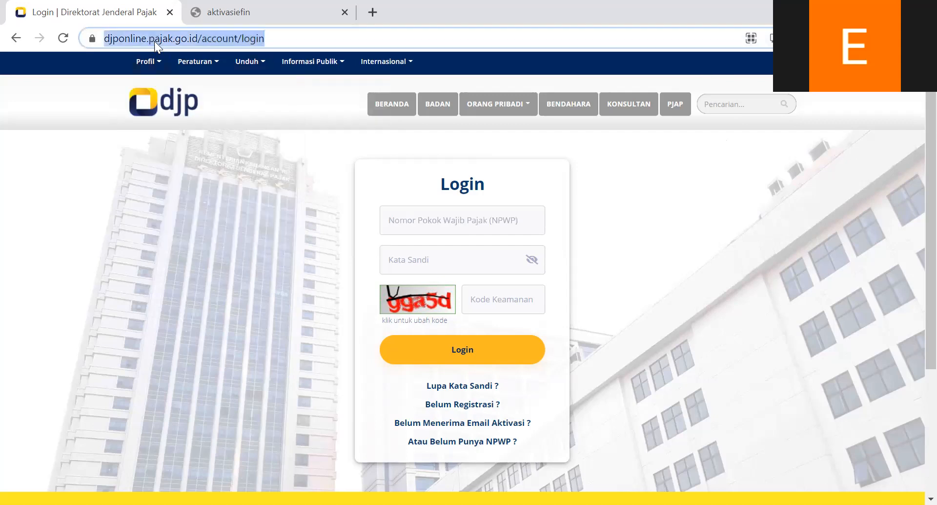
Close the tax login page and reload the remaining aktivasiefin page.
left_click(172, 21)
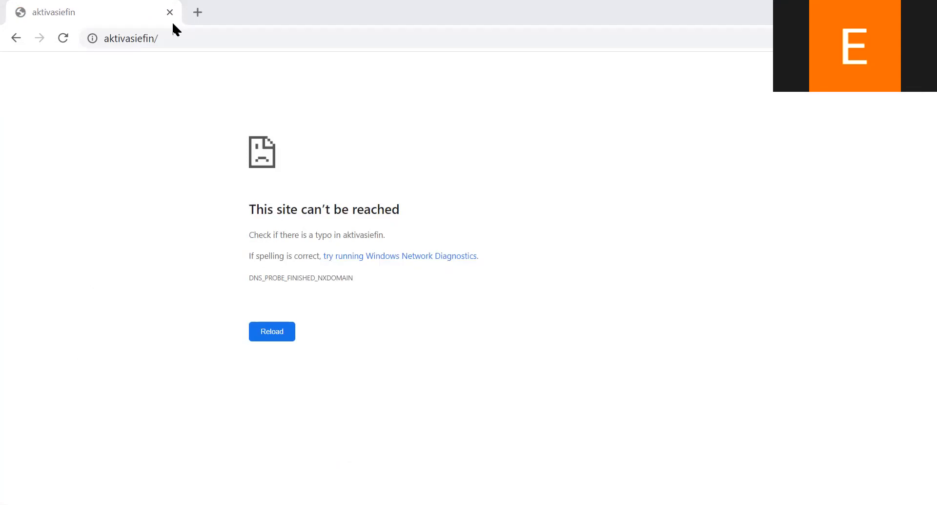
key("F5")
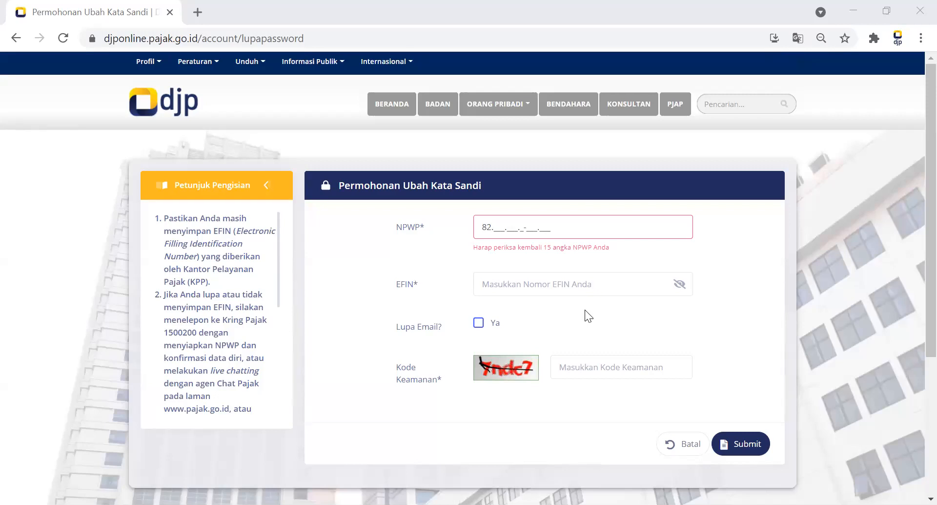
left_click(492, 228)
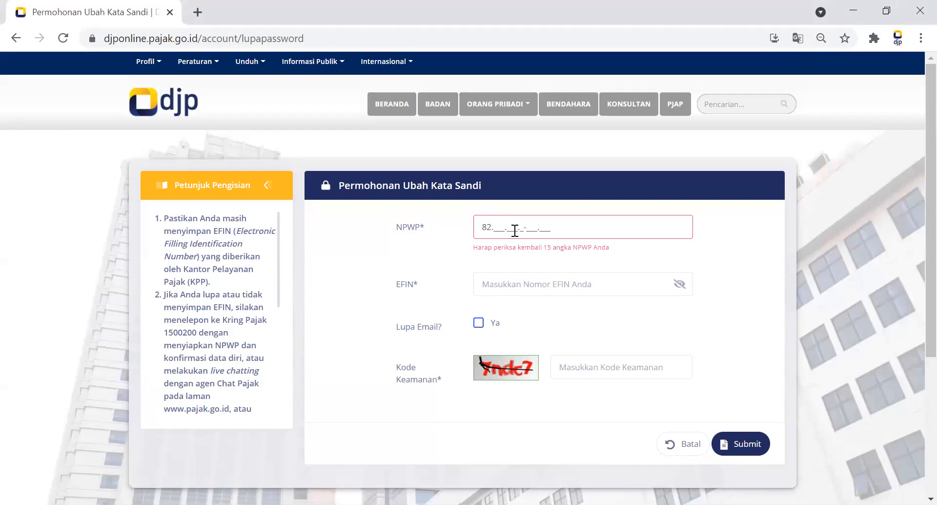
type("876")
left_click(505, 281)
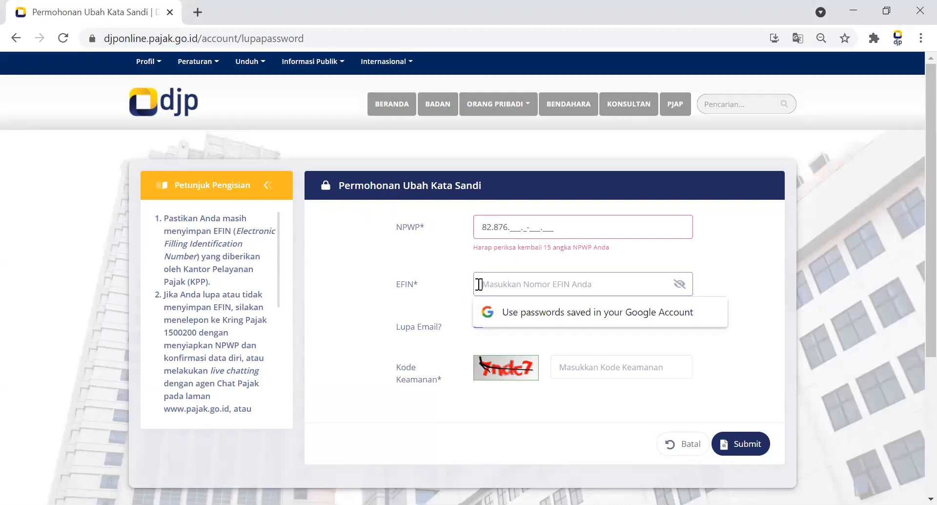
left_click(314, 286)
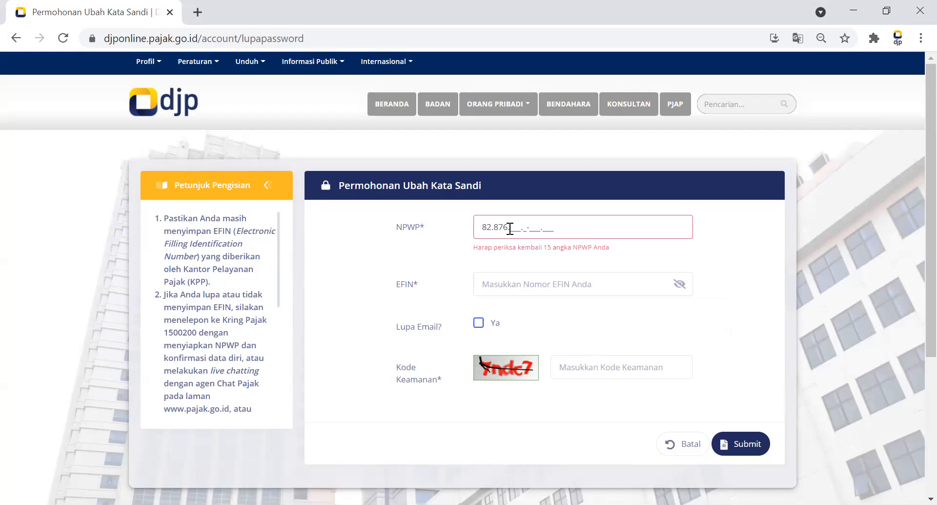
left_click_drag(510, 228, 434, 212)
key("BackSpace")
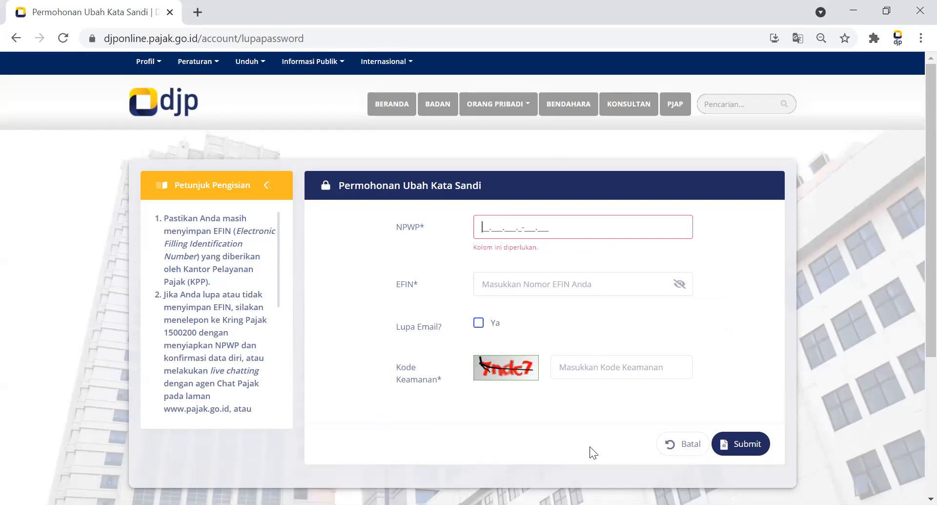
Return to the login page, dismiss the e-Form announcement, and fill in the taxpayer's NPWP number.
left_click(15, 38)
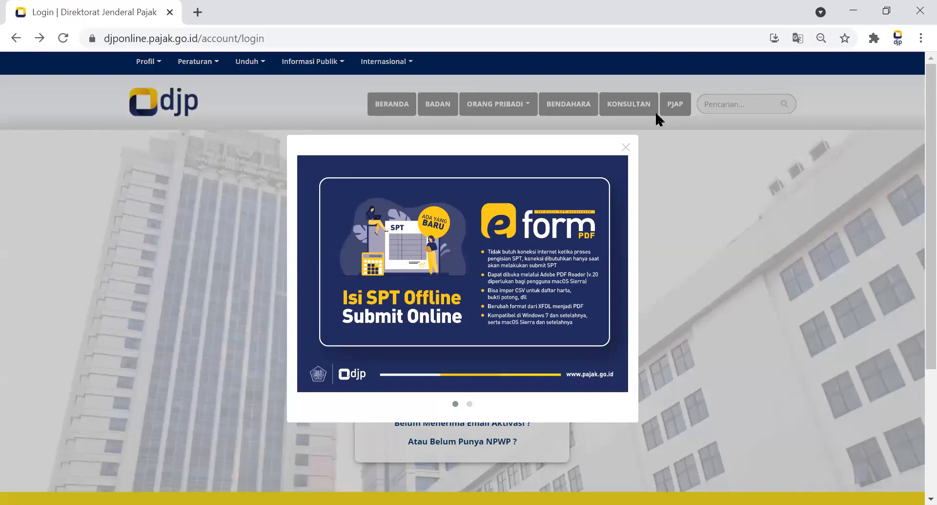
left_click(624, 142)
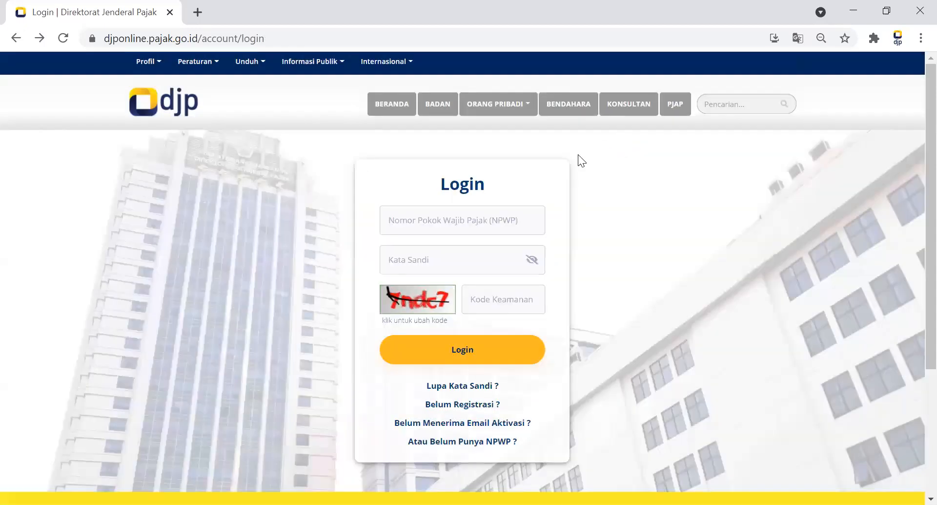
left_click(386, 215)
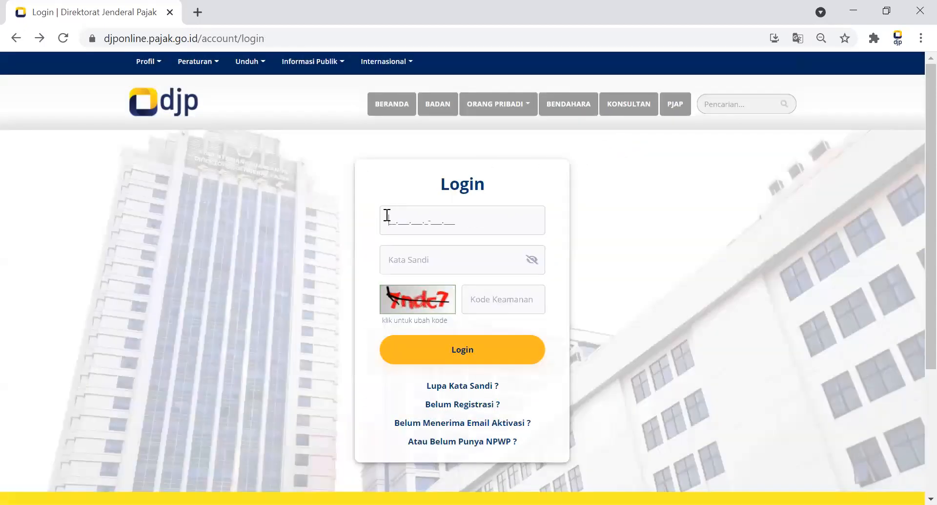
Enter the account password and the captcha security code, and log in.
left_click(396, 260)
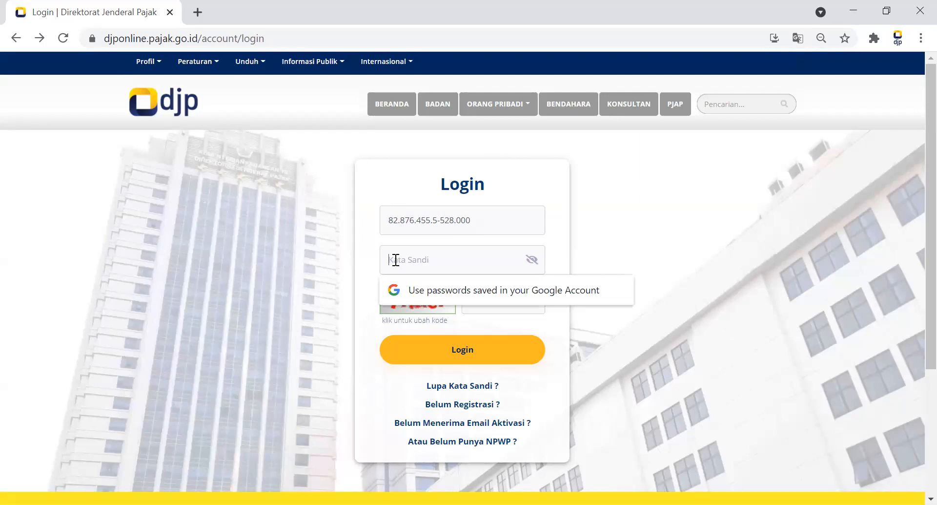
type("••••••••••")
type("•")
type("7")
type("ndc7")
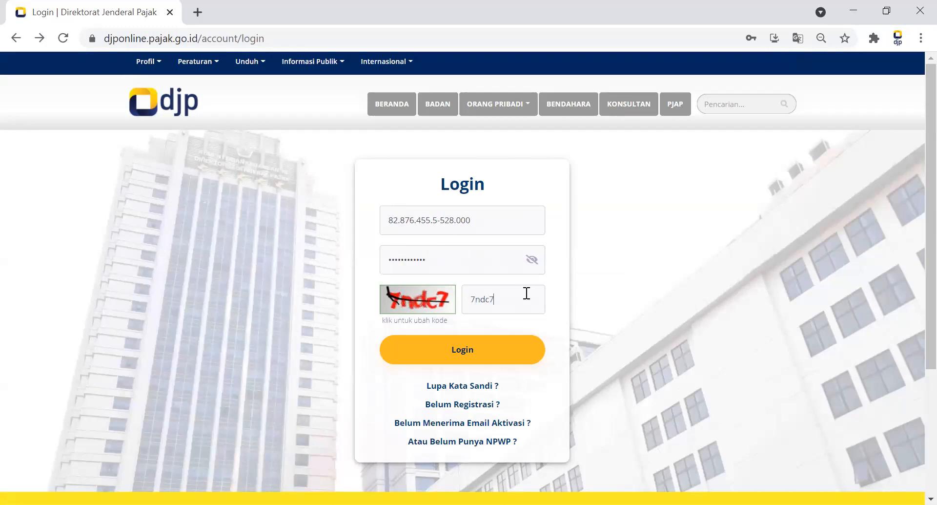
left_click(496, 346)
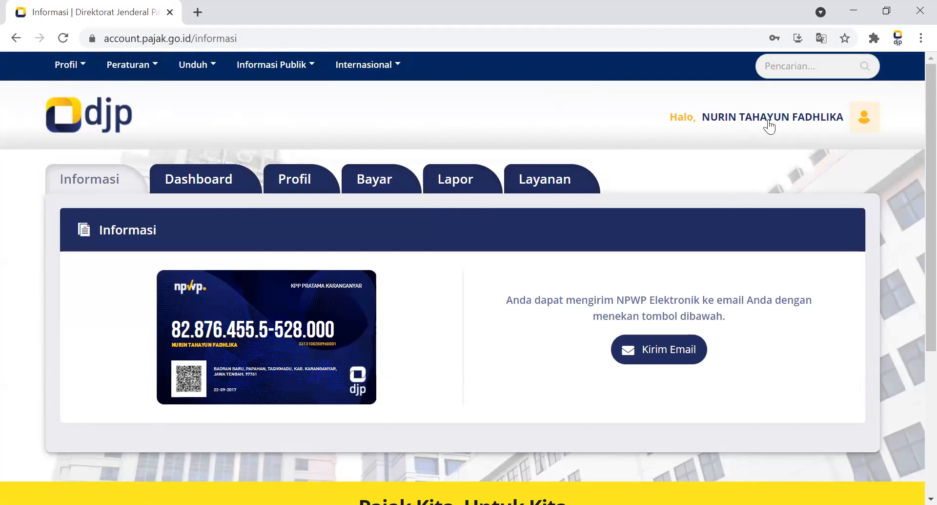
left_click(803, 118)
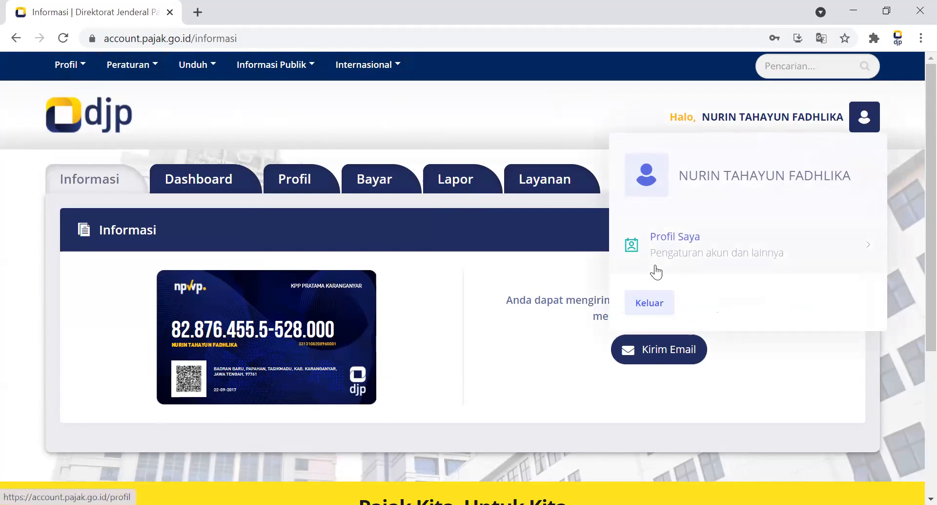
left_click(474, 123)
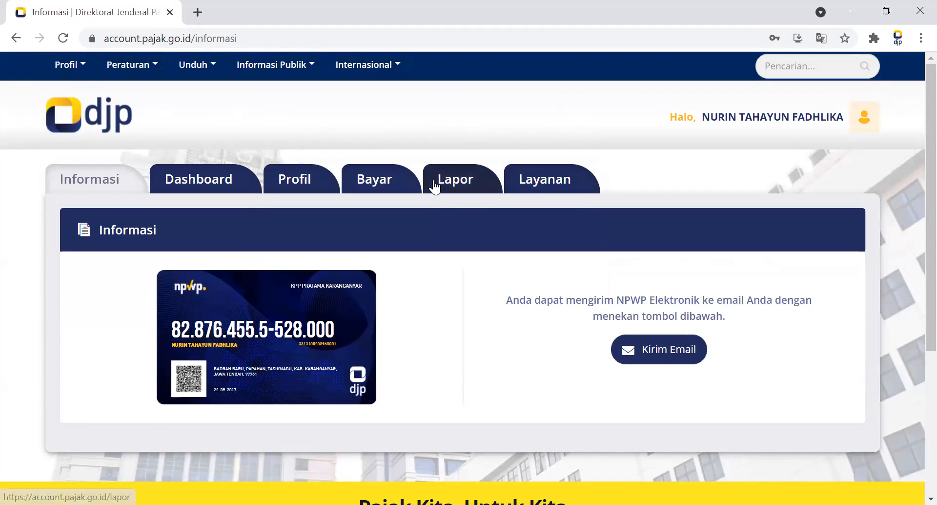
Open the Lapor section of the taxpayer account.
left_click(453, 184)
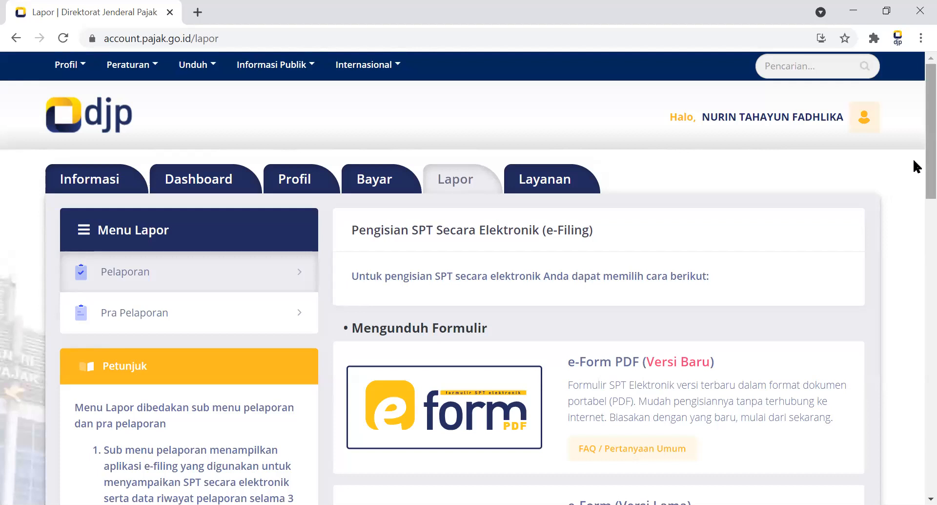
Examine the available SPT filing methods under e-Form and e-Filing, and the Riwayat Pelaporan table of past reports.
scroll(914, 166, "down", 1)
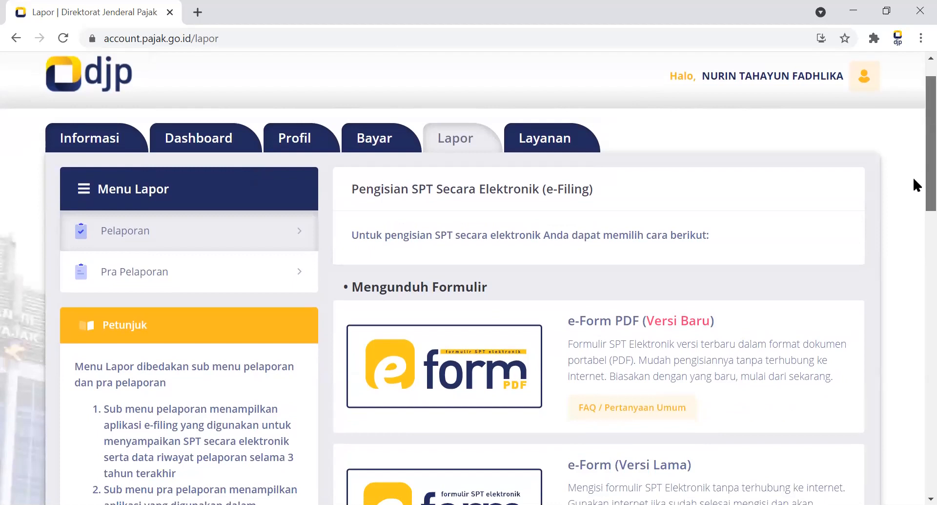
scroll(913, 178, "down", 1)
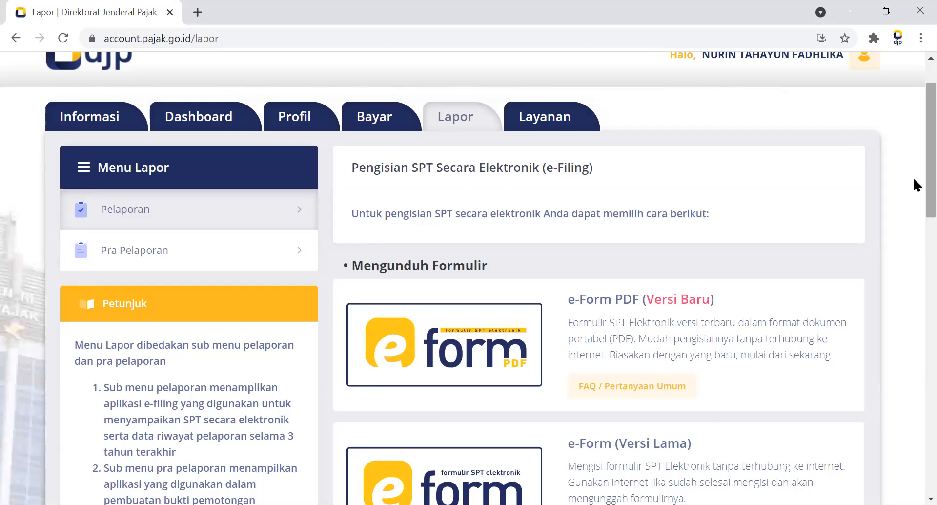
left_click_drag(930, 179, 931, 157)
scroll(913, 161, "down", 1)
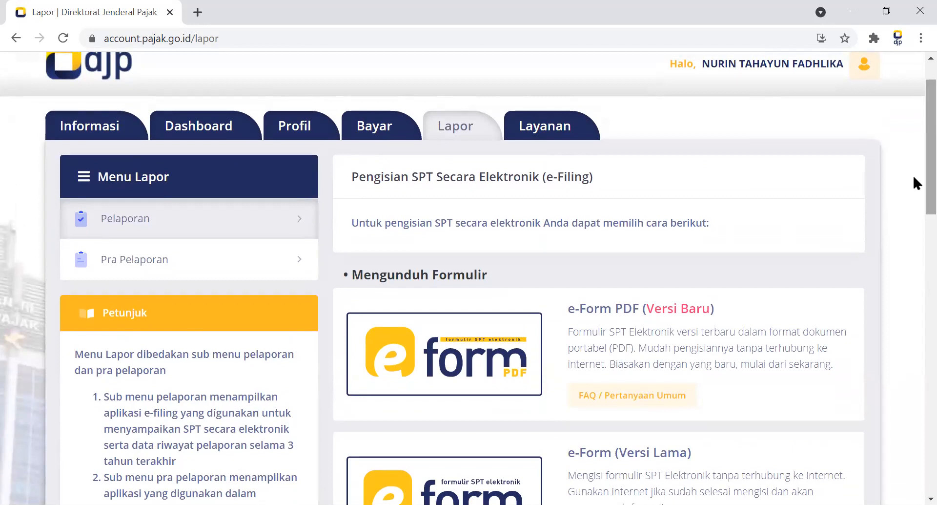
scroll(913, 175, "down", 1)
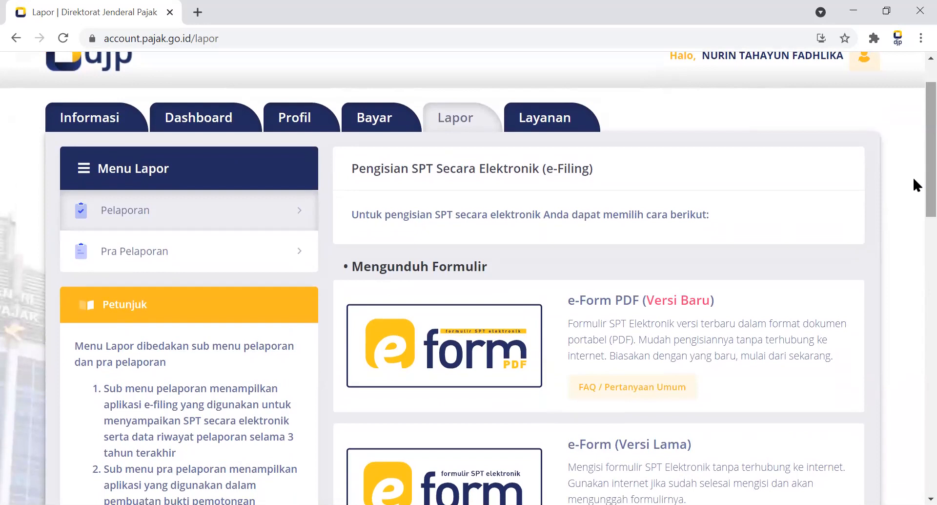
scroll(914, 179, "down", 1)
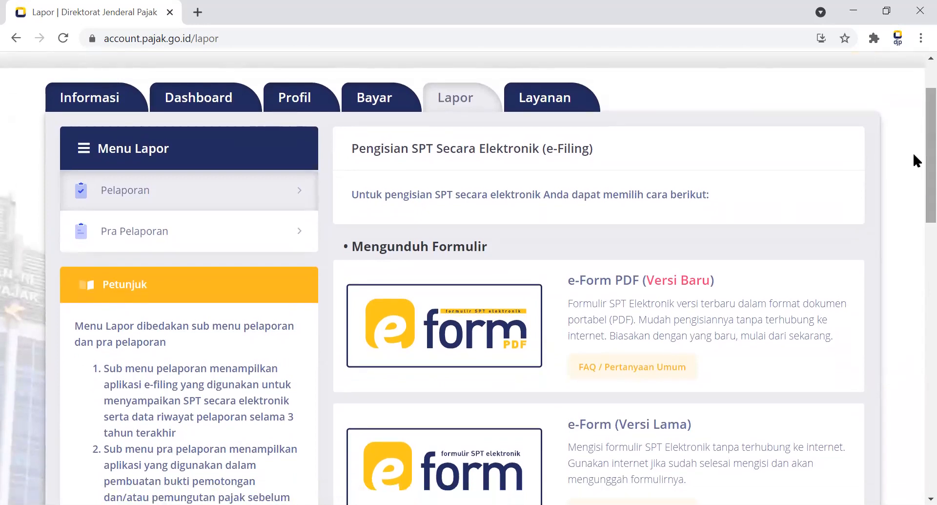
scroll(914, 154, "down", 4)
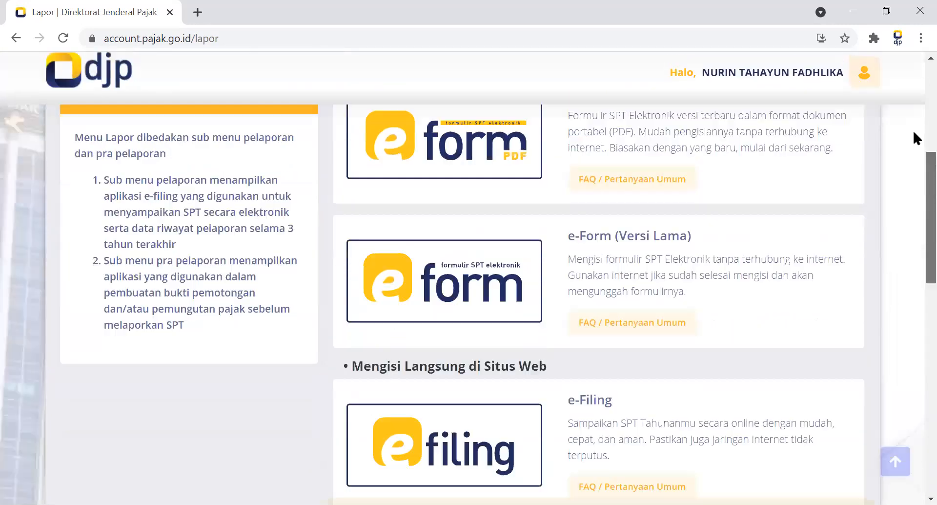
scroll(915, 133, "up", 5)
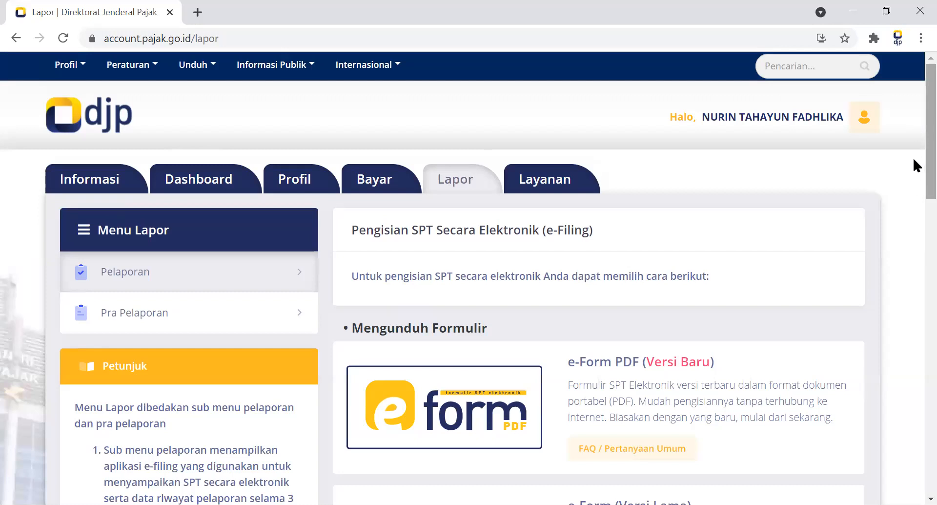
scroll(913, 186, "down", 1)
scroll(913, 190, "down", 2)
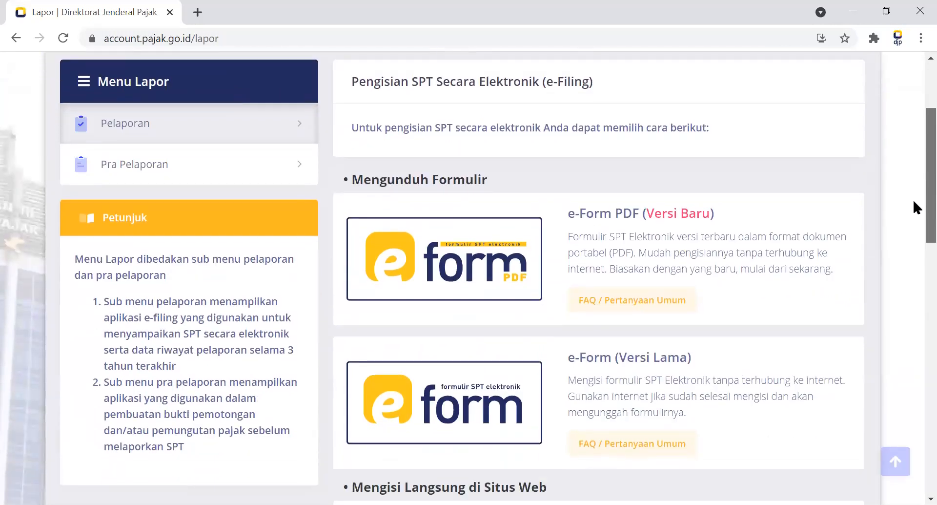
scroll(913, 205, "down", 1)
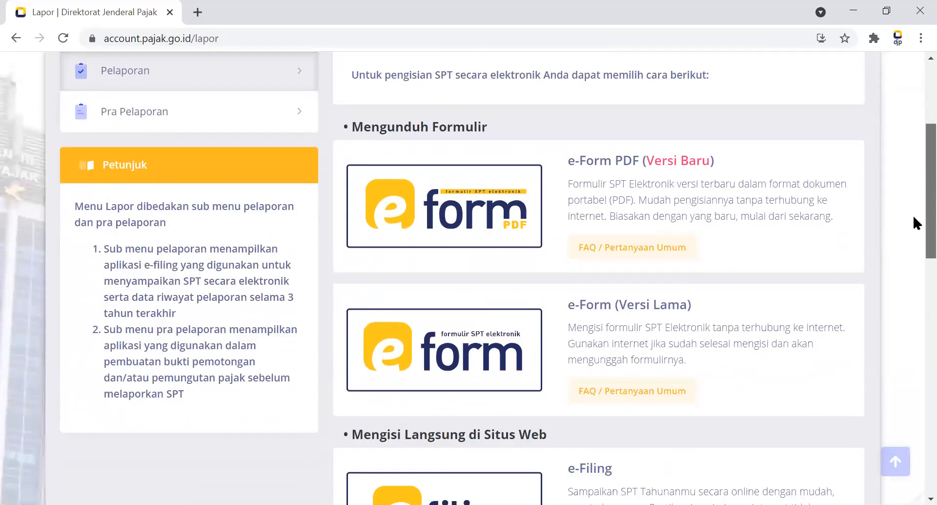
scroll(914, 220, "down", 1)
scroll(914, 263, "down", 3)
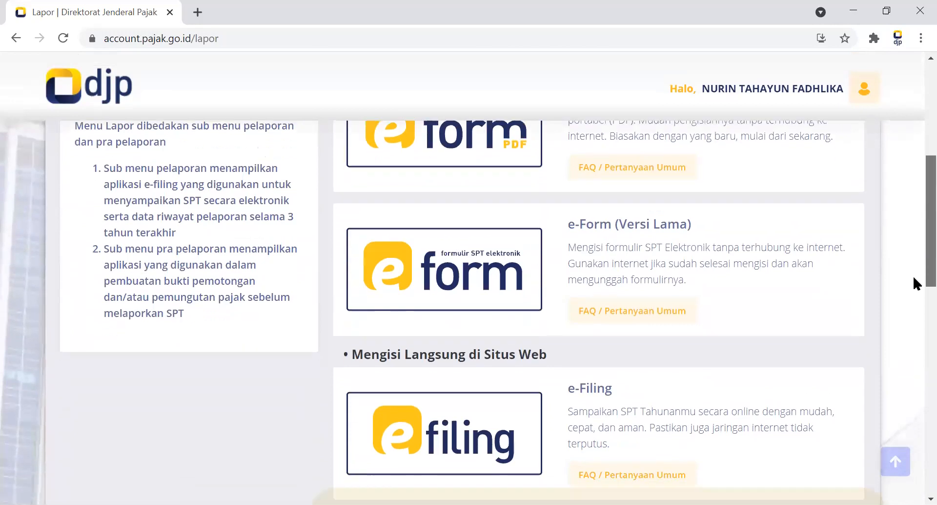
scroll(914, 287, "down", 5)
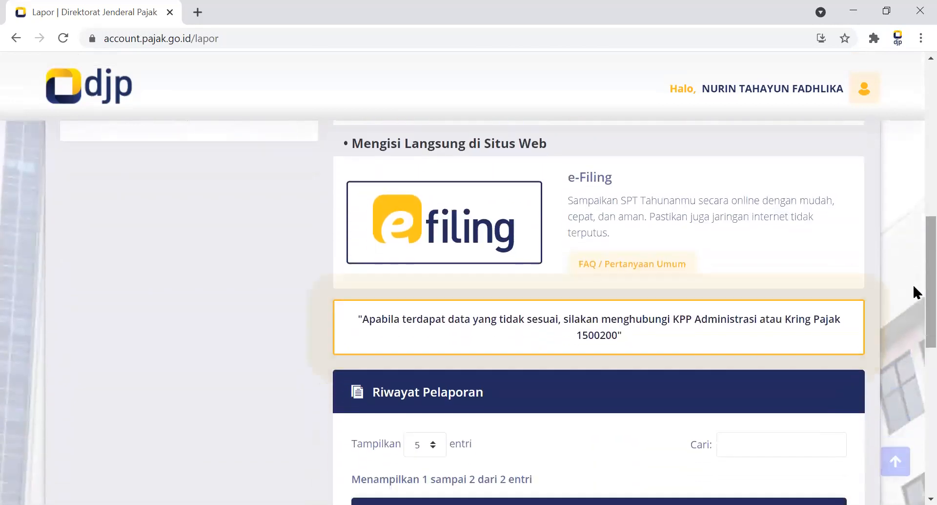
scroll(914, 289, "up", 9)
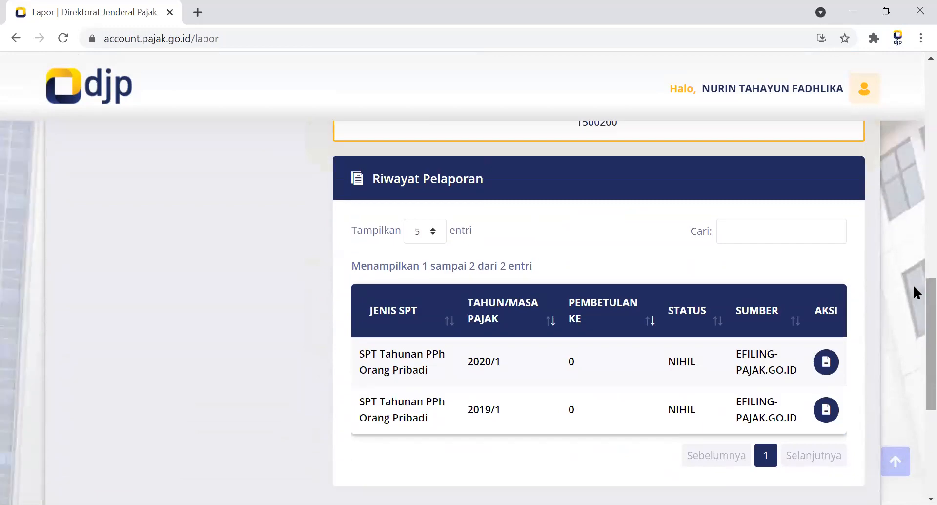
scroll(914, 289, "up", 3)
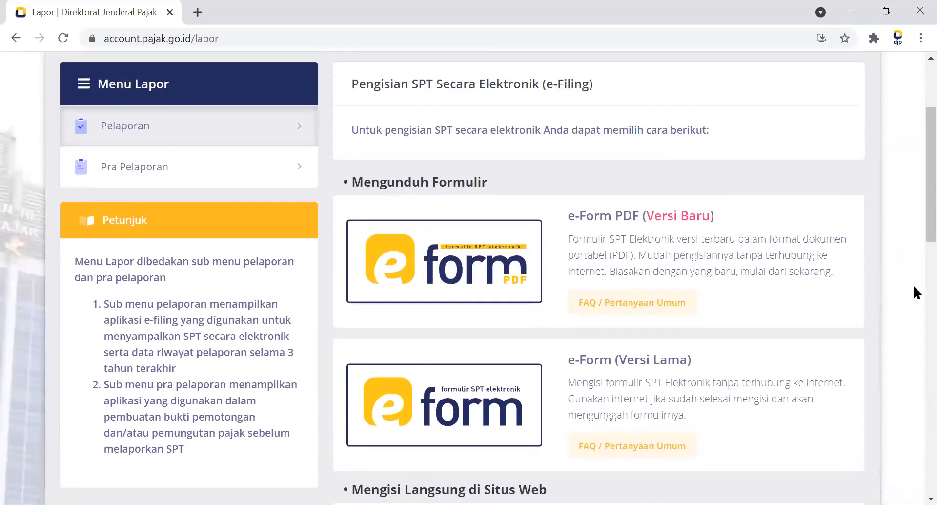
scroll(914, 287, "down", 1)
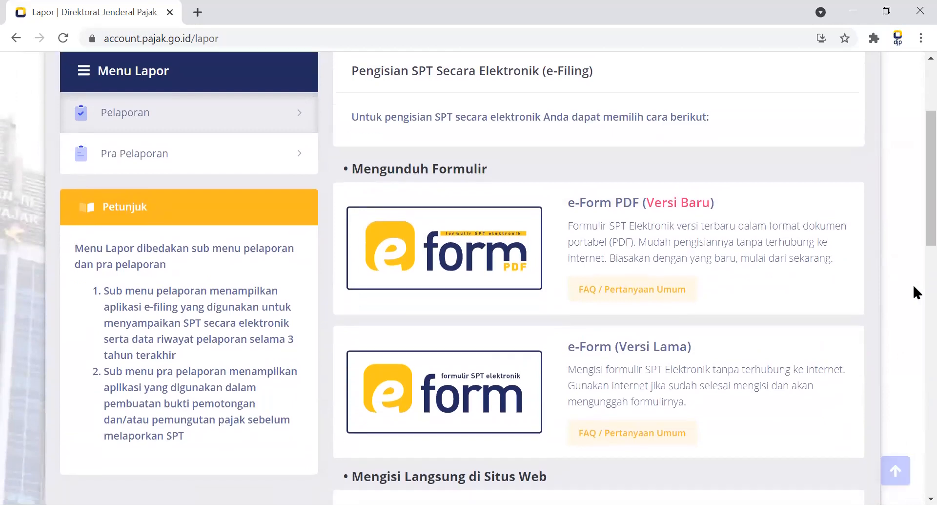
Open the e-Filing service for filling in the SPT directly on the website.
scroll(914, 288, "down", 4)
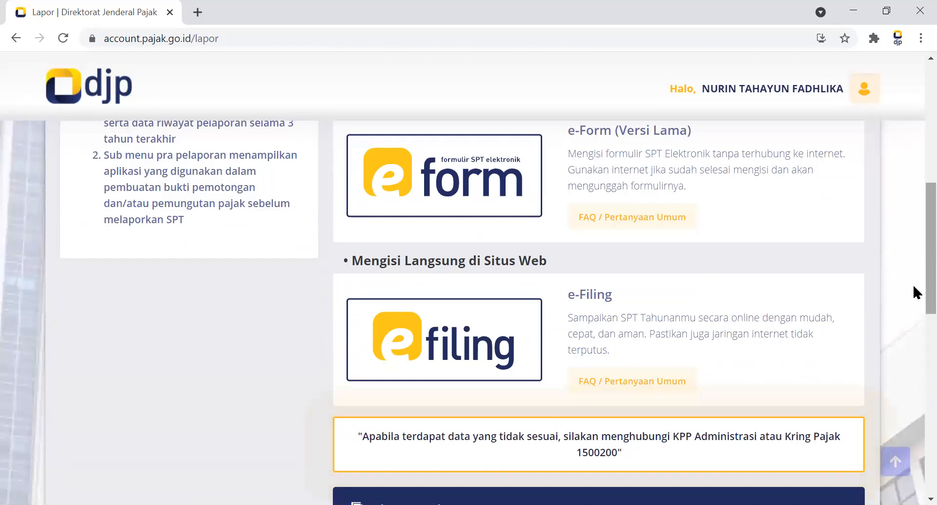
scroll(913, 287, "down", 1)
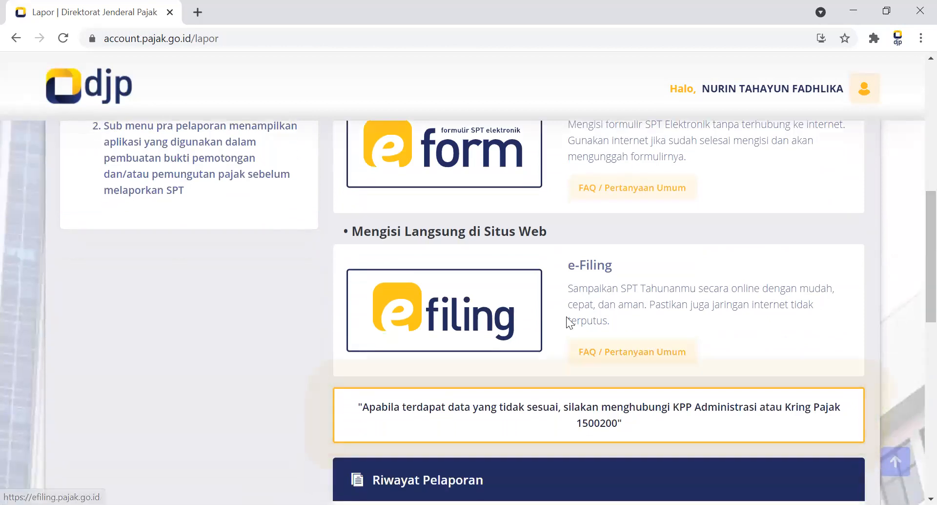
left_click(410, 321)
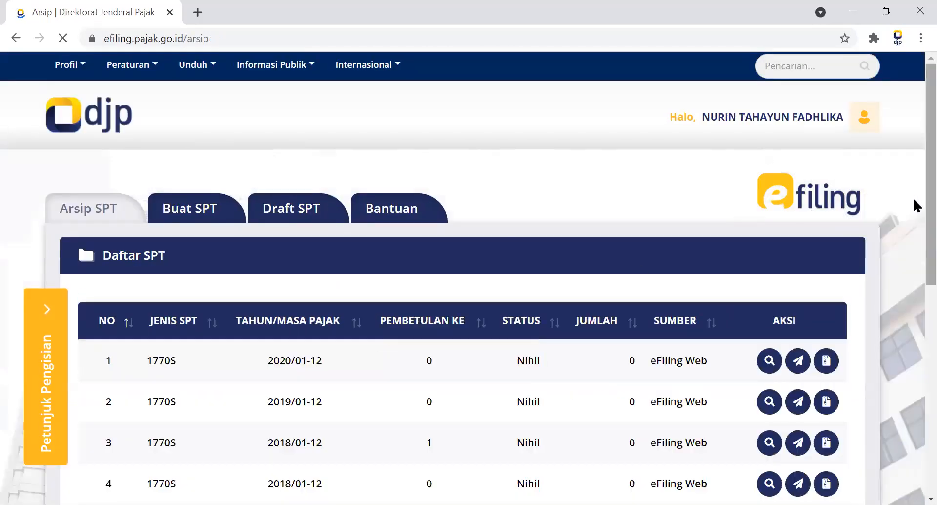
Examine the Daftar SPT archive, including each return's type, tax year, correction number, status and available actions.
scroll(915, 197, "down", 1)
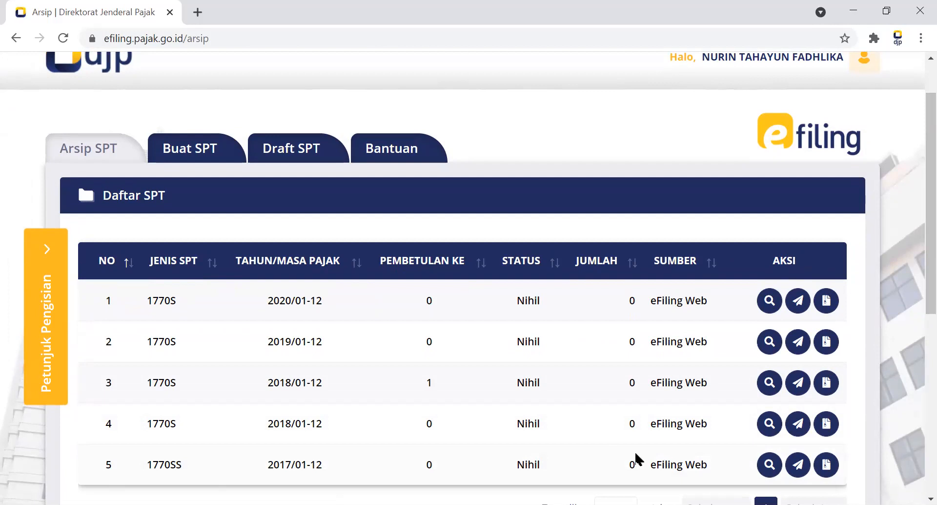
scroll(914, 318, "down", 1)
scroll(914, 318, "down", 3)
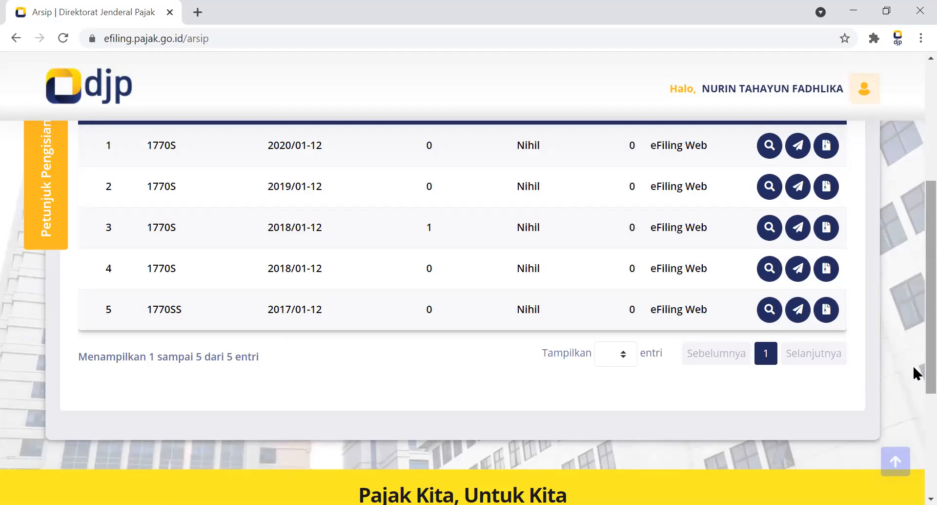
scroll(913, 343, "up", 1)
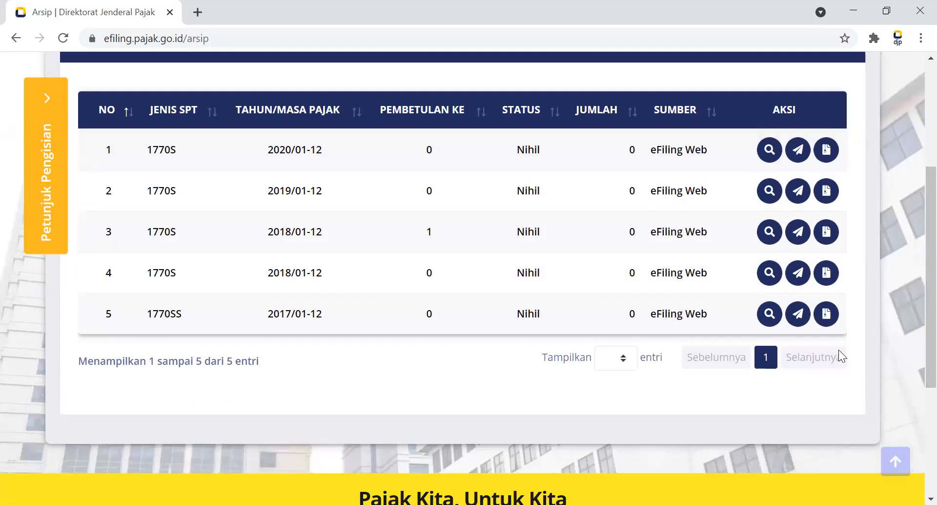
scroll(914, 322, "up", 1)
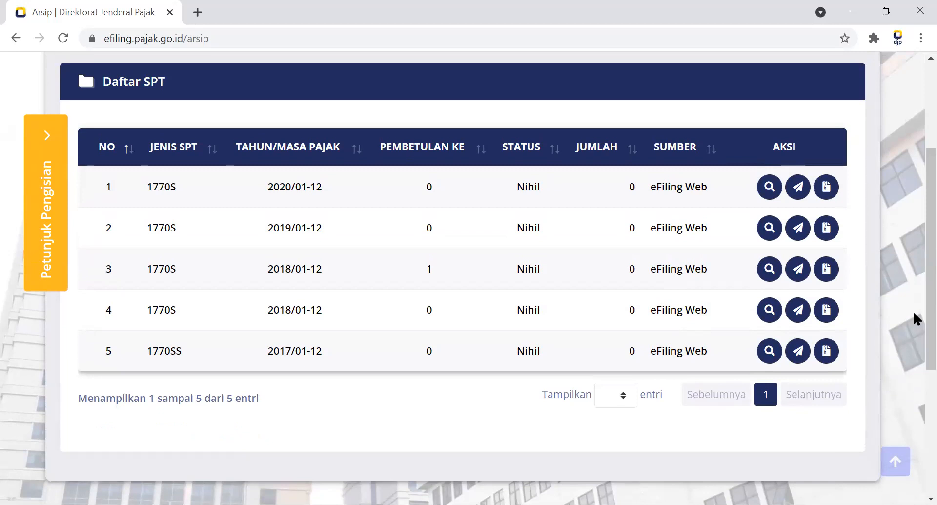
scroll(914, 337, "down", 1)
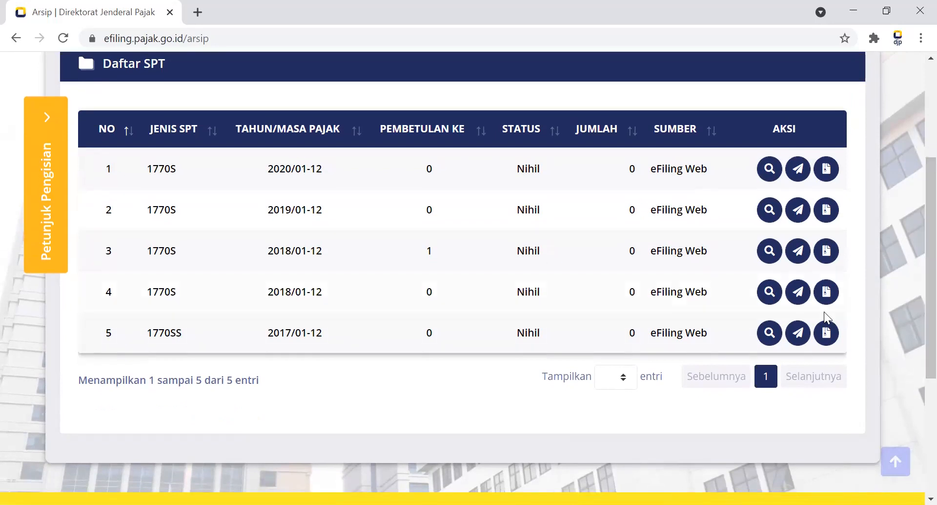
scroll(914, 282, "up", 3)
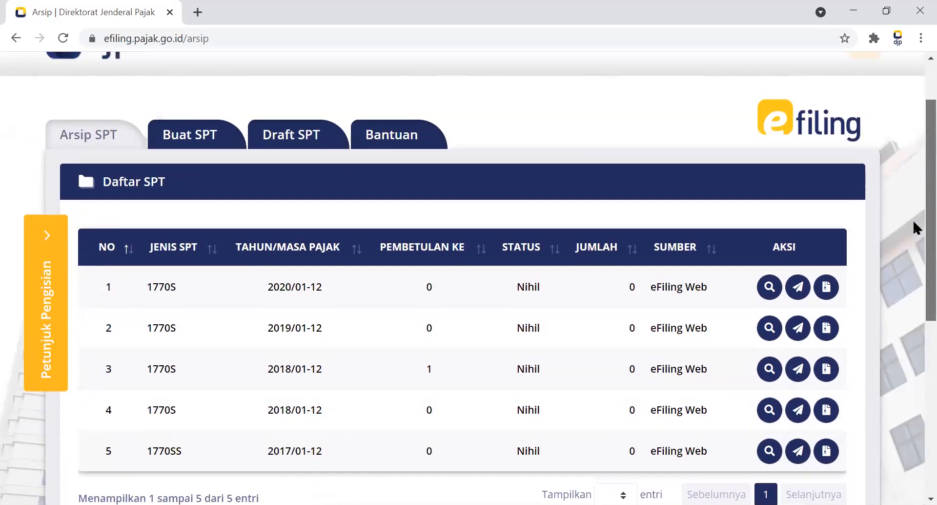
scroll(913, 216, "up", 2)
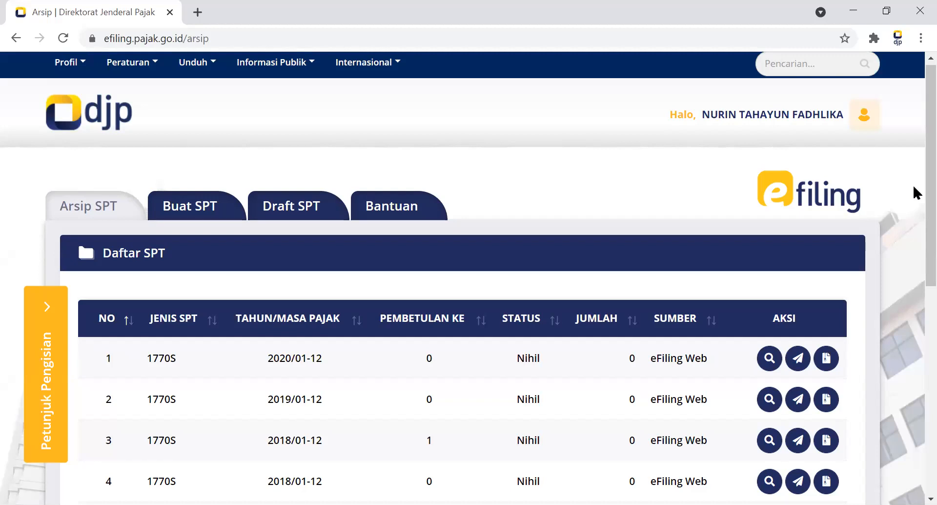
scroll(917, 198, "down", 2)
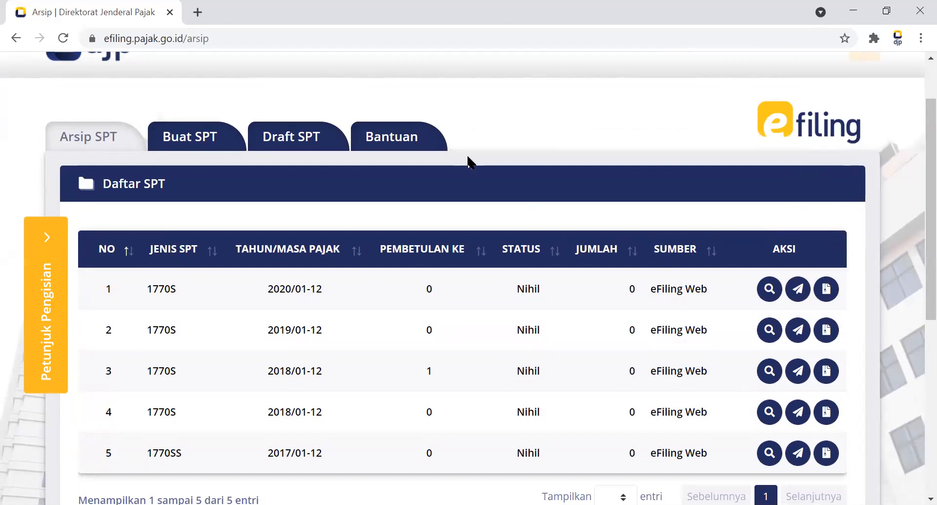
scroll(913, 150, "up", 1)
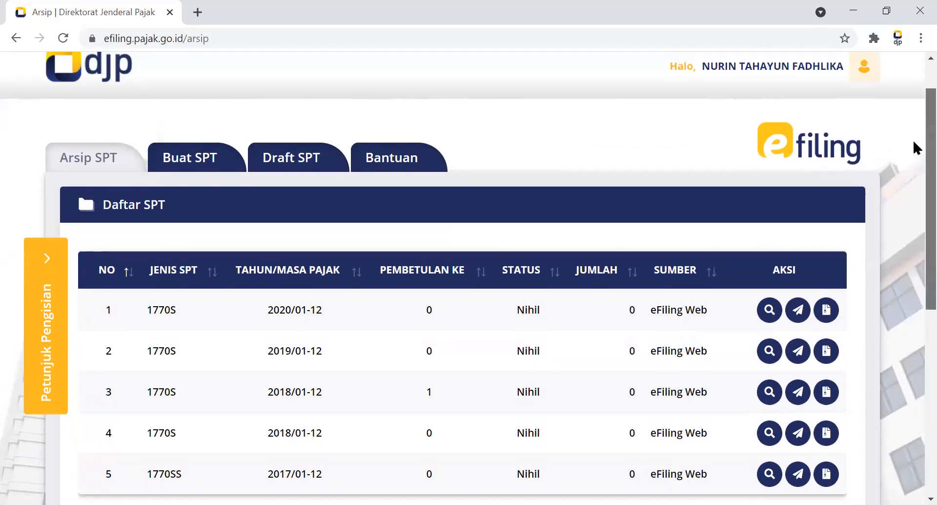
Start a new SPT and answer Tidak to both the business or freelance work question and the separate spouse taxation (MT/PH) question.
left_click(213, 159)
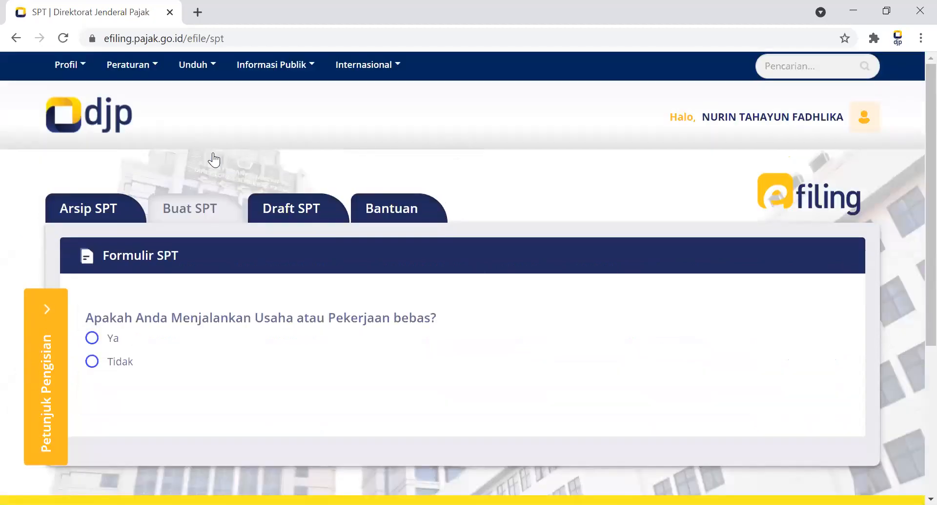
scroll(916, 113, "down", 1)
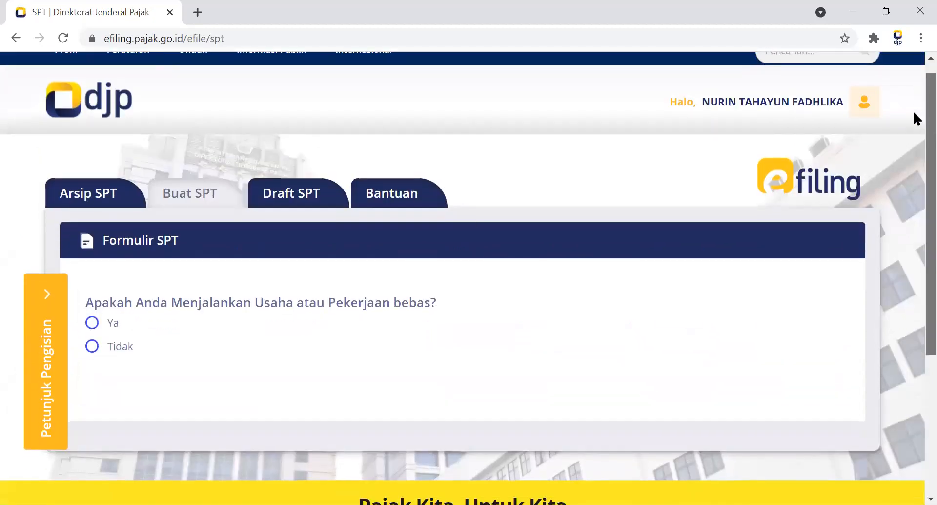
scroll(912, 114, "down", 1)
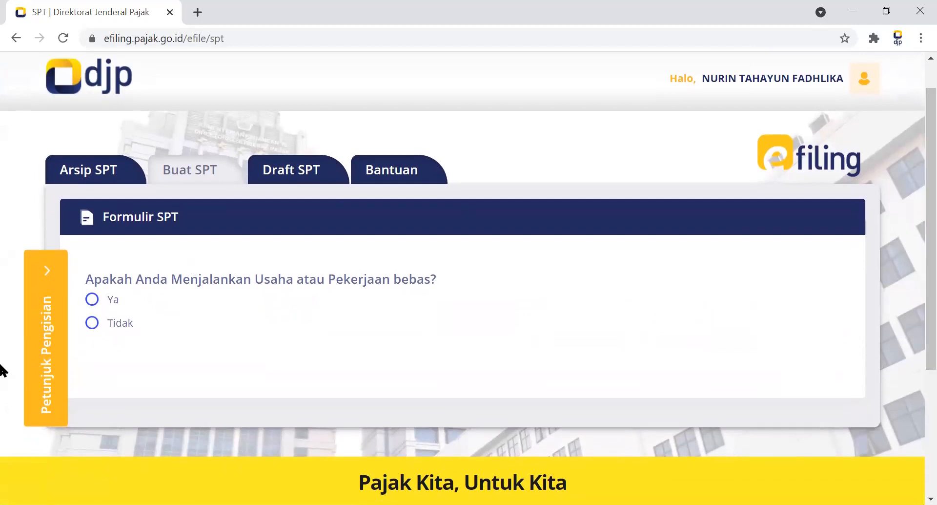
left_click(93, 323)
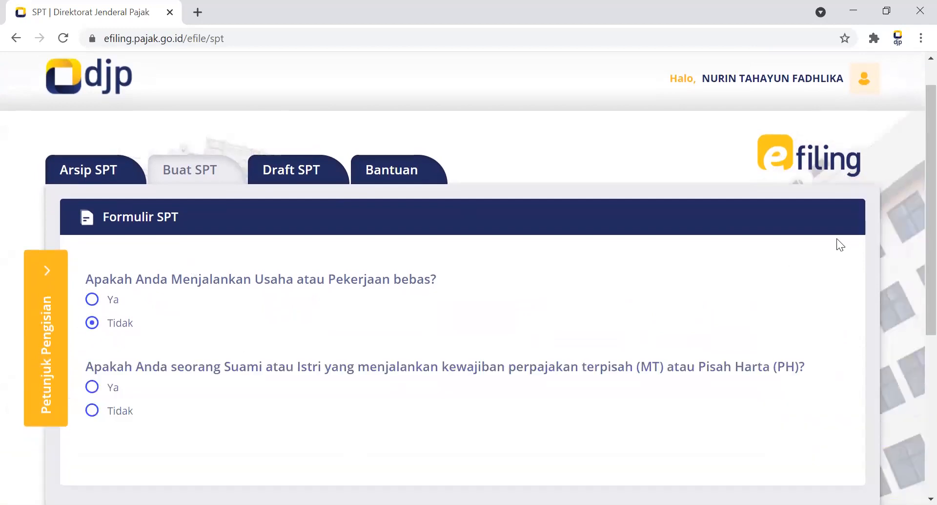
scroll(913, 217, "down", 2)
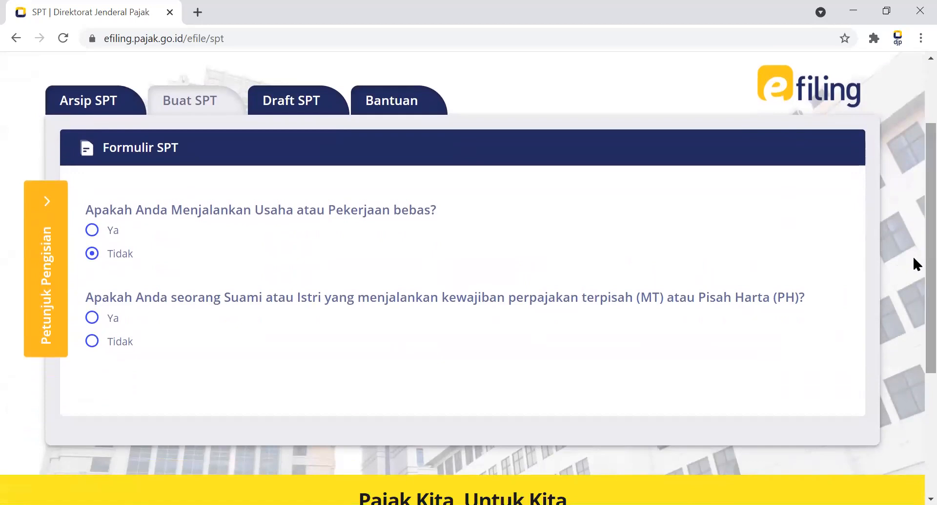
left_click(109, 341)
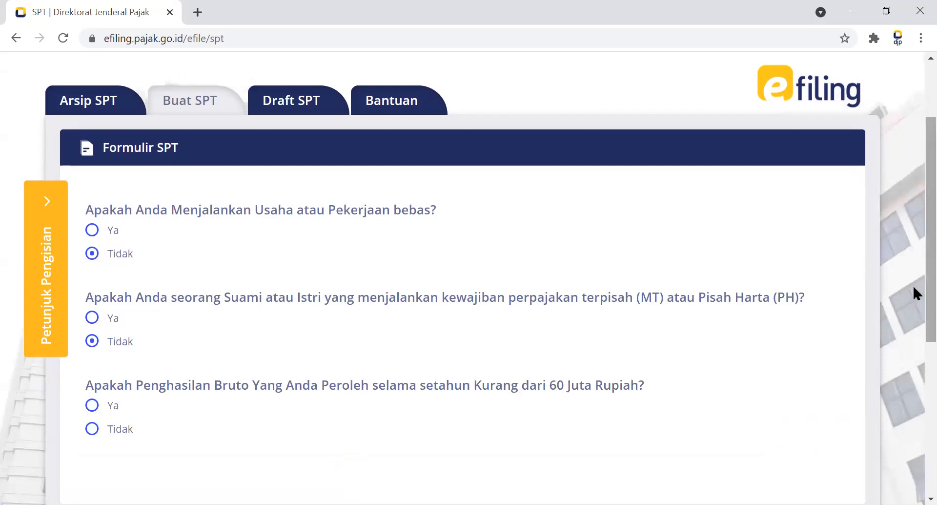
Answer Ya to yearly gross income below 60 Juta Rupiah and open the SPT 1770 SS form.
scroll(913, 282, "down", 3)
scroll(913, 345, "up", 1)
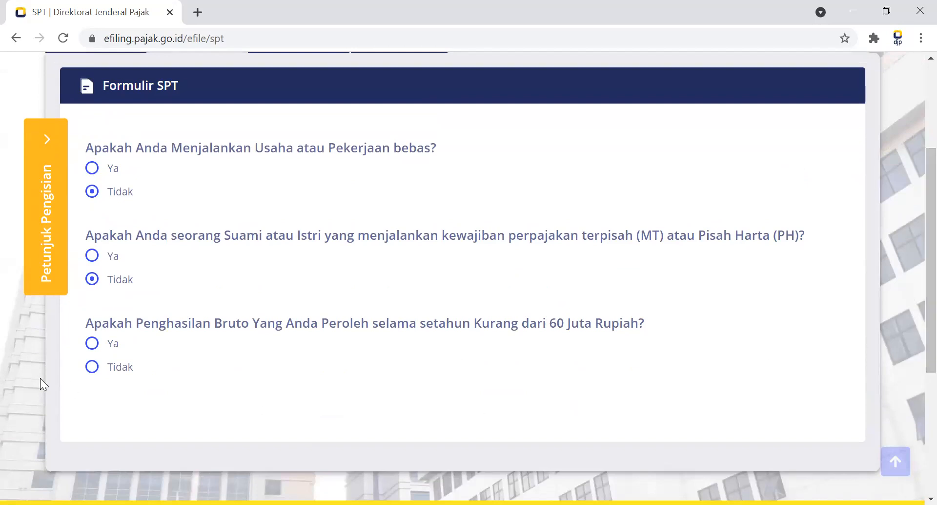
left_click(92, 346)
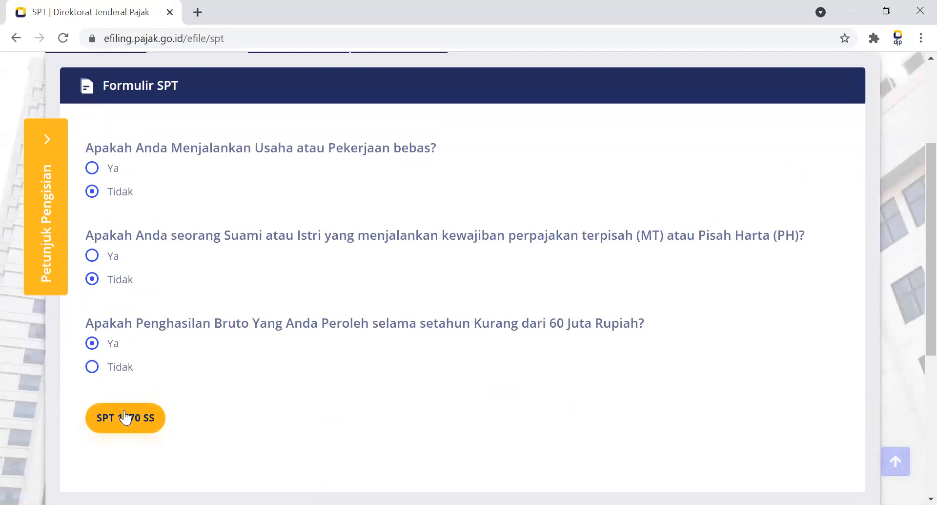
left_click(125, 417)
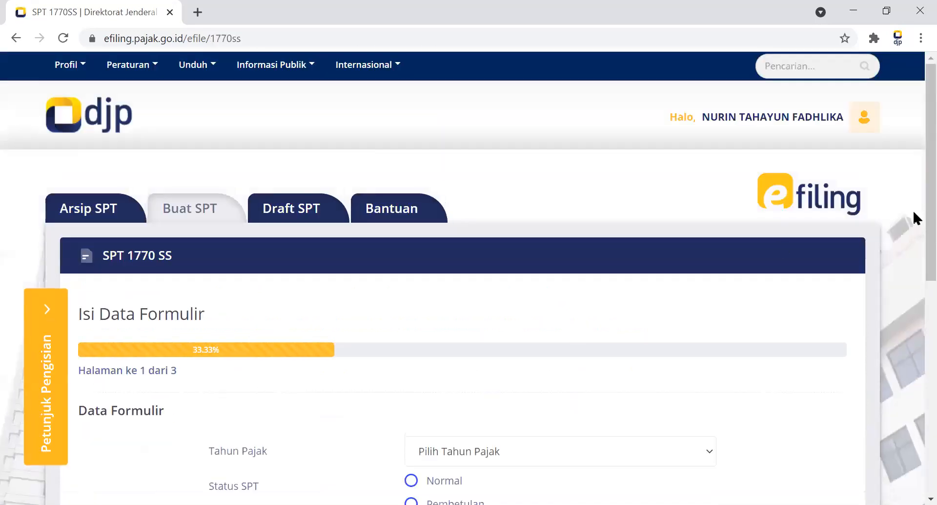
Set Tahun Pajak to 2020 and Status SPT to Pembetulan, and continue to the second page of the form.
scroll(917, 244, "down", 3)
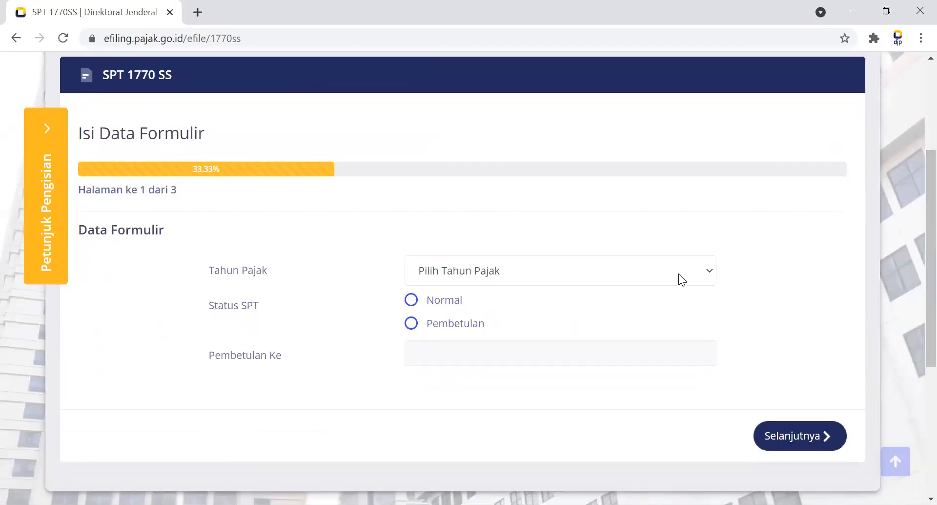
left_click(678, 273)
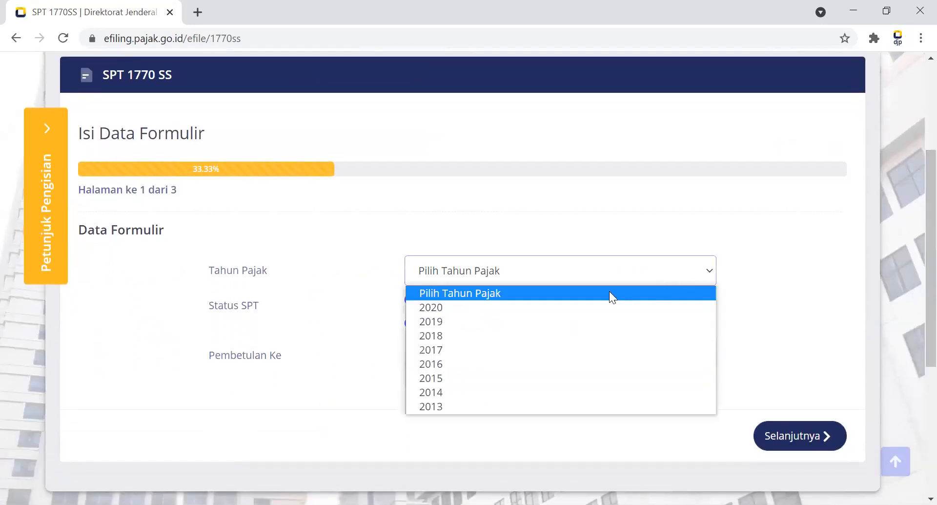
left_click(599, 308)
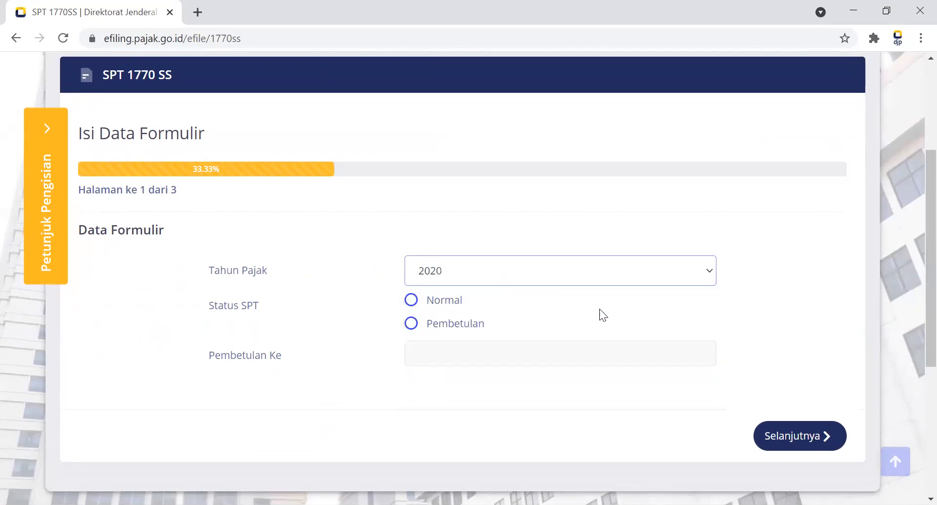
left_click(480, 313)
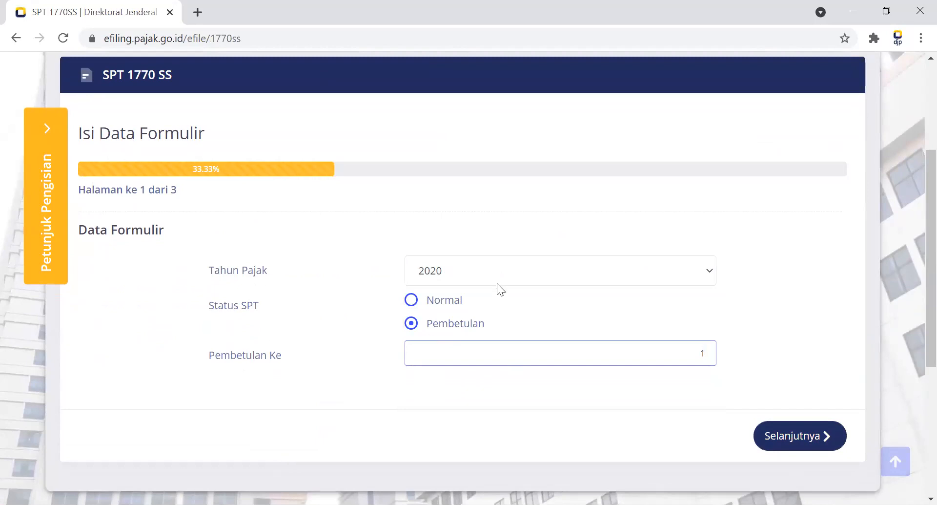
left_click(796, 434)
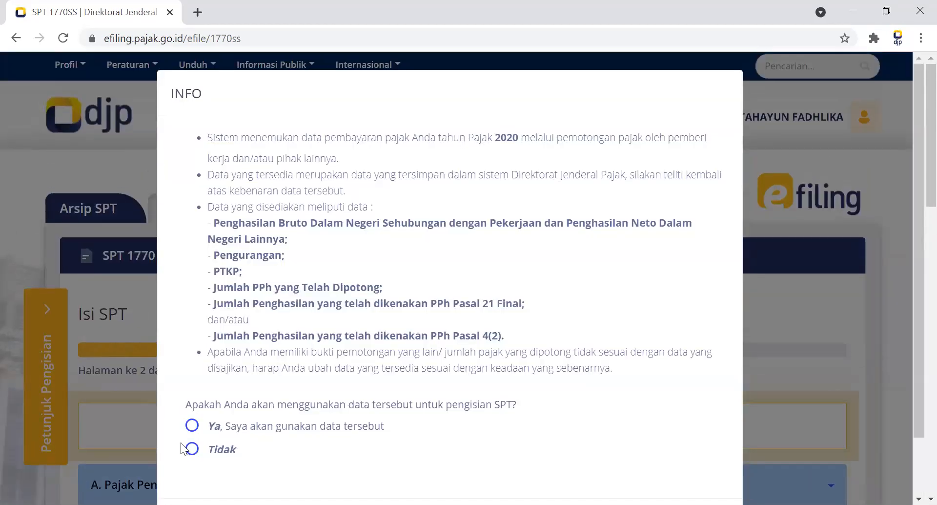
Choose Tidak for using the system's tax payment data in the SPT, and confirm the choice.
left_click(192, 451)
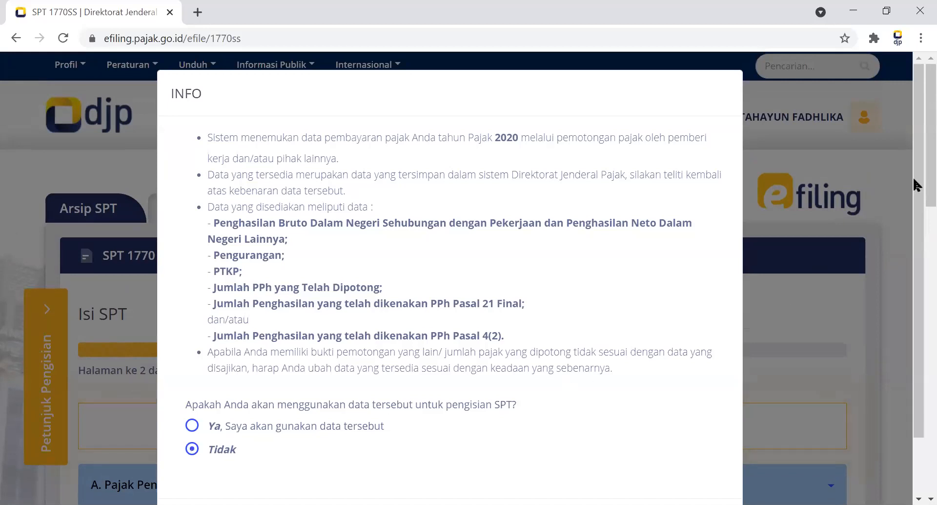
scroll(903, 338, "down", 10)
left_click_drag(658, 363, 691, 285)
left_click(690, 284)
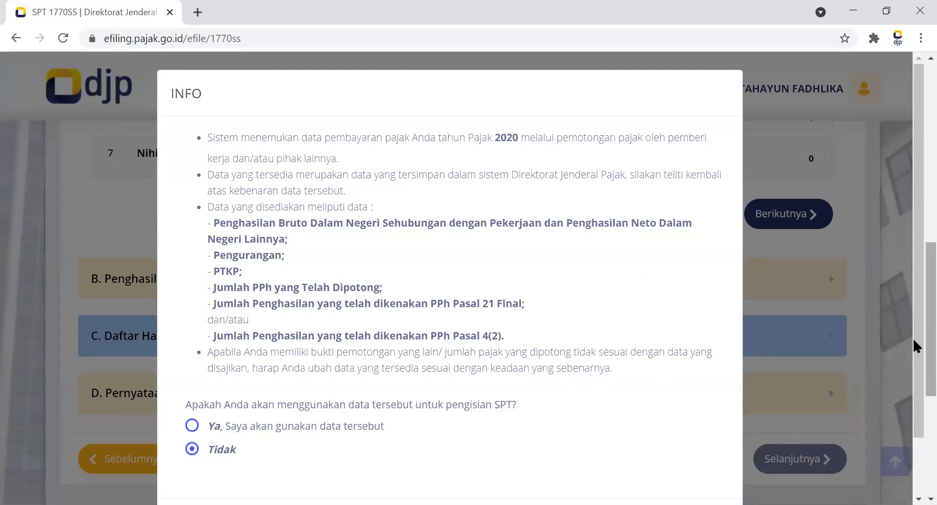
scroll(916, 348, "down", 2)
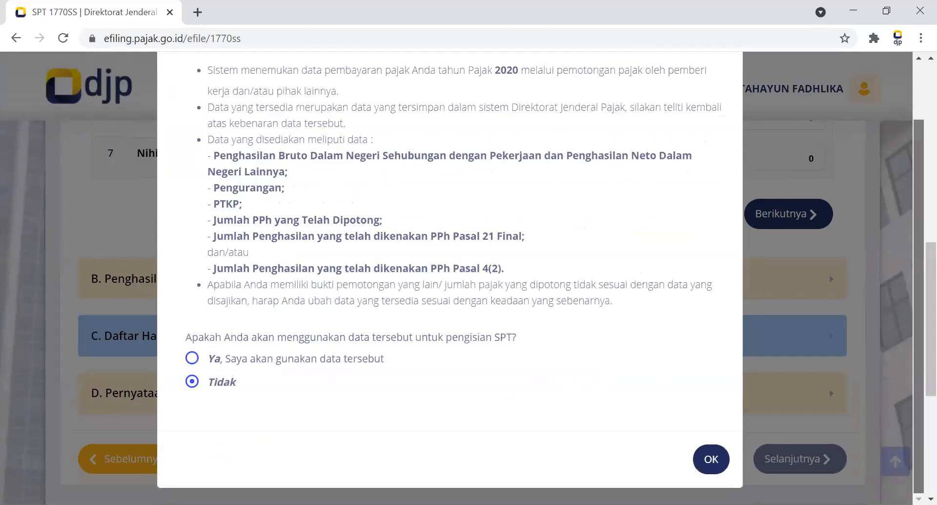
left_click(710, 460)
Examine the rows of section A. Pajak Penghasilan and the status options for Penghasilan Tidak Kena Pajak.
scroll(913, 283, "up", 3)
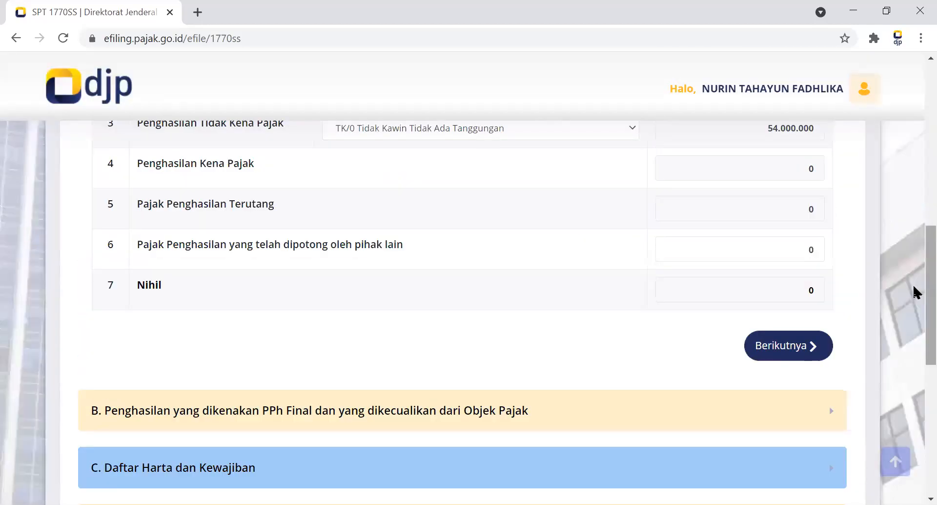
scroll(913, 273, "up", 2)
scroll(915, 222, "up", 3)
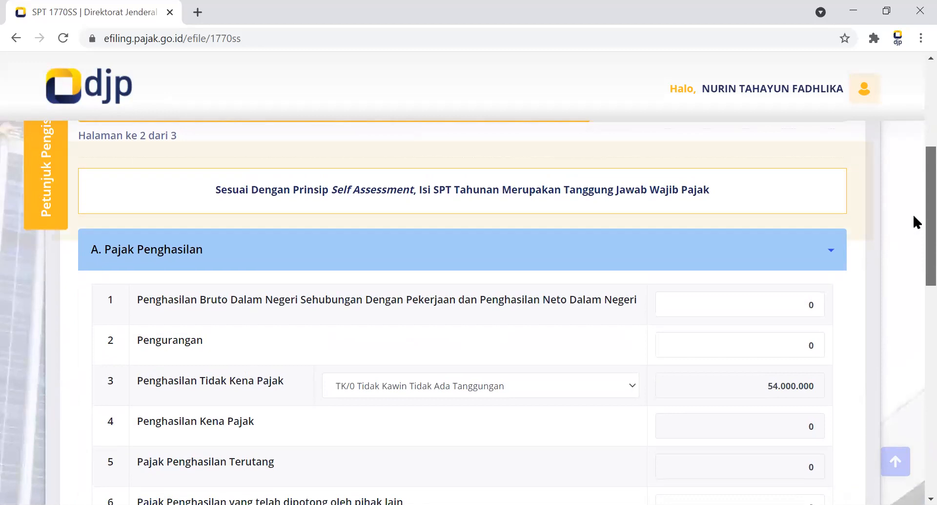
scroll(913, 213, "down", 1)
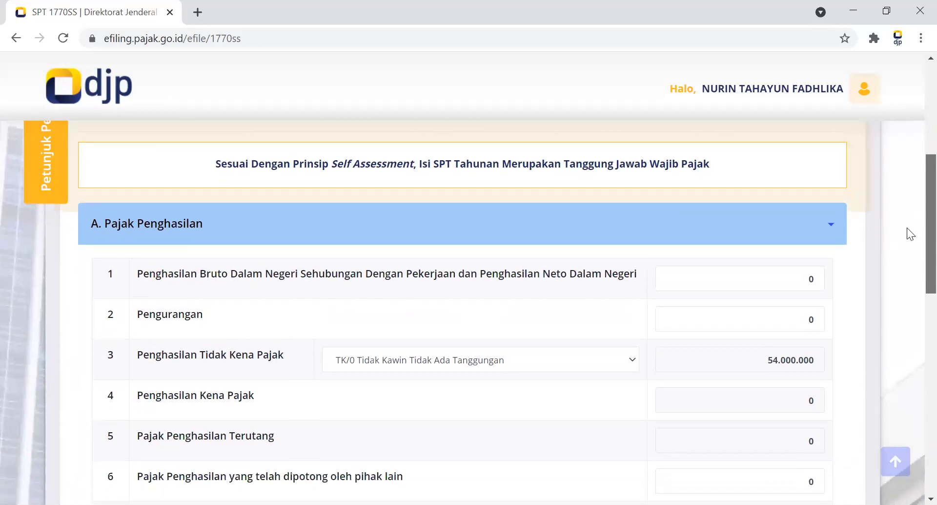
scroll(907, 228, "down", 1)
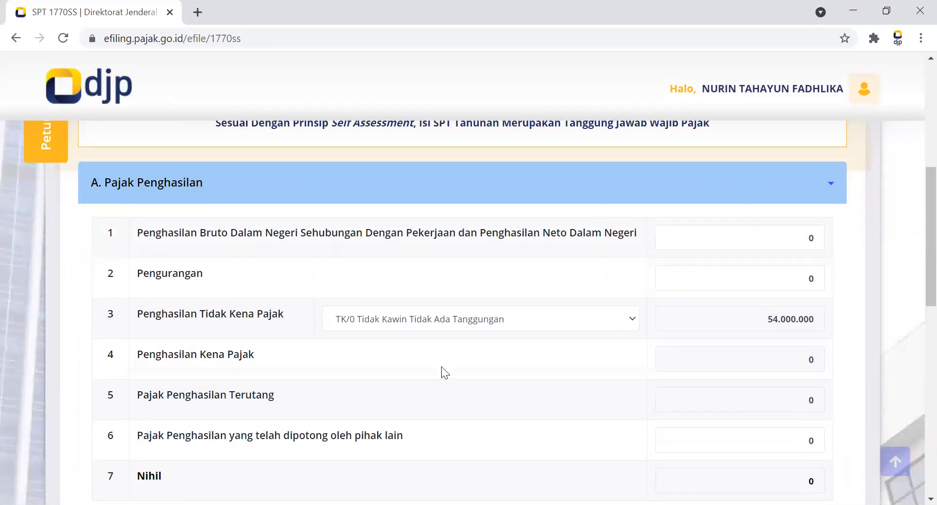
left_click(486, 325)
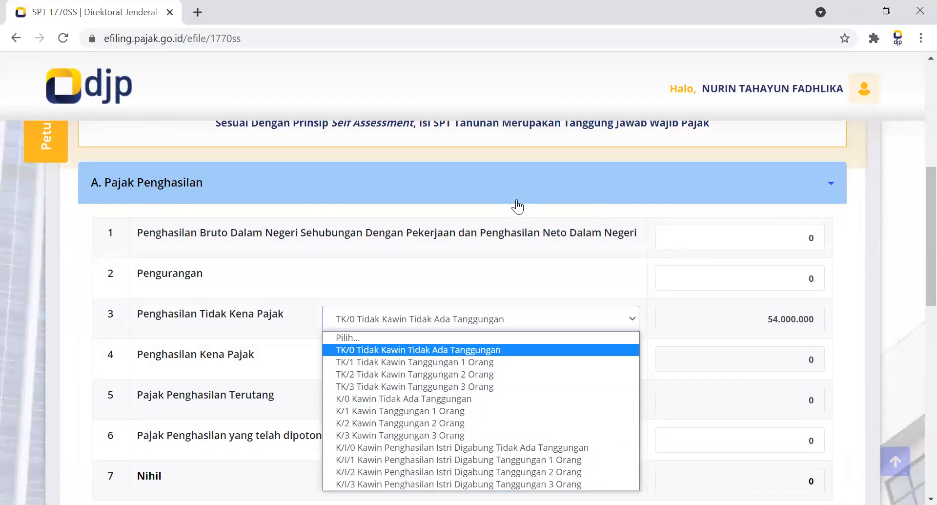
left_click(525, 269)
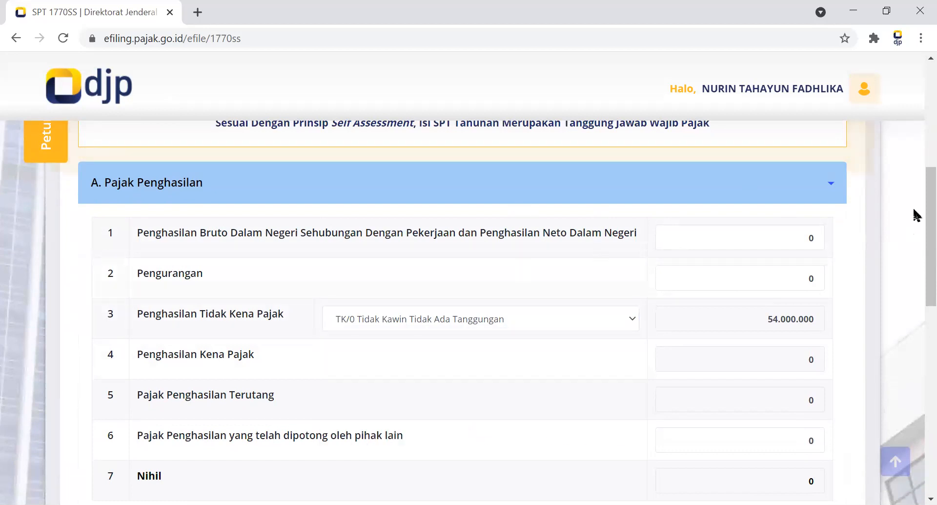
Set Penghasilan Bruto Dalam Negeri in row 1 of section A to 52.000.000 and apply the amount.
scroll(916, 215, "down", 2)
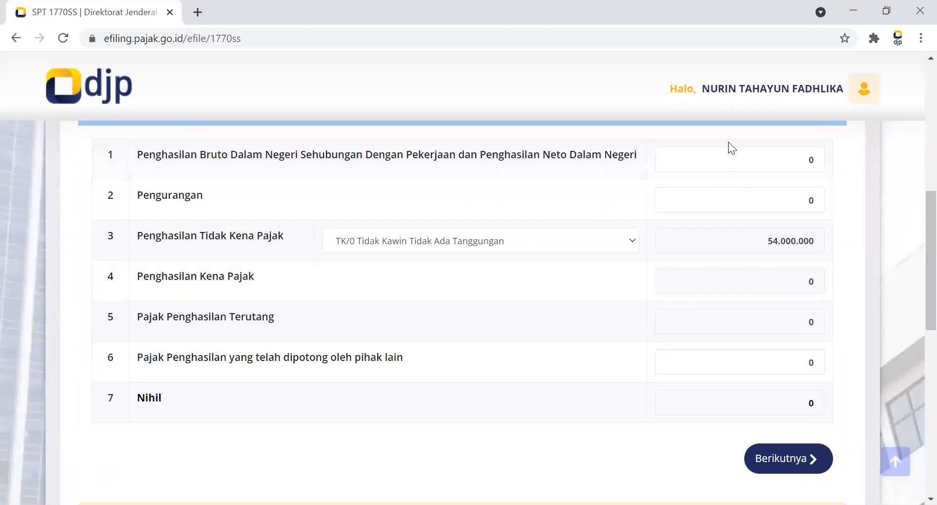
left_click(812, 159)
type("5.300")
key("BackSpace")
key("BackSpace")
key("BackSpace")
key("BackSpace")
key("BackSpace")
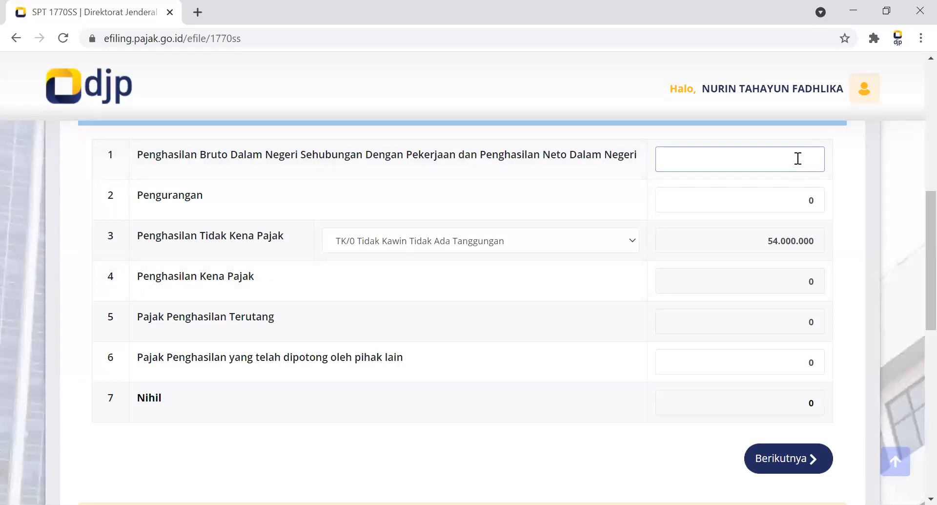
type("52.000.000")
left_click(765, 301)
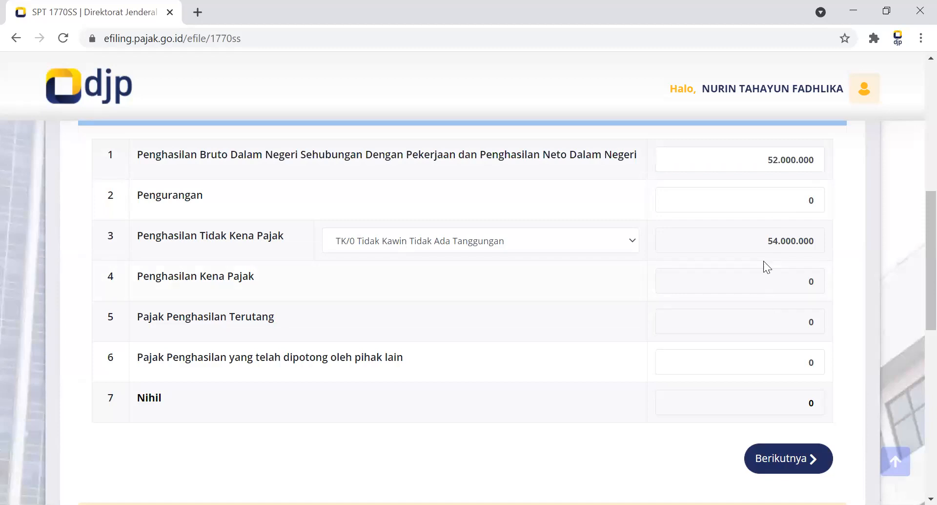
left_click(779, 284)
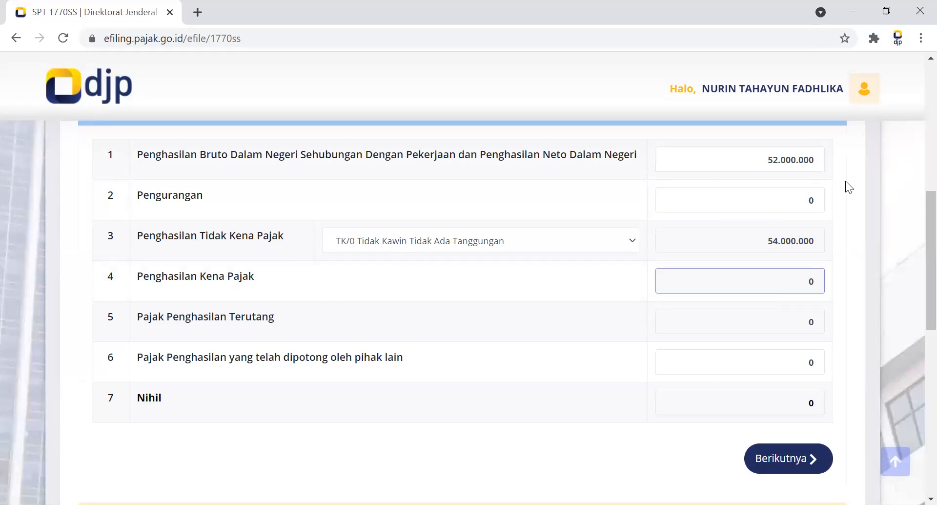
Set Penghasilan Bruto Dalam Negeri in row 1 of section A to 58.000.000 and apply the amount.
scroll(913, 235, "up", 1)
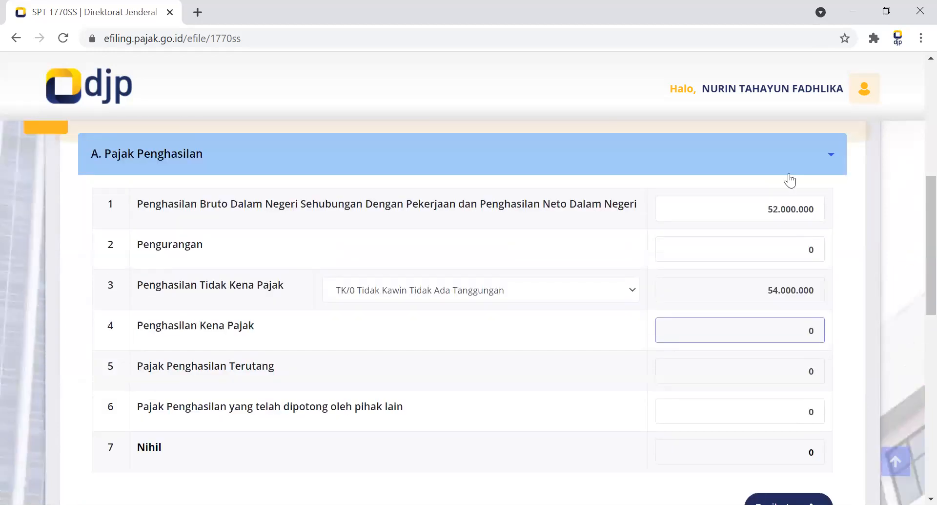
left_click(770, 212)
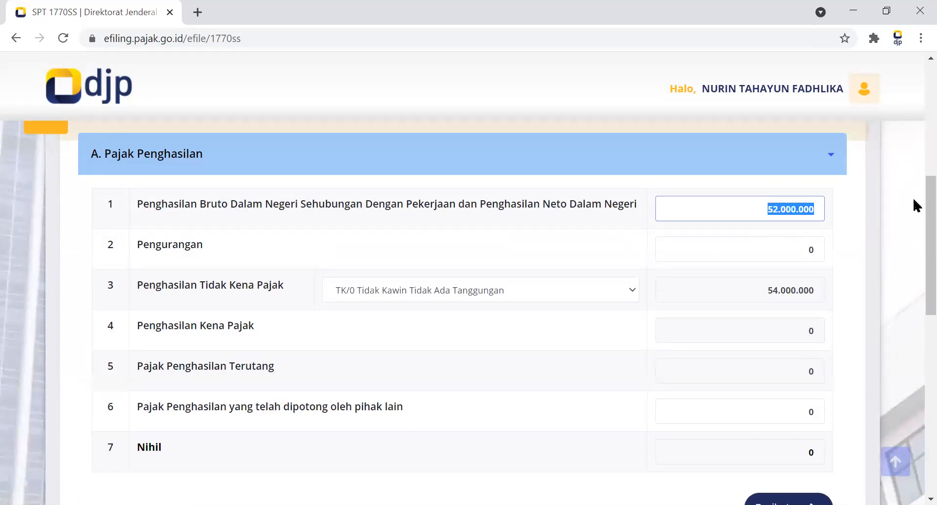
type("58")
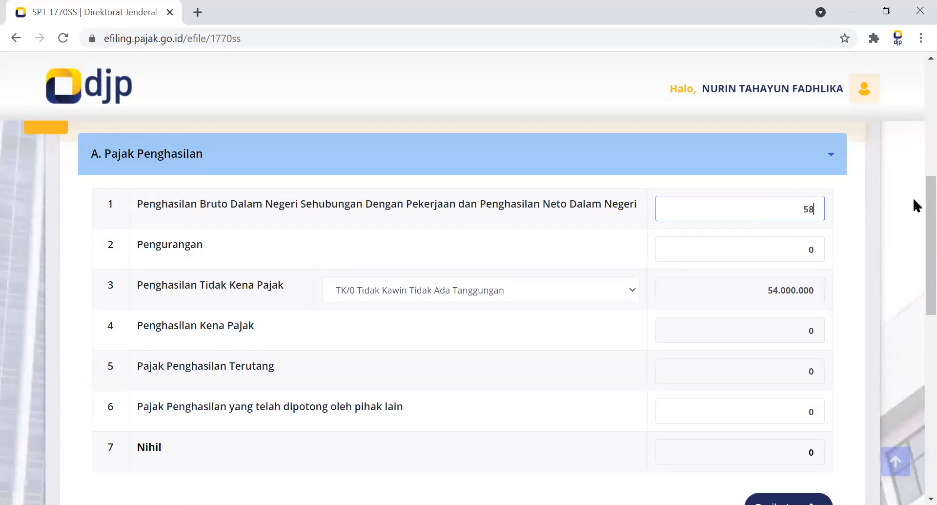
type(".000.000")
left_click(734, 325)
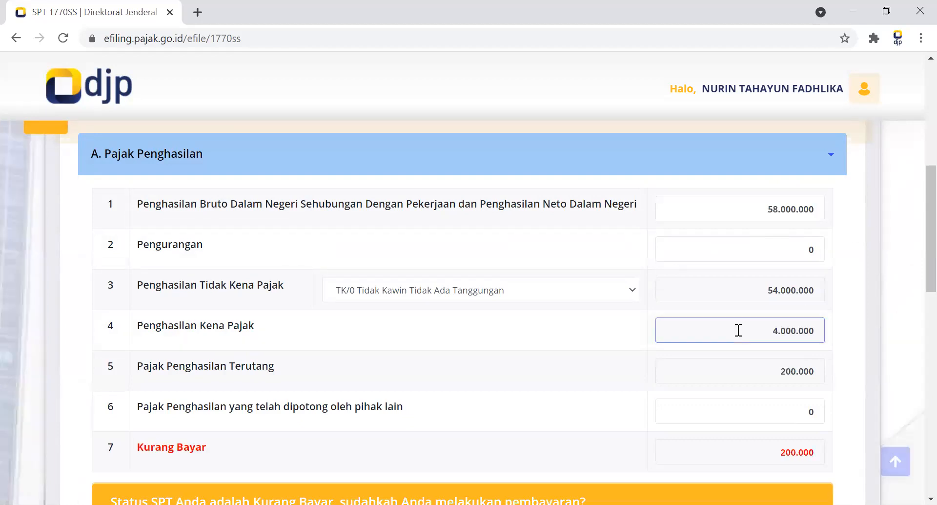
Answer Belum to the Kurang Bayar payment question and close the billing code information.
scroll(913, 231, "down", 2)
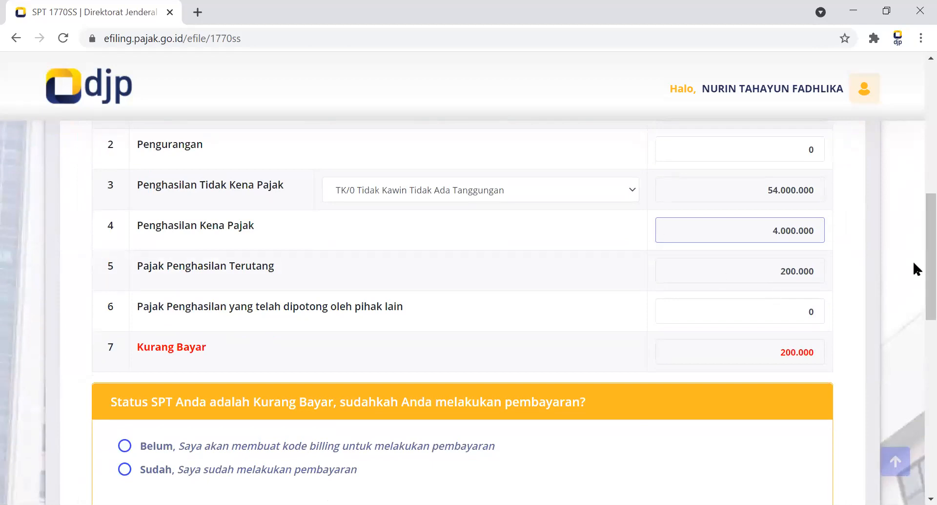
scroll(913, 271, "down", 2)
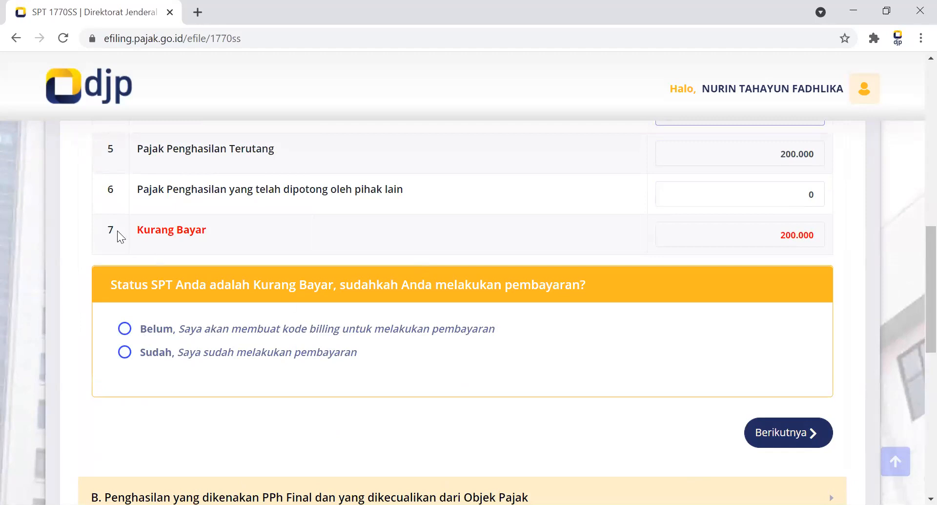
left_click(125, 329)
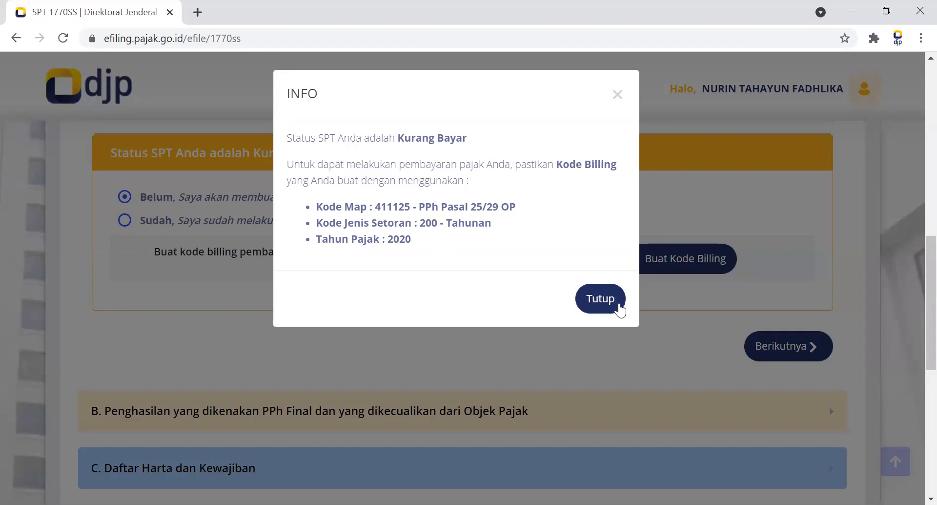
left_click(600, 298)
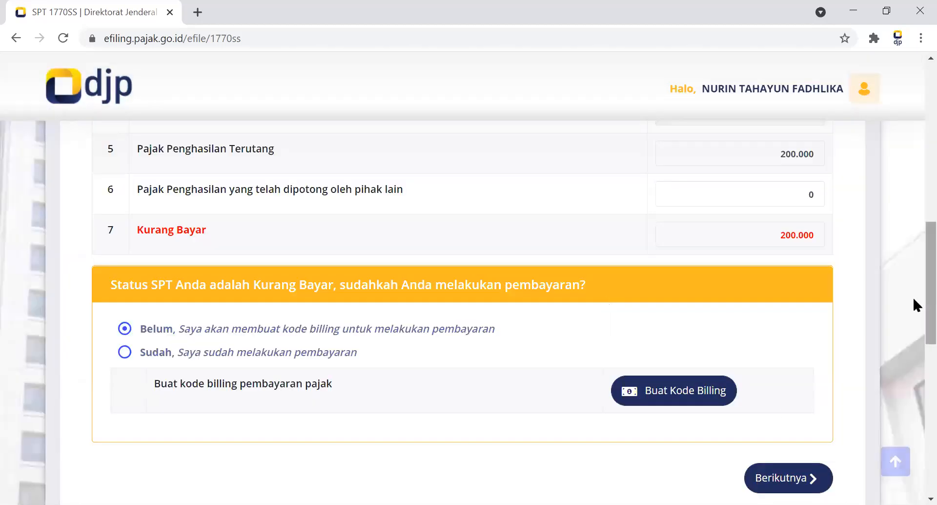
Switch the payment answer to Sudah, start a new Bukti Pembayaran with type NTPN, and cancel that entry.
left_click(125, 352)
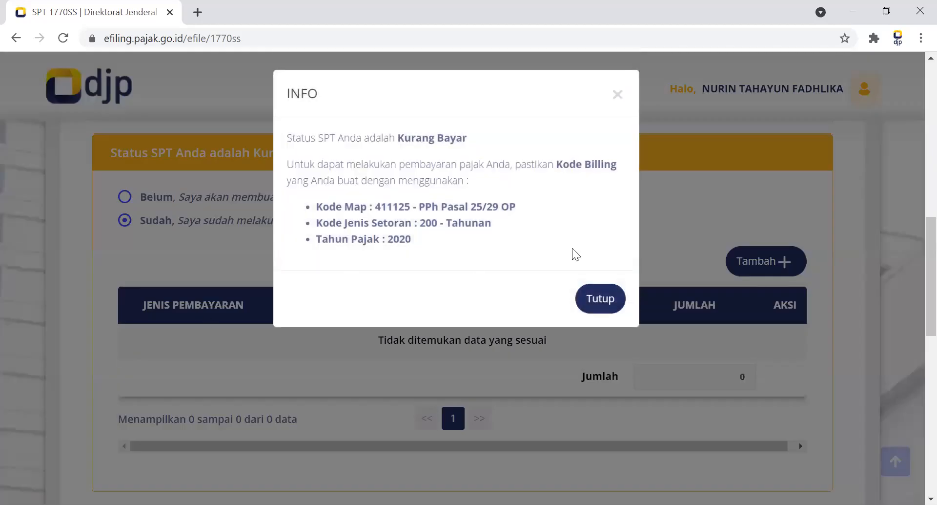
left_click(600, 299)
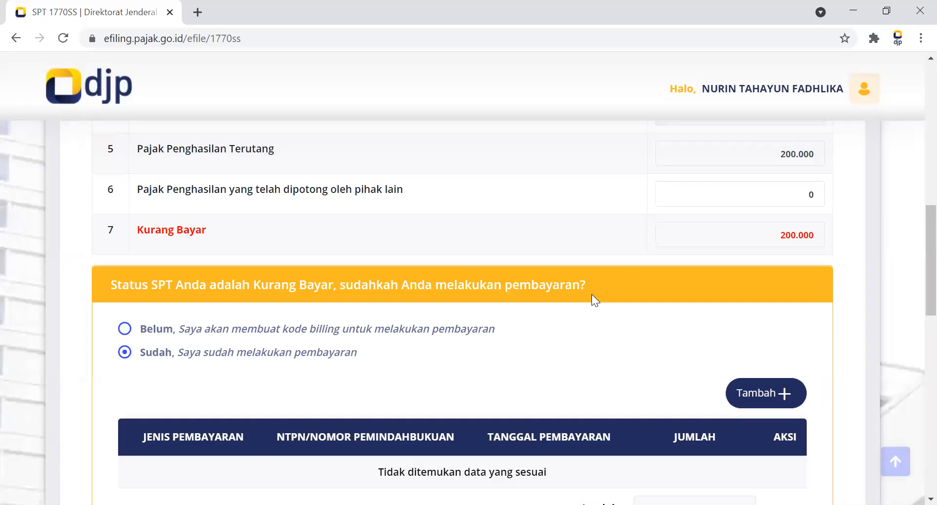
left_click(756, 390)
scroll(758, 390, "down", 3)
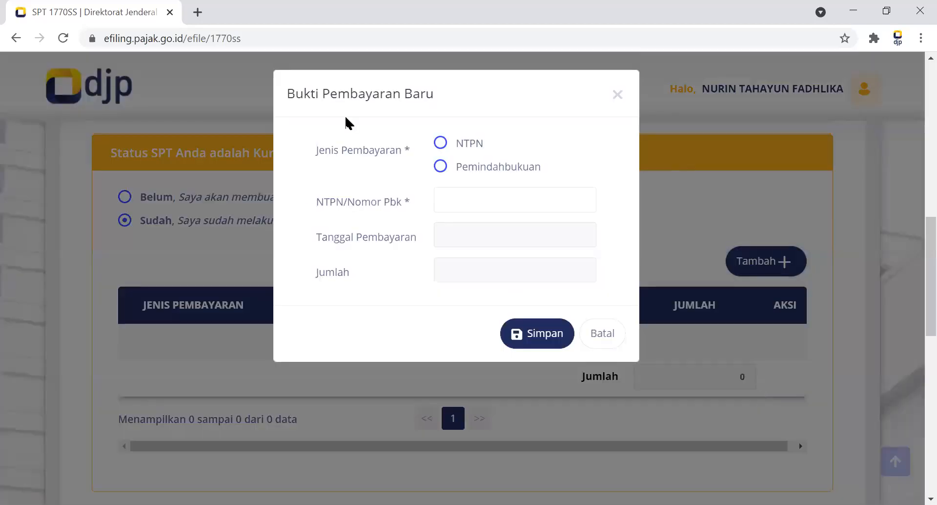
left_click(441, 143)
left_click(470, 194)
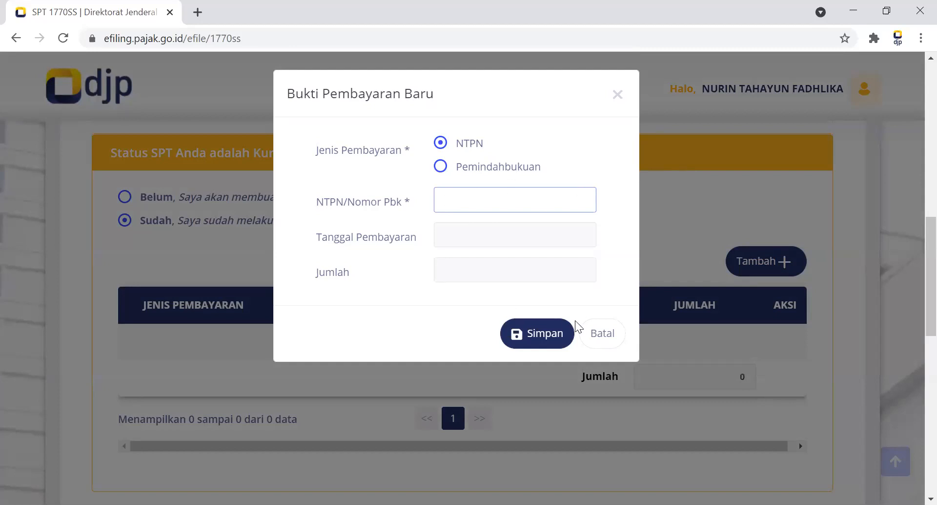
left_click(609, 339)
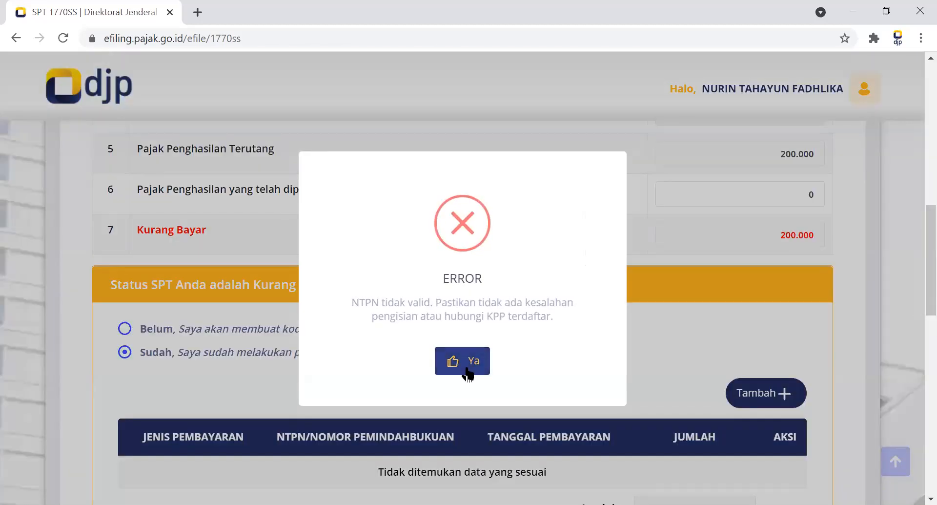
left_click(467, 373)
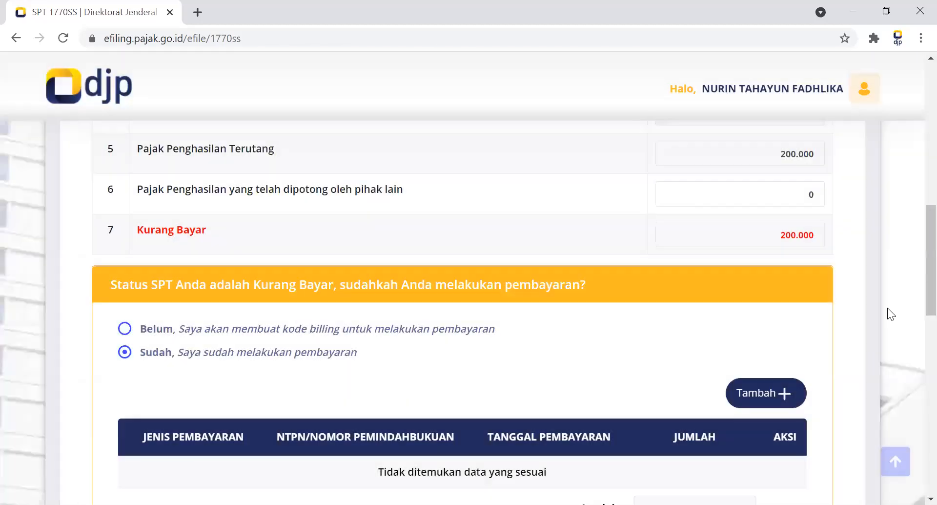
Set Penghasilan Bruto Dalam Negeri in row 1 of section A to 54.000.000 and apply the amount.
scroll(914, 178, "down", 1)
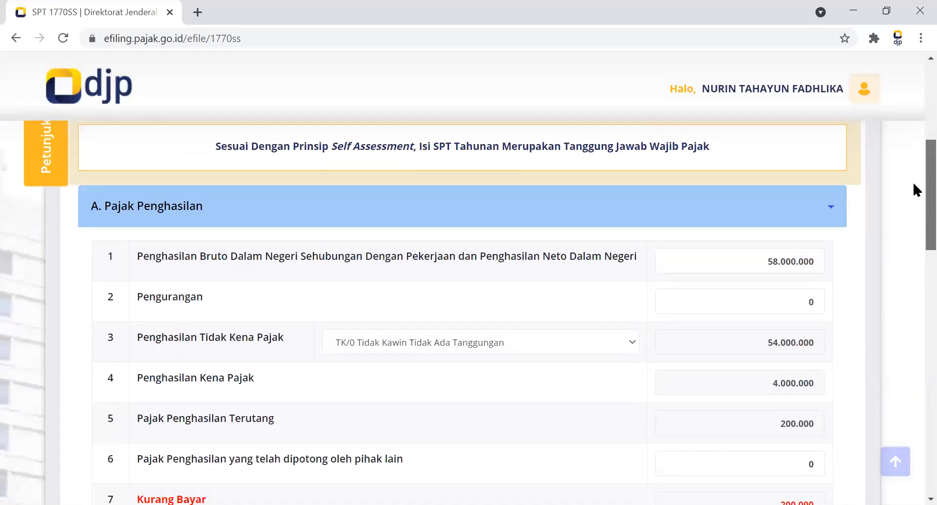
left_click(766, 267)
key("ctrl+a")
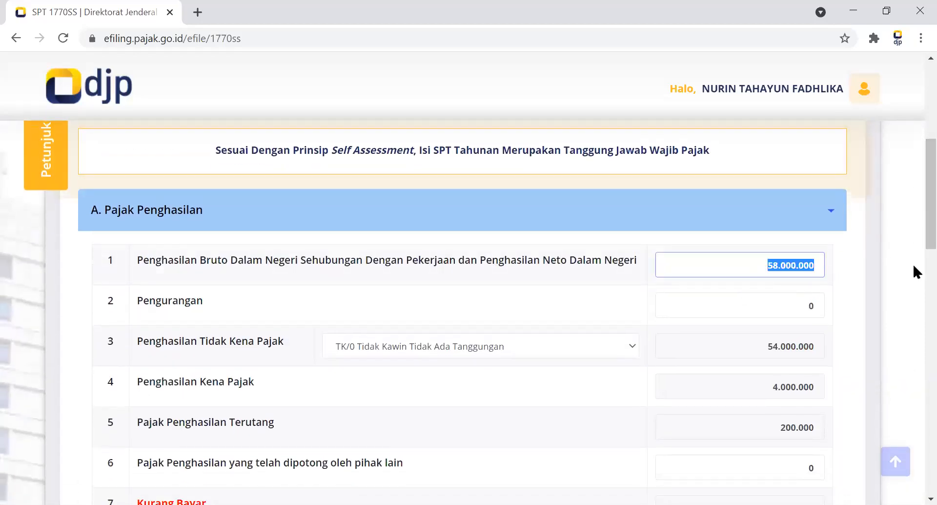
type("54.000.000")
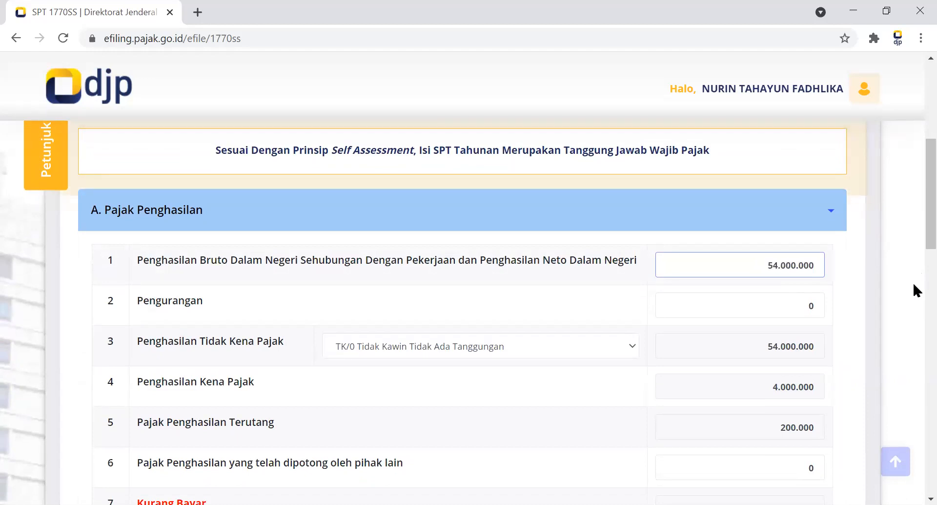
scroll(913, 260, "down", 1)
scroll(913, 274, "down", 7)
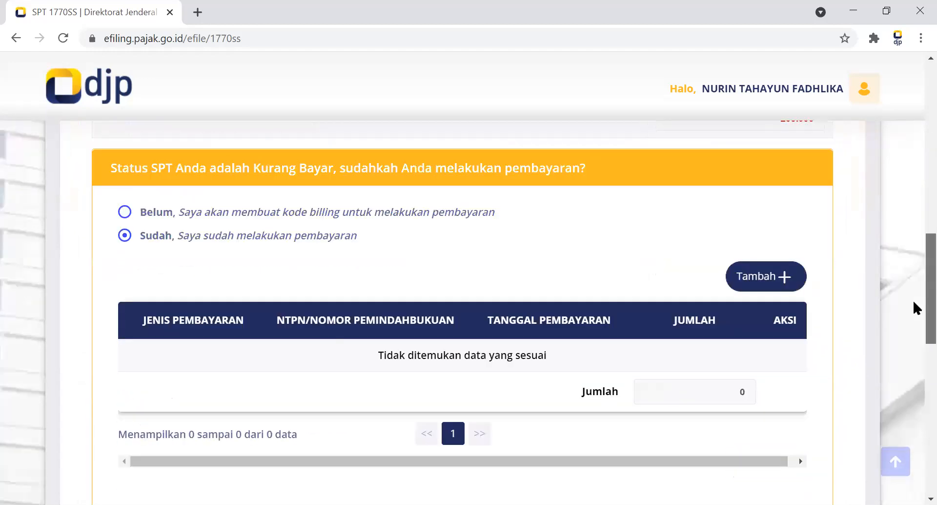
scroll(913, 288, "up", 2)
left_click(747, 192)
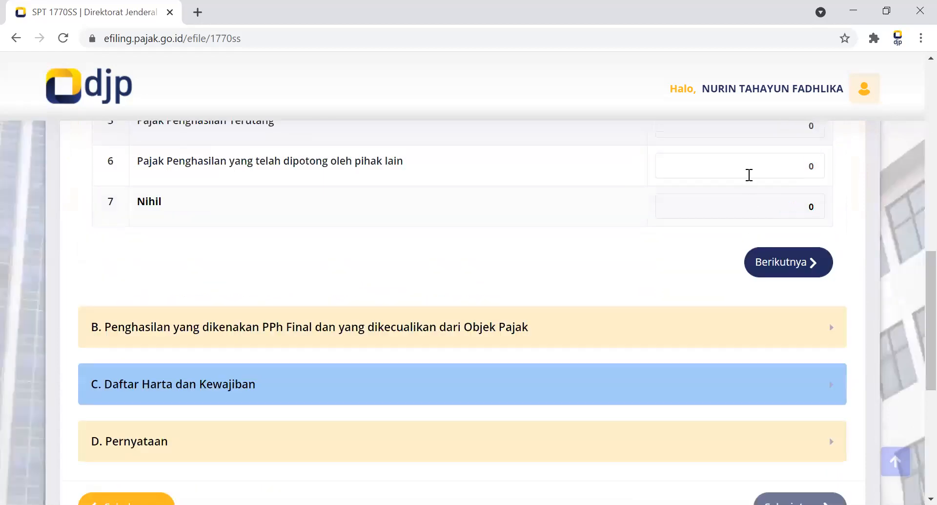
Continue to section B on PPh Final income and, without entering amounts, proceed to section C. Daftar Harta dan Kewajiban.
left_click(764, 269)
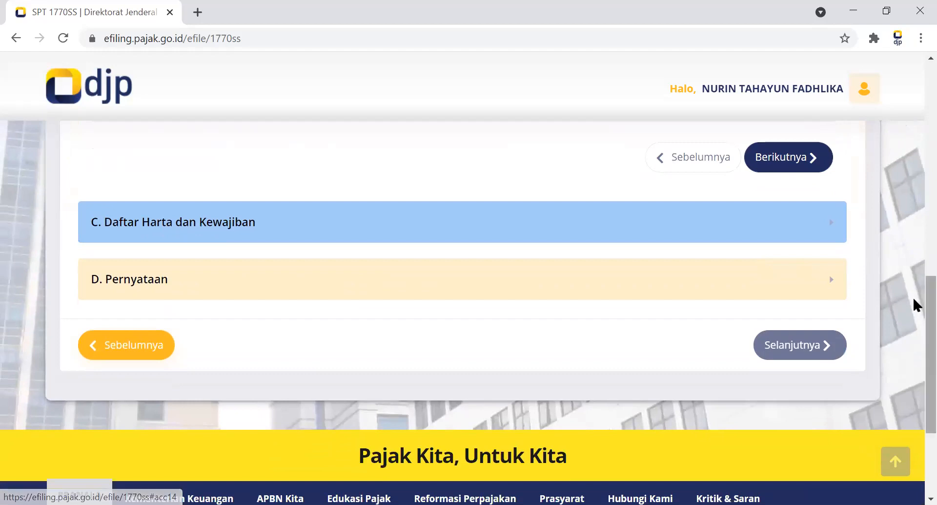
scroll(917, 250, "up", 3)
scroll(917, 244, "up", 1)
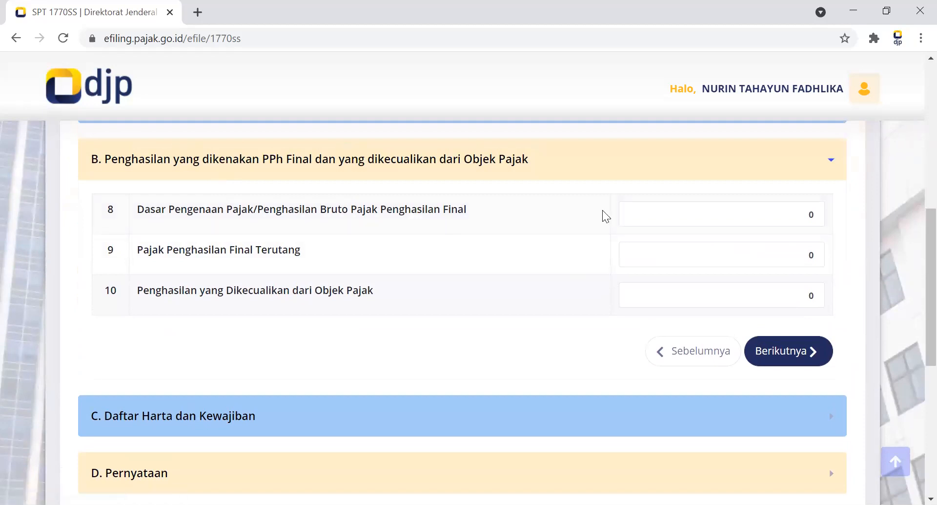
left_click(662, 213)
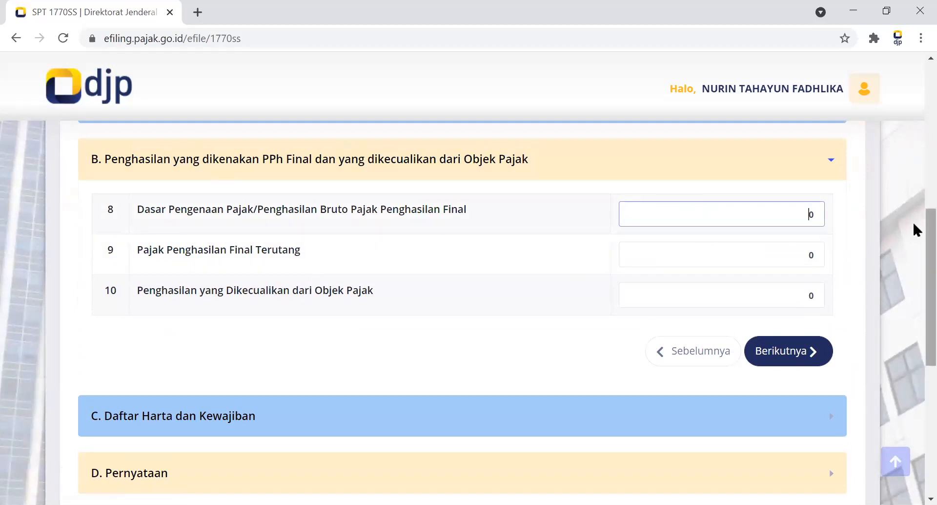
scroll(914, 234, "down", 1)
left_click(775, 302)
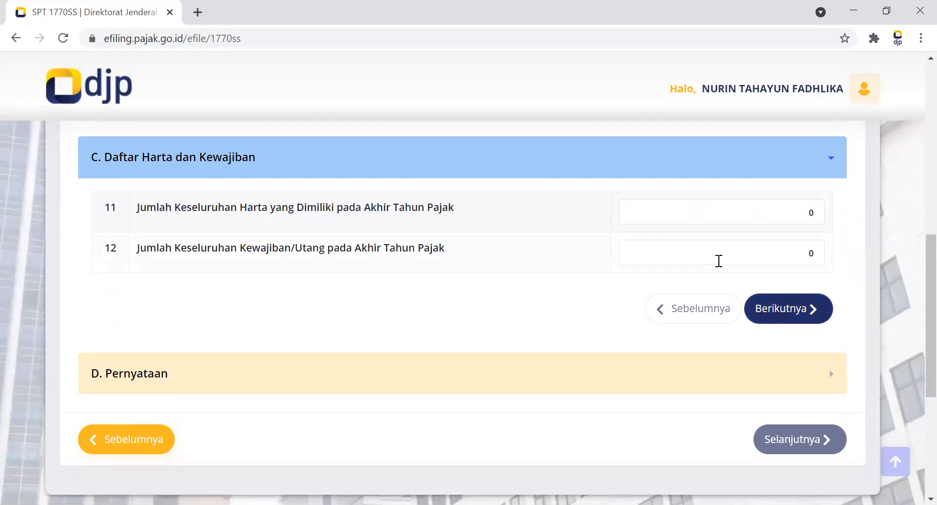
Proceed from section C to D. Pernyataan, mark the statement as Setuju, and continue to the Kirim SPT page.
left_click(779, 317)
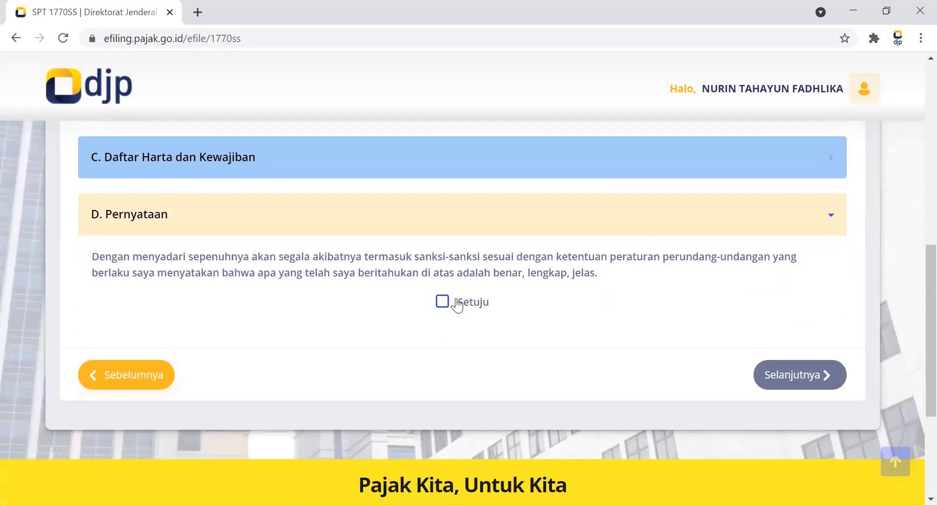
left_click(441, 303)
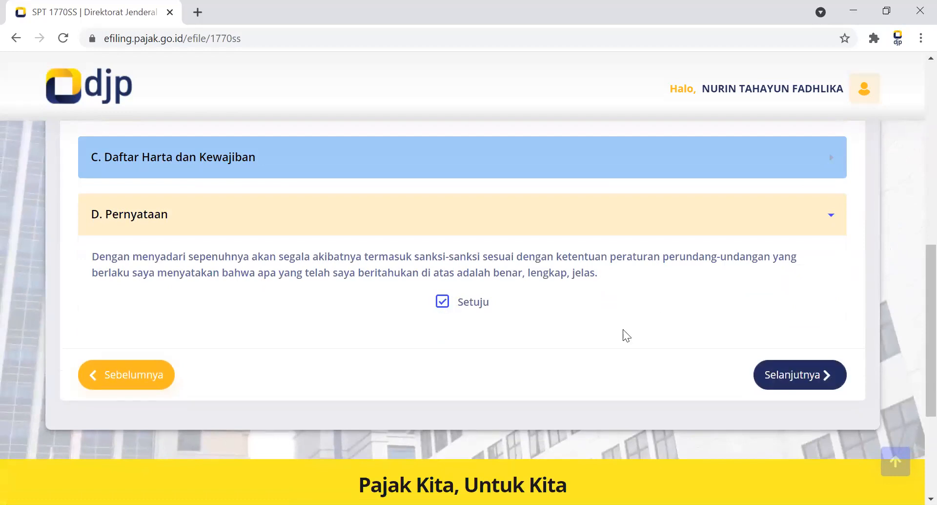
left_click(813, 373)
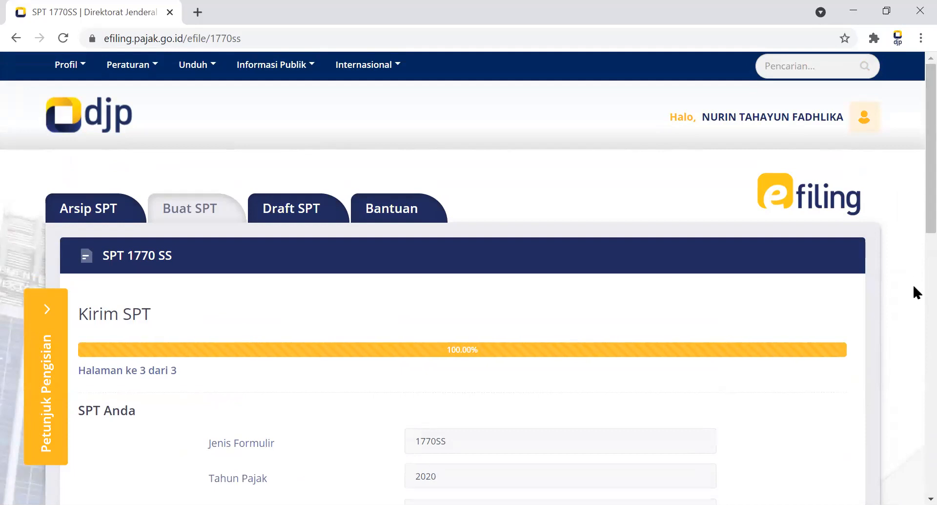
Examine the SPT summary on the Kirim SPT page and the verification code and submission options below it.
scroll(914, 249, "down", 3)
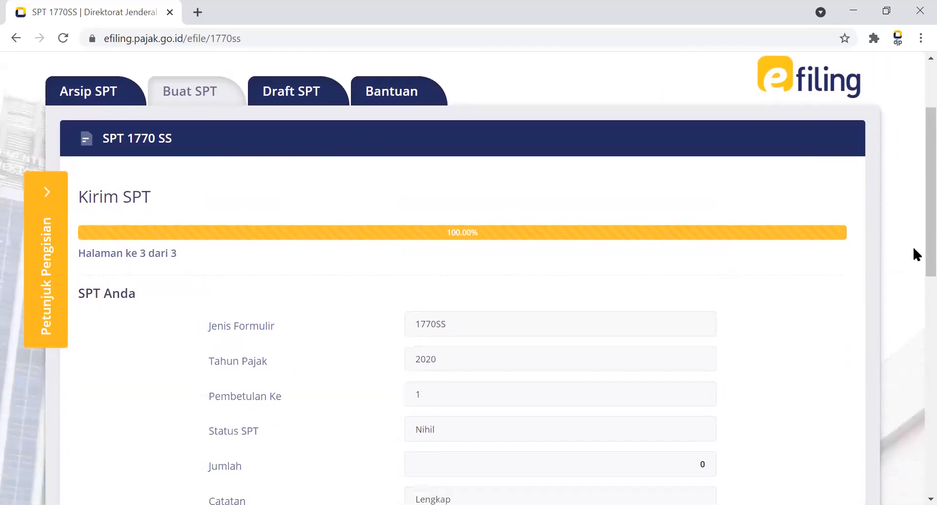
scroll(913, 245, "down", 3)
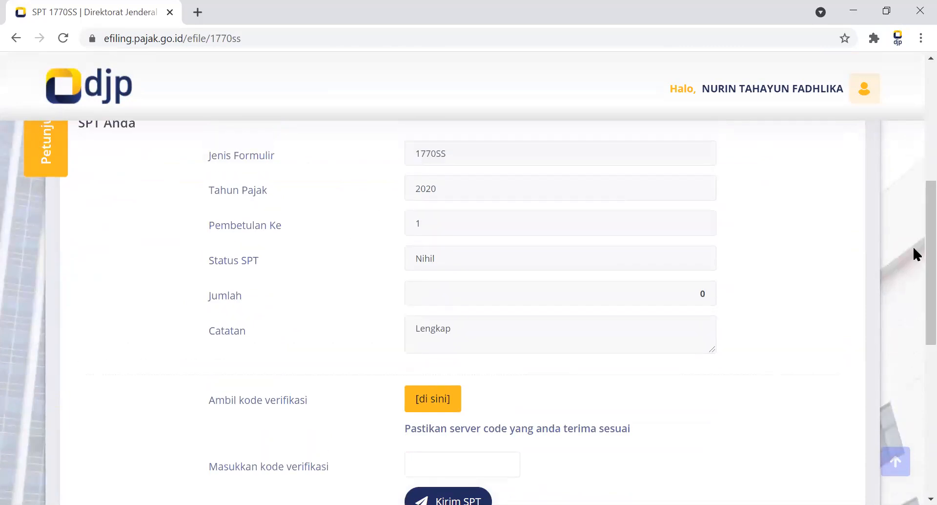
scroll(912, 245, "down", 2)
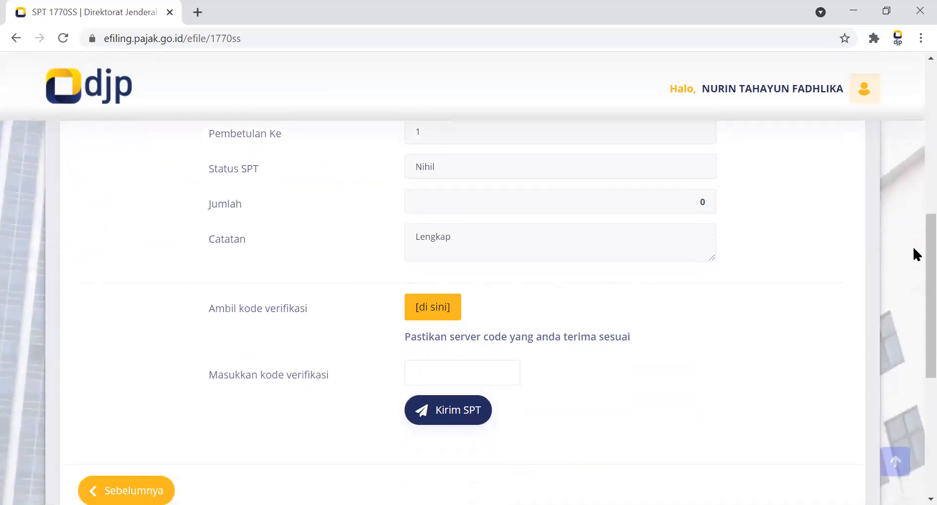
scroll(913, 245, "down", 1)
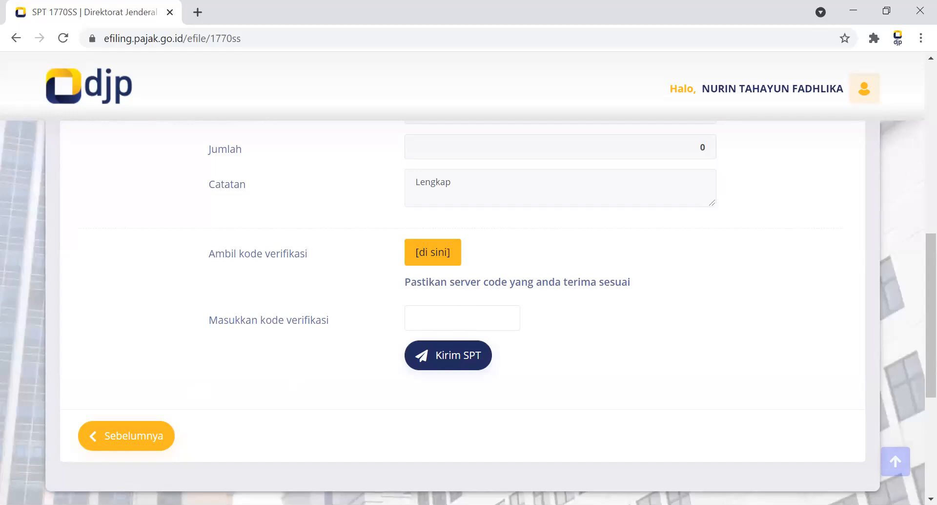
scroll(914, 374, "down", 5)
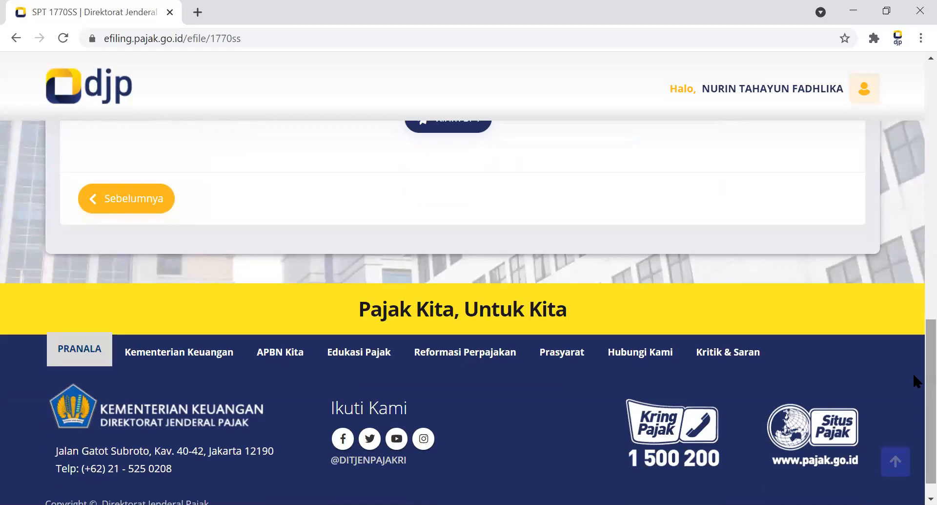
Review the Kirim SPT page, return to the Isi SPT page with the unsent statement, and open the list of SPT drafts.
scroll(913, 284, "up", 7)
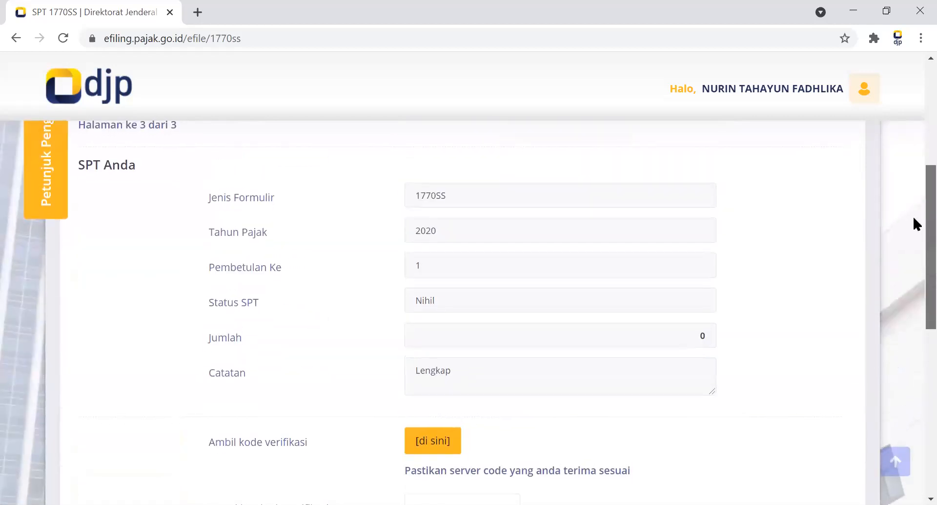
scroll(914, 225, "down", 1)
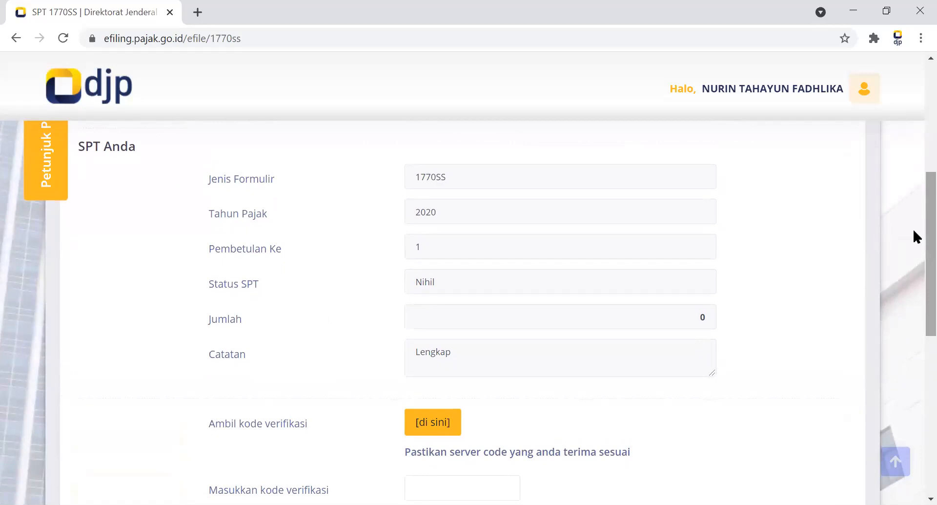
scroll(913, 227, "down", 4)
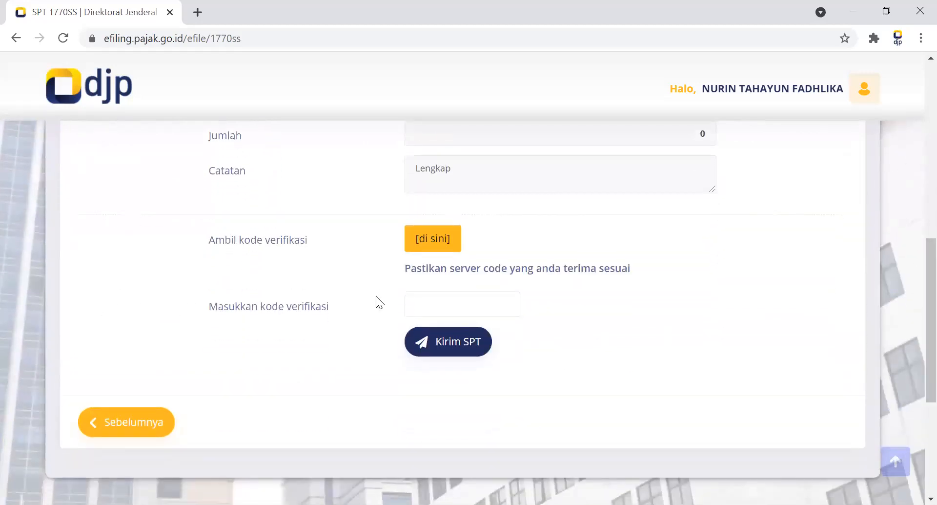
left_click(117, 421)
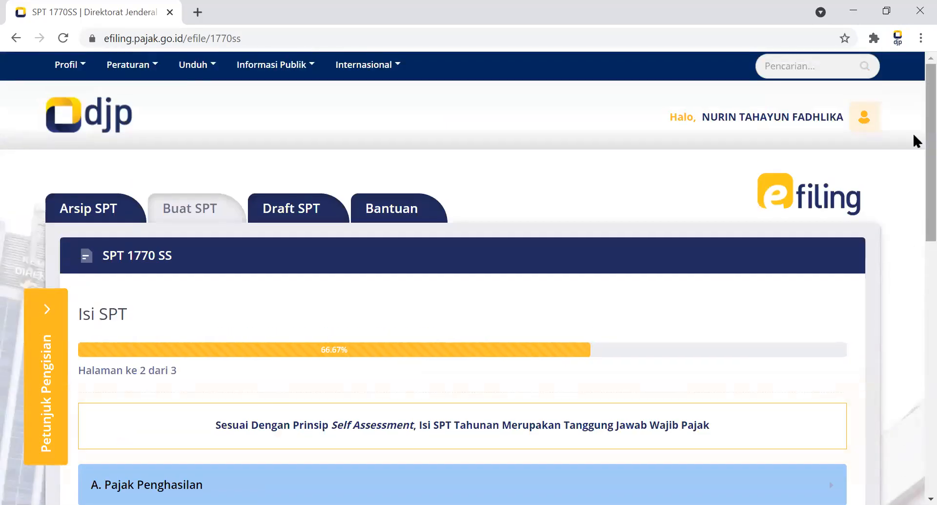
scroll(915, 293, "down", 10)
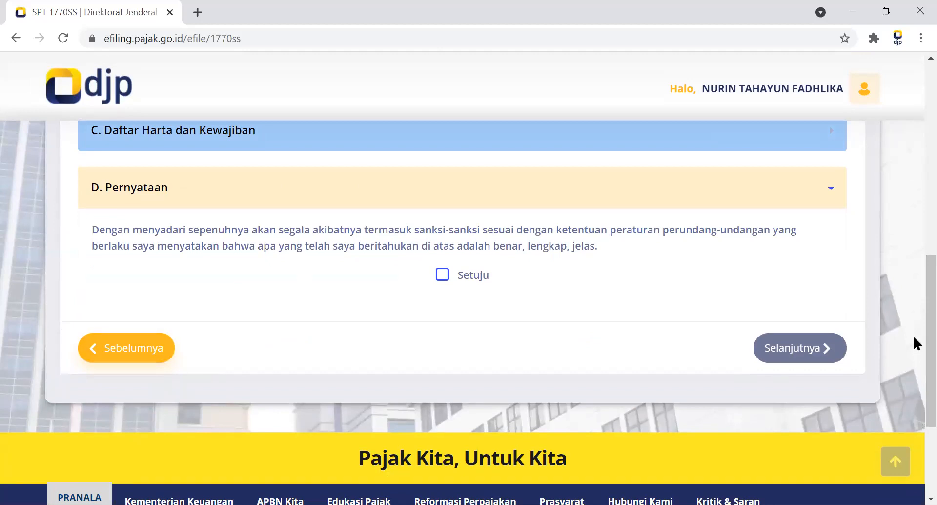
scroll(913, 330, "up", 10)
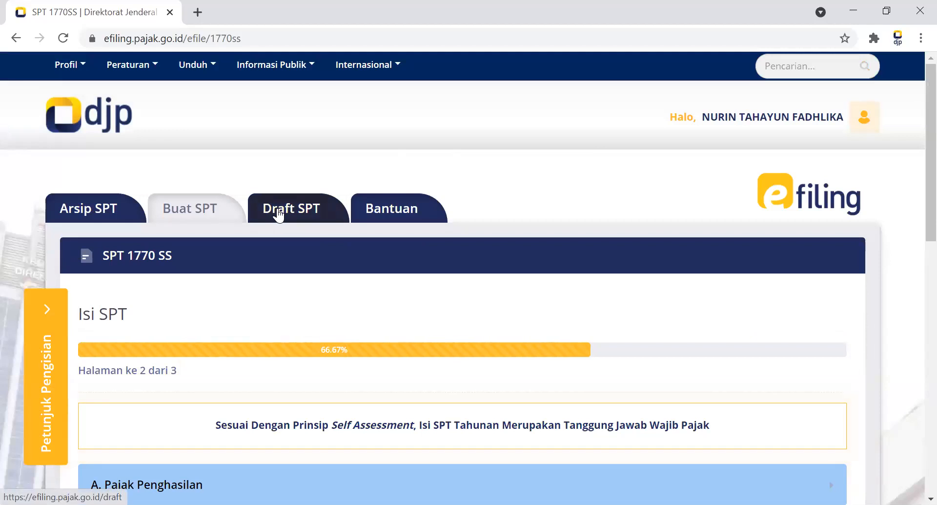
left_click(299, 210)
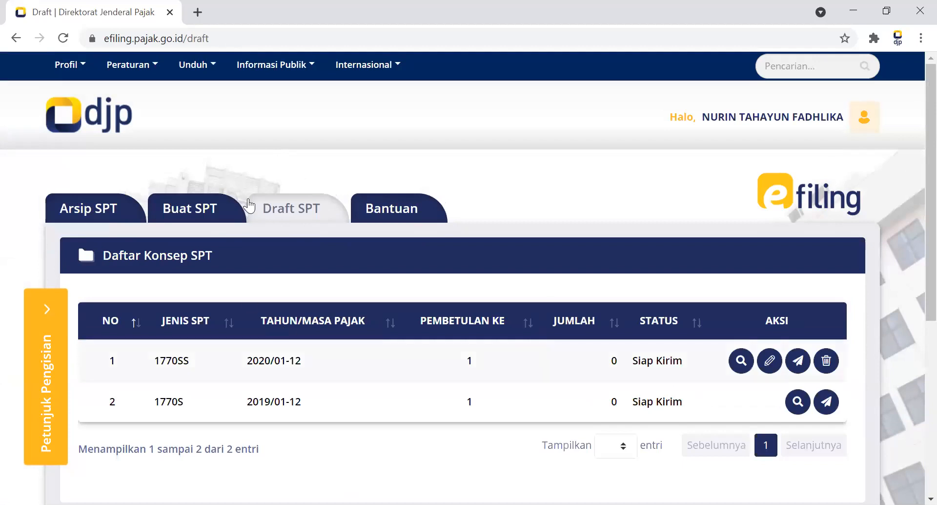
Start a new SPT and answer Tidak for business or freelance work, separate MT/PH tax obligations, and gross income below 60 million rupiah.
left_click(202, 217)
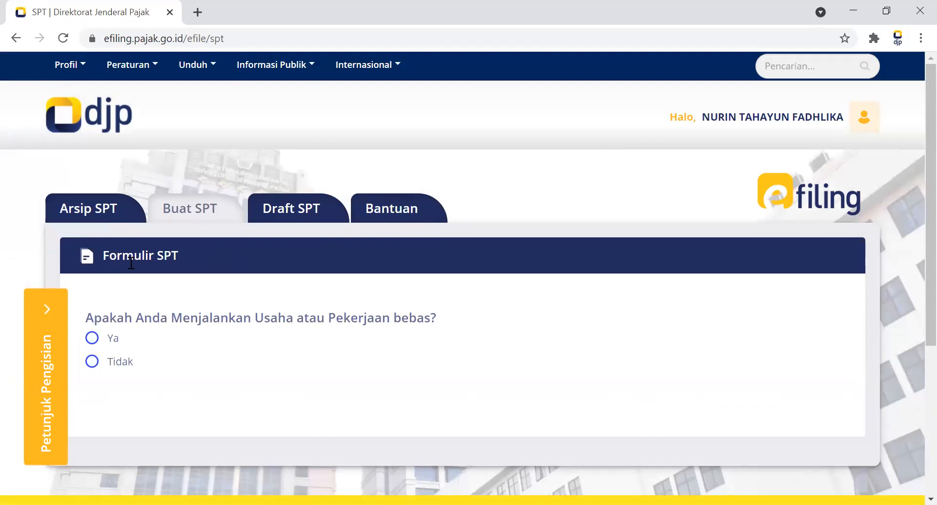
left_click(89, 341)
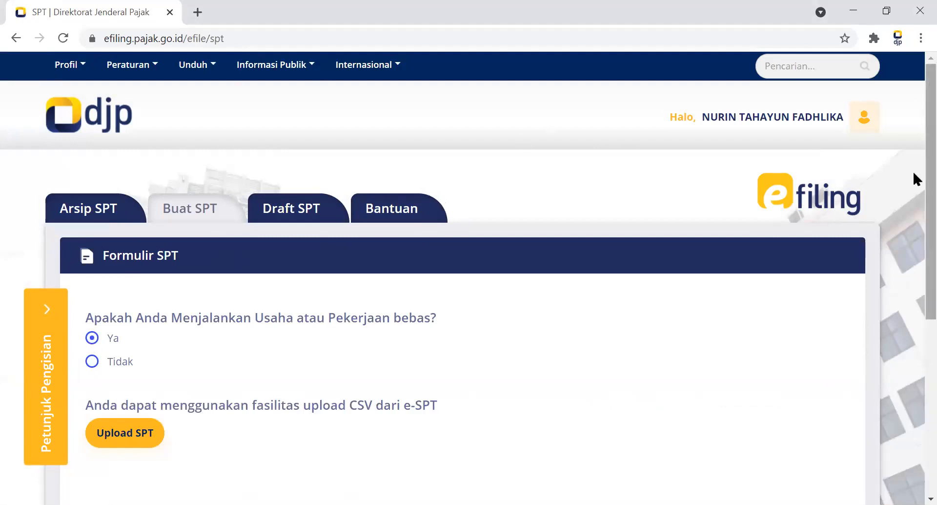
scroll(913, 195, "down", 2)
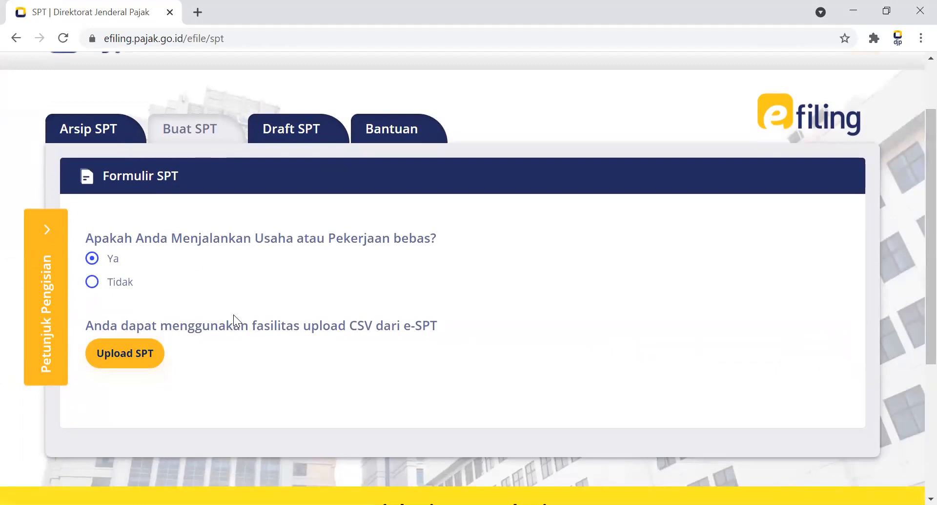
left_click(118, 292)
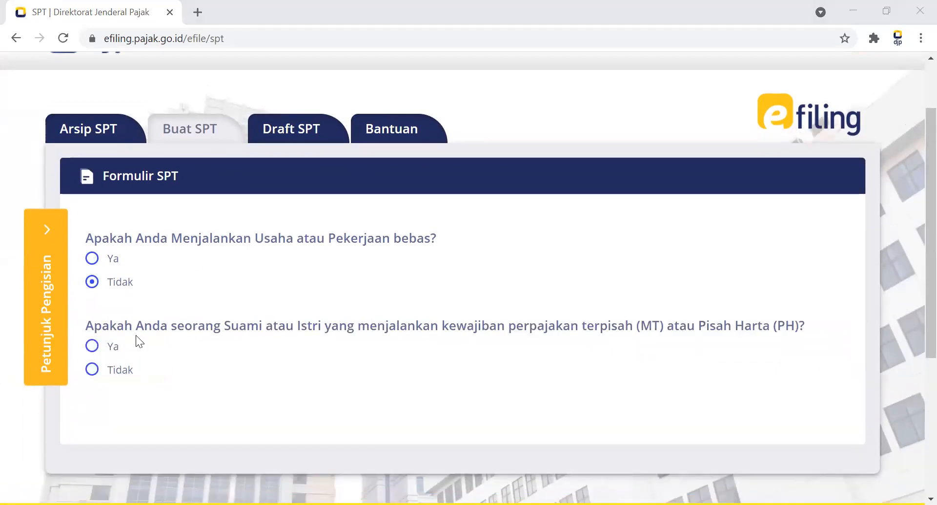
left_click(100, 374)
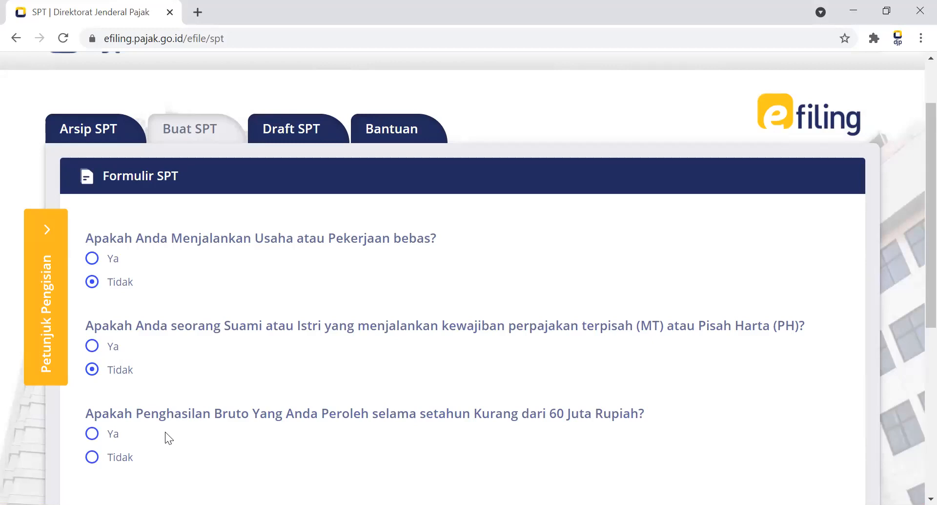
left_click(119, 457)
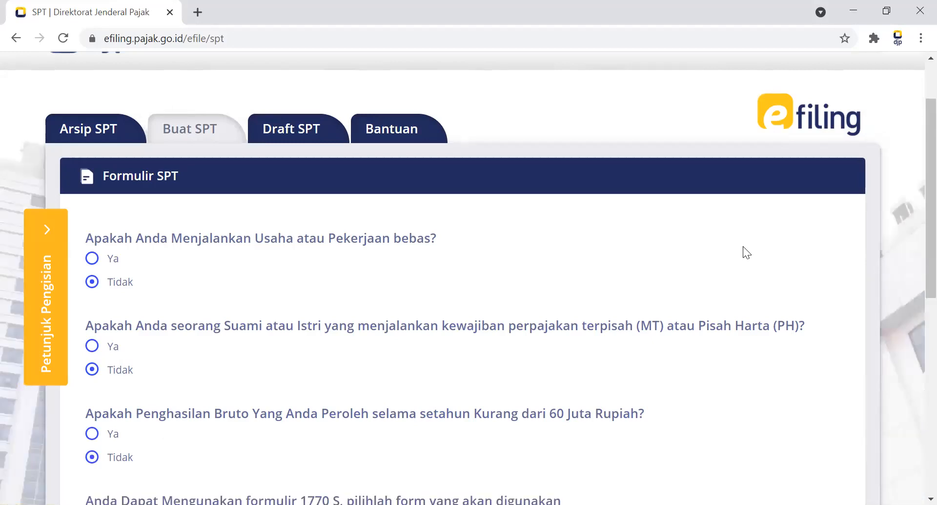
Choose Dengan bentuk formulir as the way to fill in form 1770 S and open the SPT 1770 S form.
scroll(912, 166, "down", 3)
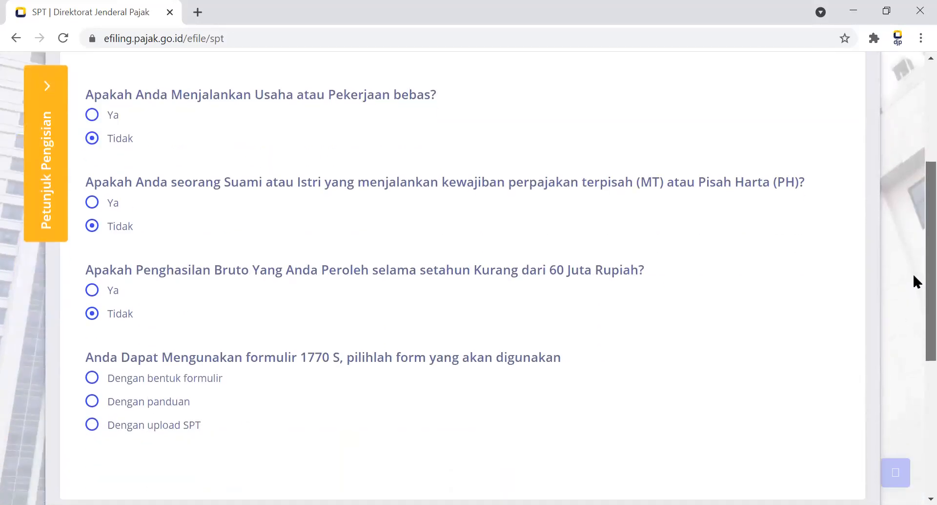
left_click_drag(914, 276, 912, 312)
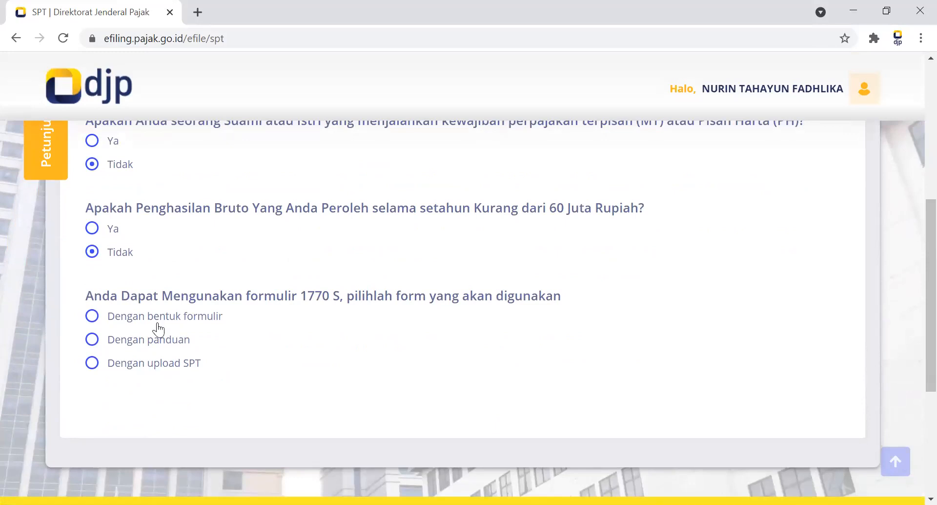
left_click(92, 316)
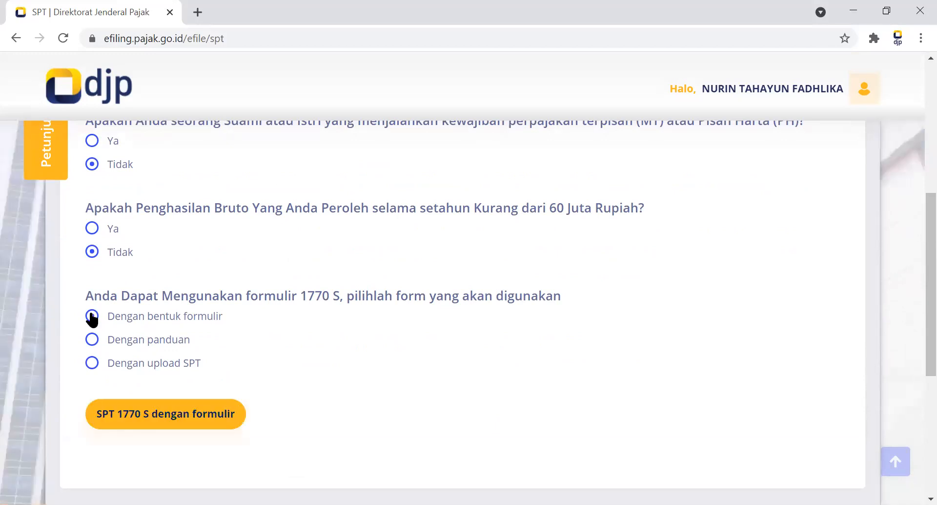
left_click(178, 412)
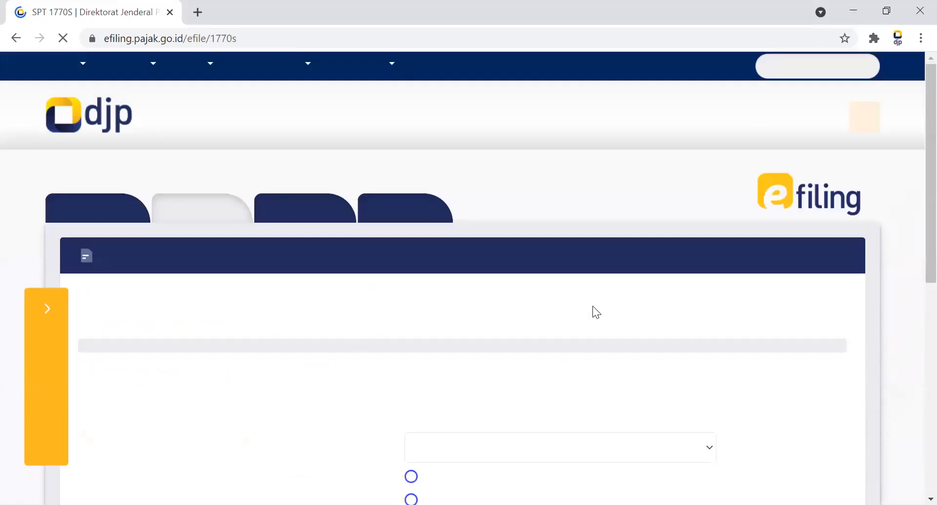
Set Tahun Pajak to 2020 and Status SPT to Pembetulan, and try to continue with Pembetulan Ke 1.
scroll(914, 117, "down", 1)
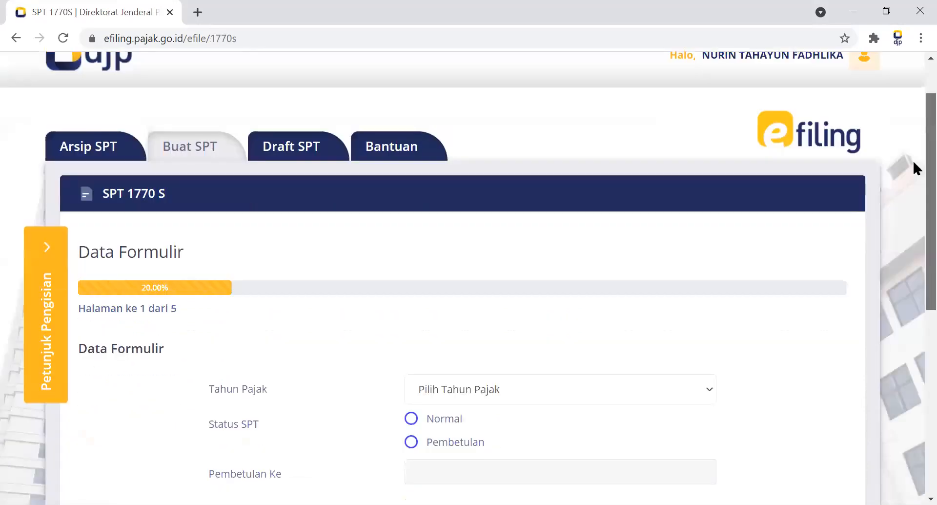
scroll(913, 166, "down", 1)
scroll(914, 195, "down", 1)
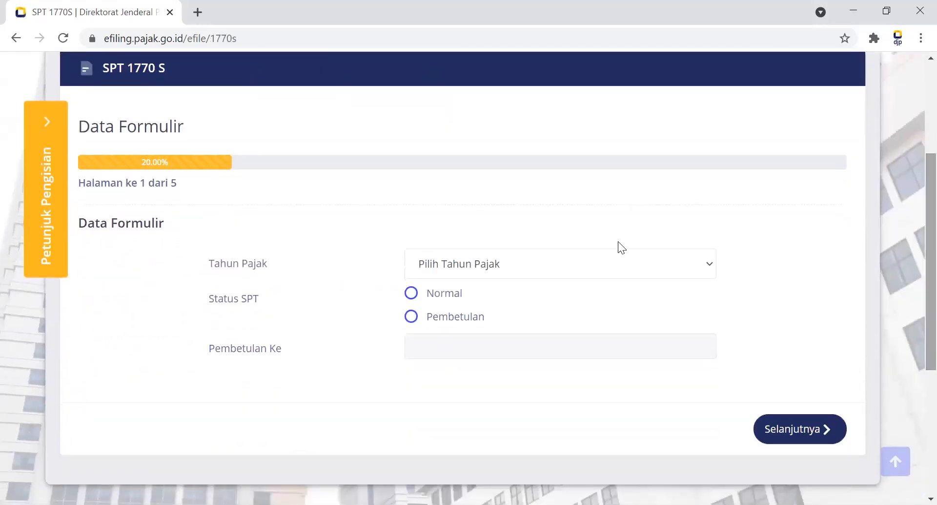
left_click(549, 258)
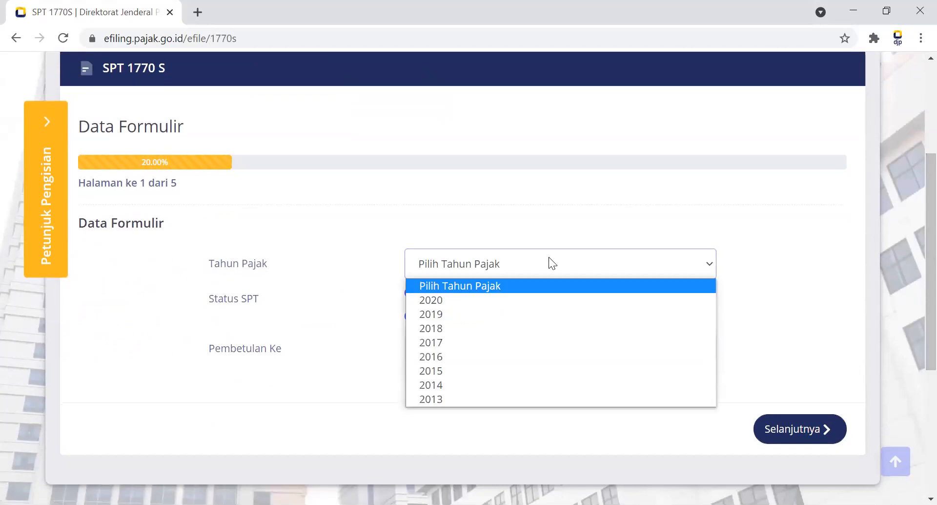
left_click(462, 295)
left_click(457, 314)
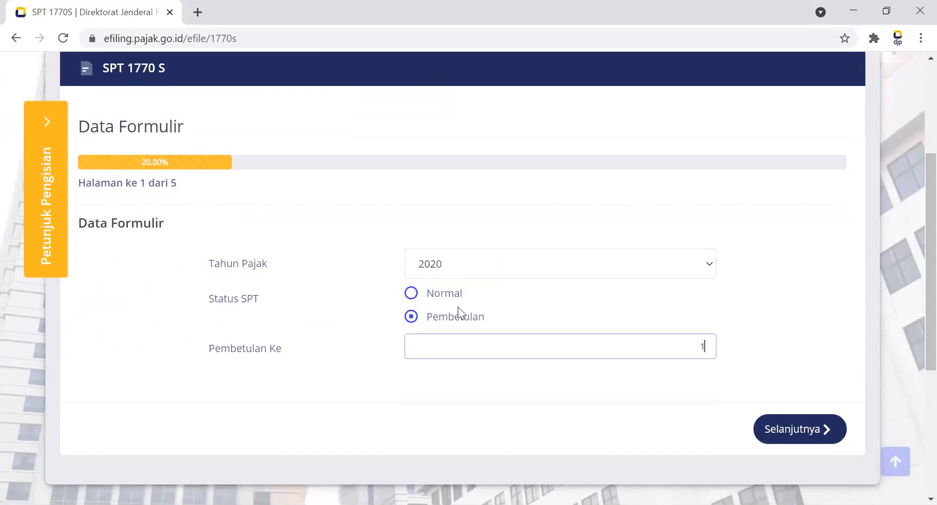
left_click(781, 431)
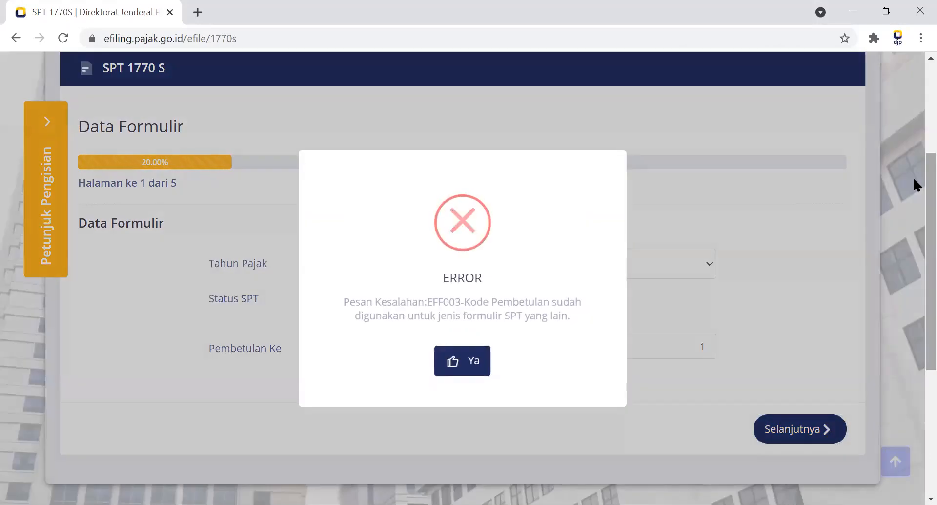
left_click(471, 360)
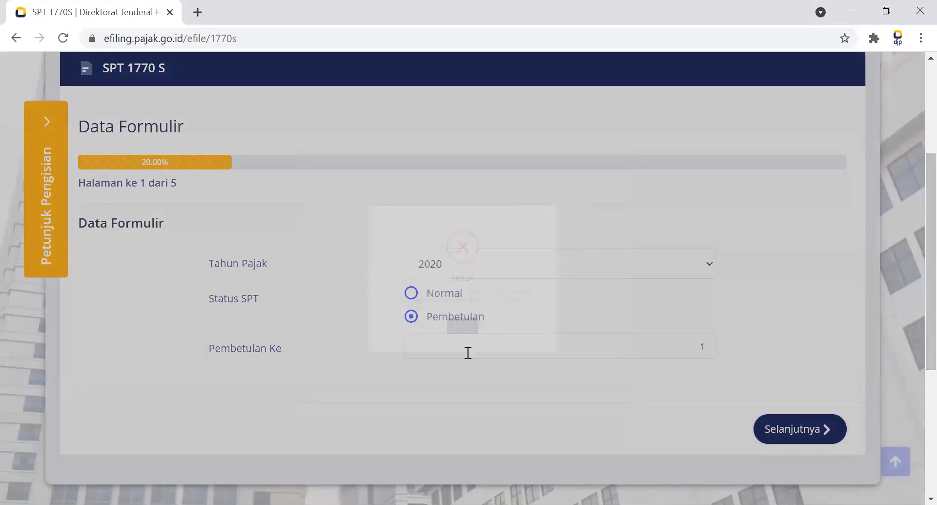
Set Pembetulan Ke to 2 and continue to Lampiran II.
left_click(459, 345)
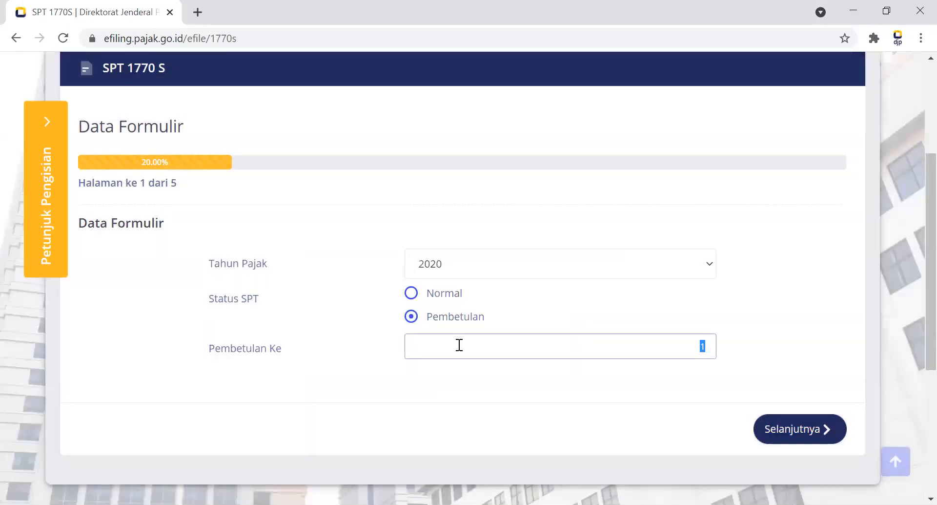
type("2")
left_click(813, 428)
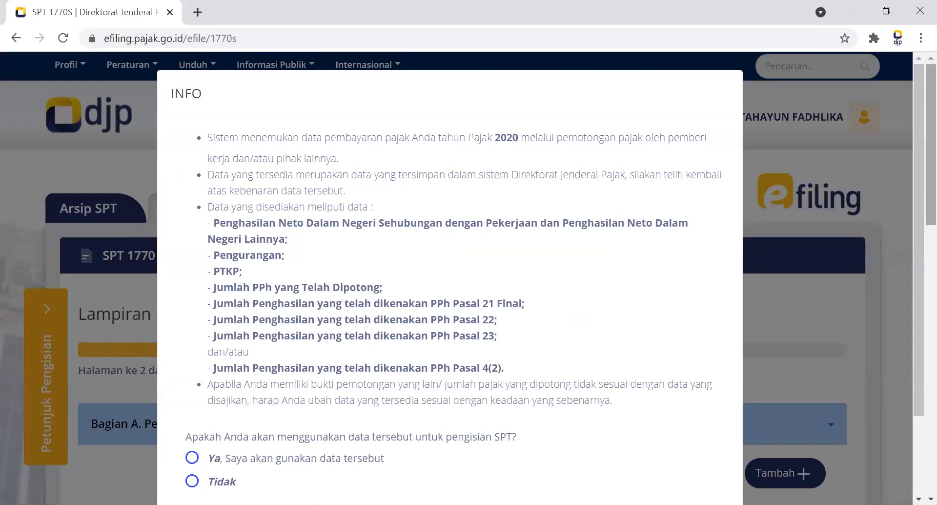
Answer Tidak to using the tax payment data offered for 2020 and confirm the choice.
left_click_drag(913, 339, 913, 416)
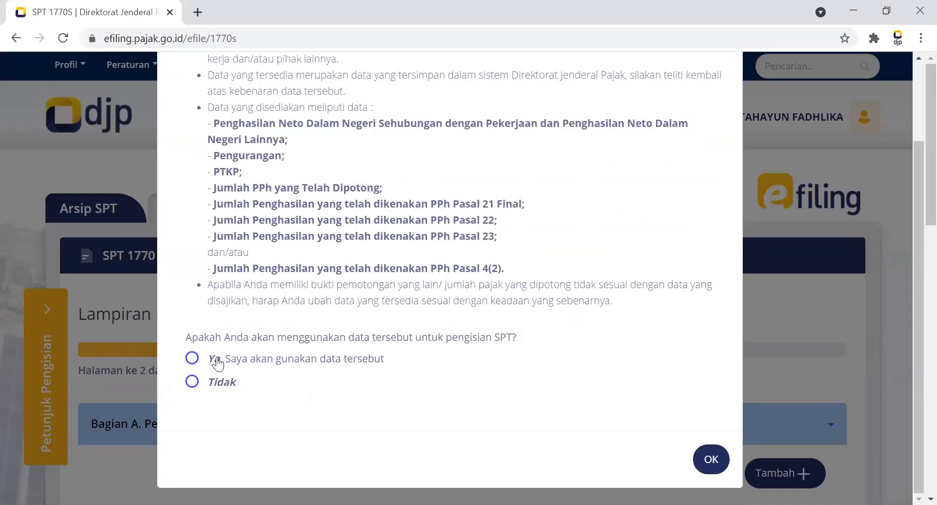
left_click(192, 358)
left_click(196, 382)
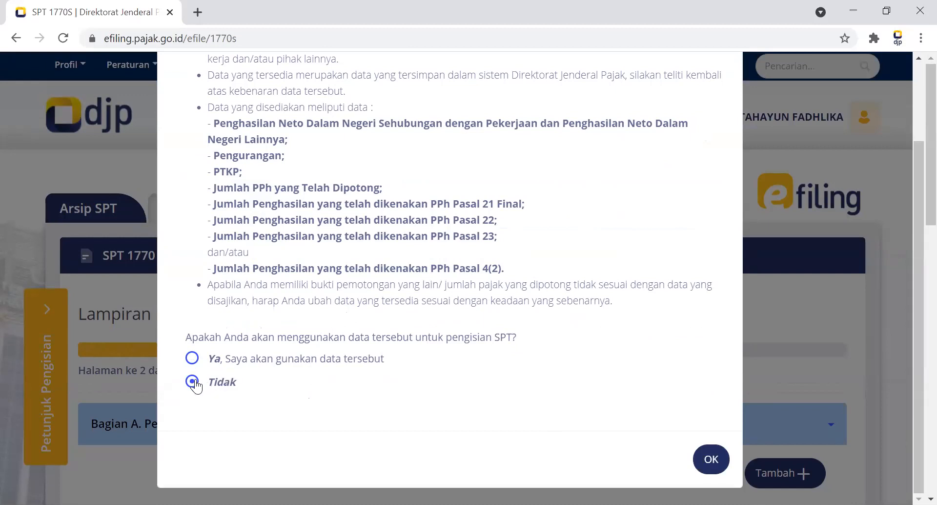
left_click(714, 458)
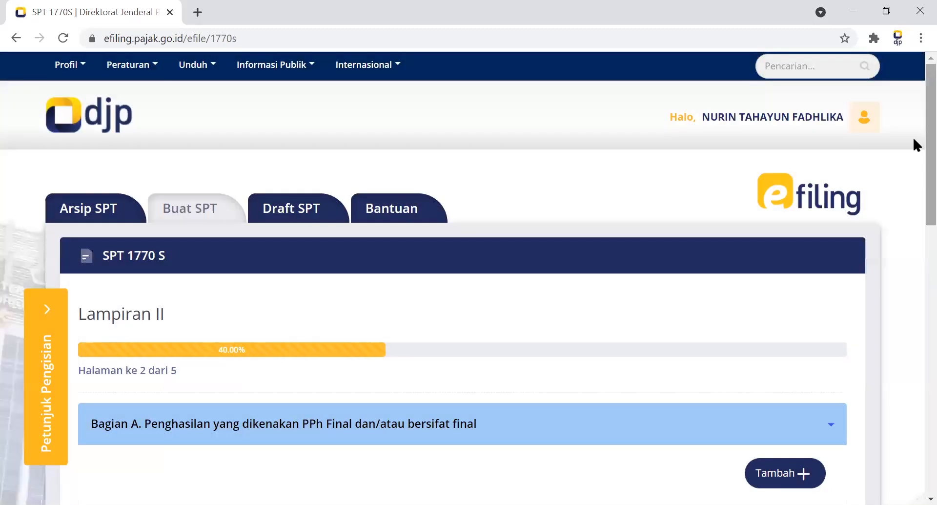
Start a Bagian A final income entry for 1. Bunga Deposito, Tabungan, Diskonto SBI, Surat Berharga Negara with DPP/Penghasilan Bruto of 200.000.000.
scroll(915, 196, "down", 1)
scroll(915, 197, "down", 3)
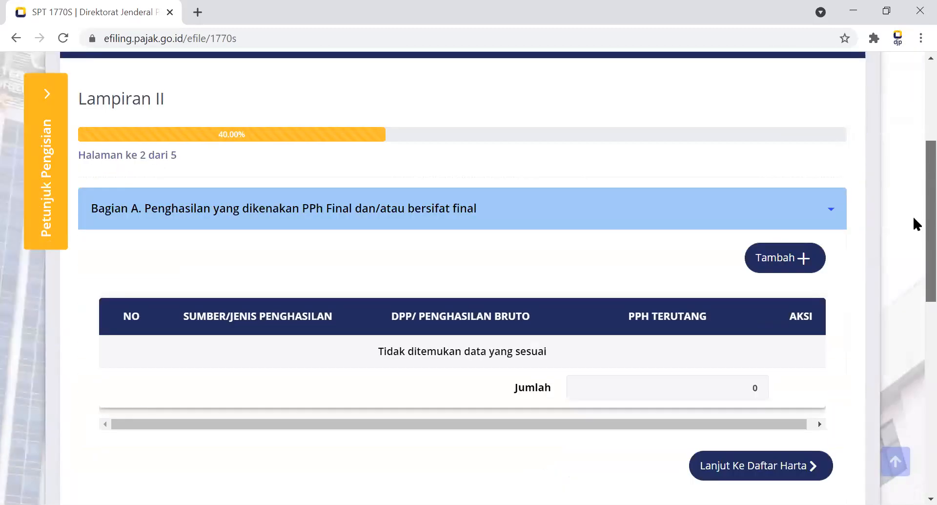
left_click(788, 258)
left_click(536, 168)
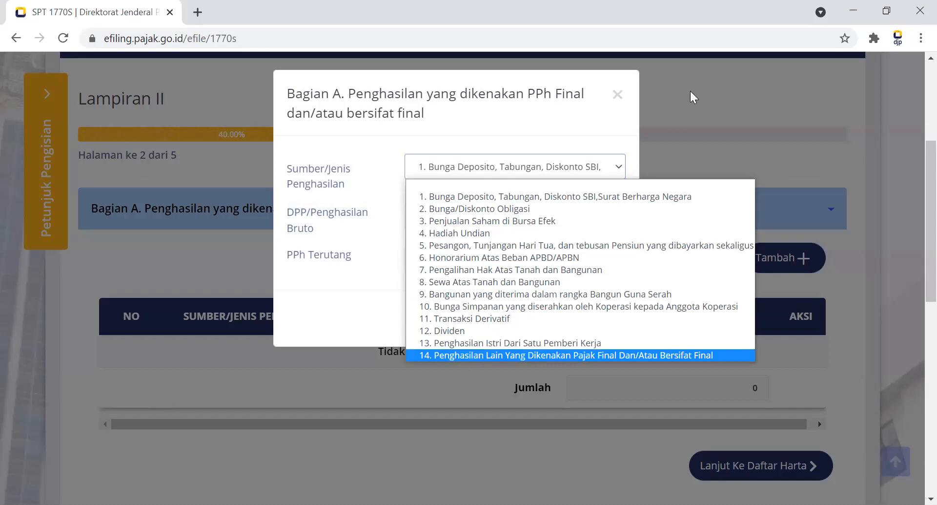
left_click(667, 98)
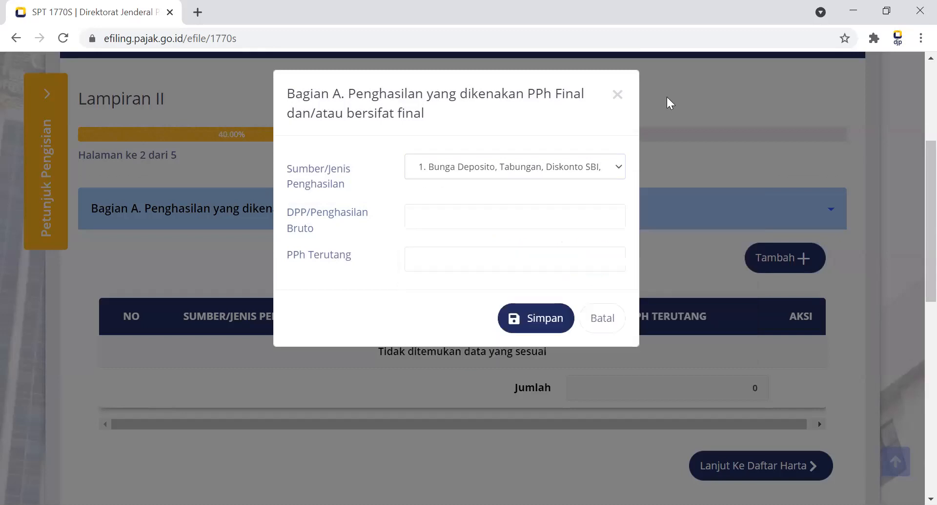
left_click(502, 217)
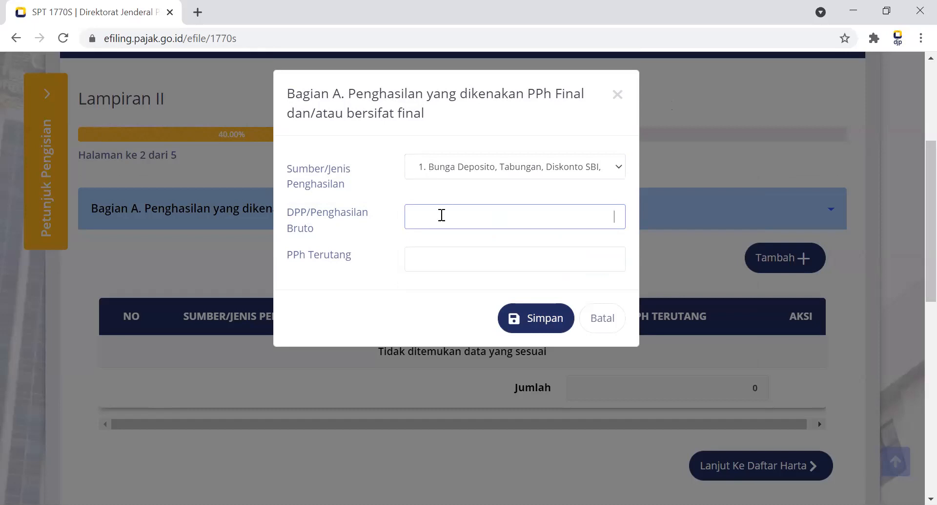
type("200.000.000")
Save the deposit interest entry with PPh Terutang of 2.000.000 and continue to Bagian B : Harta Pada Akhir Tahun.
left_click(421, 248)
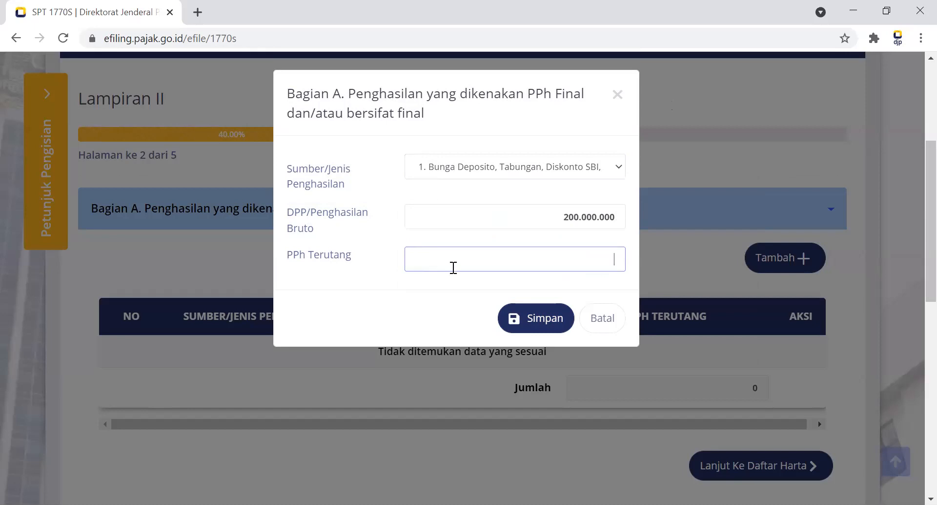
type("2.000.000")
left_click(536, 322)
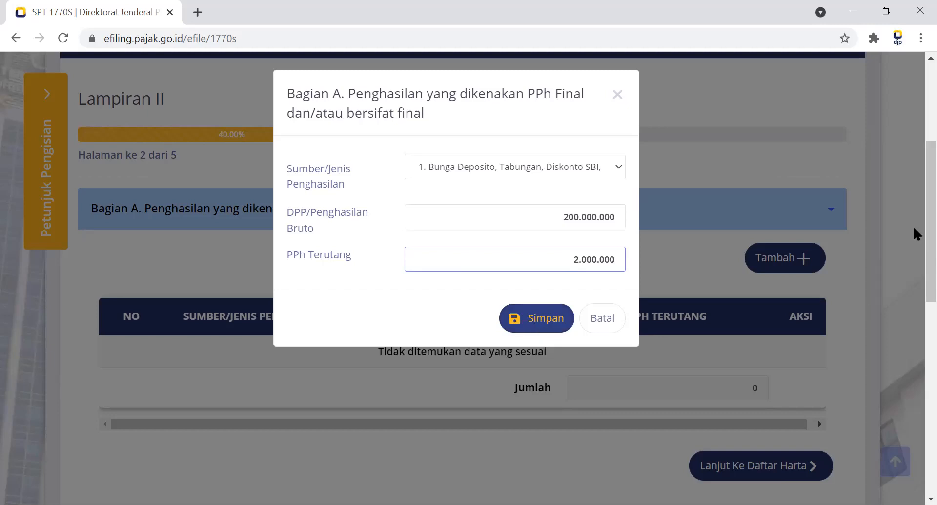
scroll(913, 247, "down", 1)
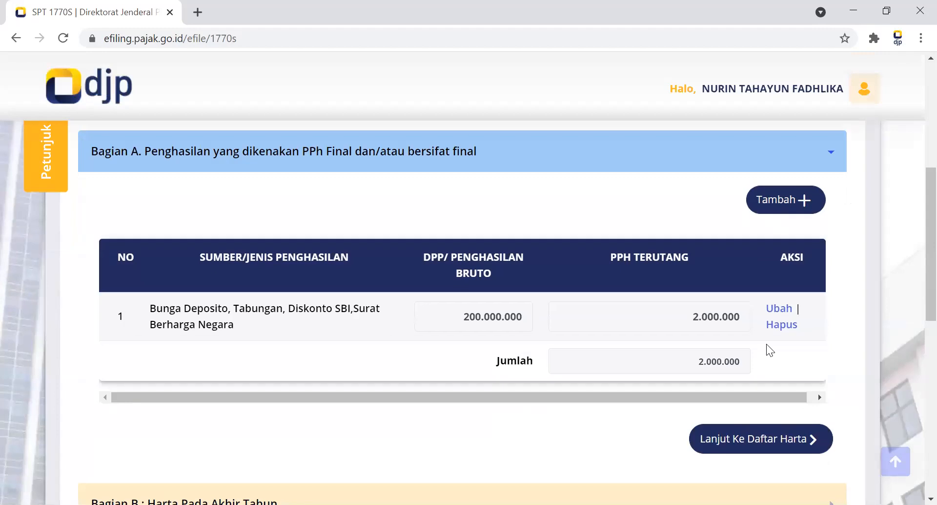
left_click(717, 444)
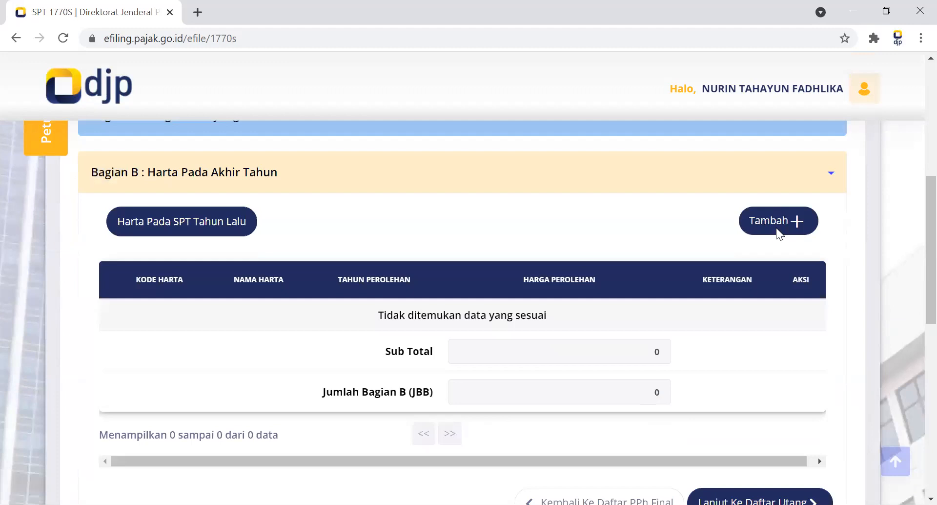
Start a new Bagian B asset entry with Kode Harta 012-Tabungan and Nama Harta TABUNGAN.
left_click(777, 227)
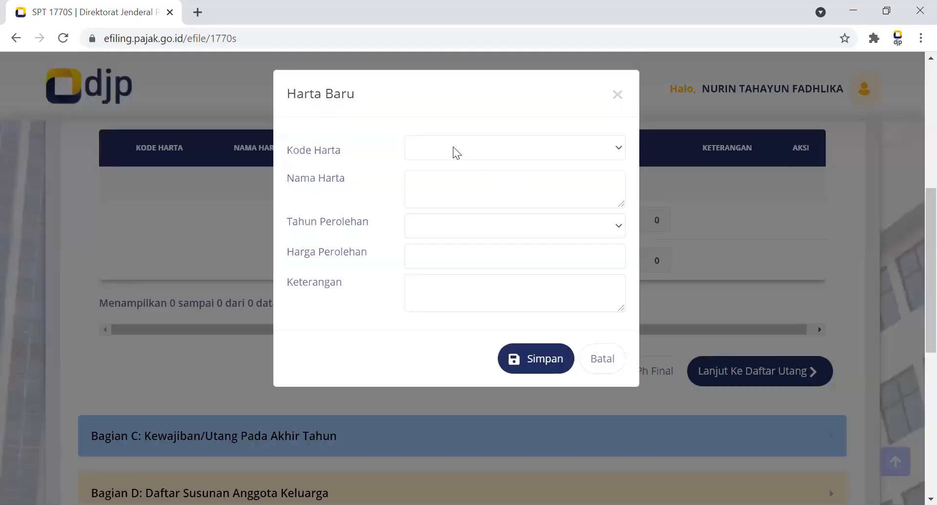
left_click(456, 153)
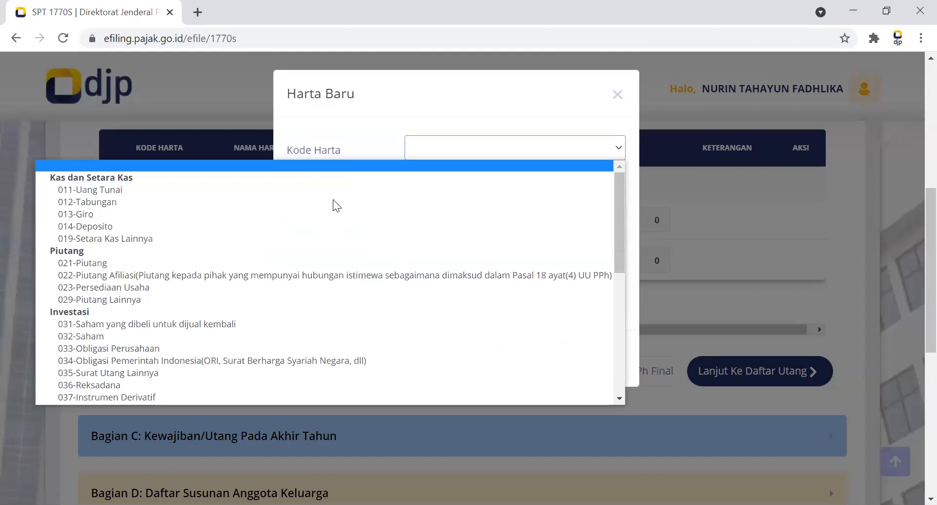
left_click(334, 202)
left_click(472, 192)
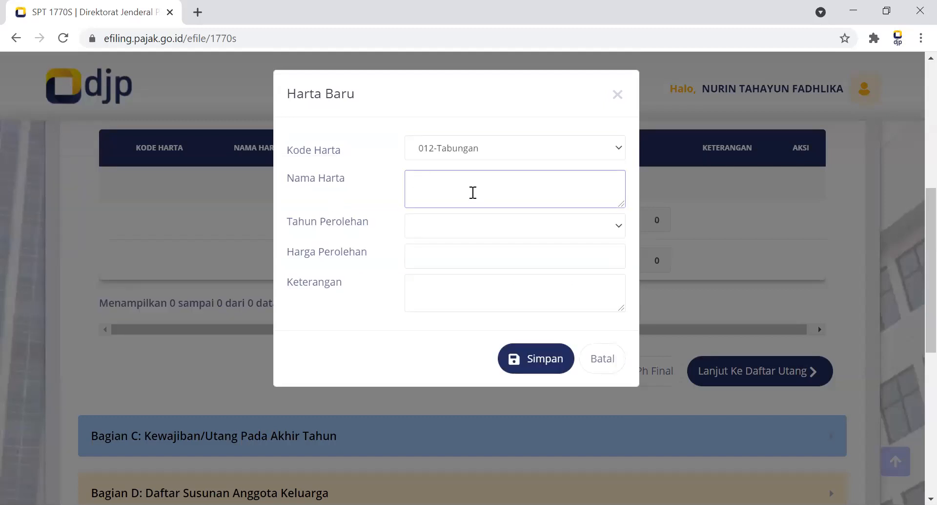
type("Ban")
key("BackSpace")
key("BackSpace")
type("ANK")
key("BackSpace")
key("BackSpace")
key("BackSpace")
key("BackSpace")
key("BackSpace")
type("TABUNGAN")
Complete the asset entry with Tahun Perolehan 2015, Harga Perolehan 5.000.000 and Keterangan BANK BRI, and save it.
left_click(434, 234)
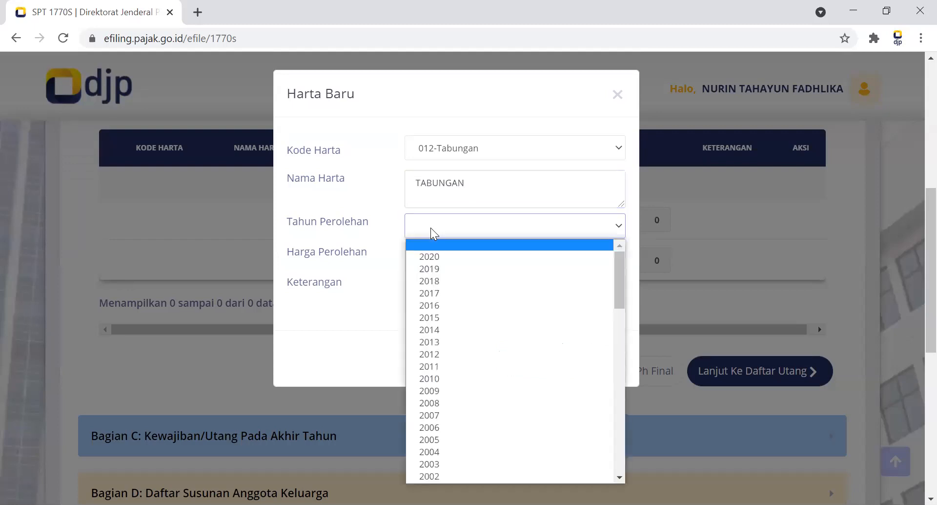
left_click(431, 318)
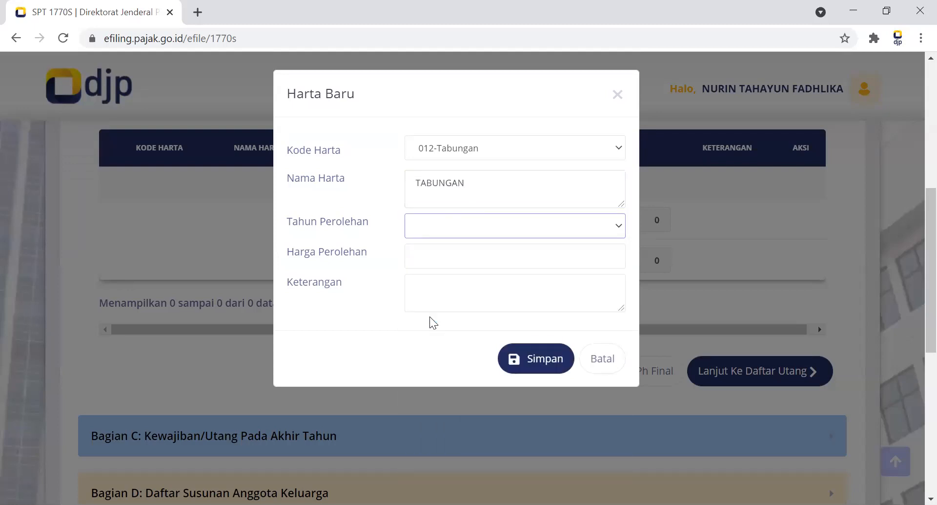
left_click(440, 259)
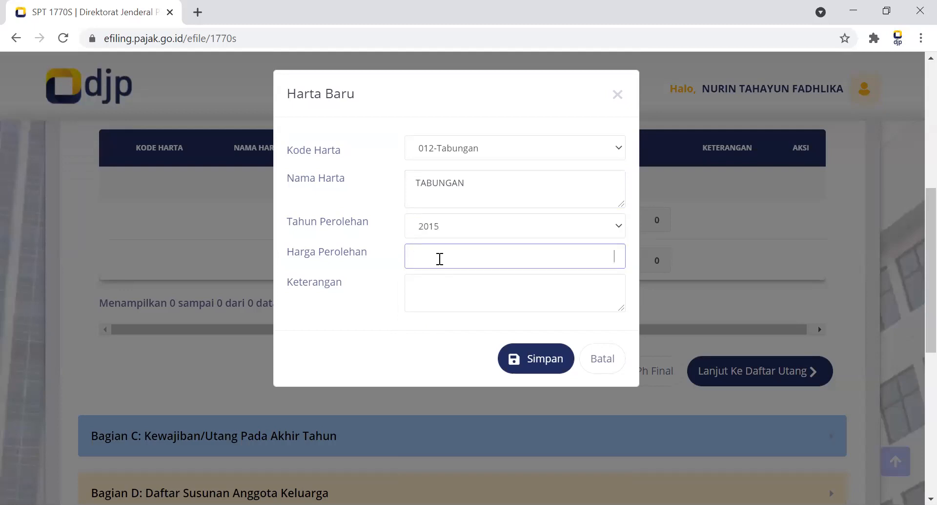
type("5000000")
left_click(447, 277)
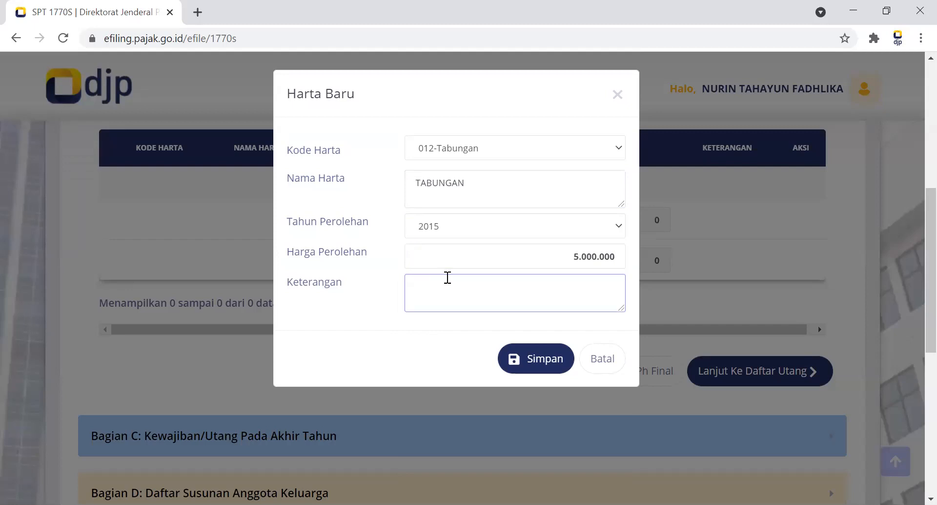
type("BANK BRI")
left_click(551, 358)
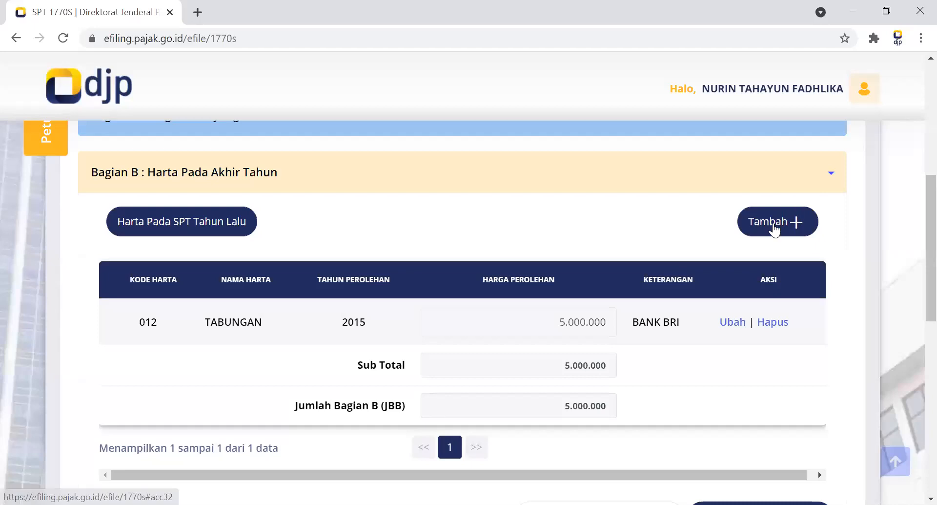
Look through the available Kode Harta options in a new asset entry and close the entry without saving.
left_click(774, 224)
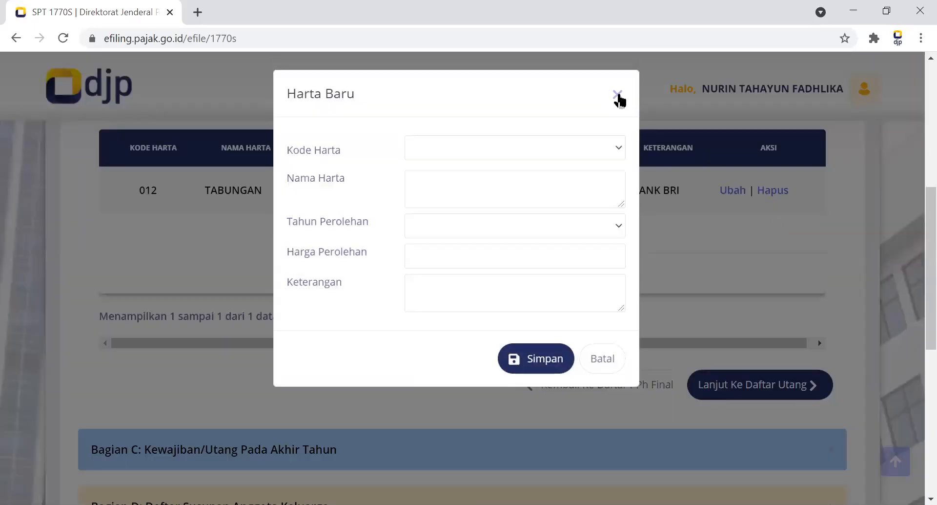
left_click(554, 143)
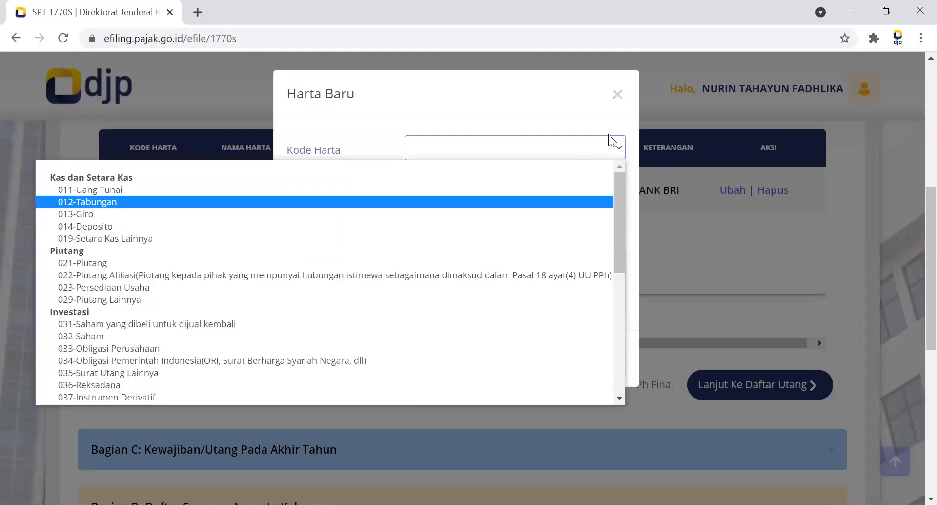
left_click_drag(619, 205, 625, 358)
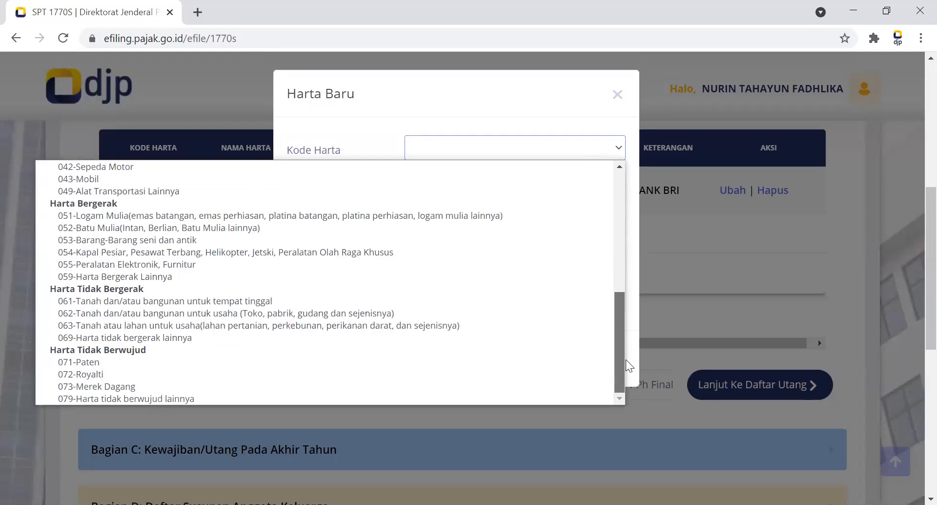
left_click_drag(617, 314, 615, 267)
scroll(614, 266, "up", 4)
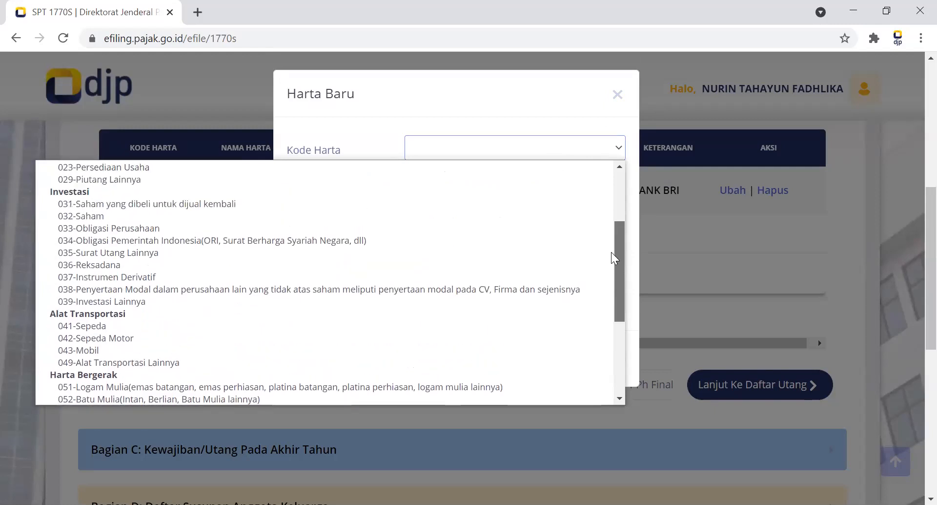
left_click(618, 97)
left_click(617, 94)
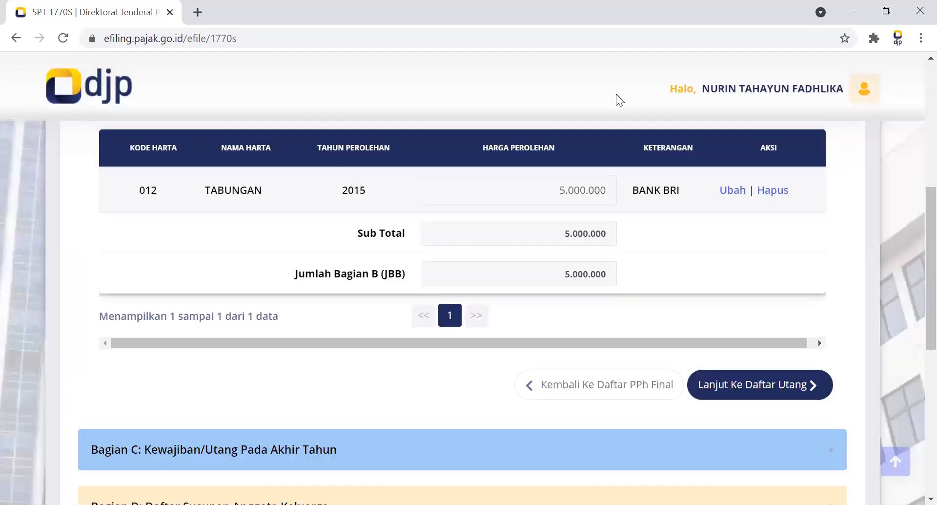
Continue from the asset list to Bagian C: Kewajiban/Utang Pada Akhir Tahun.
scroll(793, 271, "up", 3)
scroll(914, 222, "down", 5)
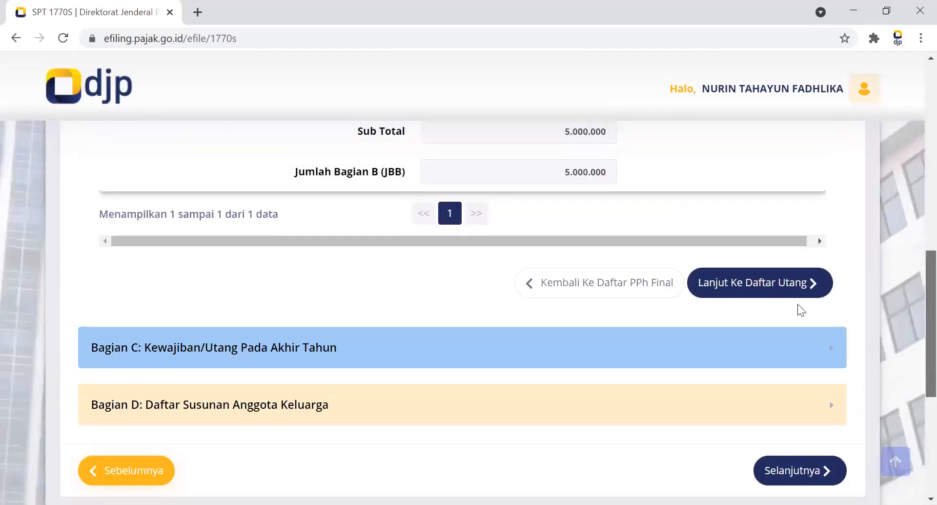
left_click(763, 284)
scroll(912, 259, "down", 4)
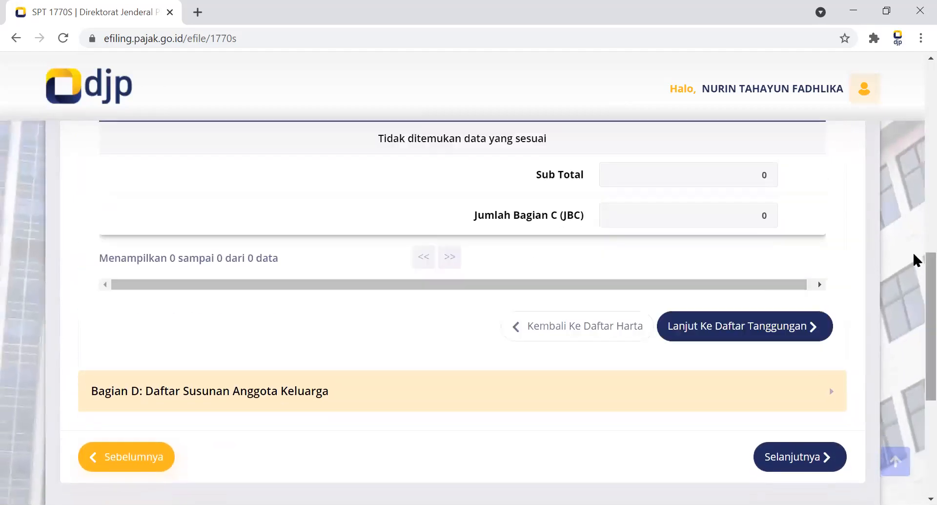
scroll(913, 239, "up", 3)
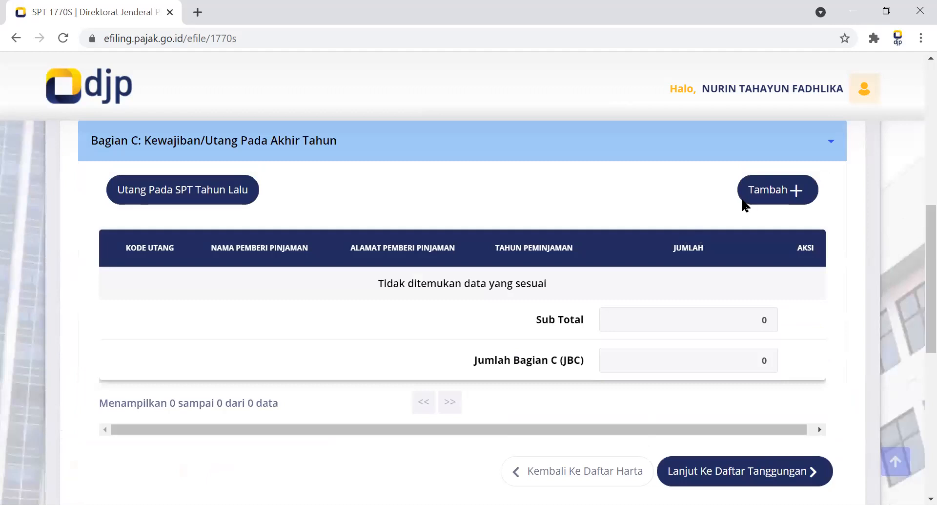
Start a new debt entry with Kode Utang 101-Utang Bank/Lembaga Keuangan bukan bank, lender BANK MANDIRI and the lender's address.
left_click(765, 192)
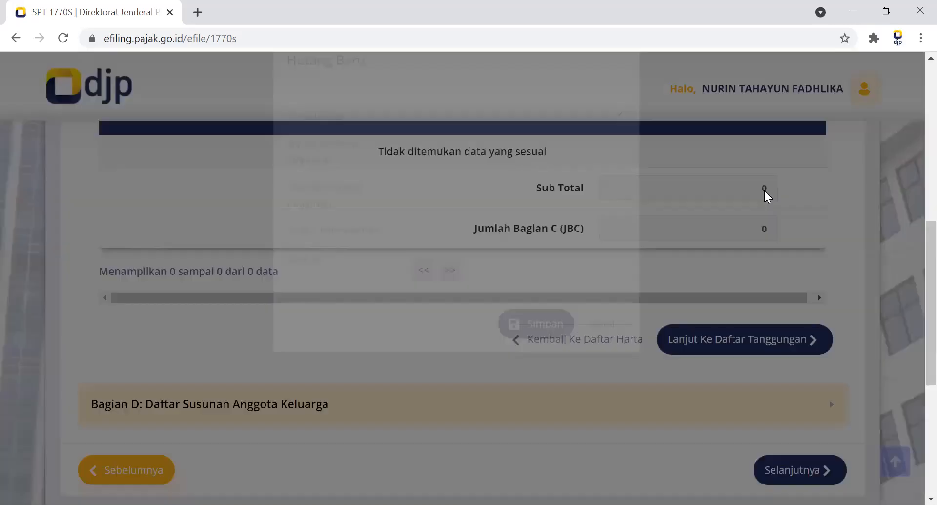
left_click(550, 153)
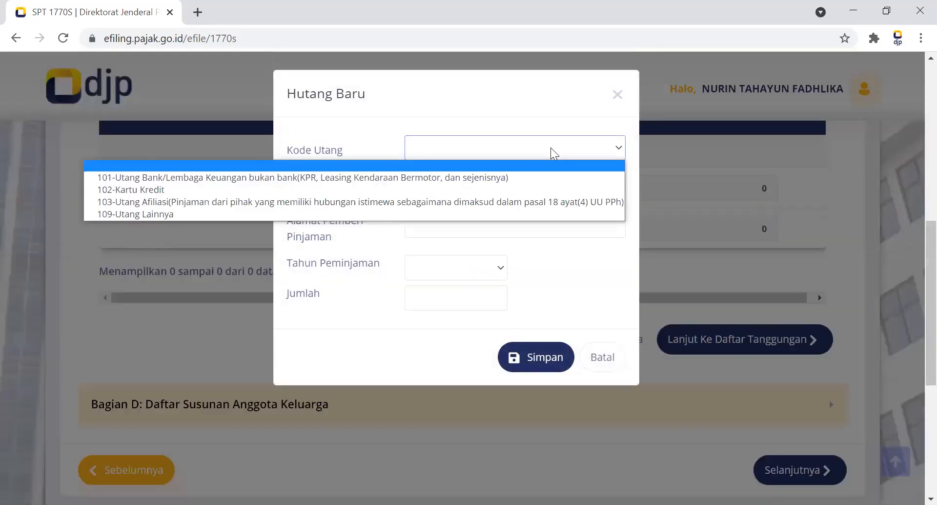
left_click(470, 181)
left_click(459, 184)
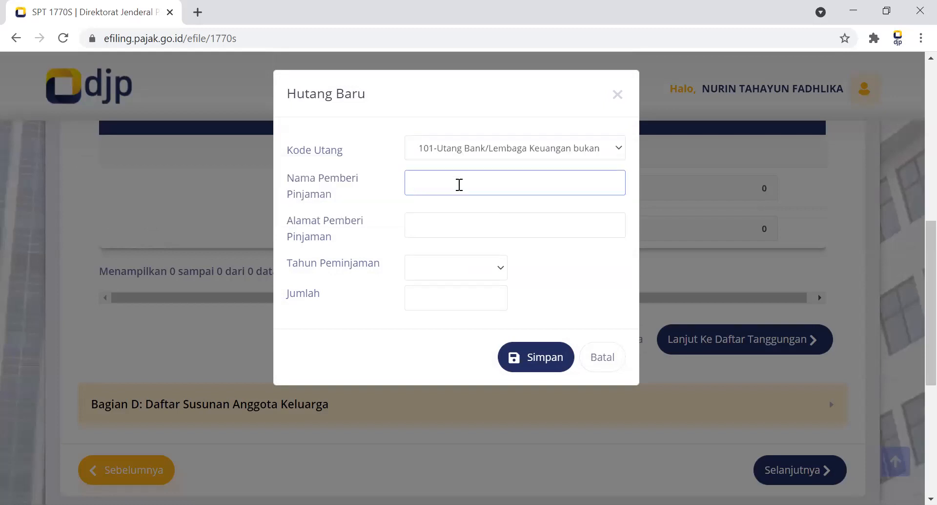
type("BANKKMANDIRI")
left_click(447, 223)
type("KEBAY")
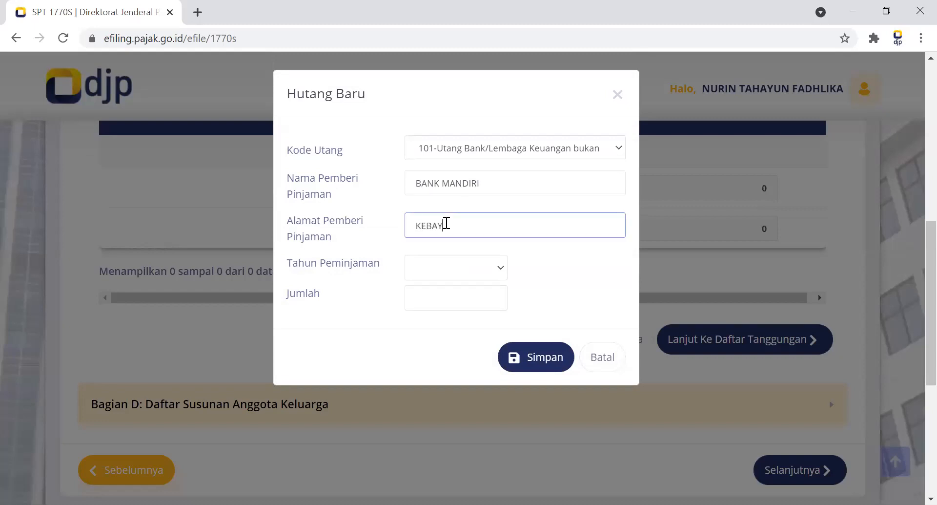
type("ORAN LAMA")
Set the debt's Tahun Peminjaman to 2017 and Jumlah to 20.000.000, and save the entry.
left_click(418, 276)
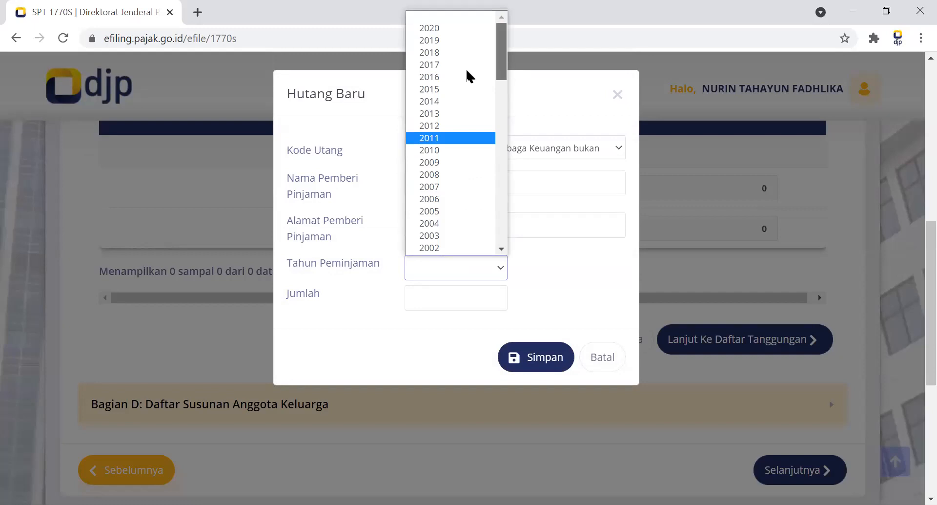
left_click(436, 64)
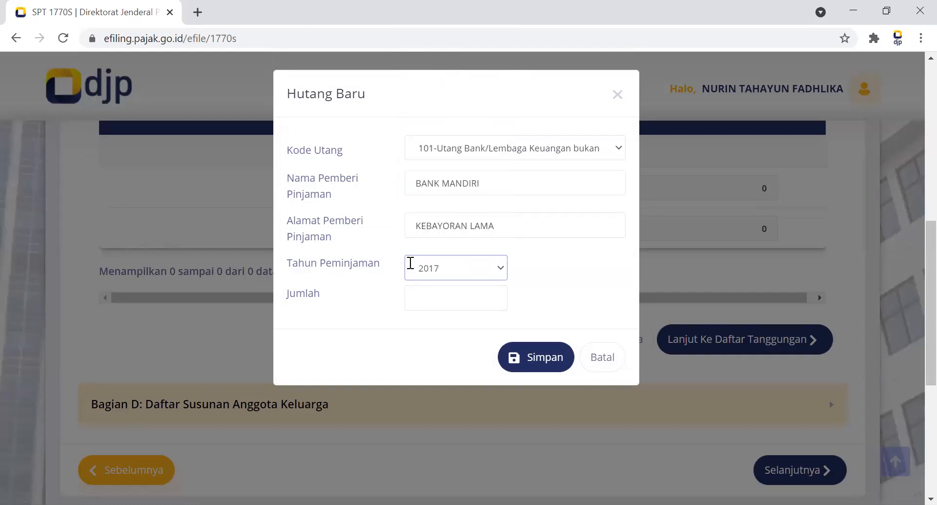
left_click(419, 292)
type("20.000")
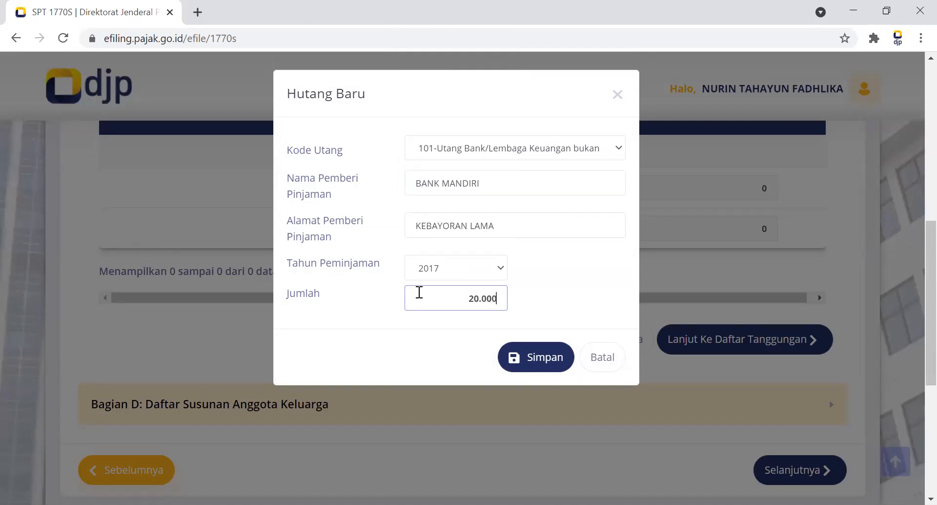
type(".000")
left_click(560, 363)
left_click(561, 364)
Go on to Bagian D: Daftar Susunan Anggota Keluarga, leave it without family members and continue to Lampiran I.
left_click_drag(914, 326, 914, 284)
left_click_drag(914, 316, 914, 353)
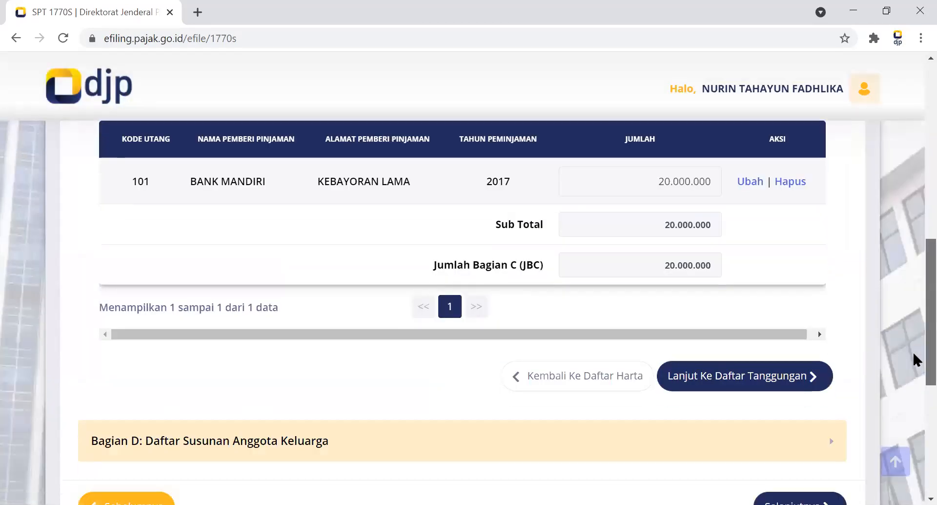
scroll(760, 297, "down", 2)
left_click(744, 272)
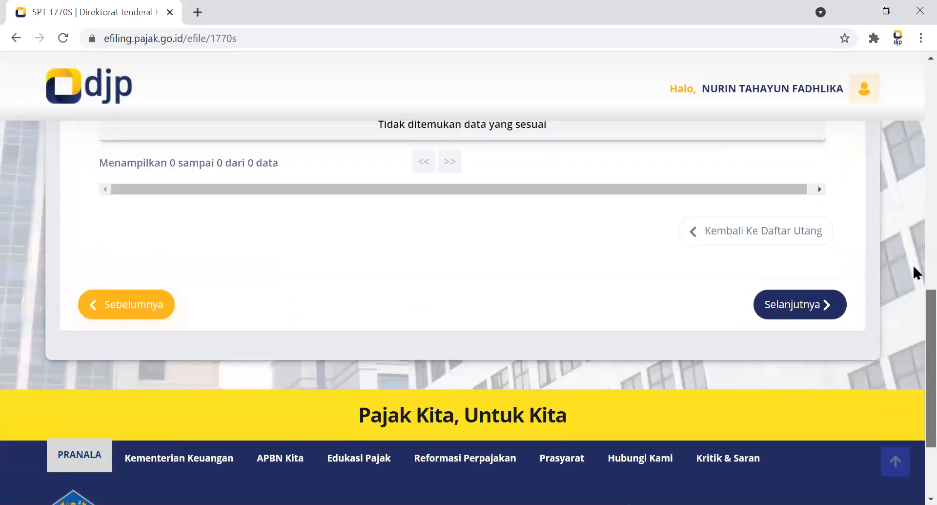
scroll(914, 264, "up", 4)
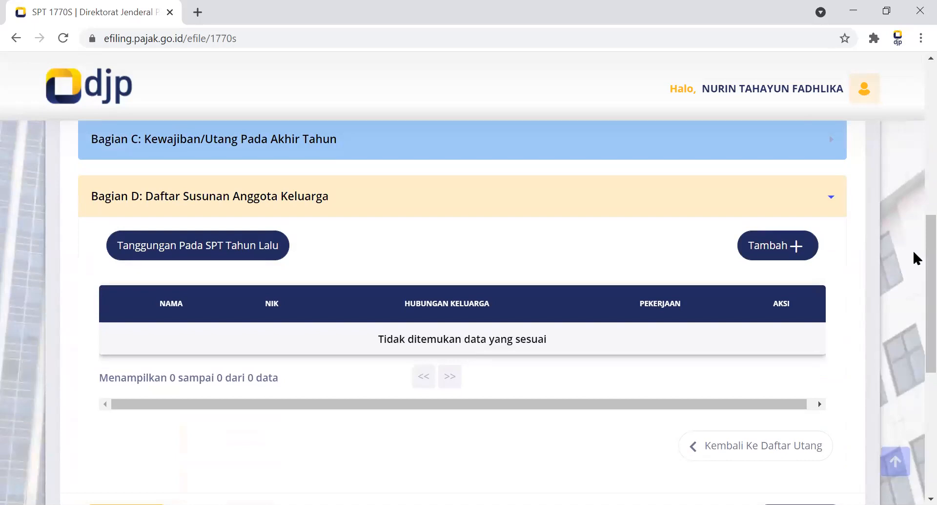
scroll(913, 257, "down", 3)
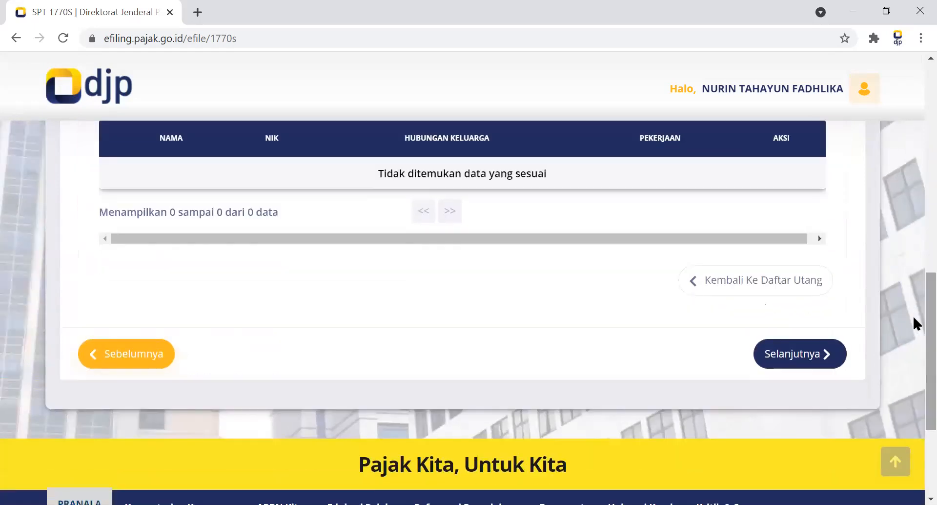
left_click(784, 356)
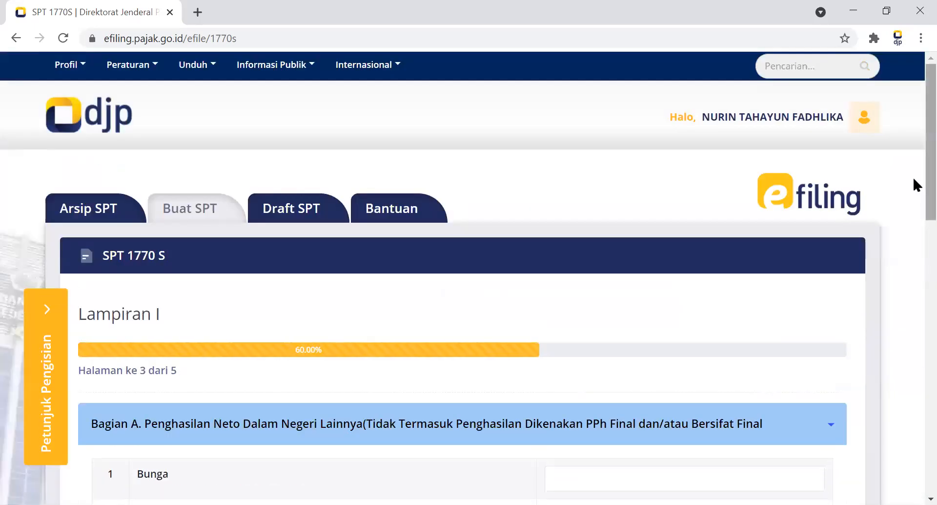
Leave the other domestic net income fields in Bagian A blank and continue to Bagian B : Penghasilan yang Tidak Termasuk Objek Pajak.
scroll(913, 180, "down", 4)
scroll(913, 264, "down", 1)
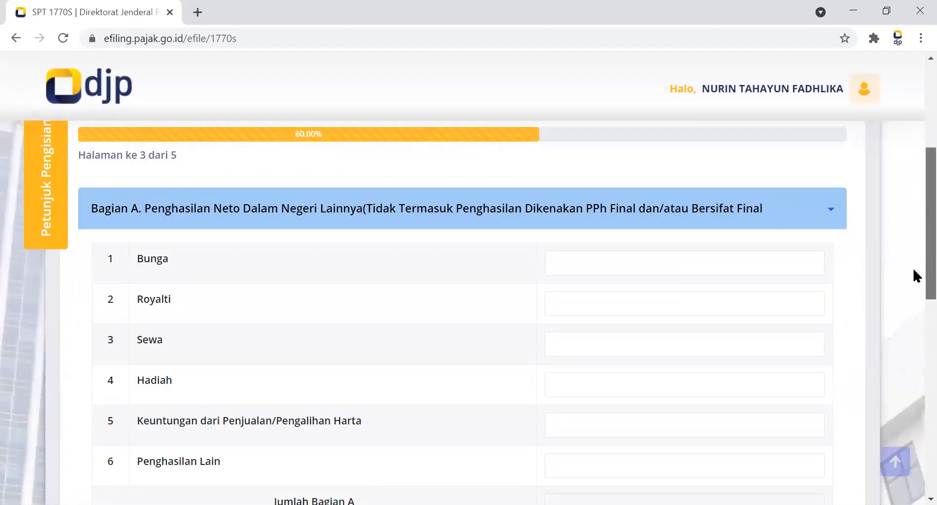
scroll(915, 275, "down", 1)
scroll(915, 292, "down", 1)
scroll(913, 291, "up", 1)
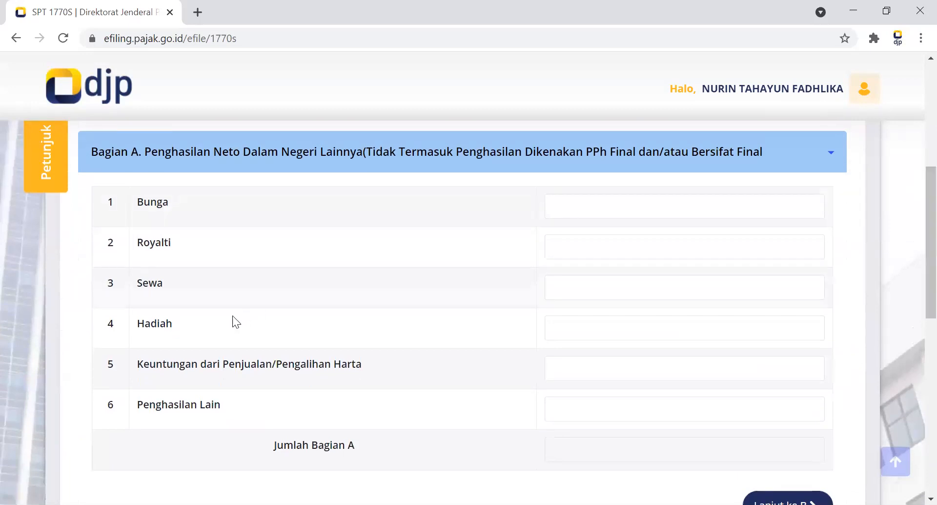
left_click_drag(913, 230, 913, 265)
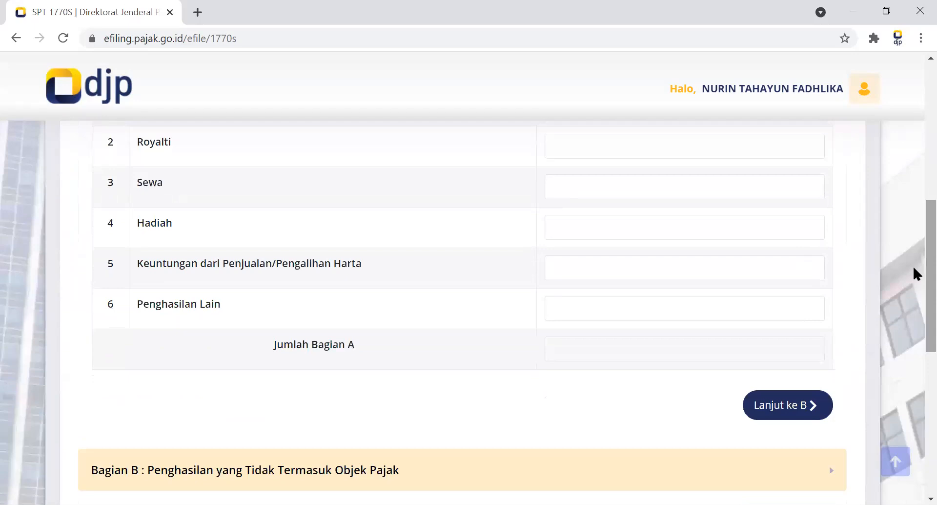
left_click_drag(913, 264, 913, 265)
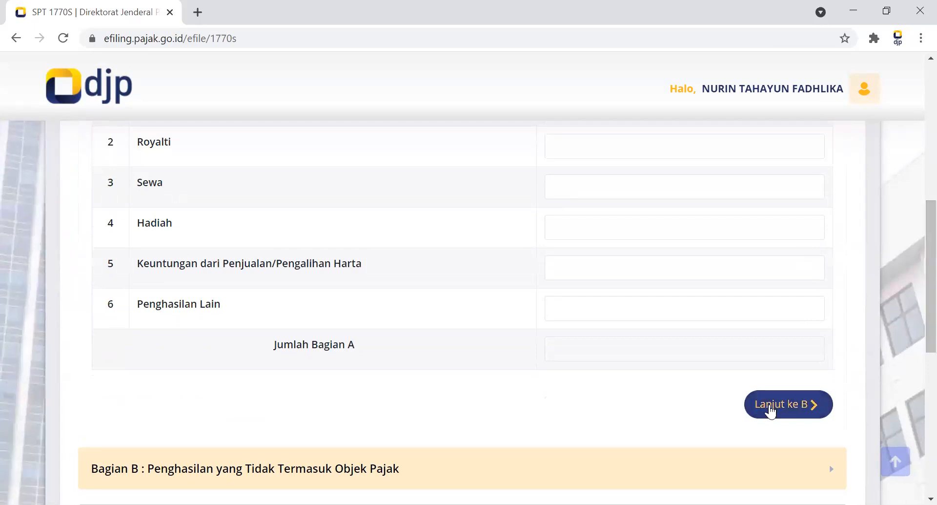
left_click_drag(913, 299, 912, 329)
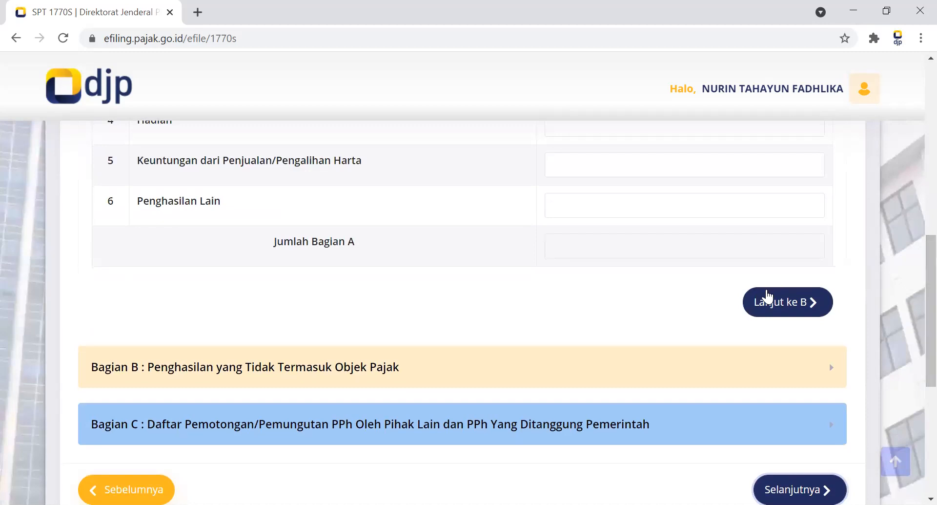
left_click(768, 297)
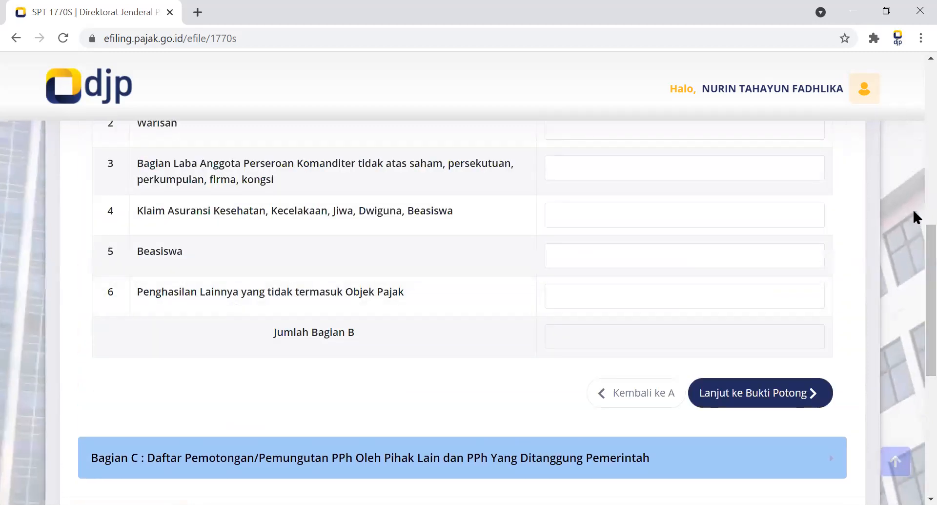
scroll(912, 207, "up", 7)
scroll(913, 267, "down", 5)
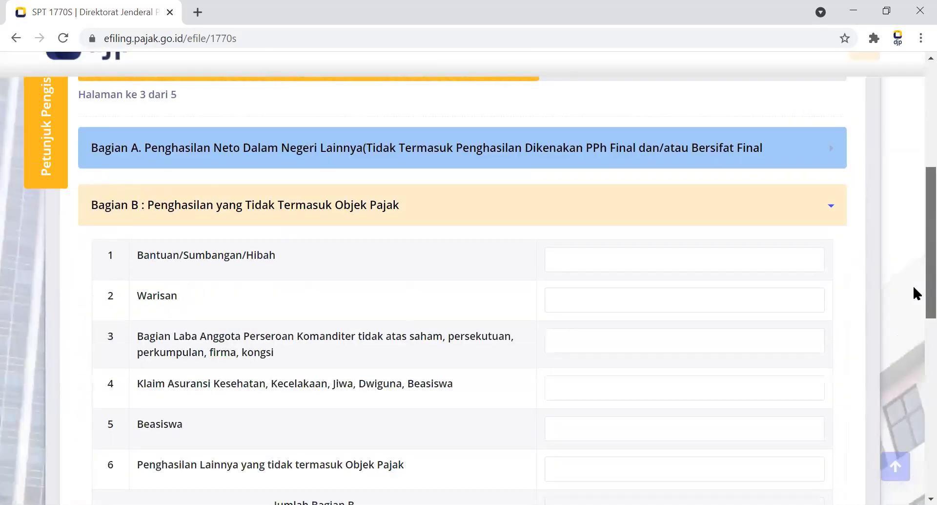
Leave the non-taxable income fields in Bagian B blank and continue to Bagian C : Daftar Pemotongan/Pemungutan PPh.
left_click_drag(914, 300, 913, 374)
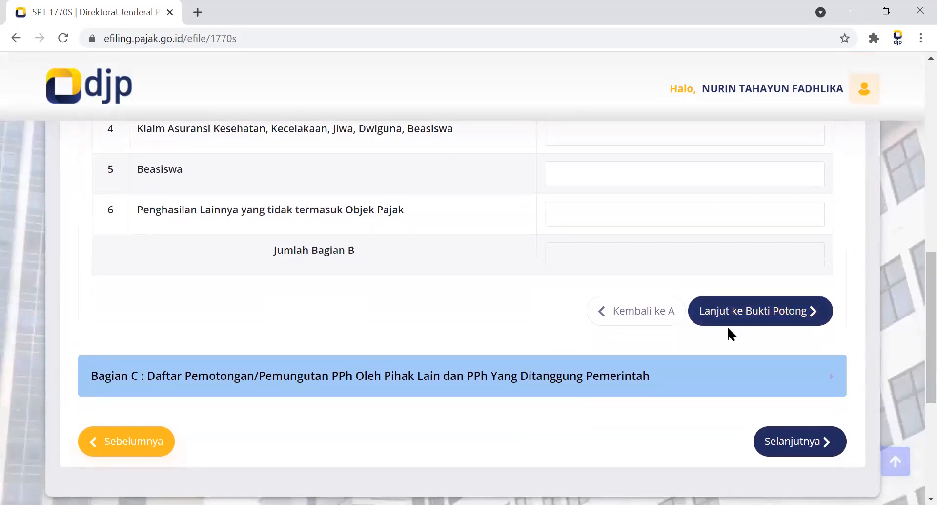
left_click(730, 323)
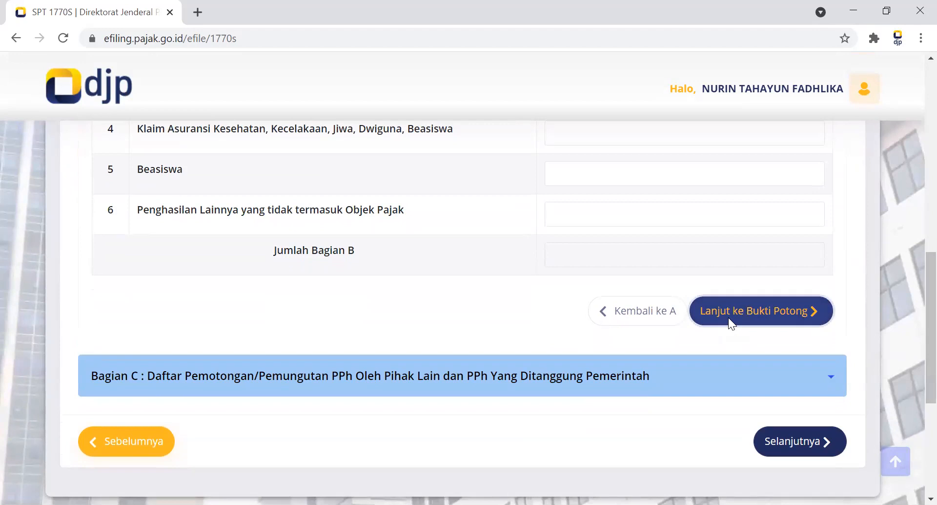
left_click_drag(913, 311, 913, 263)
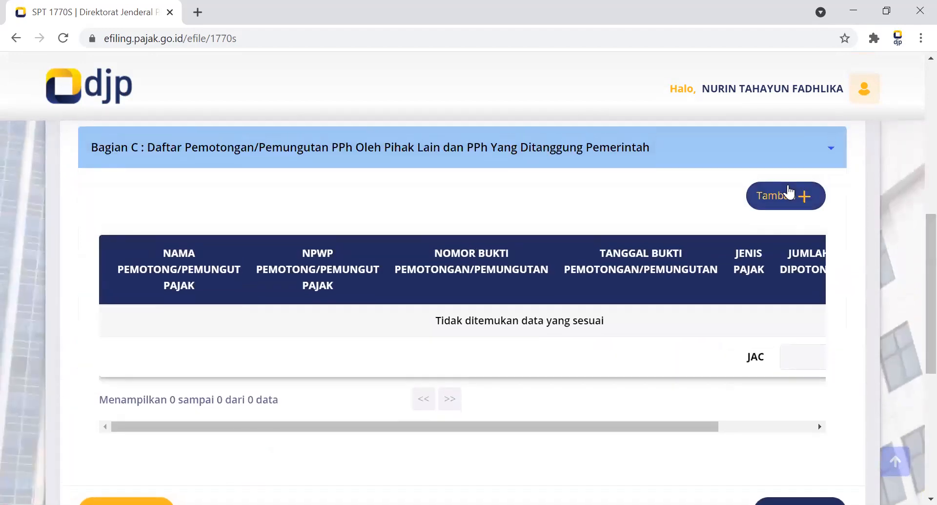
Start a new Bukti Potong entry with Jenis Pajak Pasal 21 and the NPWP of the Pemotong/Pemungut Pajak.
left_click(791, 193)
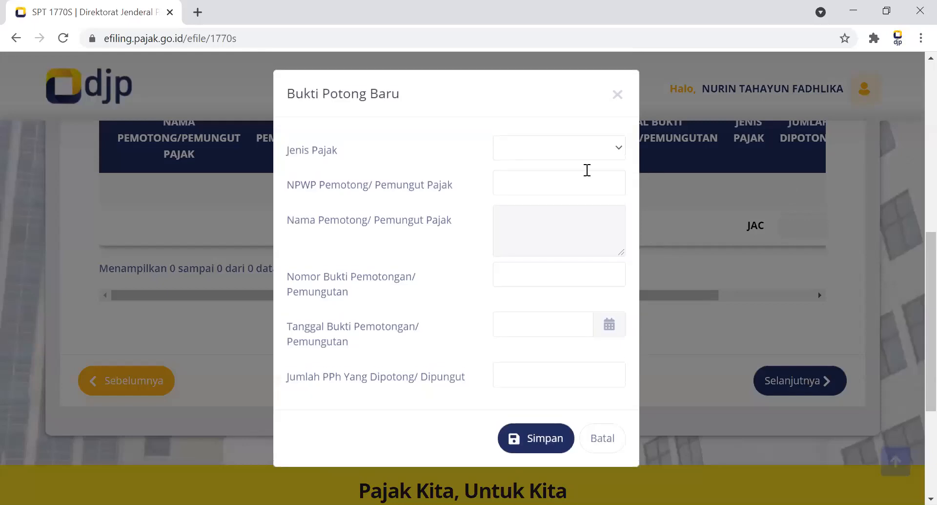
left_click(549, 151)
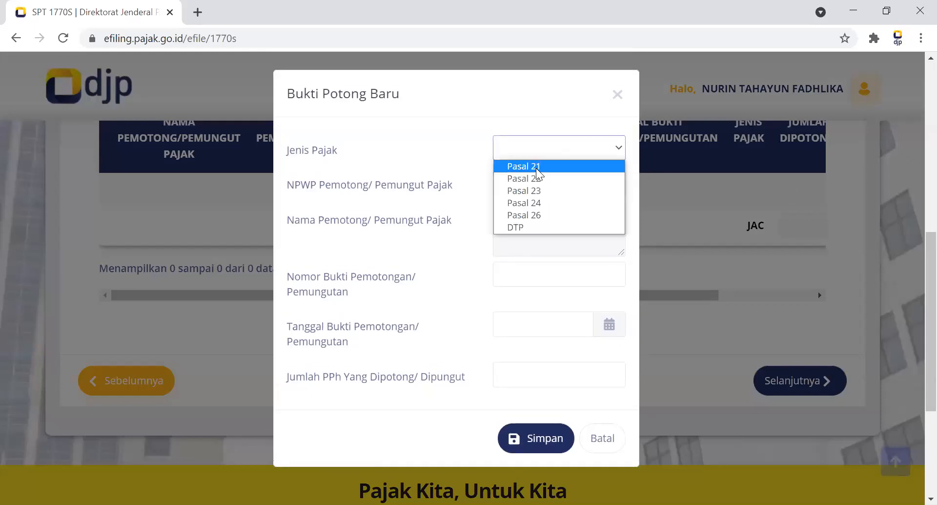
left_click(538, 167)
left_click(535, 172)
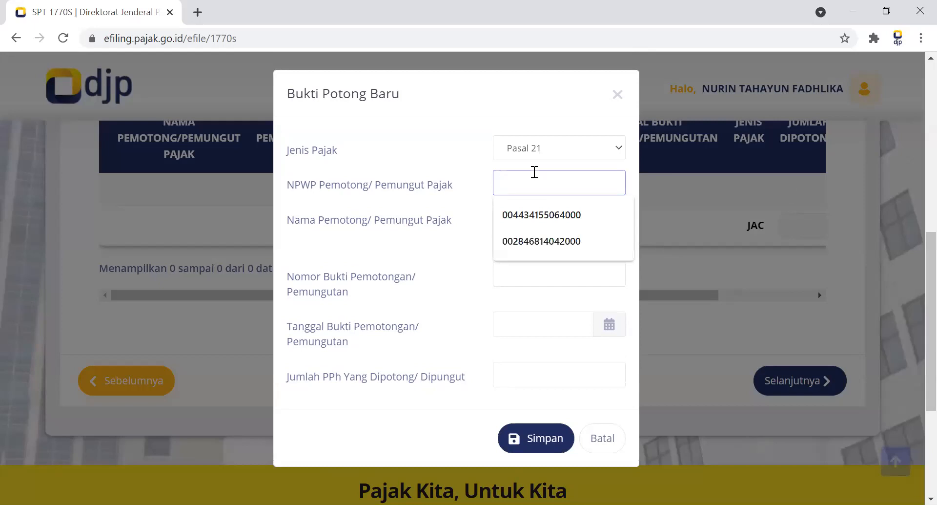
left_click(537, 222)
left_click(523, 224)
left_click(515, 280)
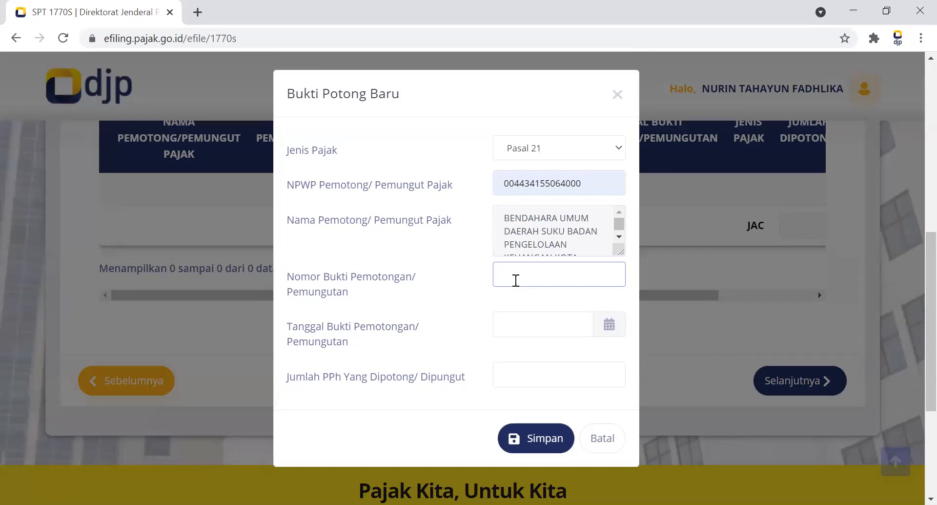
type("9876540000")
left_click(507, 325)
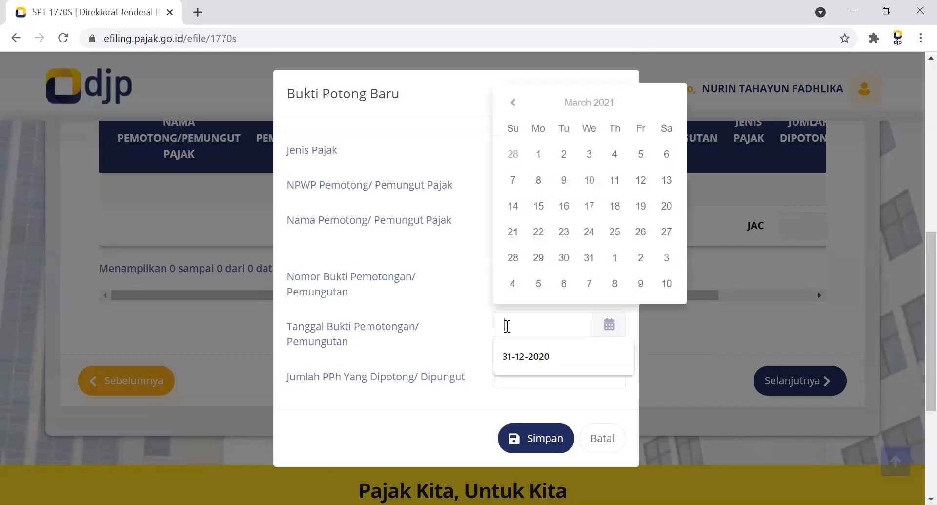
left_click(515, 357)
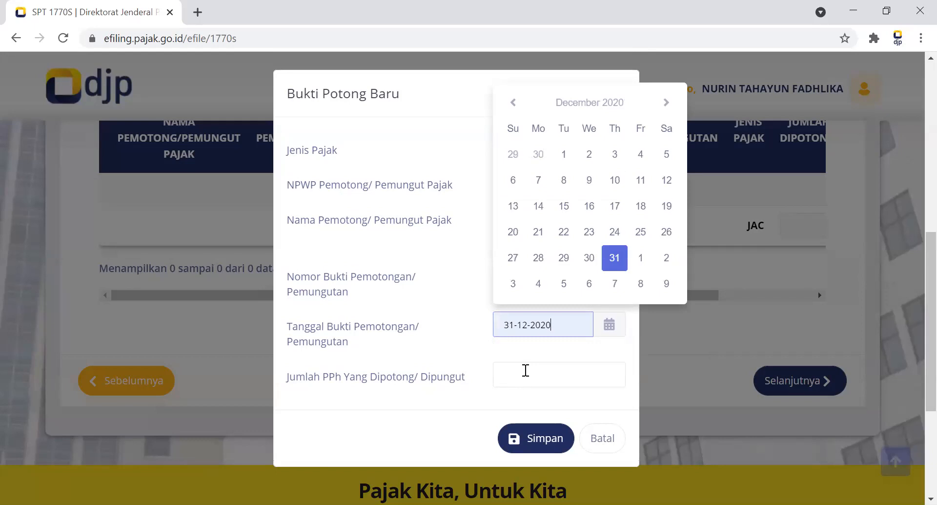
Set Jumlah PPh Yang Dipotong/Dipungut to 200.000 and save the Bukti Potong entry.
left_click(526, 371)
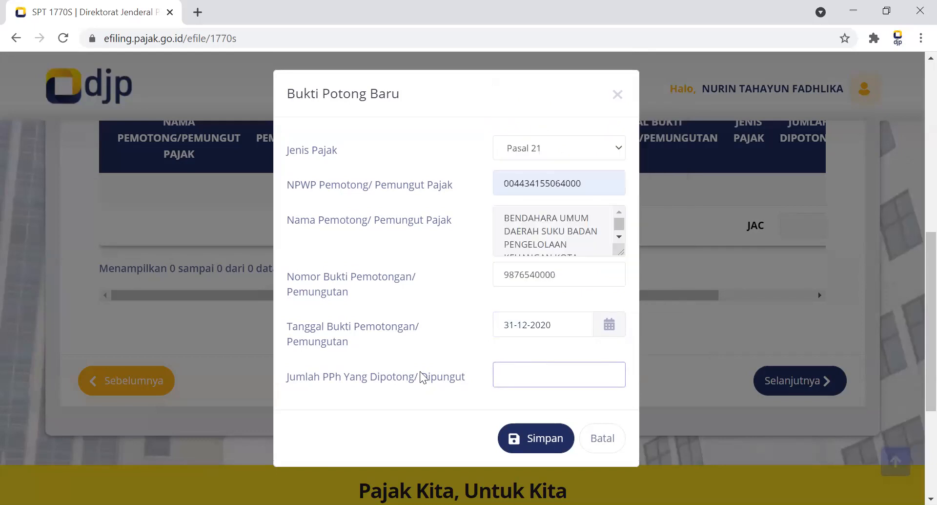
type("20.000")
key("BackSpace")
key("BackSpace")
key("BackSpace")
key("BackSpace")
key("BackSpace")
type("200000")
left_click(530, 439)
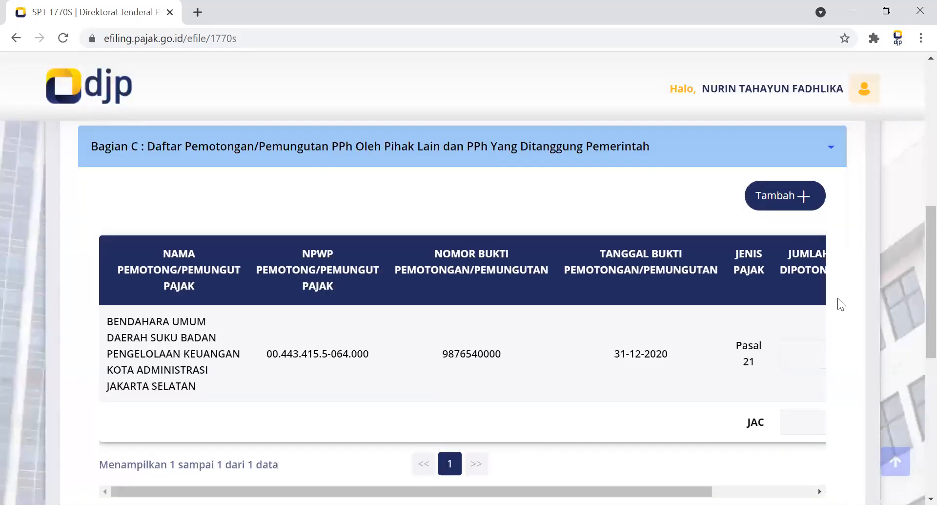
Finish Bagian C with the single Bukti Potong entry and continue to the Induk page.
scroll(914, 293, "down", 1)
scroll(916, 320, "down", 4)
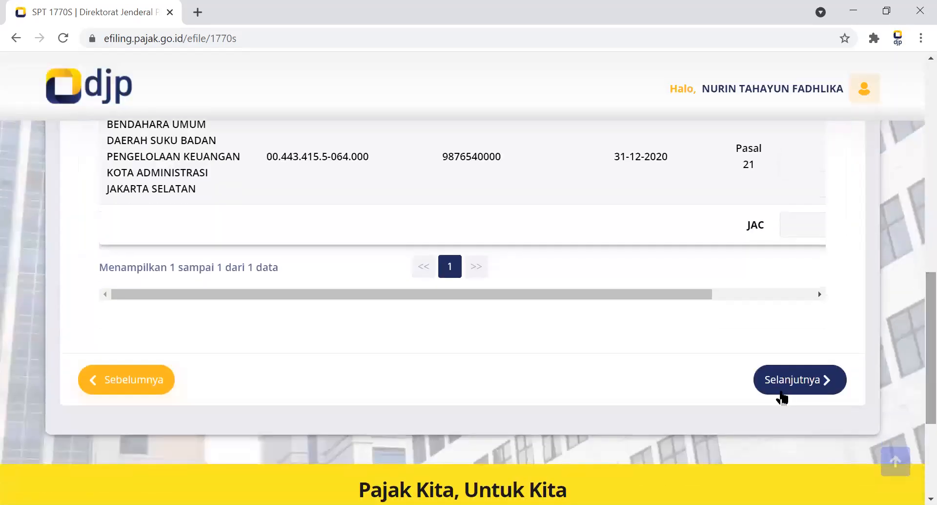
left_click(787, 375)
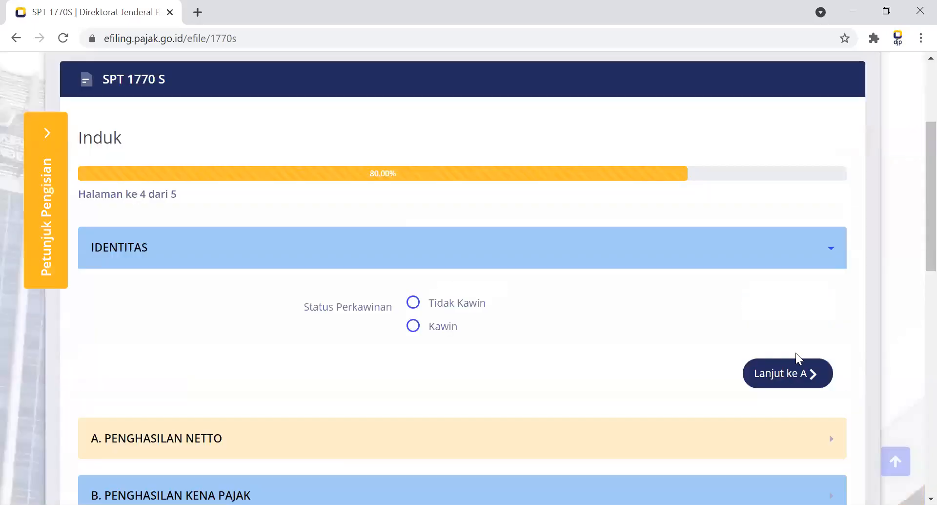
Set Status Perkawinan to Tidak Kawin under Identitas and continue to A. Penghasilan Netto.
scroll(915, 215, "down", 4)
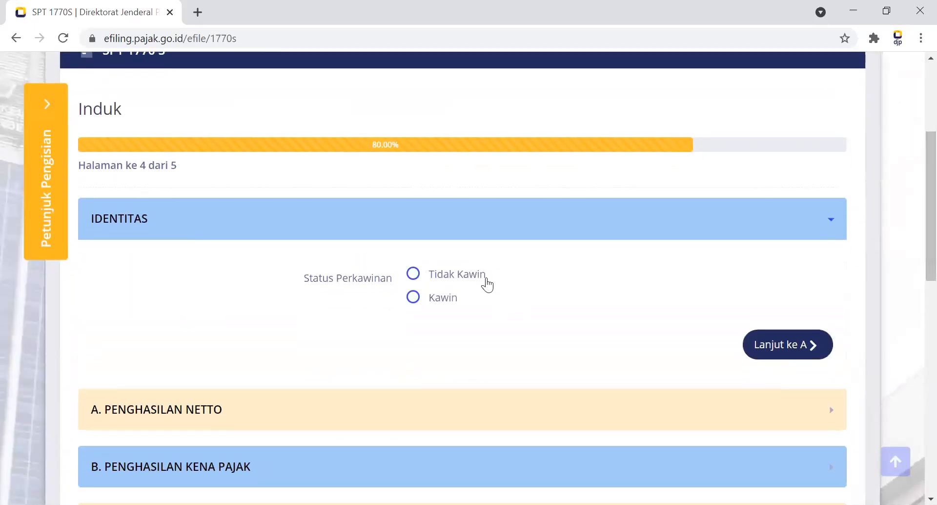
left_click(468, 274)
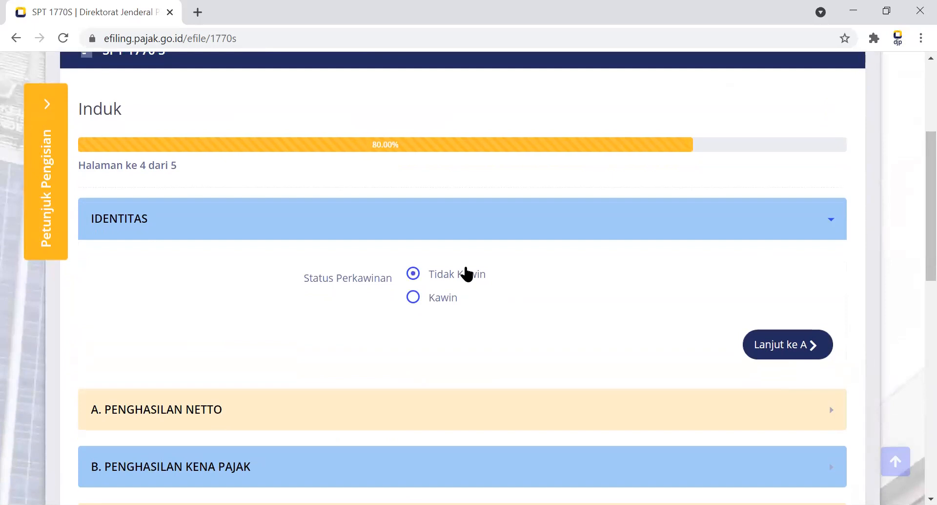
left_click(808, 341)
scroll(915, 158, "down", 1)
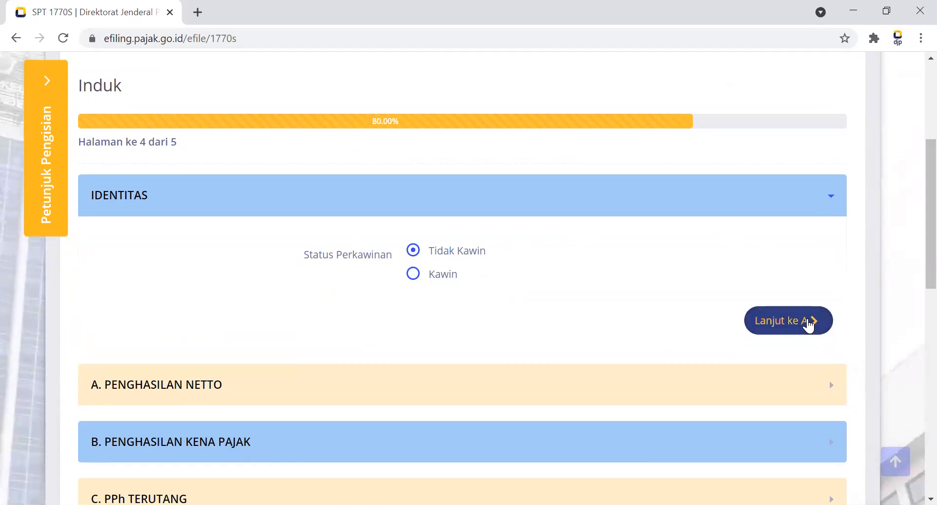
left_click(808, 324)
Set Penghasilan Neto Dalam Negeri Sehubungan dengan Pekerjaan to 60.000.000 and continue to B. Penghasilan Kena Pajak.
scroll(913, 240, "down", 2)
left_click_drag(914, 244, 913, 235)
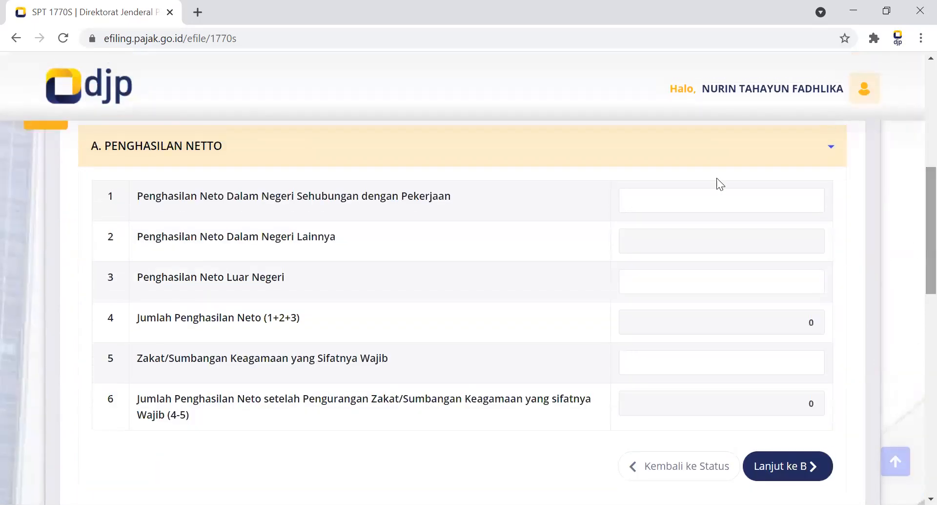
left_click(681, 207)
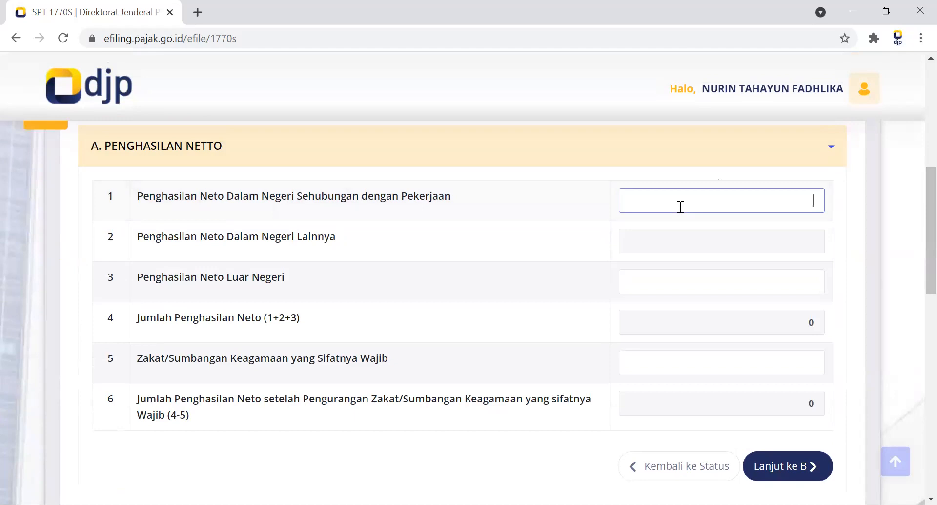
type("5")
key("BackSpace")
type("60.000.000")
left_click(702, 292)
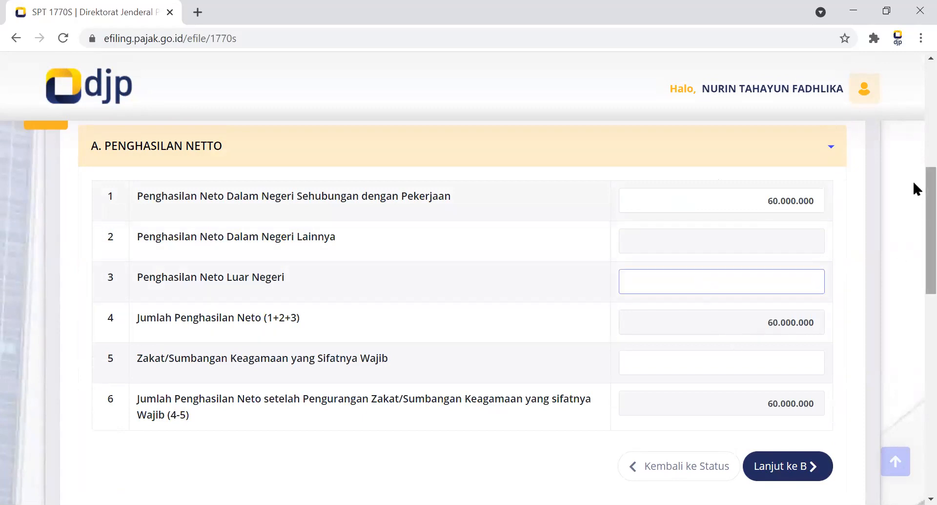
scroll(913, 215, "down", 2)
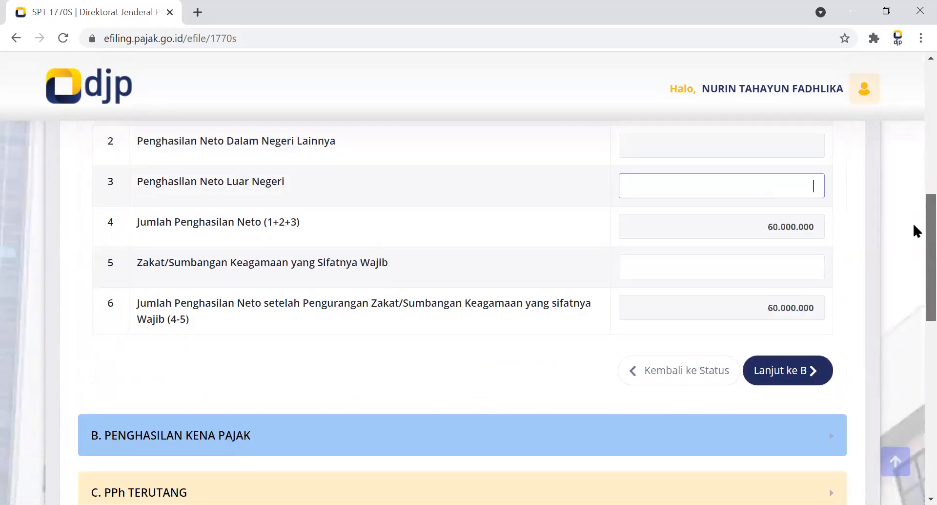
scroll(915, 241, "down", 1)
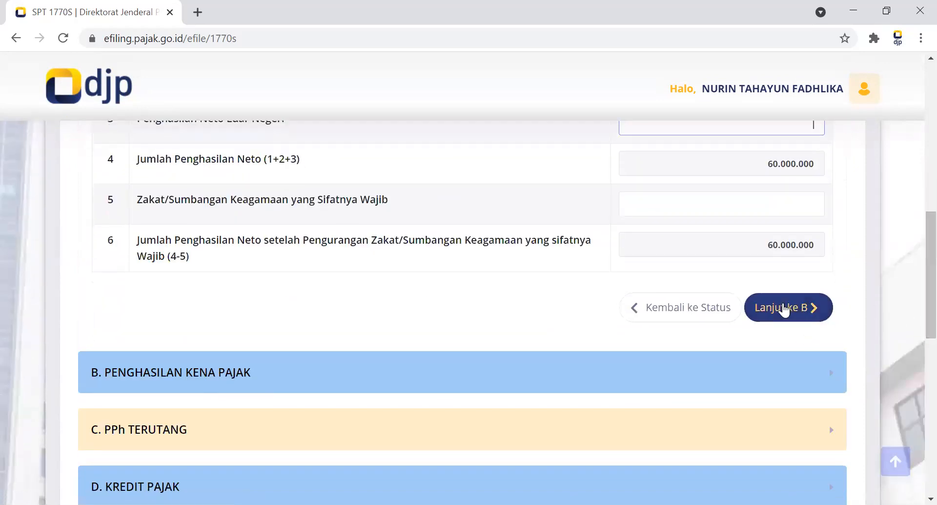
left_click(784, 306)
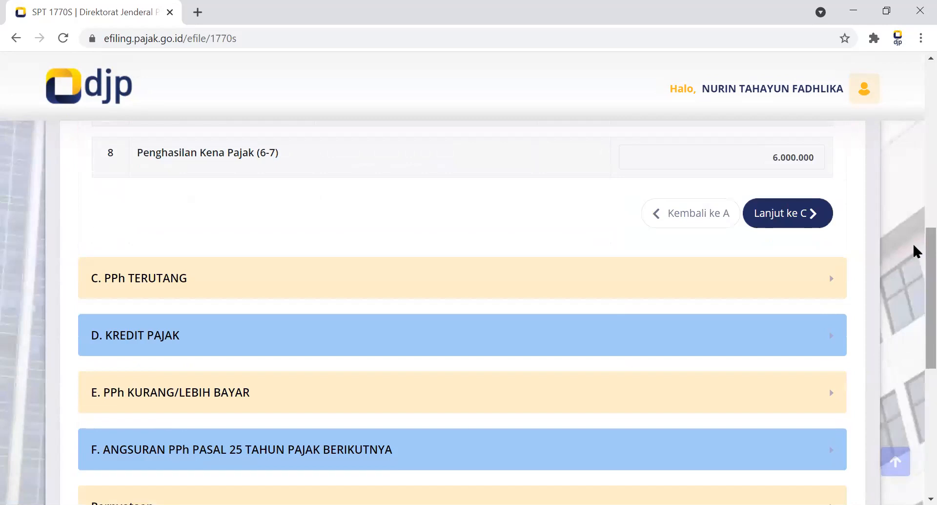
Keep Tidak Kawin/TK with 0 dependants in section B, leave C's Pasal 24 field blank, and continue to D. Kredit Pajak.
scroll(913, 231, "up", 3)
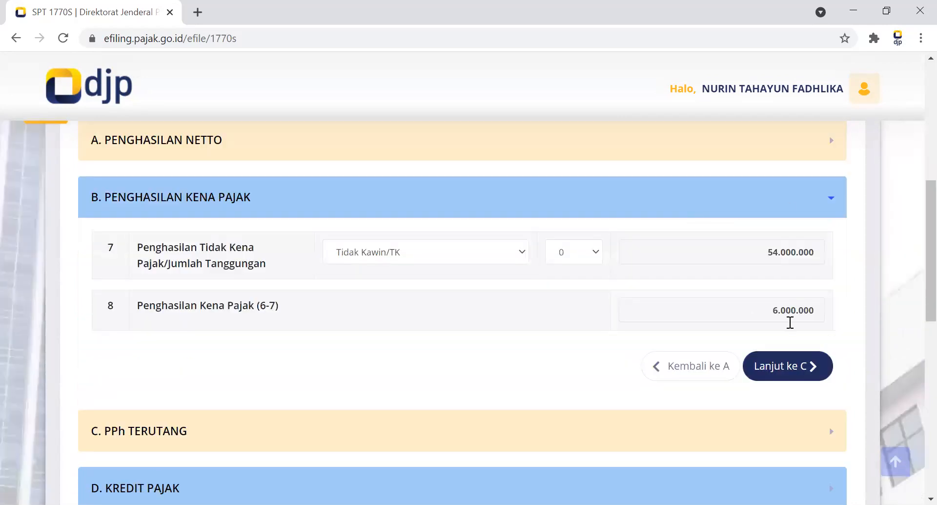
left_click(784, 364)
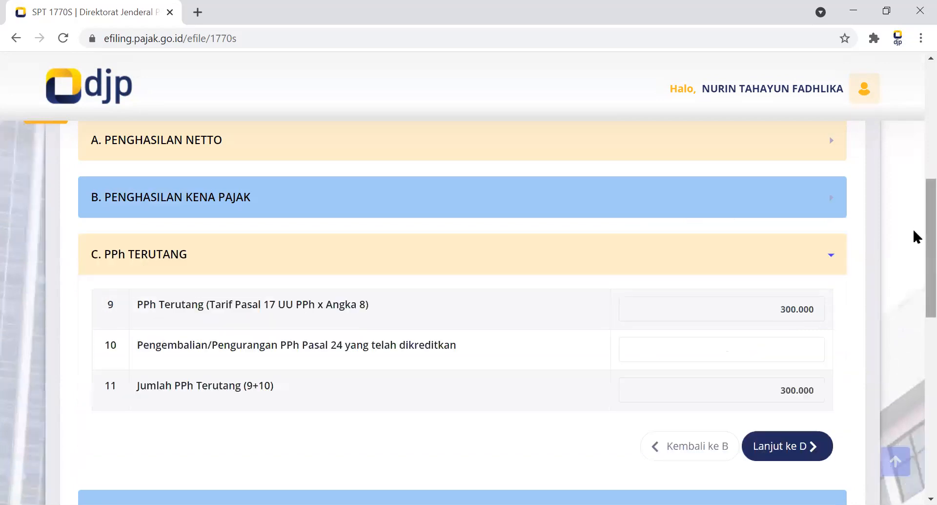
scroll(855, 267, "down", 1)
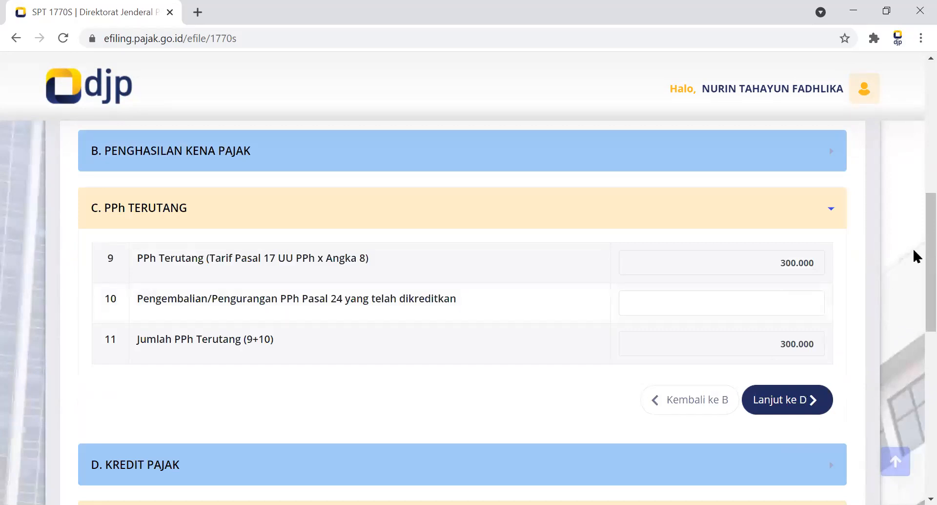
scroll(913, 271, "down", 2)
scroll(840, 311, "down", 2)
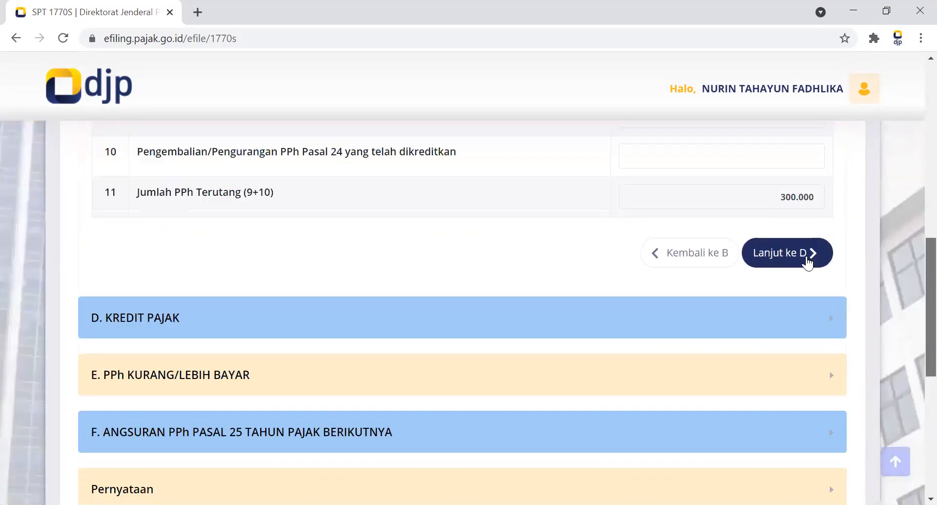
left_click(801, 252)
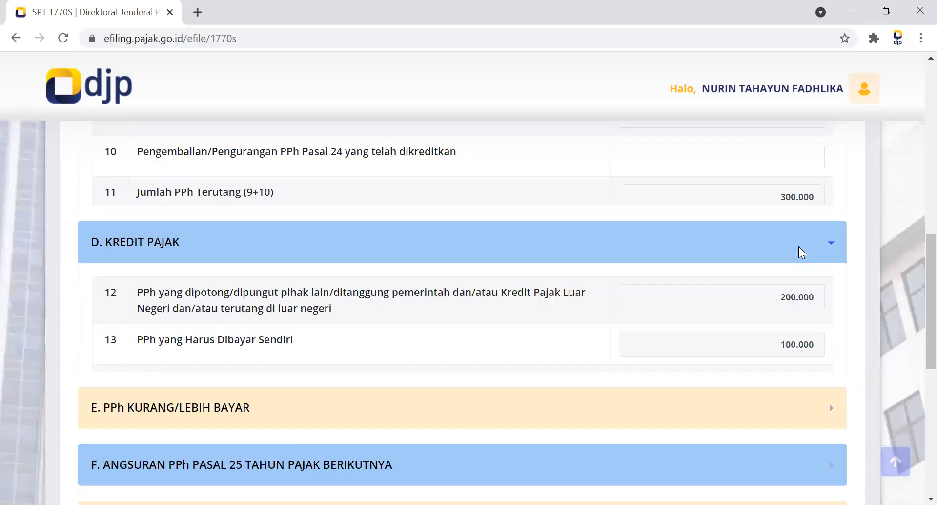
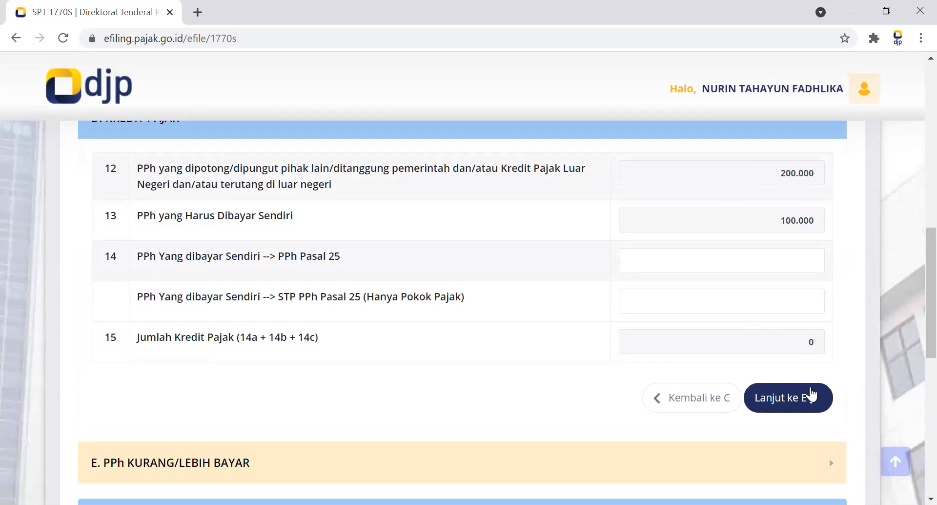
Continue to E. PPh Kurang/Lebih Bayar, answer Belum to the payment question, and close the billing code information.
left_click(791, 398)
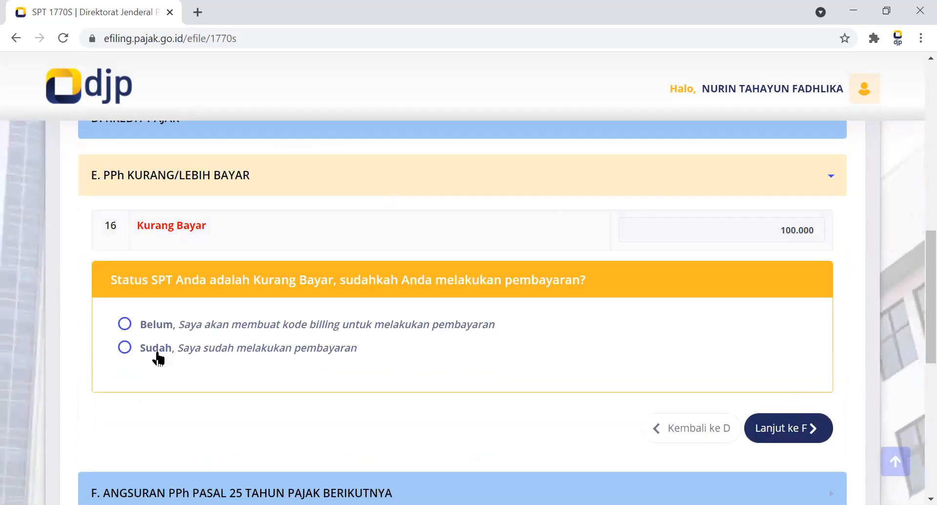
left_click(123, 327)
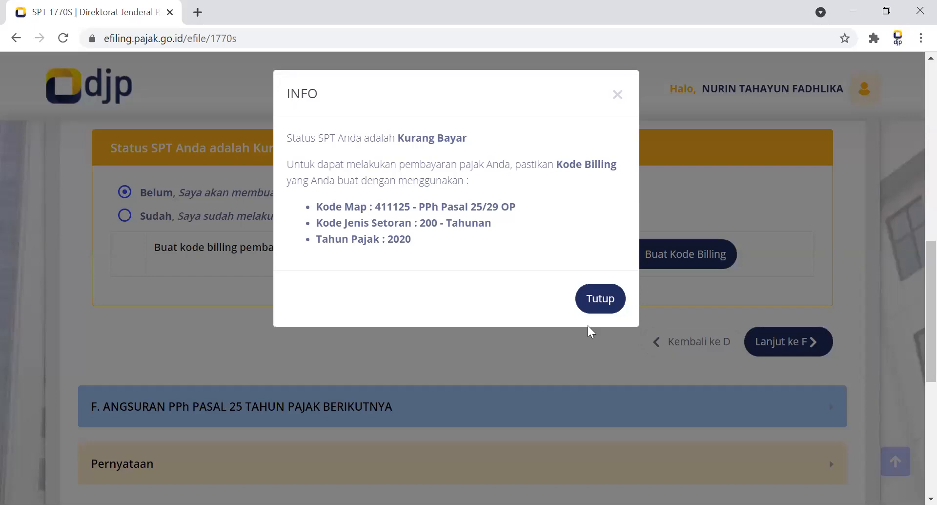
left_click(601, 295)
scroll(368, 268, "up", 3)
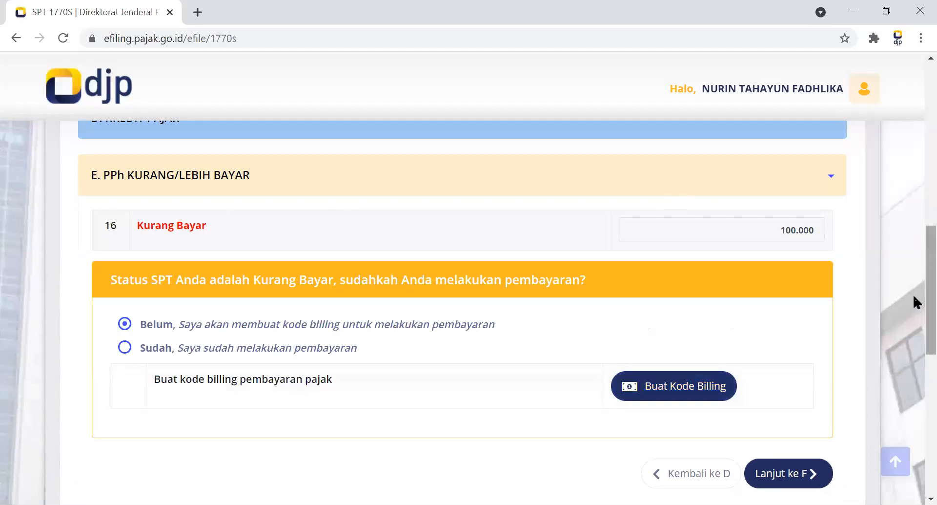
scroll(913, 294, "down", 3)
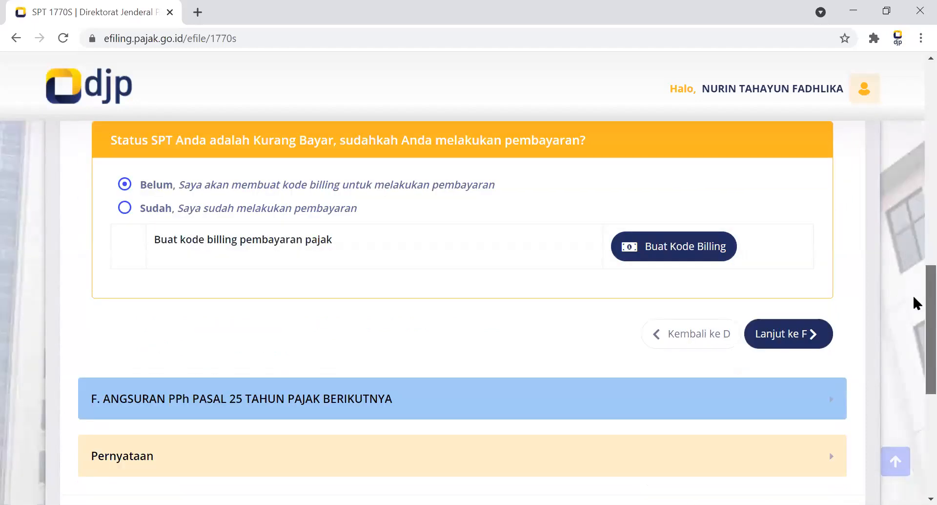
Change the payment answer in section E to Sudah and close the billing code information.
left_click(124, 209)
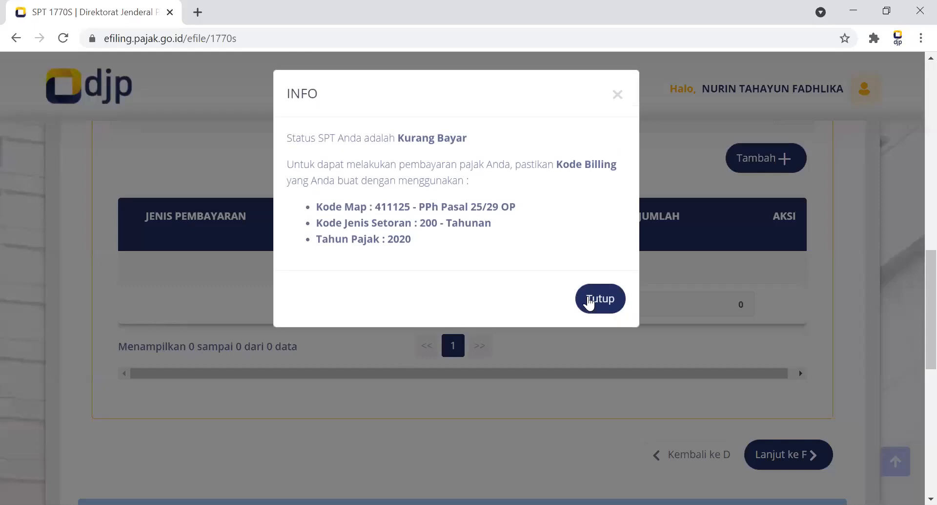
left_click(591, 299)
scroll(707, 329, "up", 3)
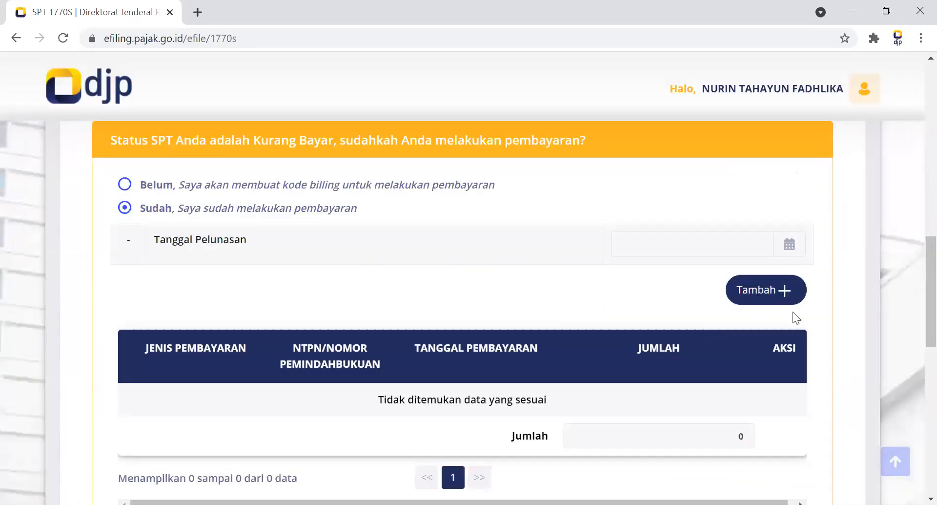
scroll(913, 273, "down", 1)
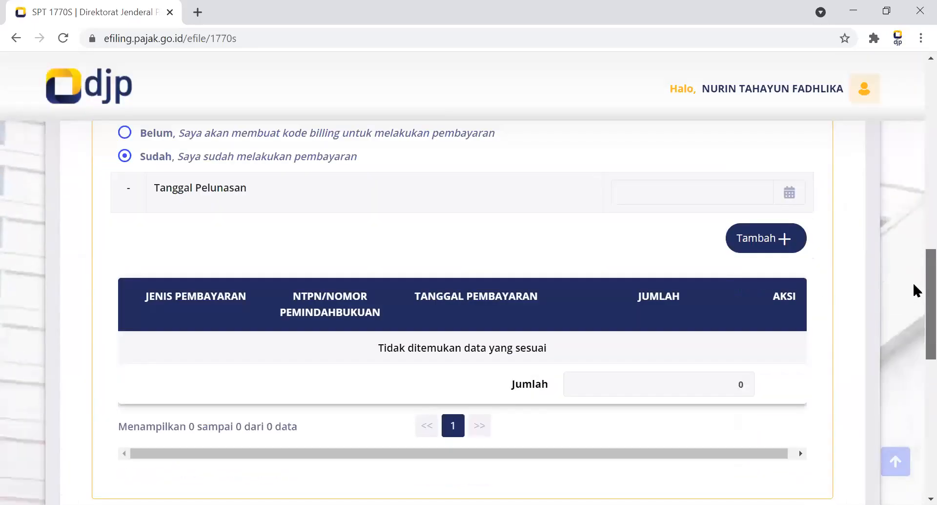
Try to add a Bukti Pembayaran of type NTPN with a payment number, and cancel the entry.
left_click(762, 233)
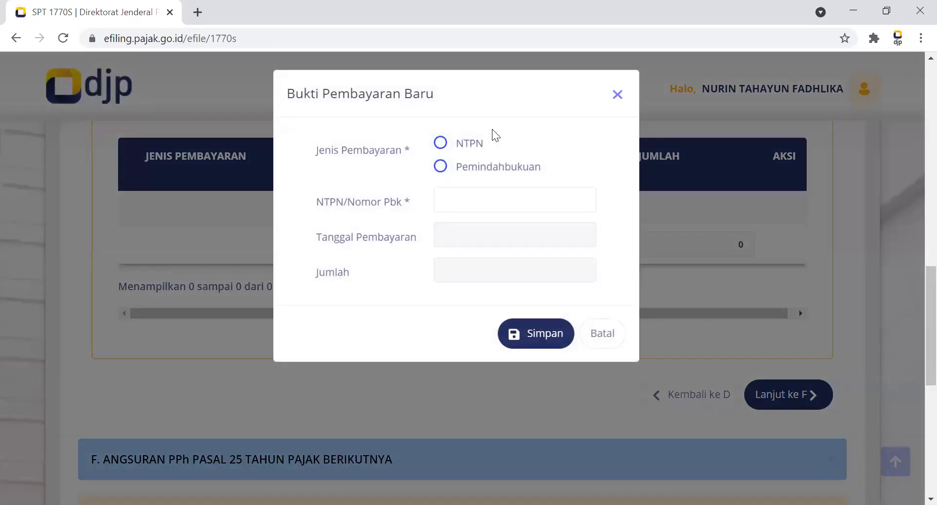
left_click(467, 142)
left_click(461, 201)
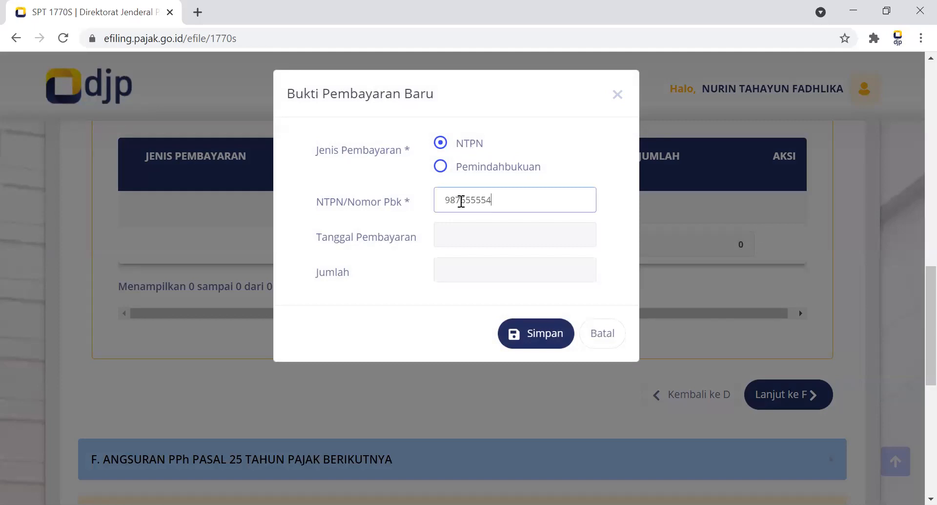
left_click(546, 323)
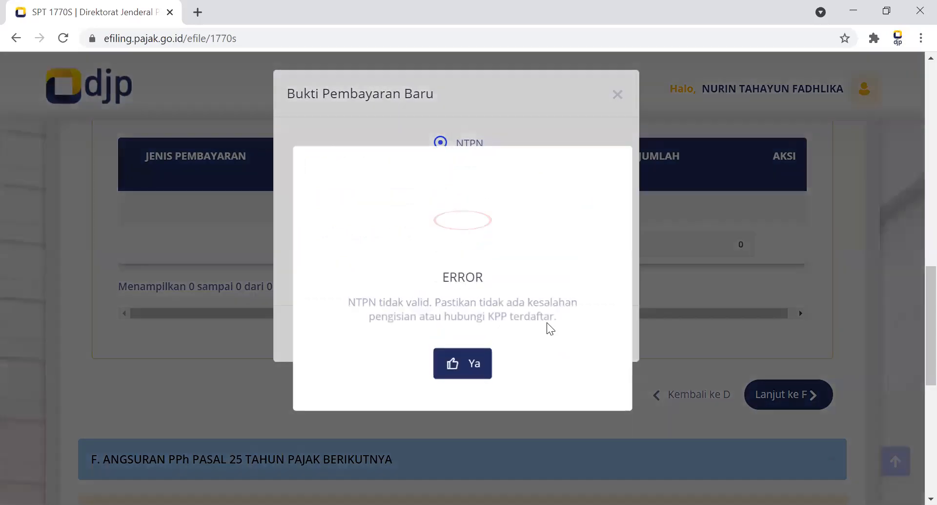
left_click(463, 367)
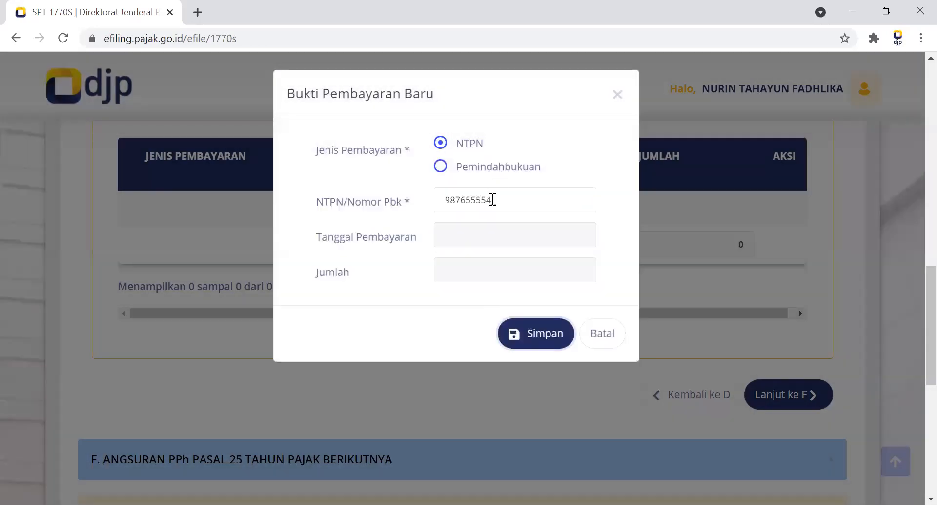
left_click(486, 204)
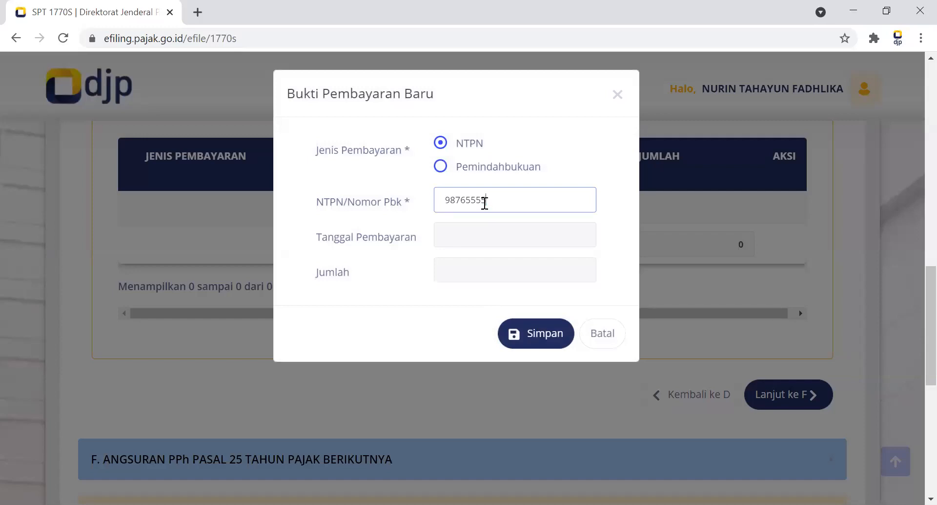
left_click(605, 337)
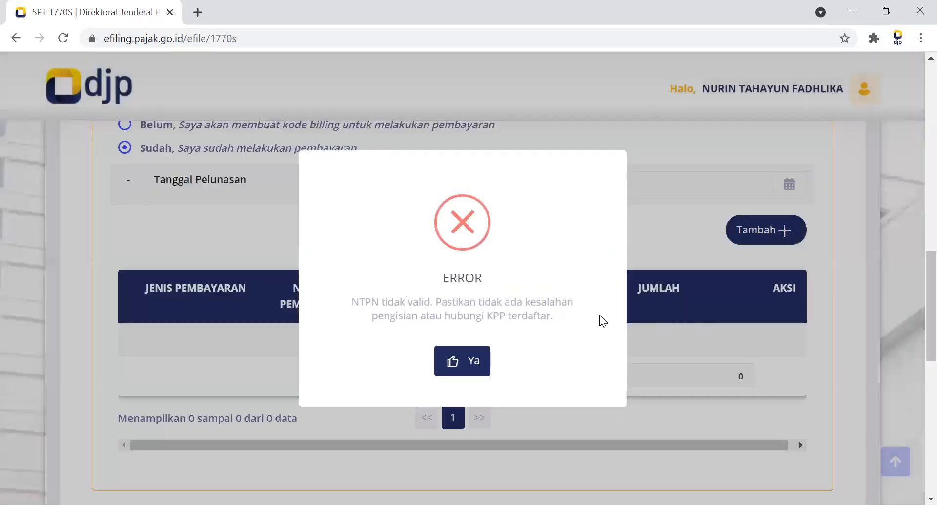
left_click(466, 361)
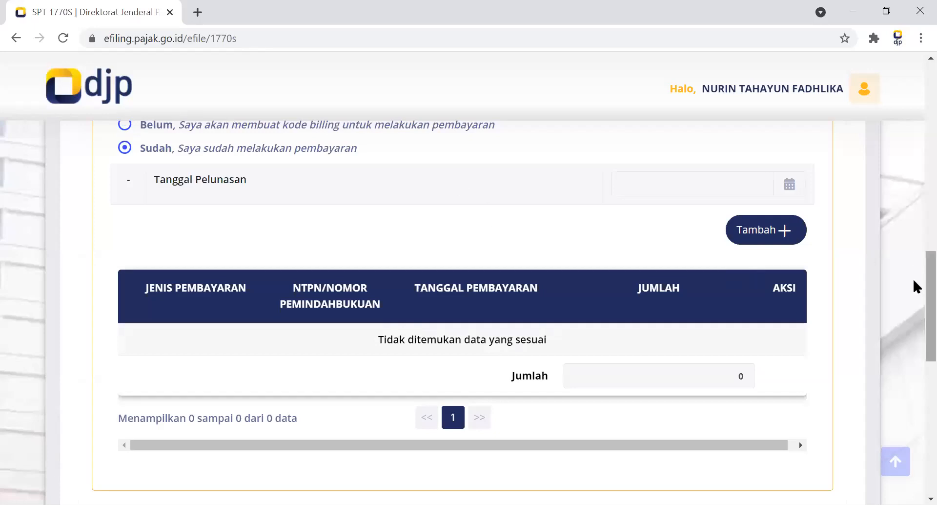
Leave the Induk page of the SPT 1770 S and go back to the Formulir SPT questions.
scroll(912, 312, "down", 3)
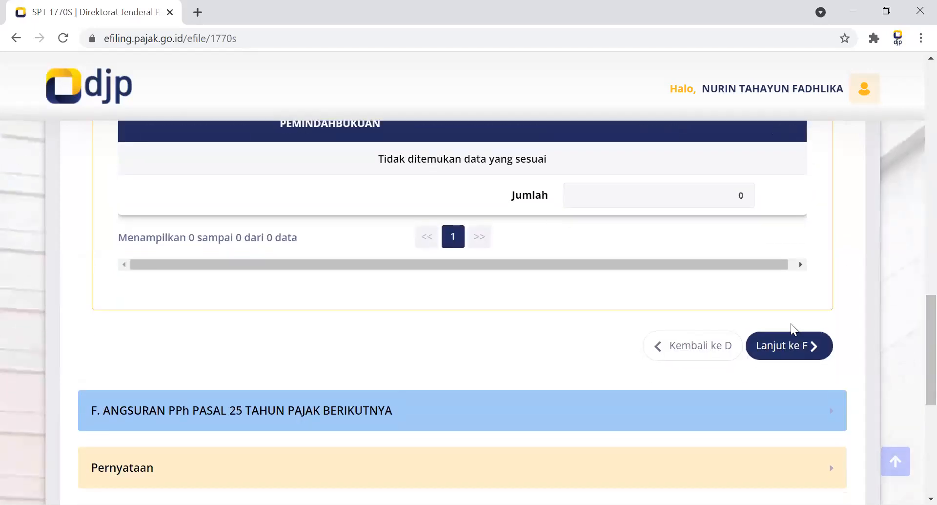
scroll(903, 220, "up", 6)
scroll(903, 221, "up", 2)
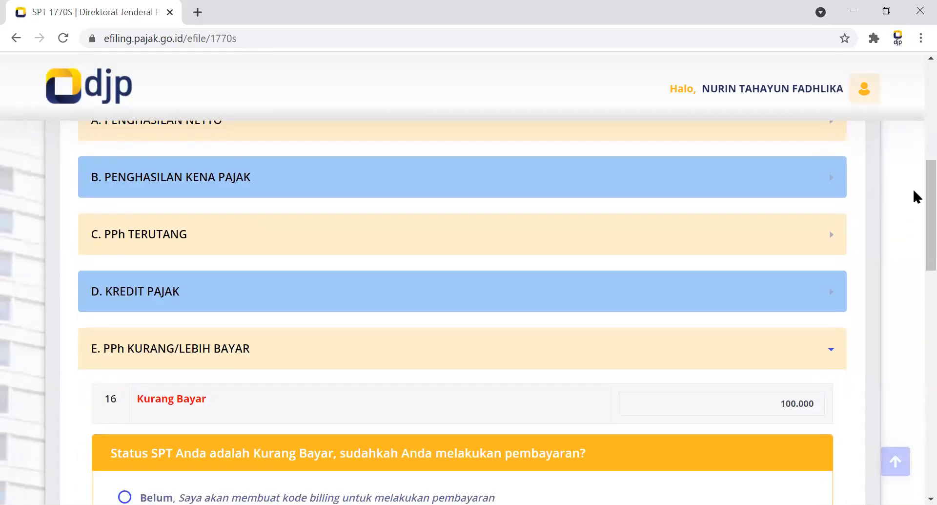
scroll(915, 163, "up", 2)
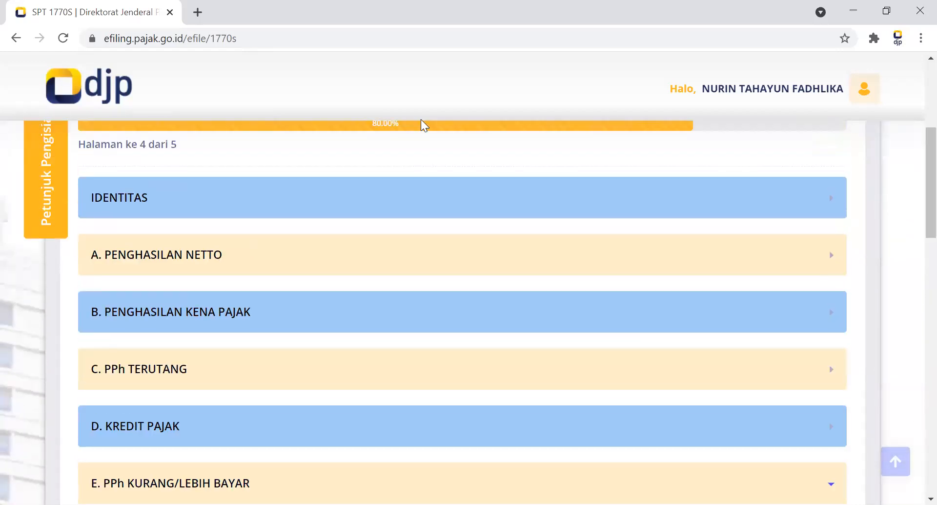
left_click(16, 38)
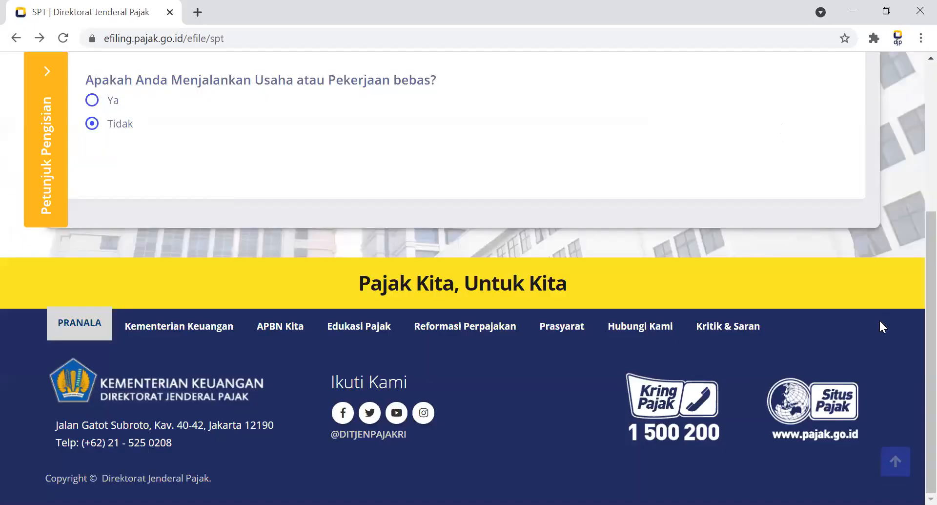
scroll(913, 164, "up", 4)
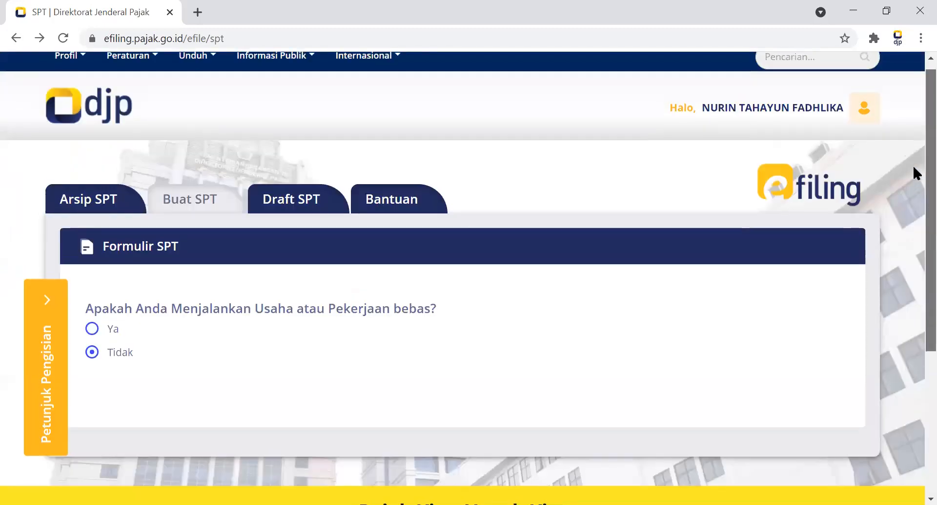
scroll(913, 164, "down", 1)
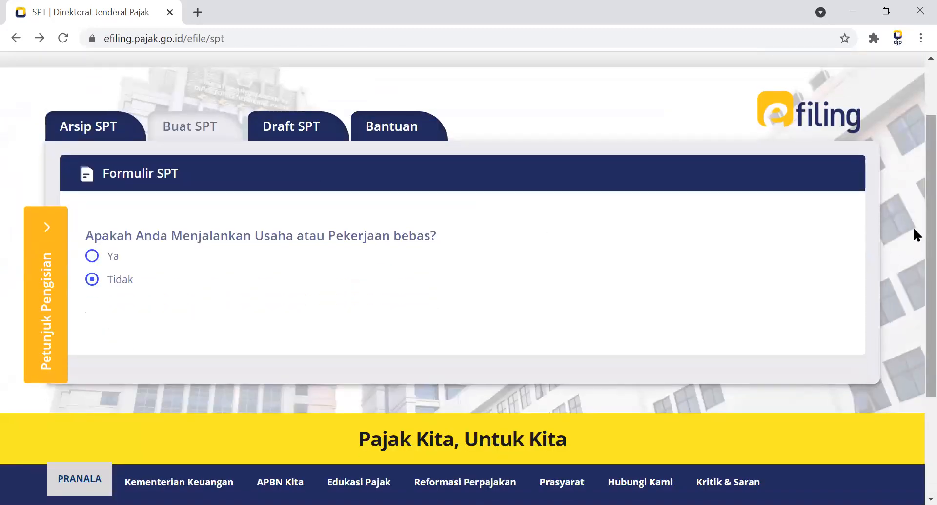
scroll(914, 230, "down", 1)
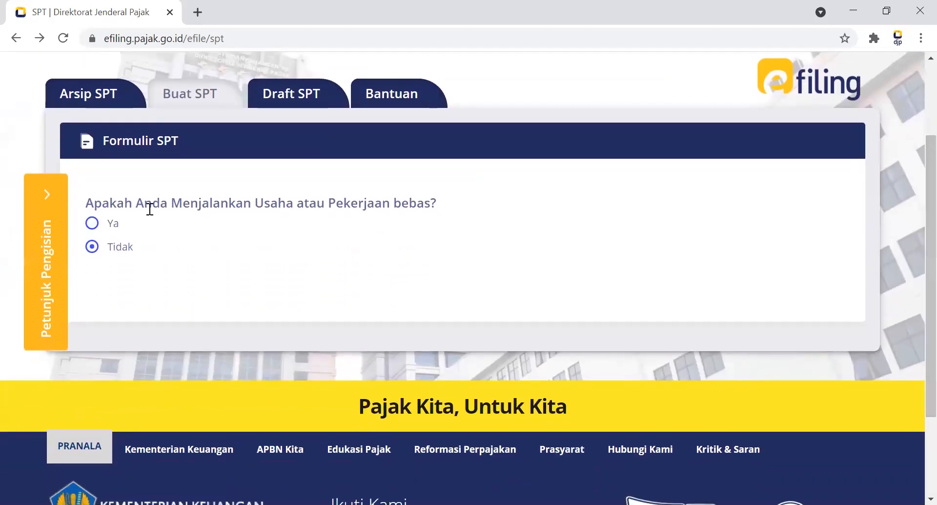
left_click(93, 224)
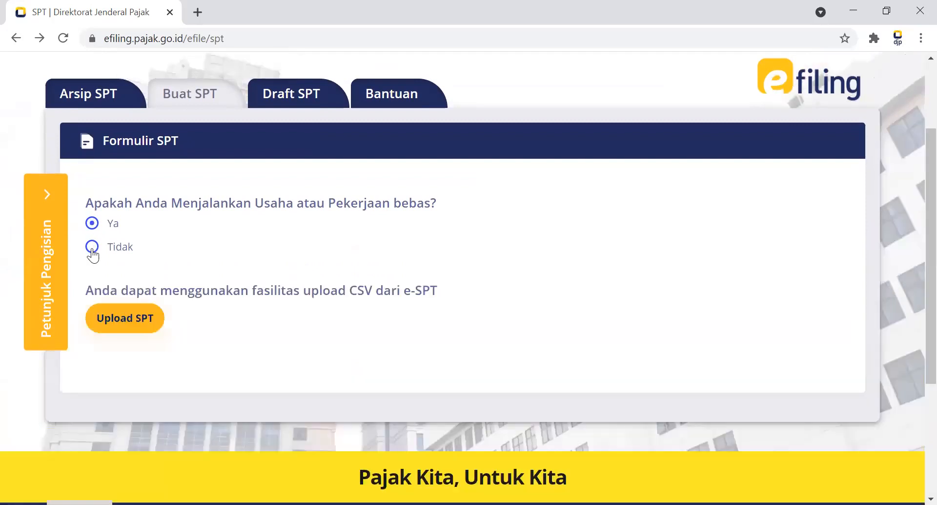
left_click(92, 247)
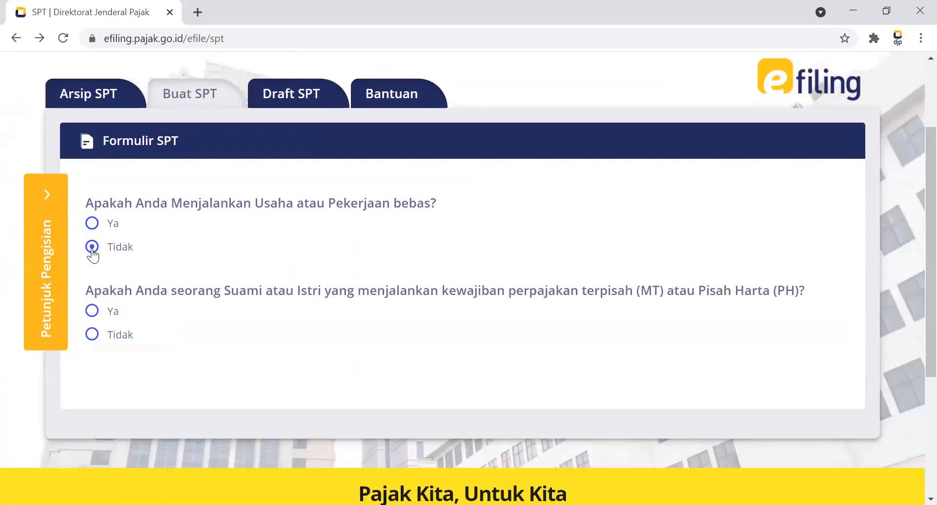
left_click(93, 335)
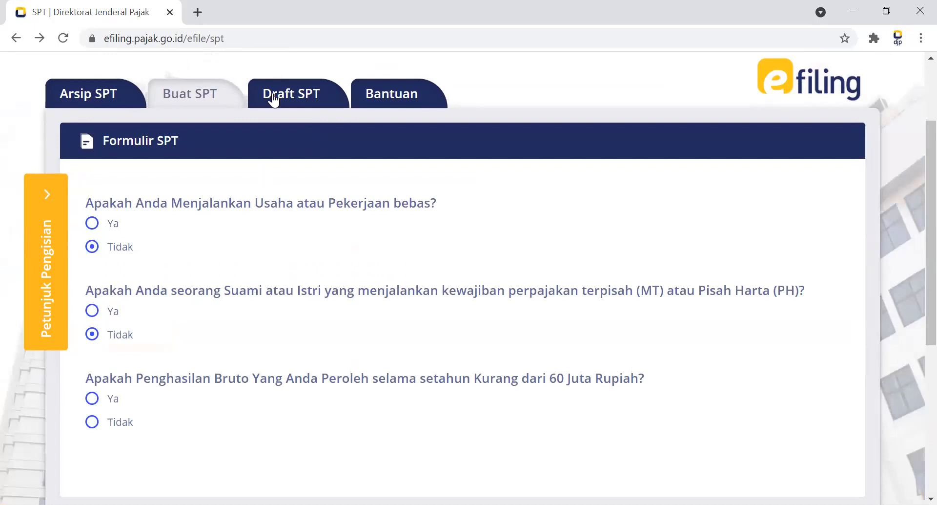
Open the 2020 1770S draft, Pembetulan 2, from the saved drafts and confirm changing its SPT data.
left_click(275, 97)
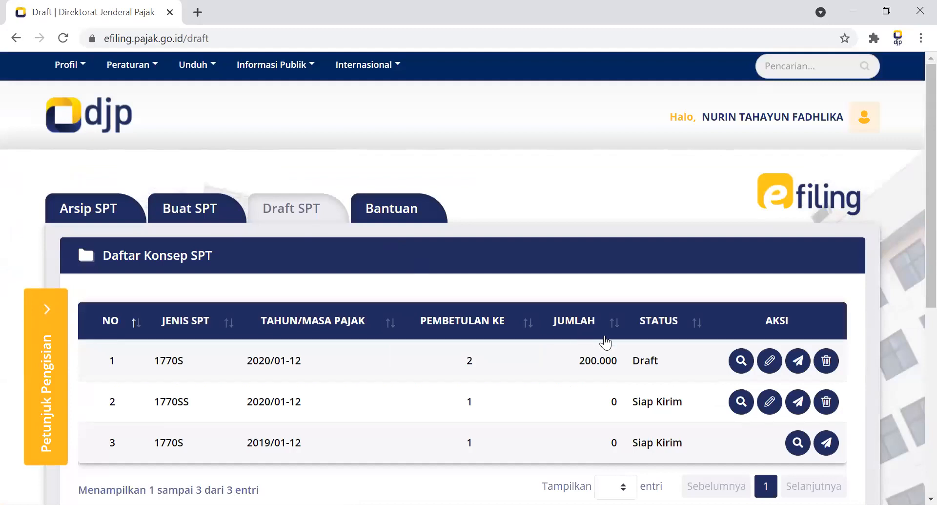
left_click(775, 365)
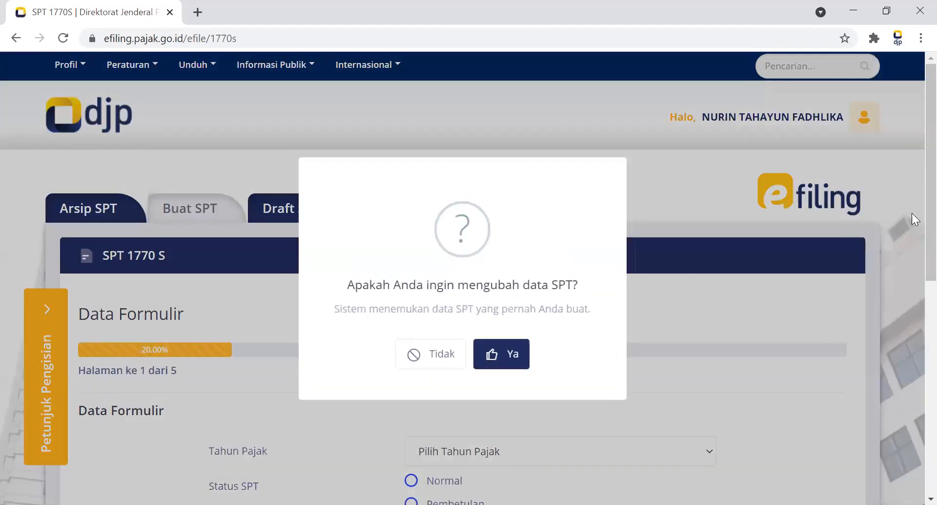
left_click(499, 348)
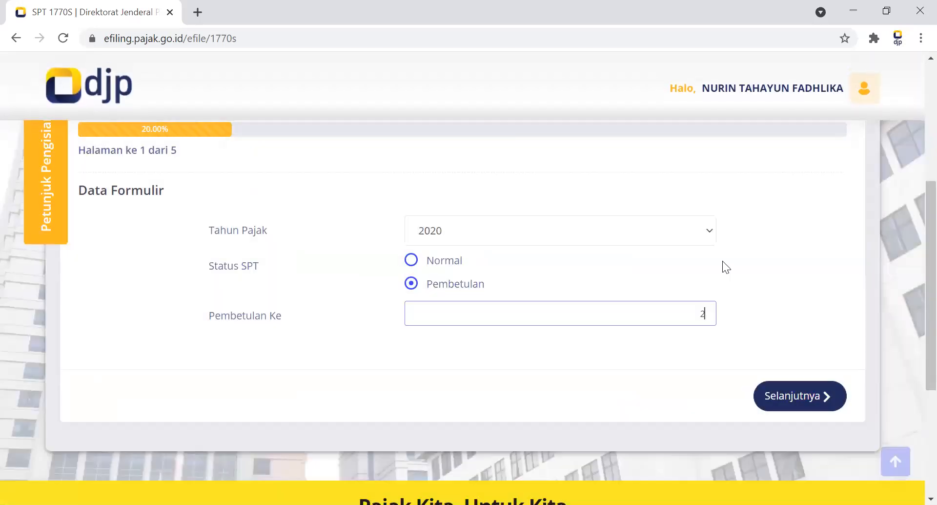
Continue from Data Formulir with 2020 Pembetulan 2 and close the withholding data information without choosing an answer.
left_click(808, 406)
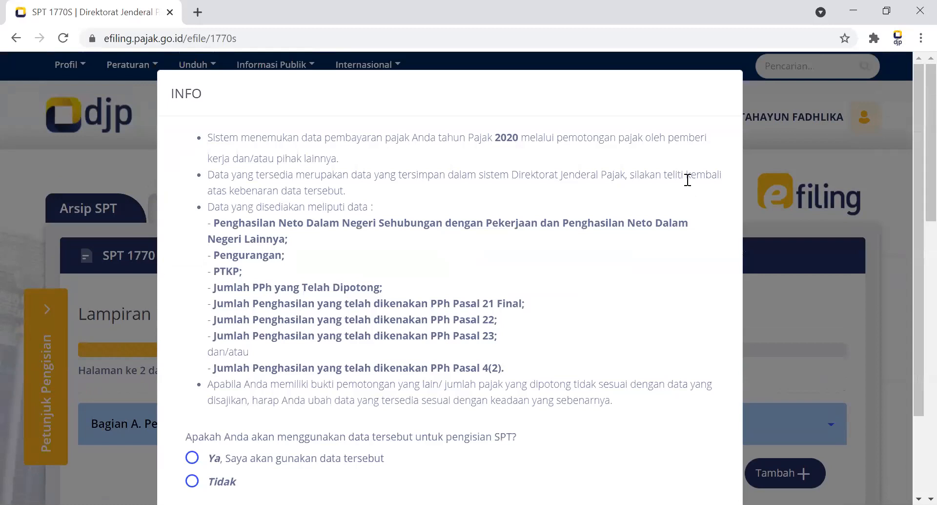
left_click_drag(913, 303, 914, 429)
scroll(914, 430, "down", 2)
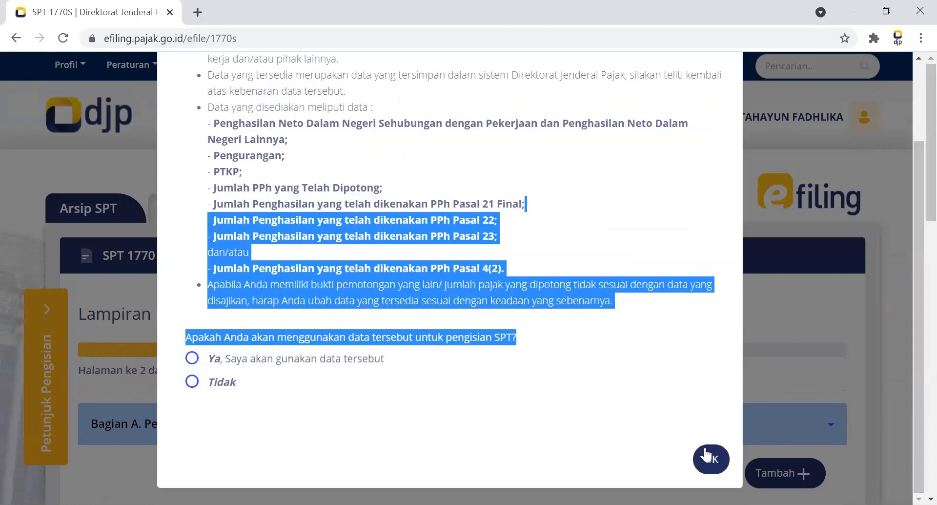
left_click(704, 459)
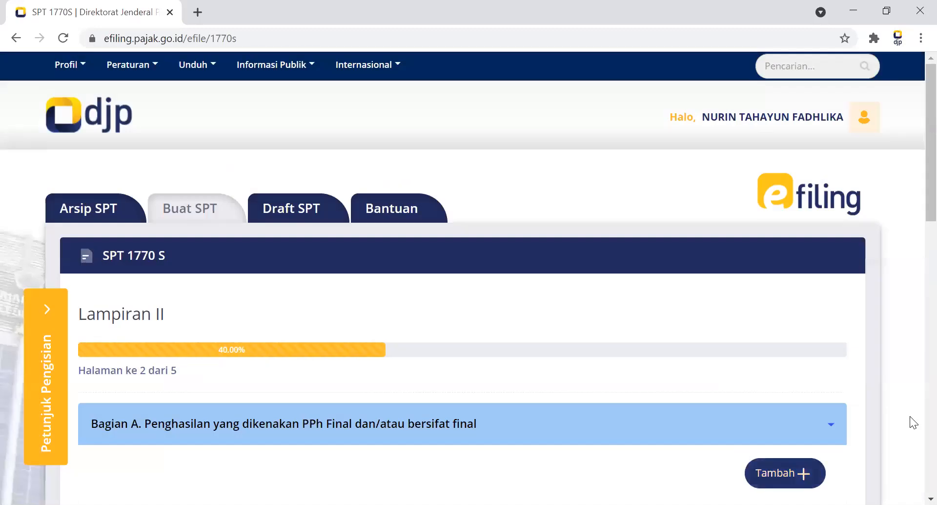
Go through Bagian A, B and C of Lampiran II with their existing entries and continue to Bagian D.
scroll(916, 185, "down", 6)
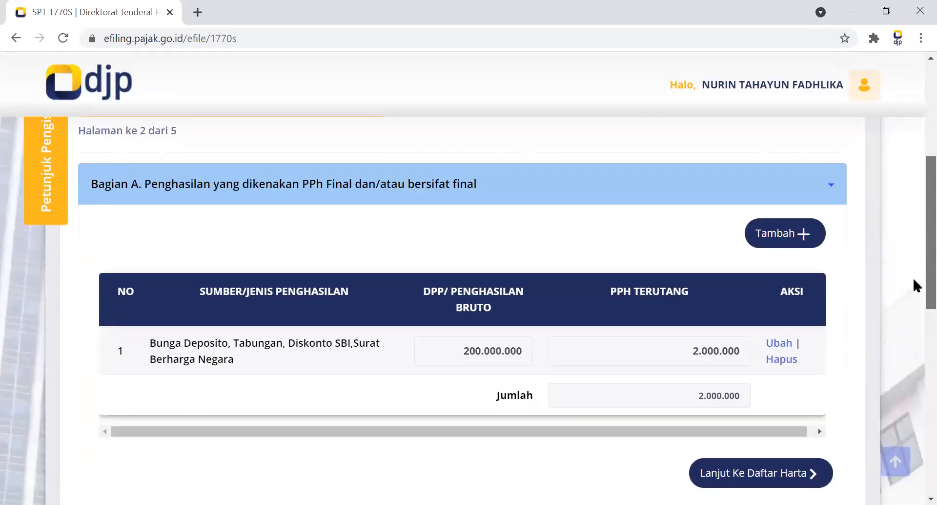
left_click(777, 418)
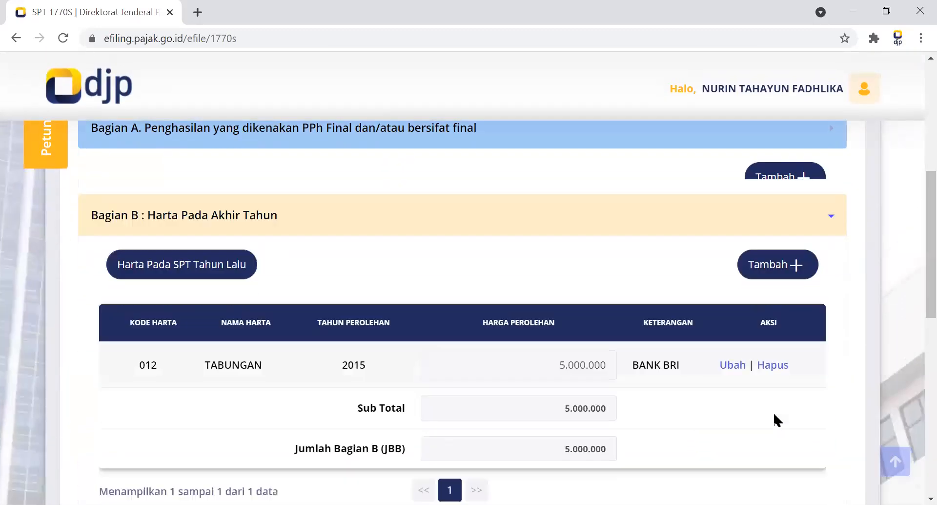
scroll(913, 208, "down", 7)
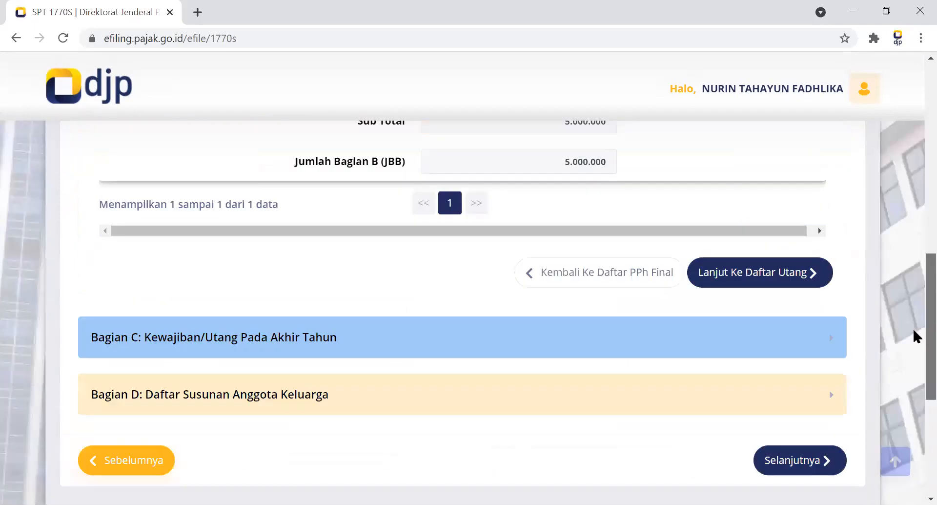
left_click(779, 161)
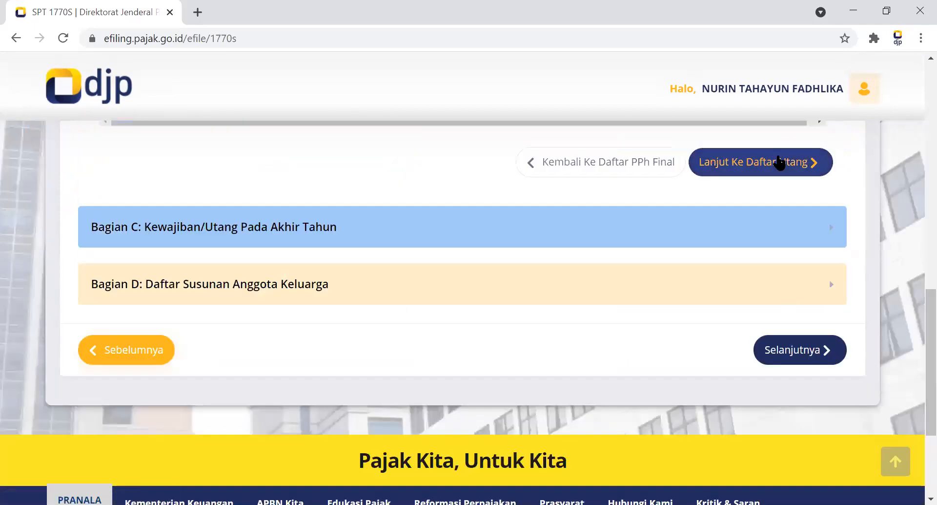
left_click(770, 224)
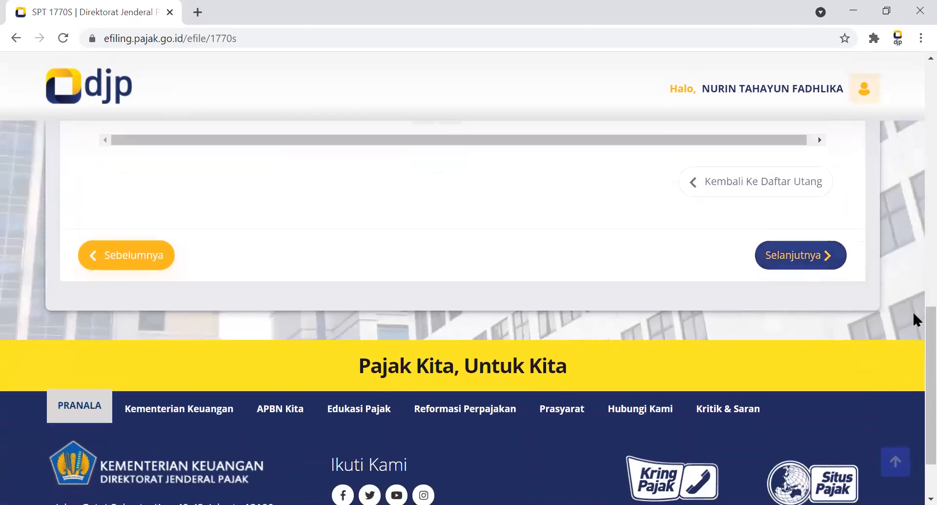
Continue from Lampiran II to Lampiran I and pass Bagian A and B without entries to reach the Bukti Potong list in Bagian C.
scroll(915, 315, "up", 3)
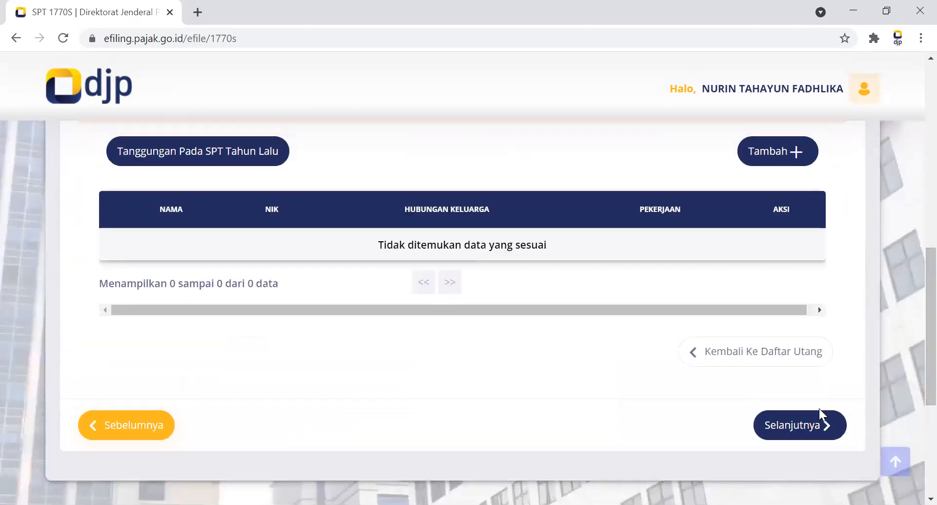
left_click(819, 423)
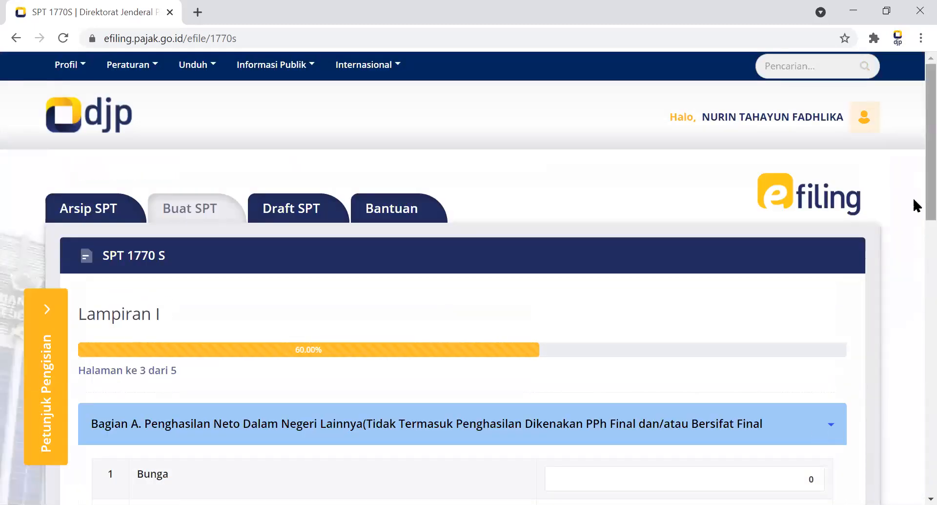
scroll(914, 303, "down", 7)
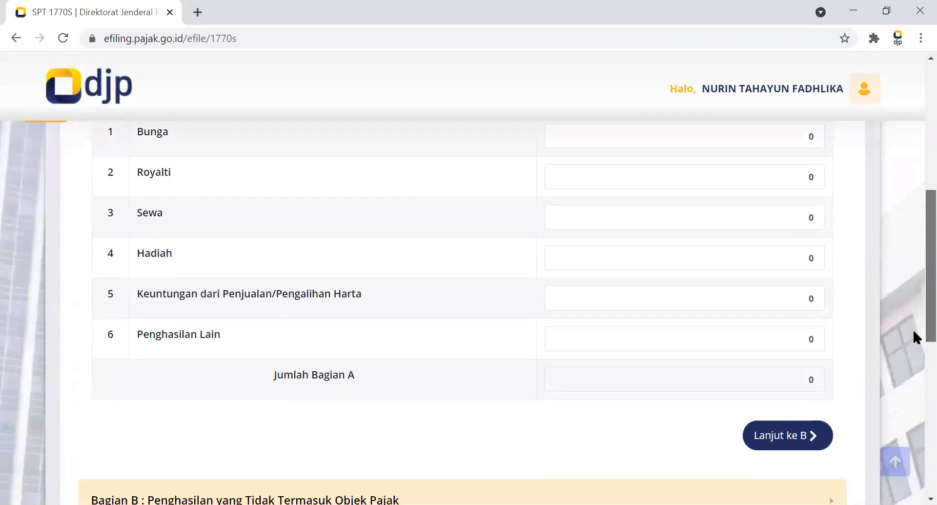
left_click(776, 432)
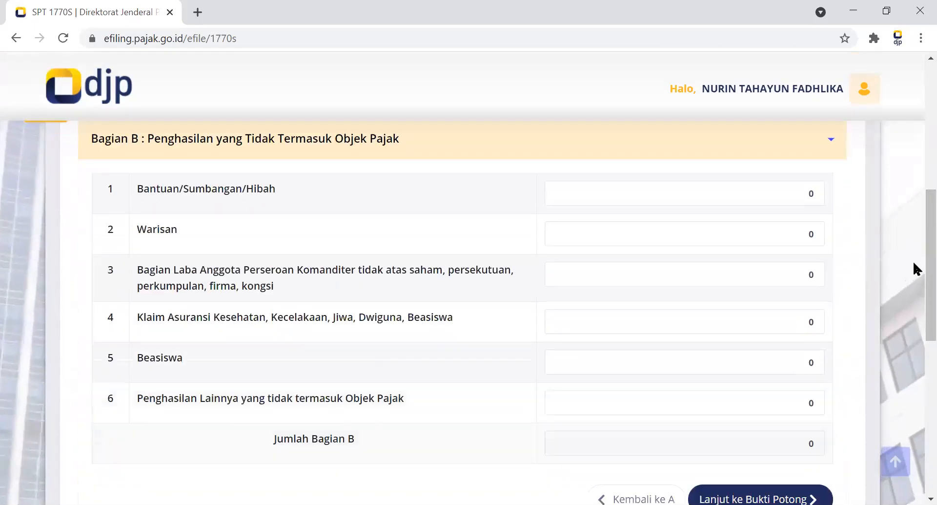
scroll(913, 282, "down", 2)
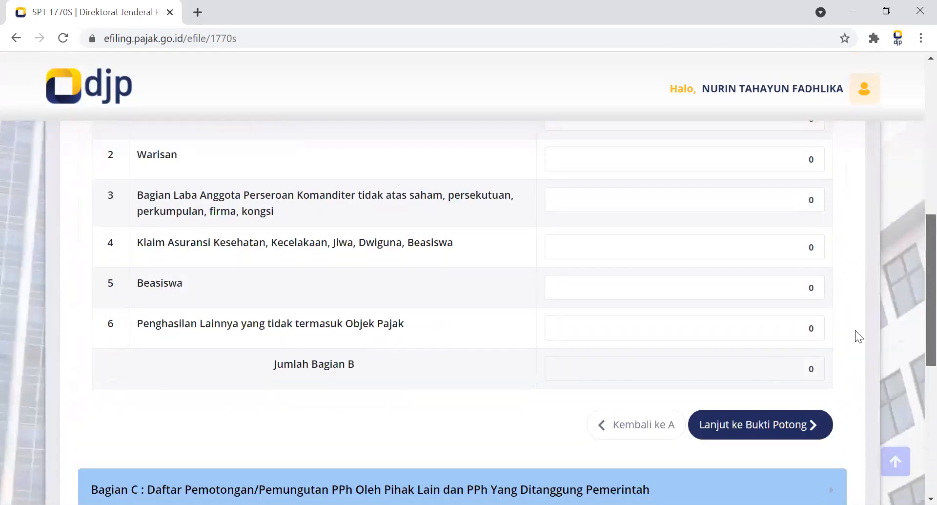
left_click(749, 422)
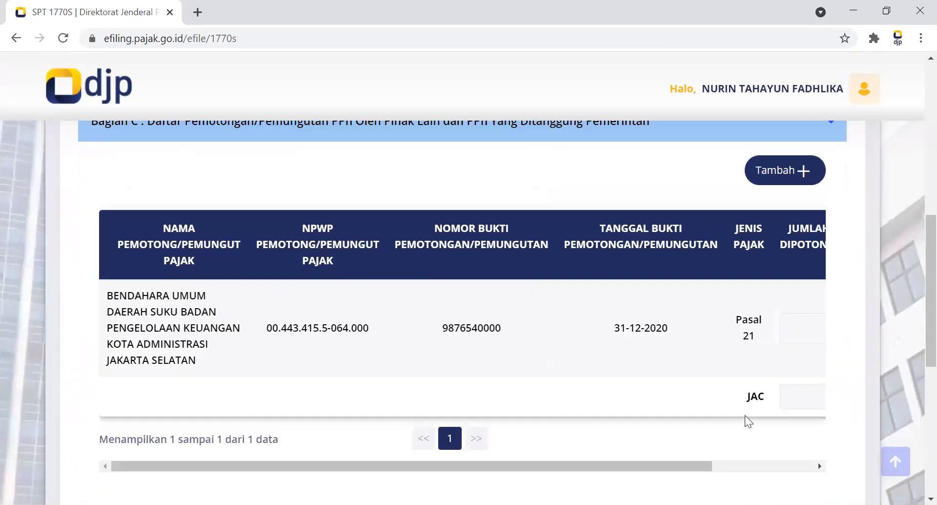
Set the withheld PPh amount of the Pasal 21 Bukti Potong in Bagian C to 300.000 and save it.
scroll(913, 193, "up", 8)
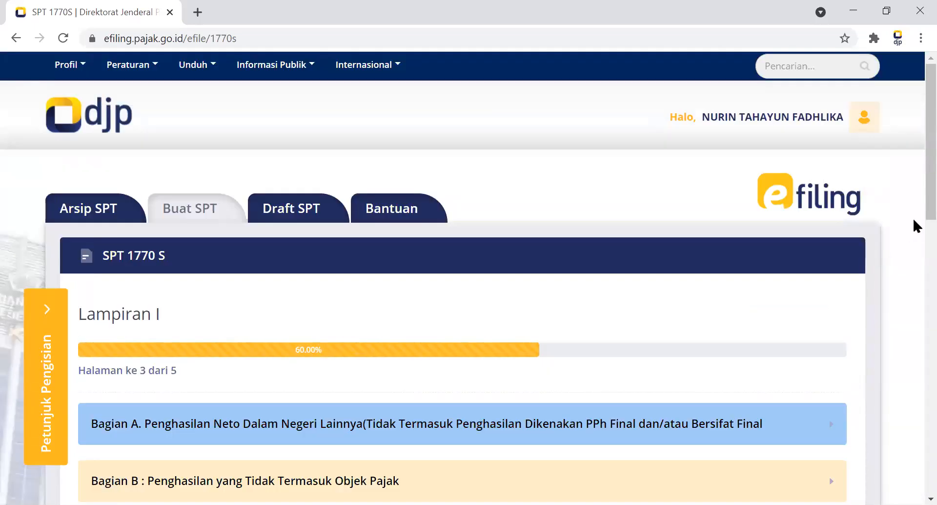
scroll(912, 282, "down", 10)
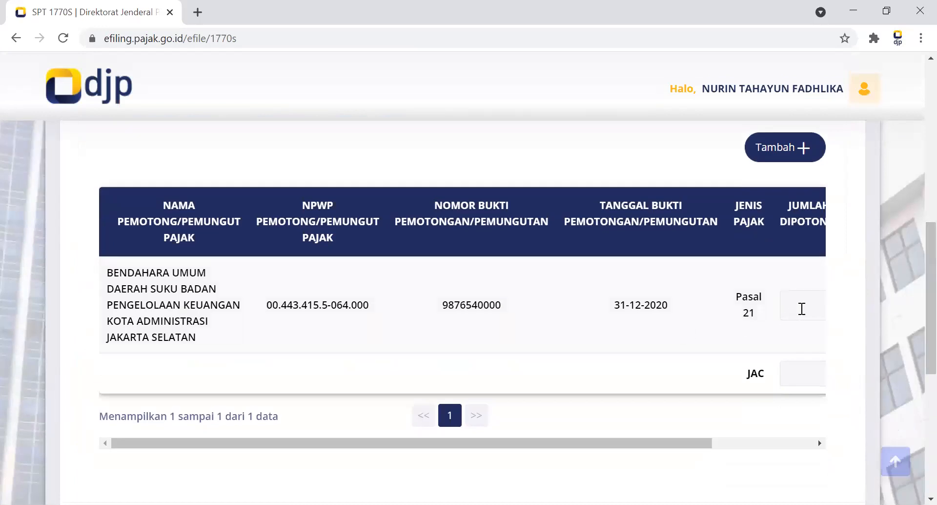
left_click_drag(716, 439, 810, 436)
scroll(800, 284, "down", 3)
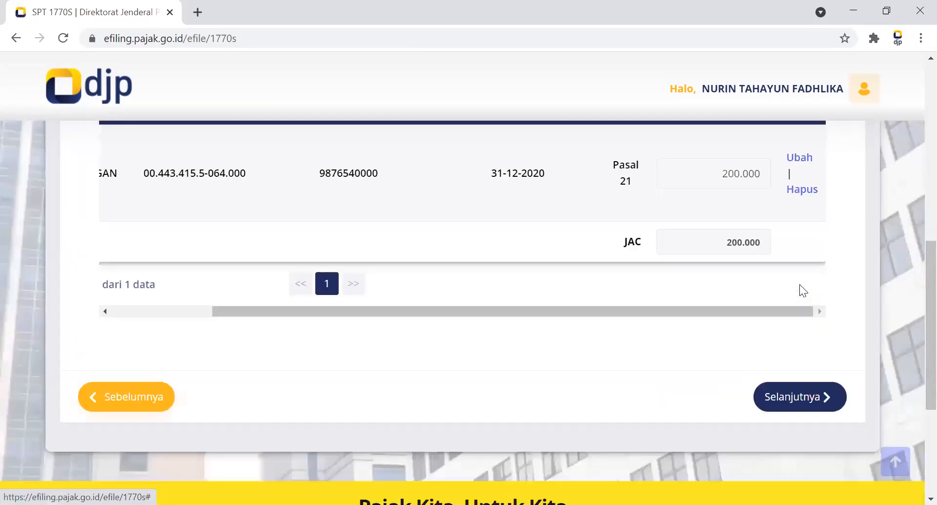
left_click(800, 284)
left_click(580, 380)
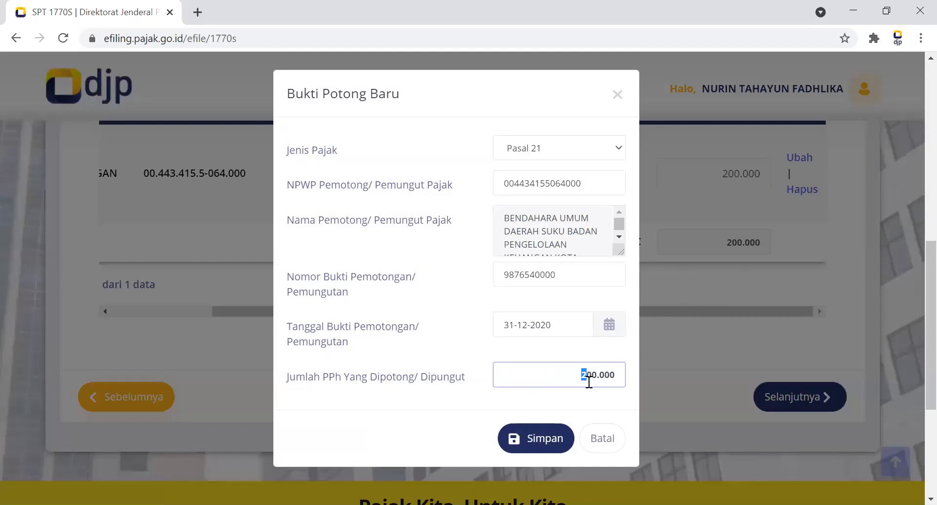
type("3")
left_click(537, 442)
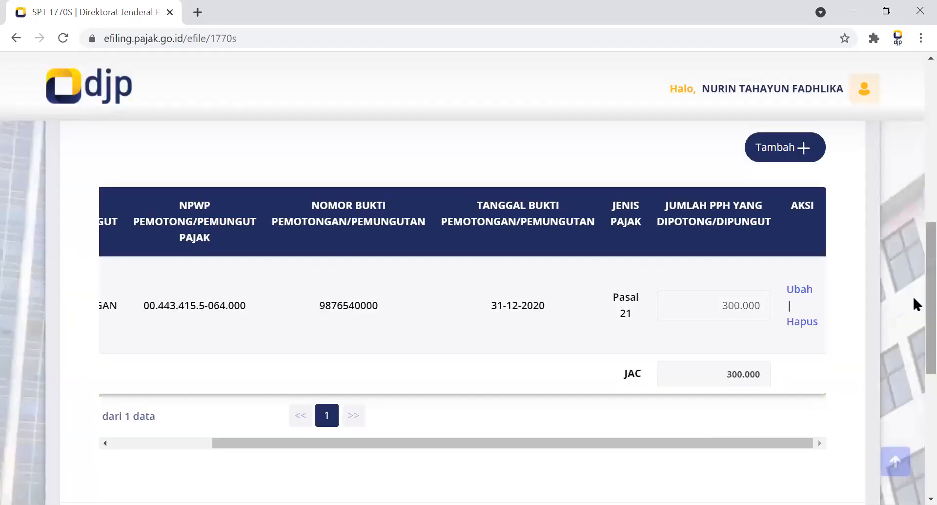
Continue to the Induk page, keep the marital status as Tidak Kawin and go on to section A, Penghasilan Netto.
scroll(913, 295, "down", 3)
left_click(787, 370)
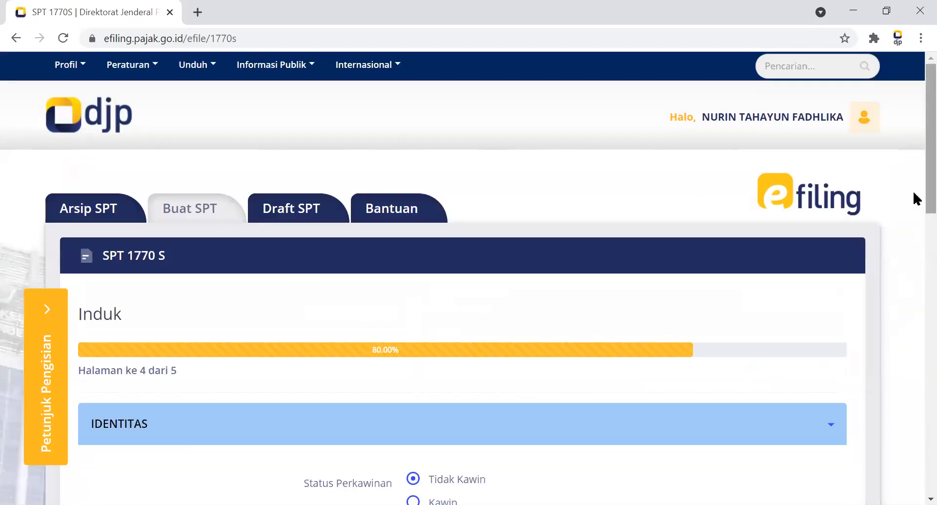
scroll(913, 264, "down", 2)
scroll(914, 293, "down", 3)
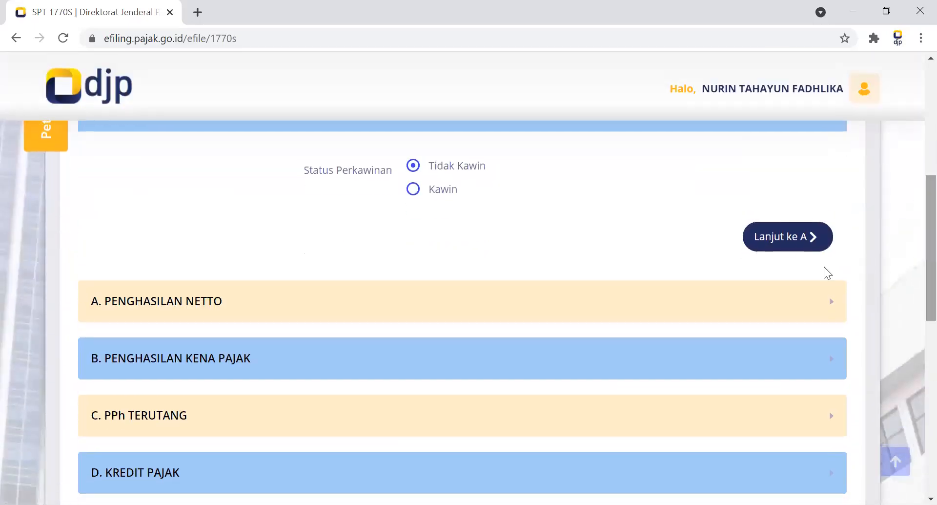
left_click(778, 236)
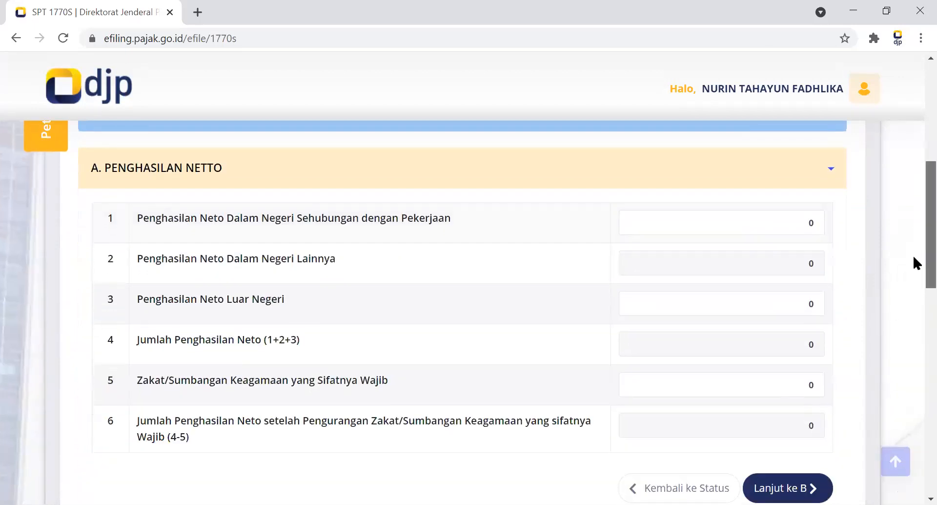
Go through Induk sections A to D without entering anything and check section E, PPh Kurang/Lebih Bayar.
scroll(914, 262, "down", 3)
left_click(776, 316)
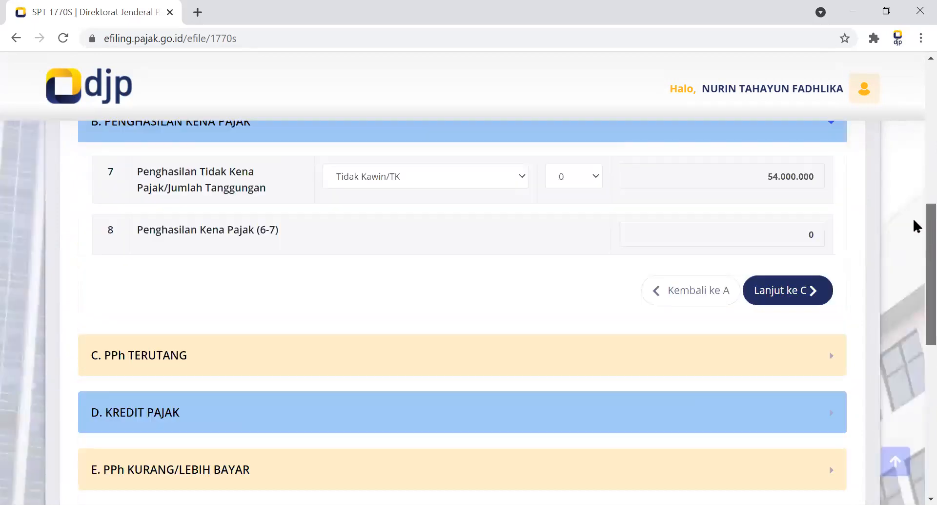
left_click_drag(914, 221, 913, 218)
left_click(776, 365)
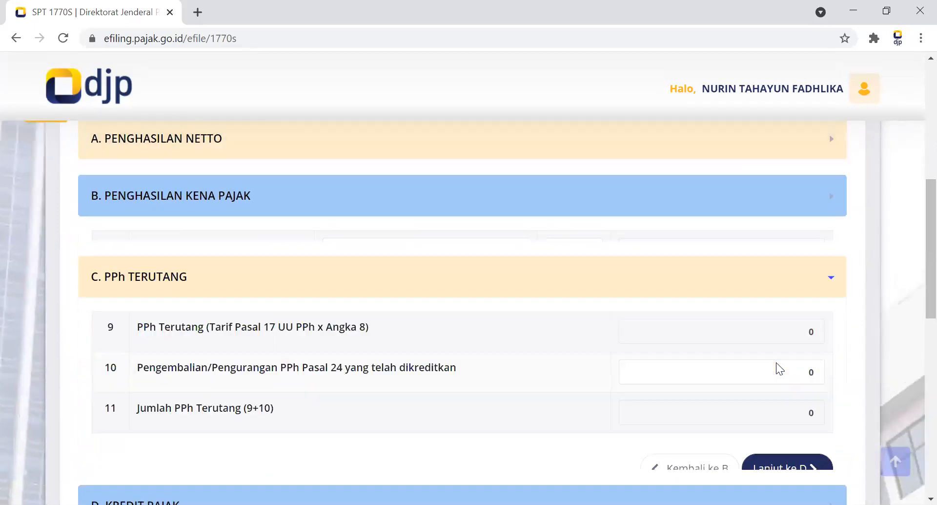
left_click(773, 439)
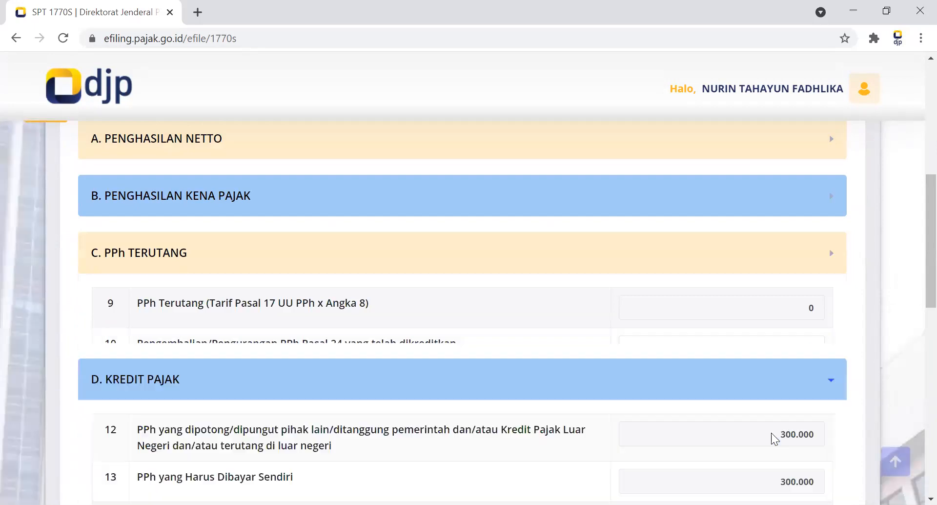
left_click_drag(913, 242, 915, 309)
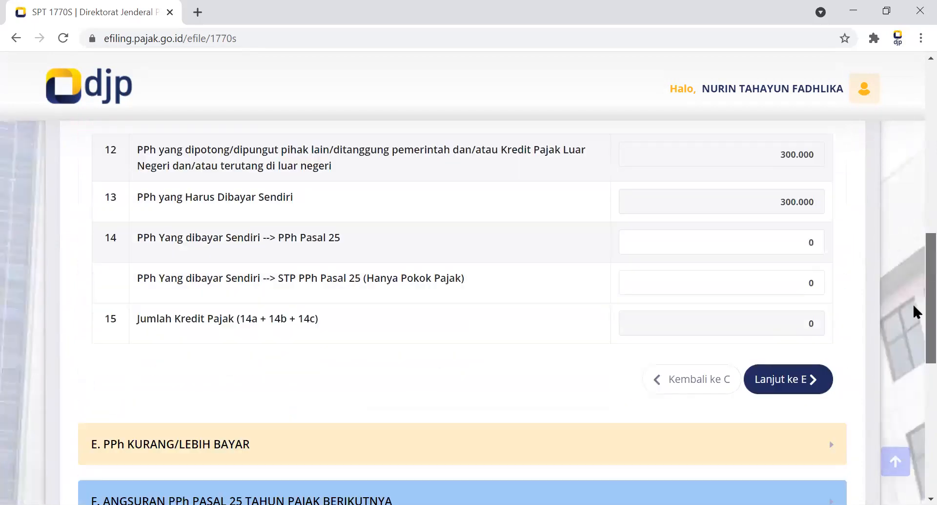
left_click(811, 377)
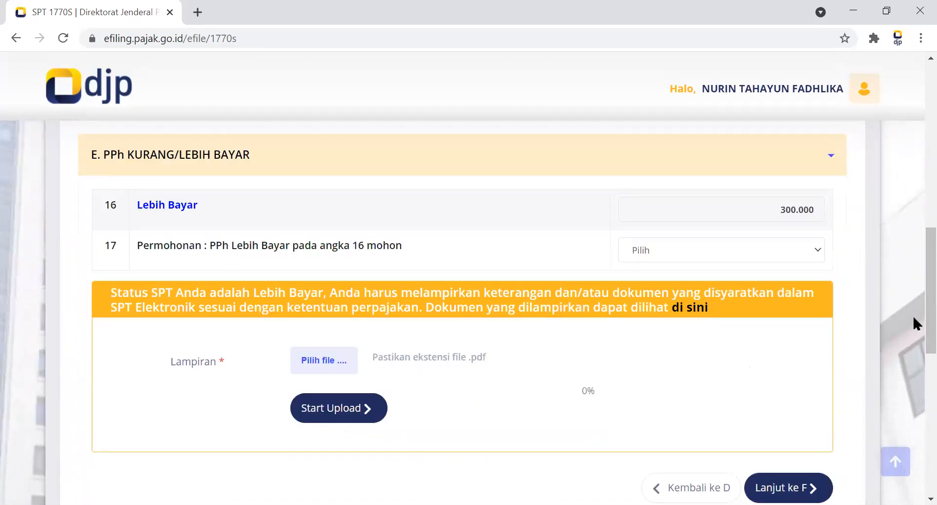
Return to section A, set Penghasilan Neto Dalam Negeri Sehubungan dengan Pekerjaan to 60.000.000 and continue to section B.
left_click_drag(913, 310, 913, 218)
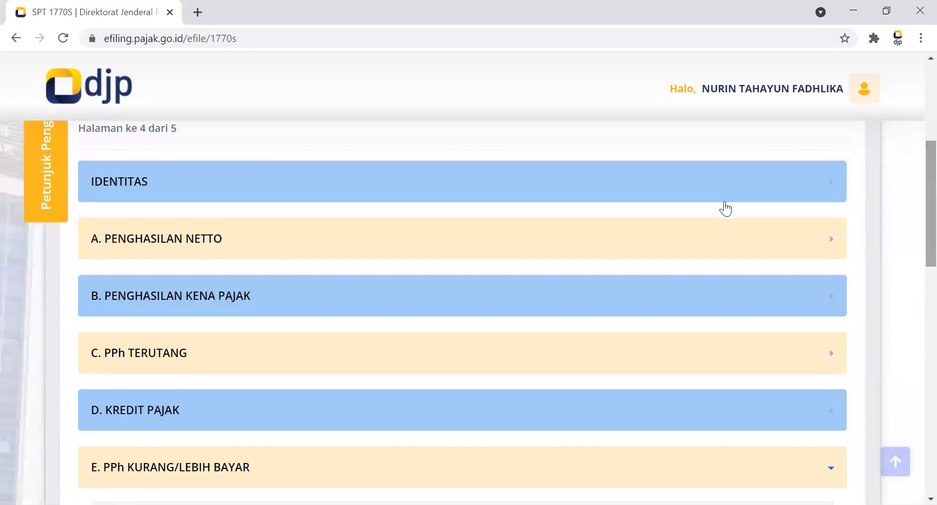
left_click(695, 241)
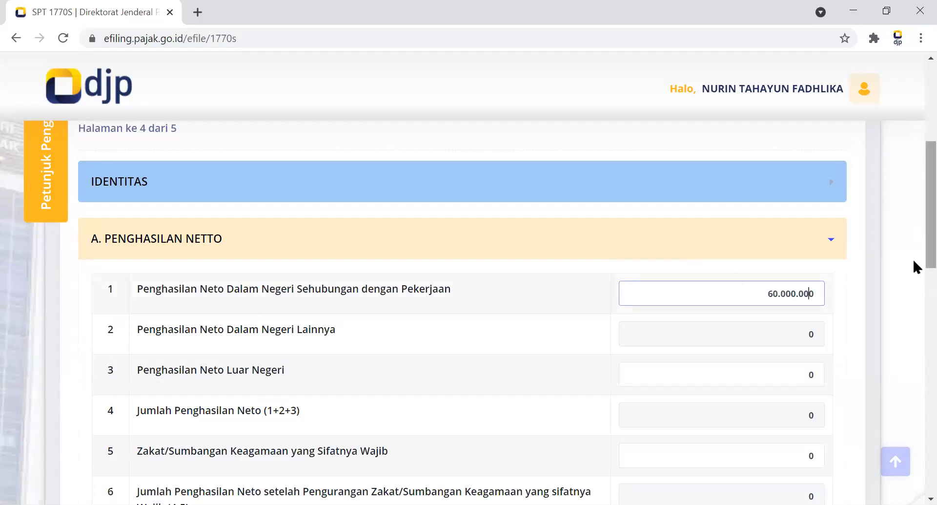
scroll(915, 266, "down", 3)
left_click(757, 294)
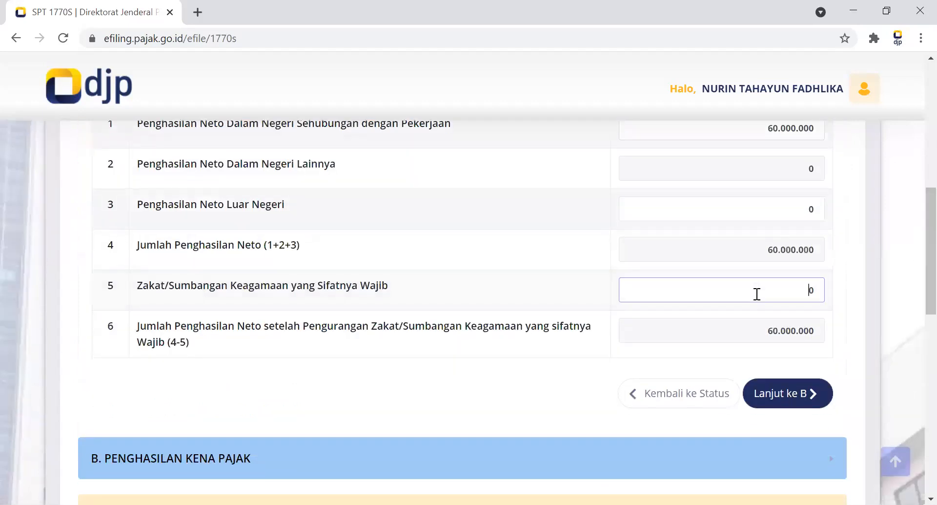
left_click(801, 394)
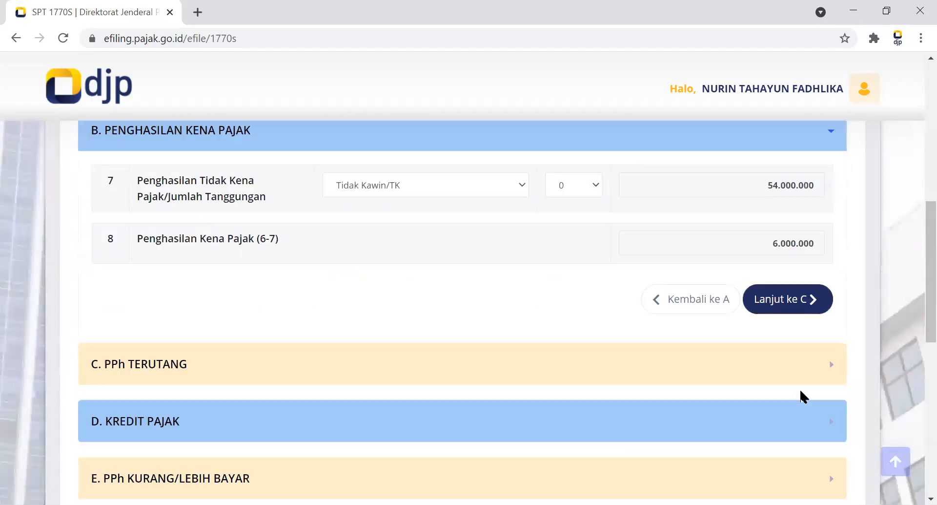
Pass Penghasilan Kena Pajak, PPh Terutang, Kredit Pajak and PPh Kurang/Lebih Bayar with their existing values and continue to section F.
left_click(787, 306)
left_click(775, 383)
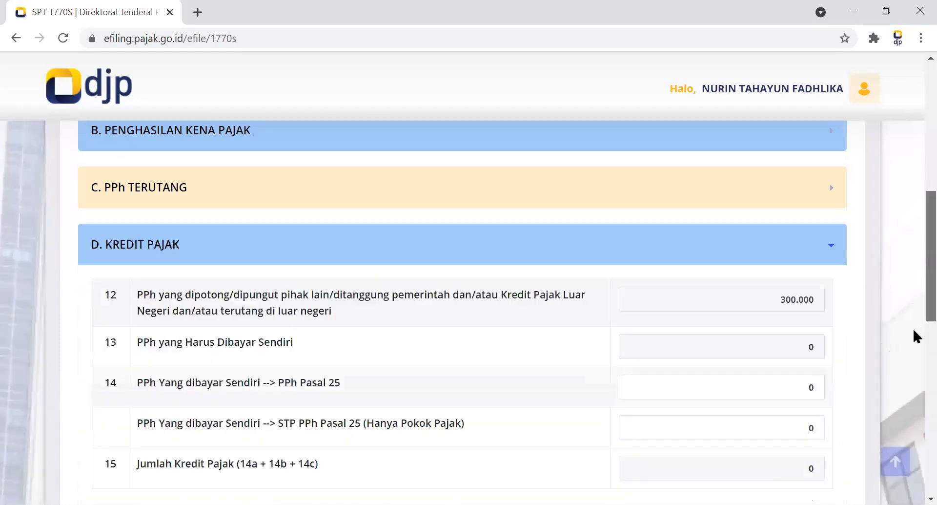
scroll(913, 303, "down", 4)
left_click(795, 336)
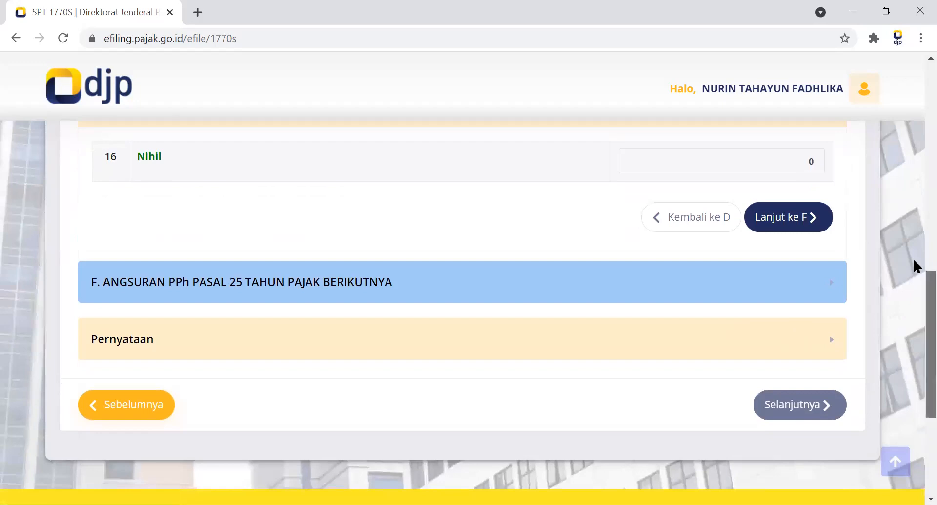
scroll(913, 257, "up", 3)
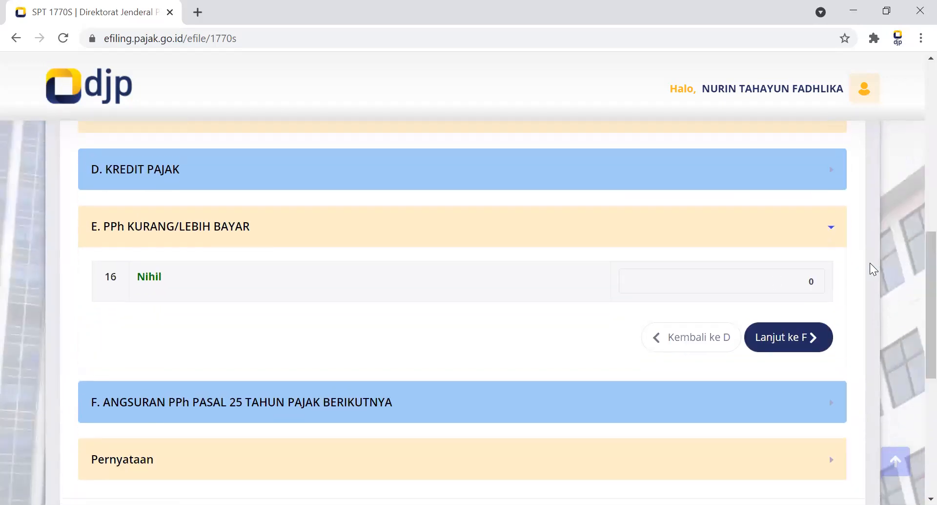
left_click(779, 335)
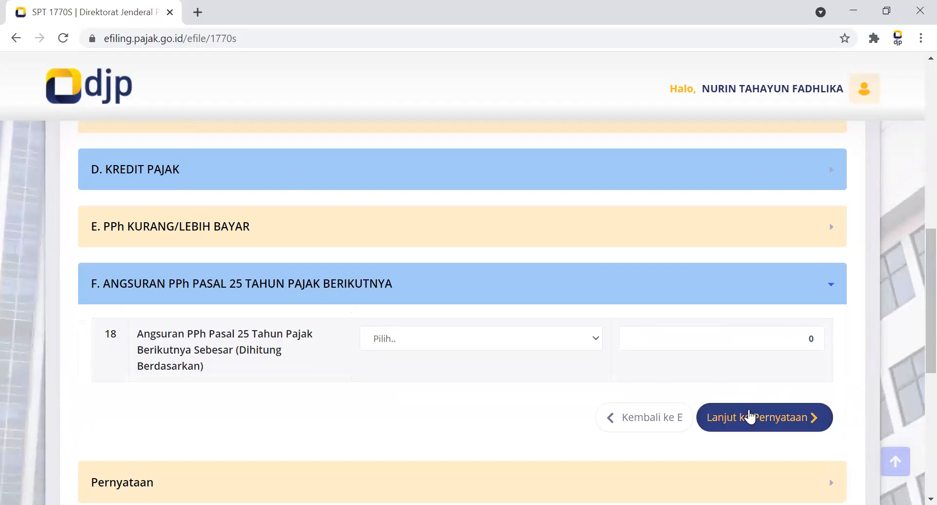
Leave the PPh Pasal 25 instalment empty, agree to the Pernyataan and continue to the Kirim page.
left_click(748, 408)
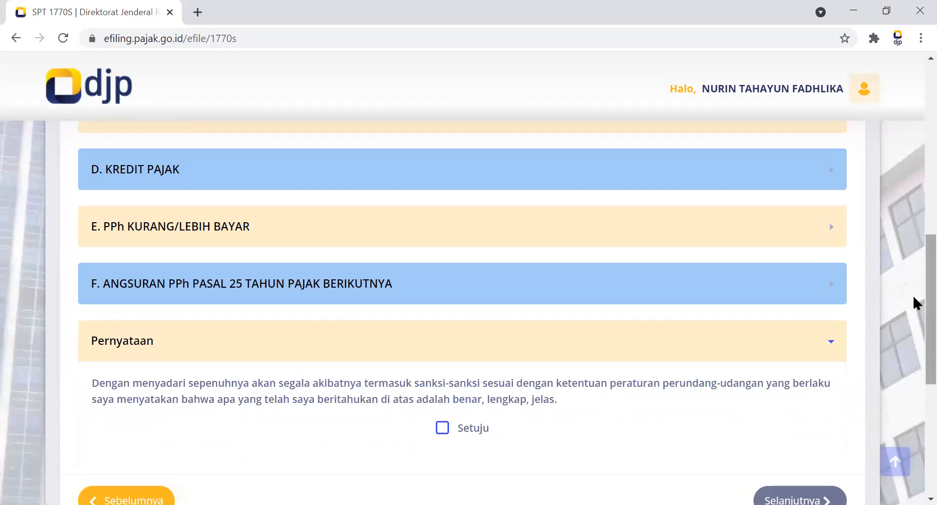
scroll(913, 297, "down", 2)
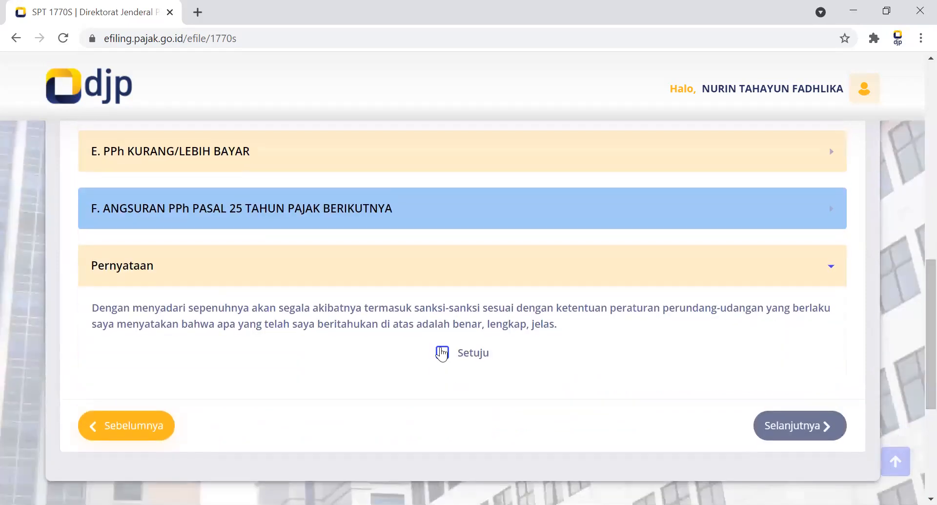
left_click(442, 351)
left_click(796, 423)
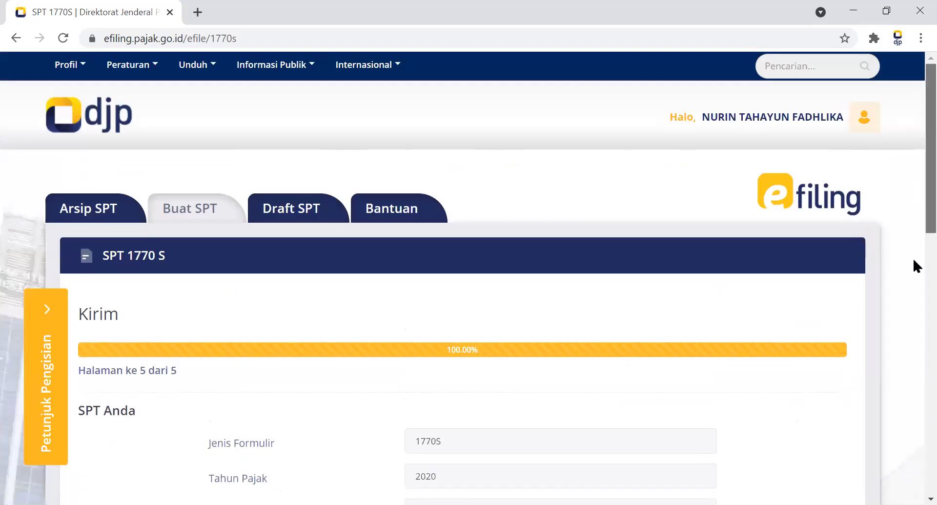
Review the SPT summary and the verification code and submission area on the Kirim page.
scroll(917, 266, "down", 5)
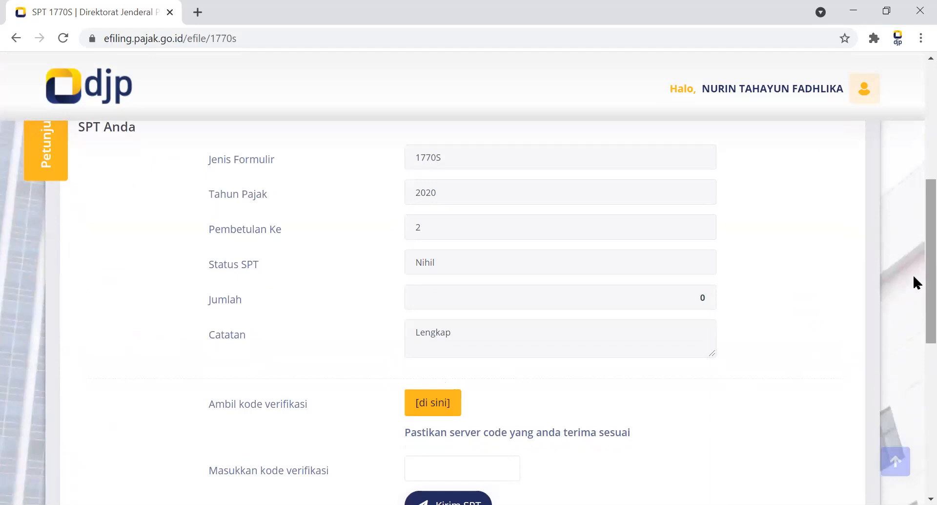
scroll(913, 273, "down", 2)
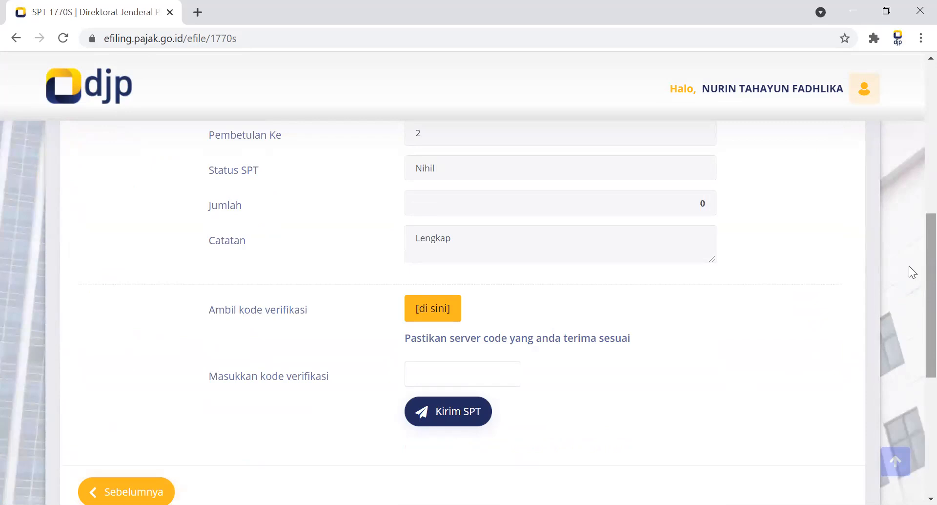
scroll(913, 244, "up", 2)
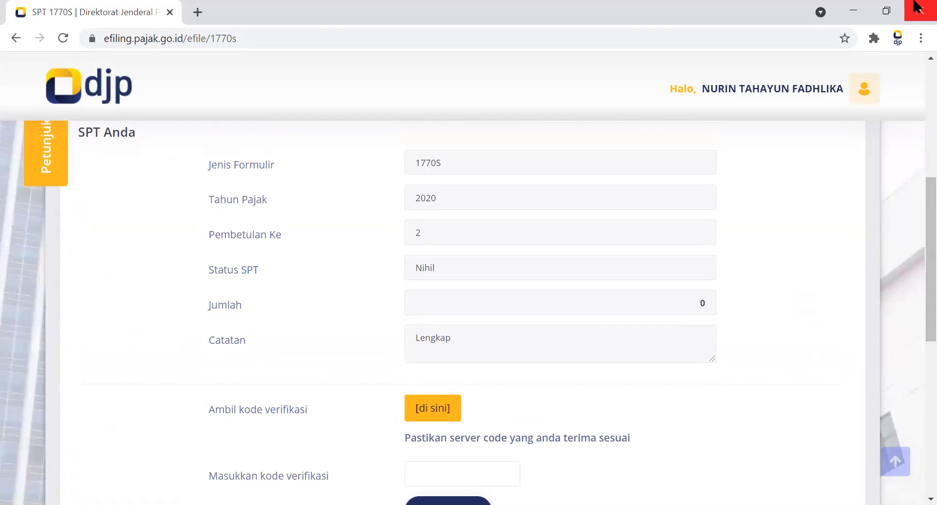
left_click(804, 1)
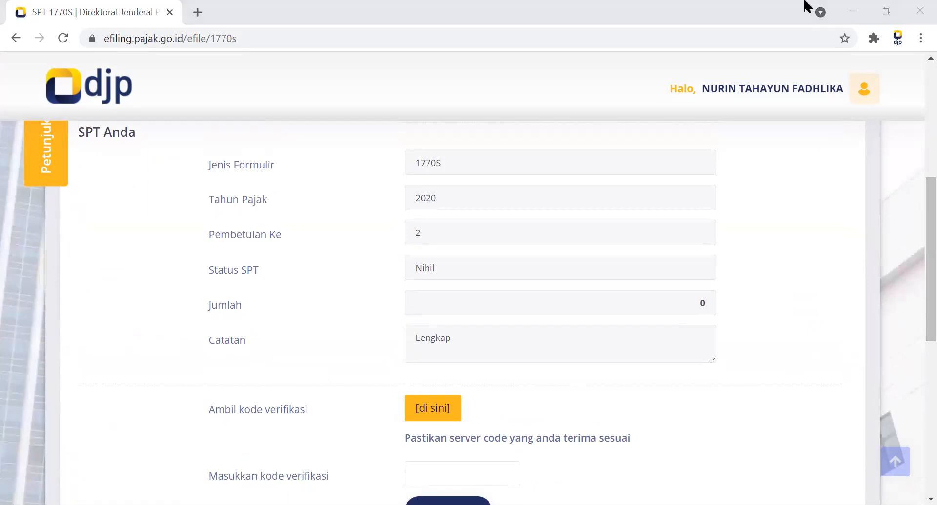
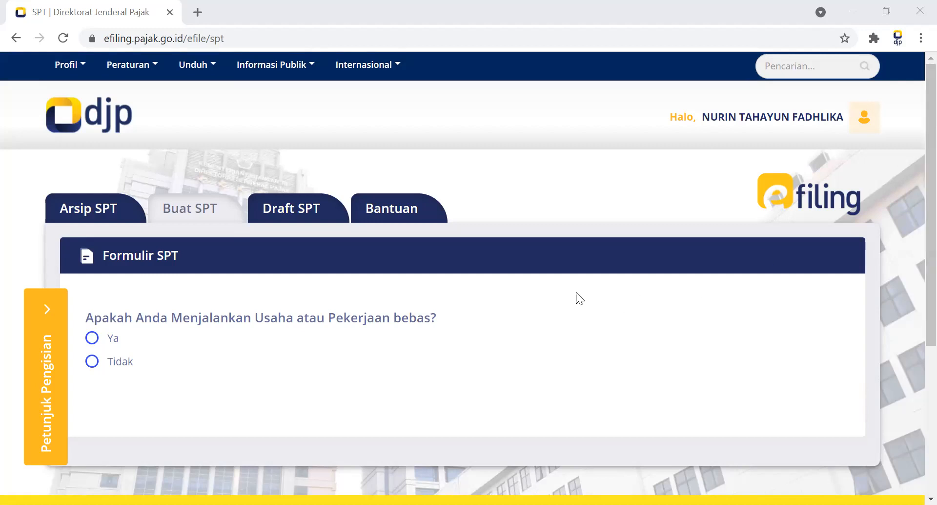
Check what the SPT wizard offers for Ya and Tidak on Usaha atau Pekerjaan bebas, and return to the draft list.
left_click(97, 344)
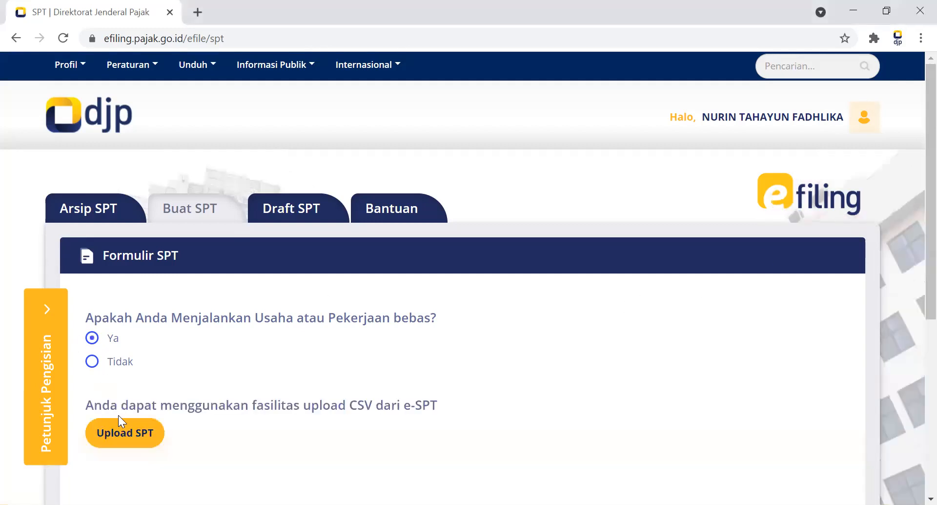
left_click(116, 364)
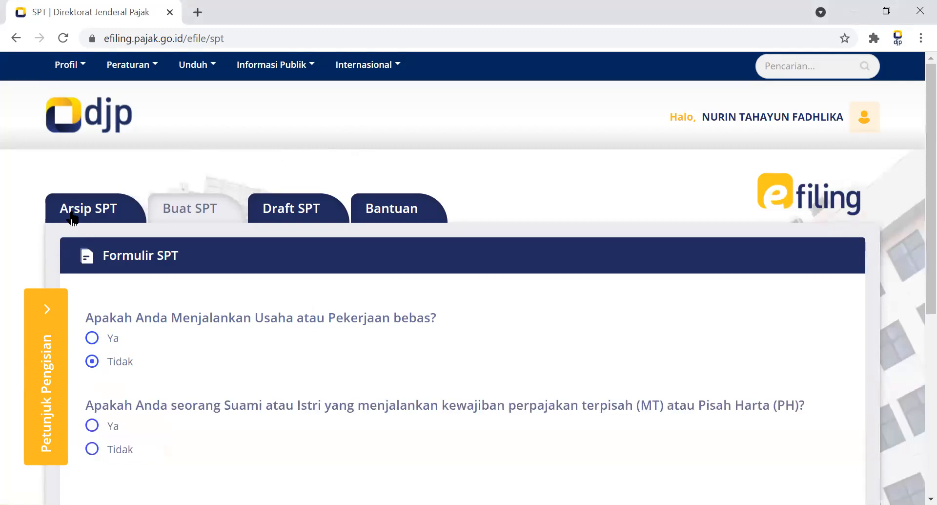
left_click(807, 126)
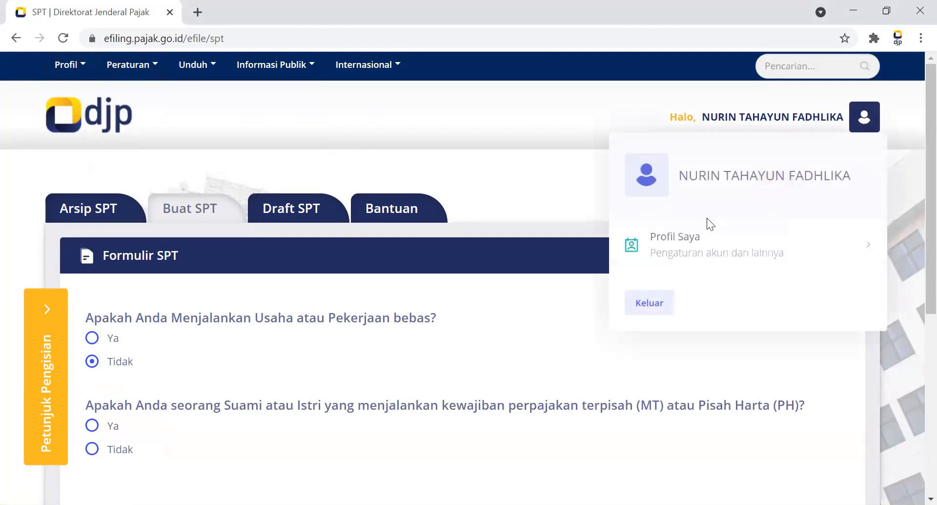
left_click(689, 180)
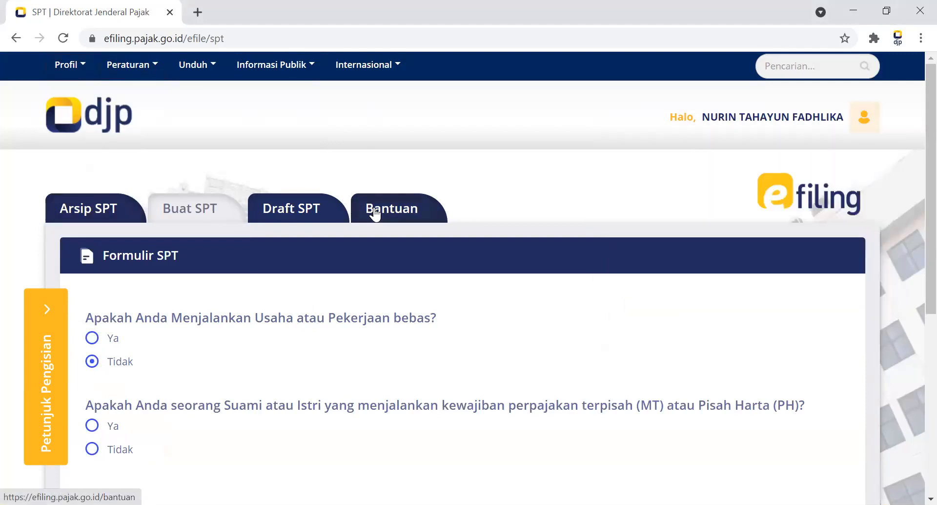
left_click(20, 42)
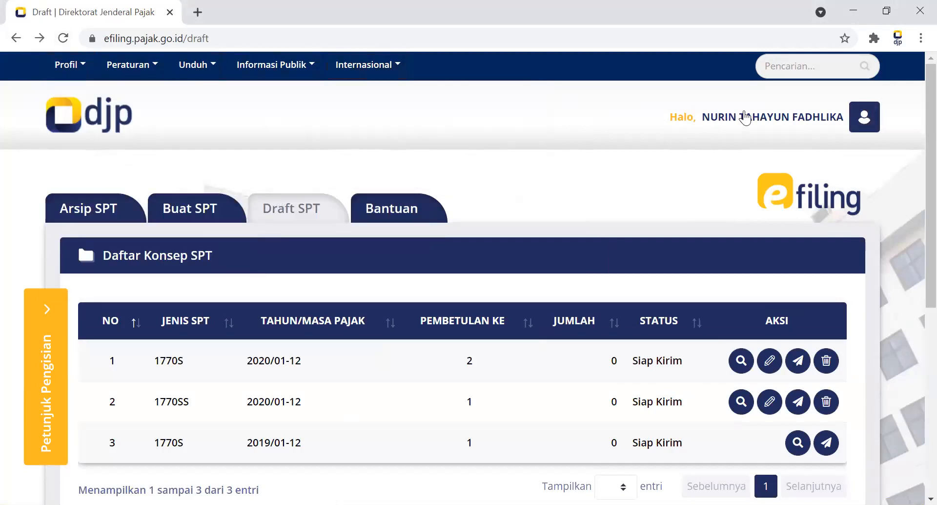
Go through Profil Saya to the Lapor page and open e-Form (Versi Lama).
left_click(698, 117)
left_click(732, 252)
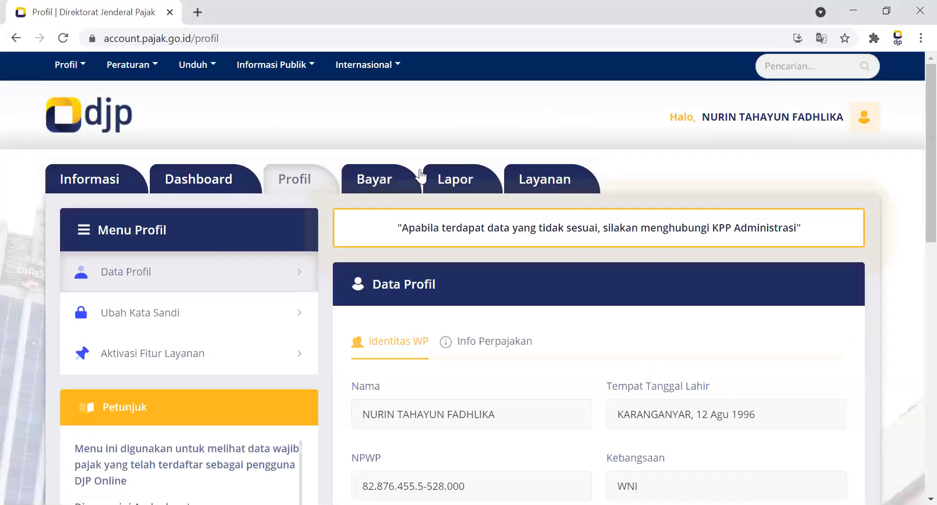
left_click(449, 178)
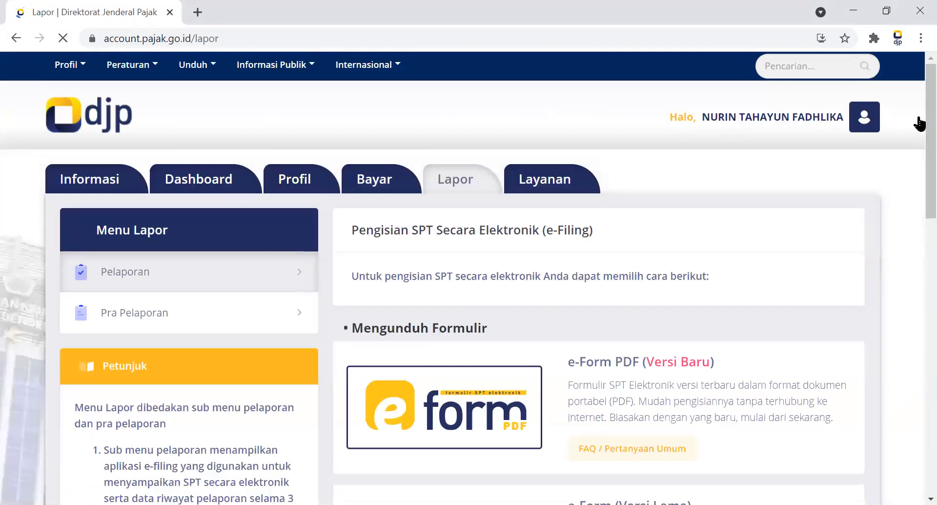
scroll(917, 125, "down", 2)
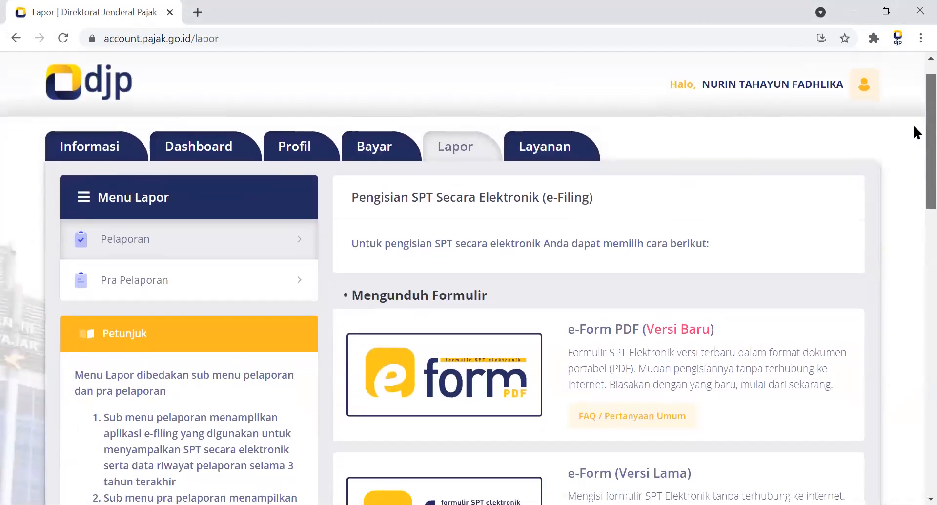
scroll(917, 124, "up", 1)
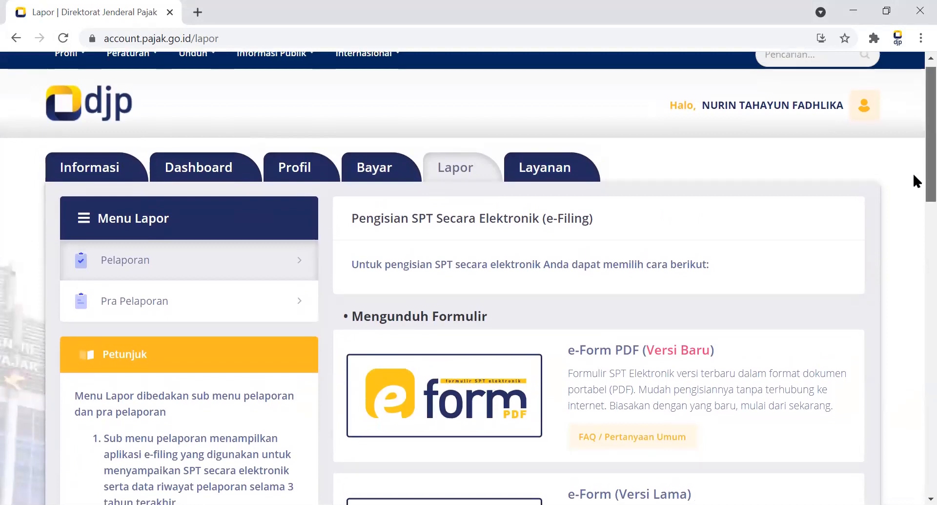
scroll(915, 171, "down", 8)
scroll(916, 222, "up", 2)
scroll(914, 210, "up", 1)
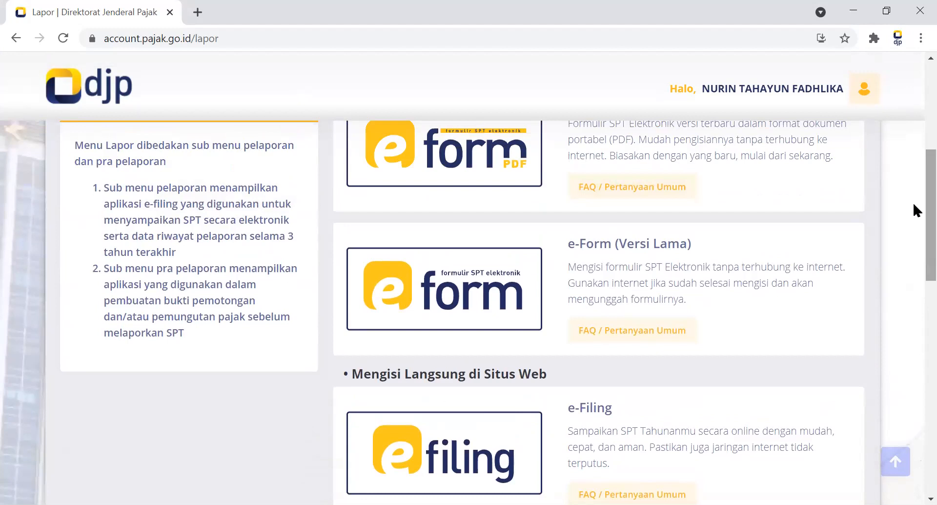
scroll(913, 183, "up", 1)
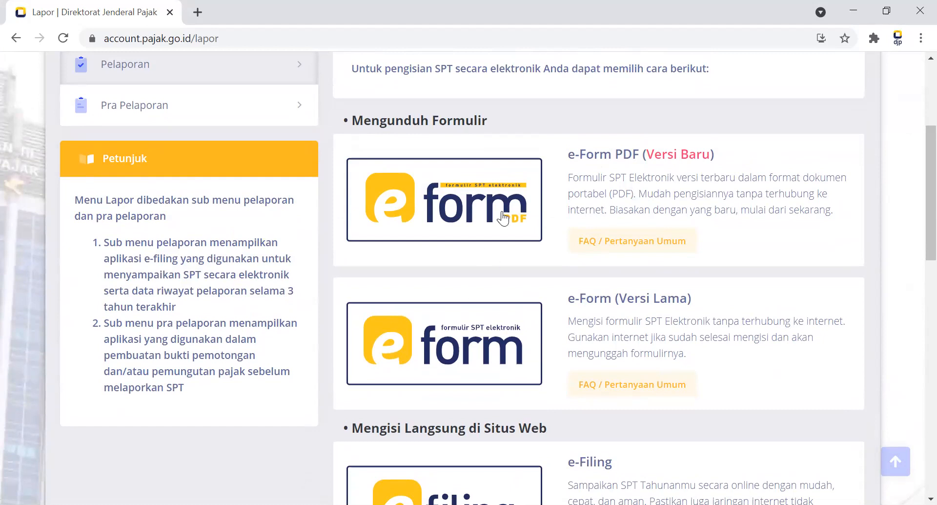
left_click(490, 315)
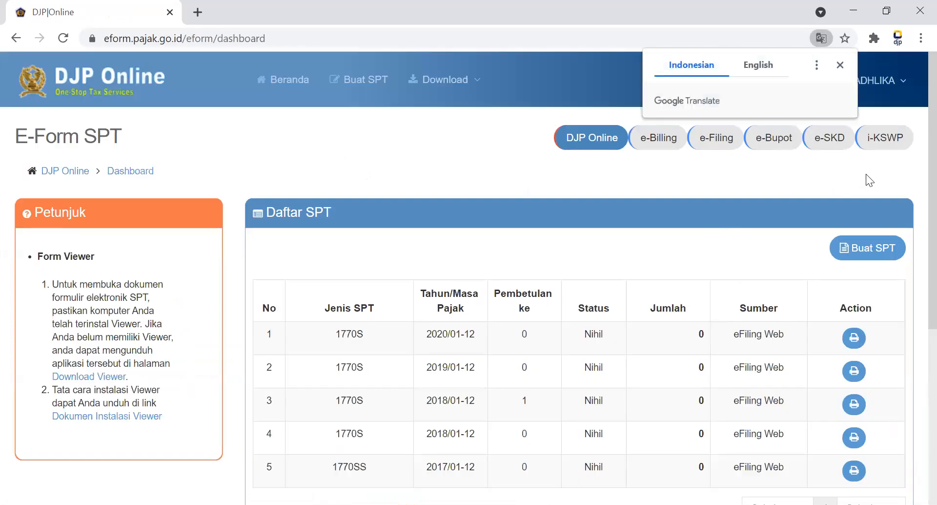
Create a new SPT, answer Ya to Usaha atau Pekerjaan bebas and choose E-Form SPT 1770.
left_click(868, 255)
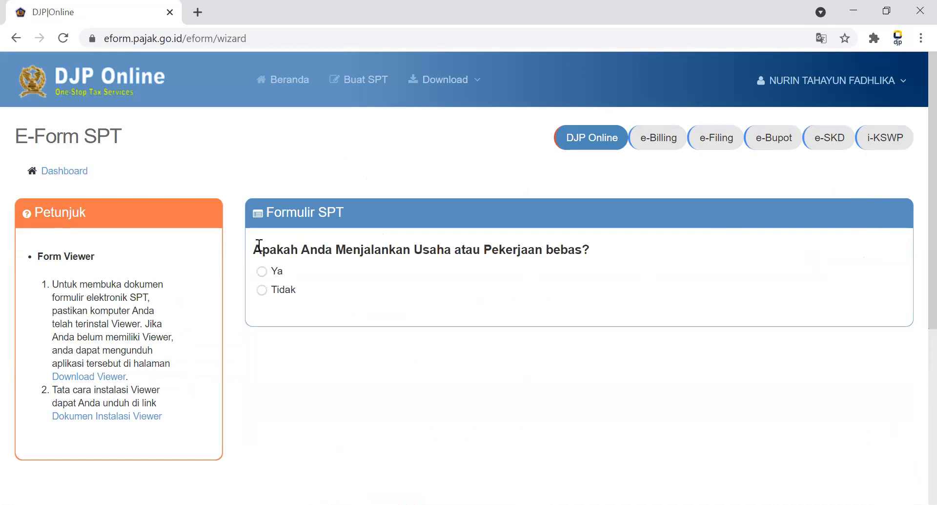
left_click(271, 274)
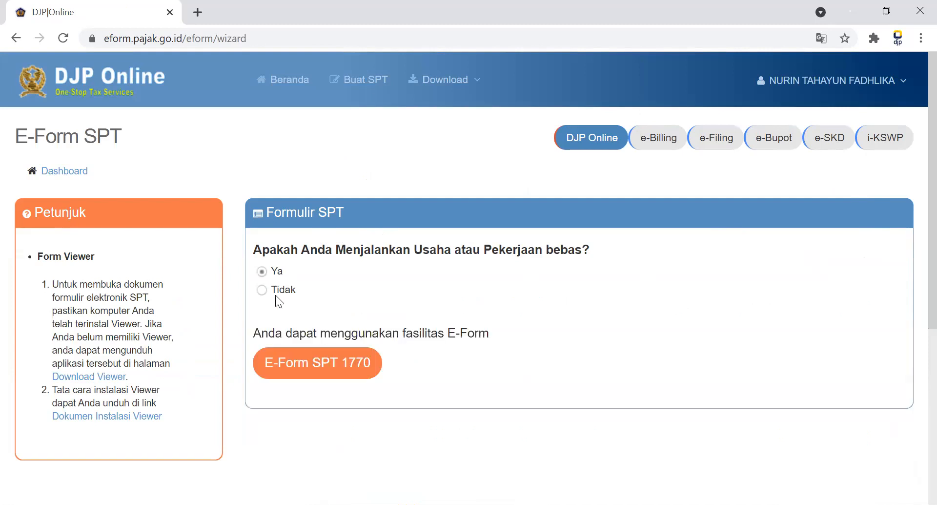
left_click(310, 358)
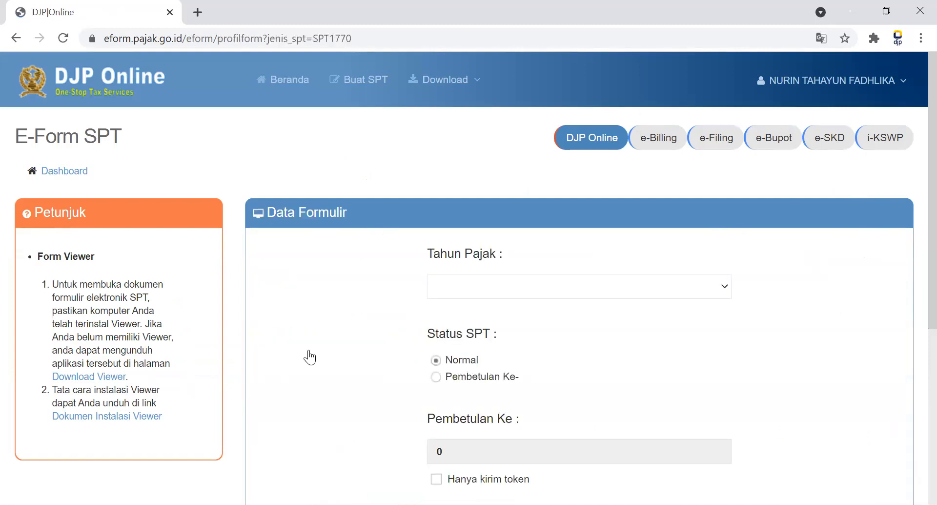
Try to request the SPT 1770 e-Form for Tahun Pajak 2020 with Normal status.
left_click(543, 295)
left_click(770, 246)
scroll(913, 186, "down", 1)
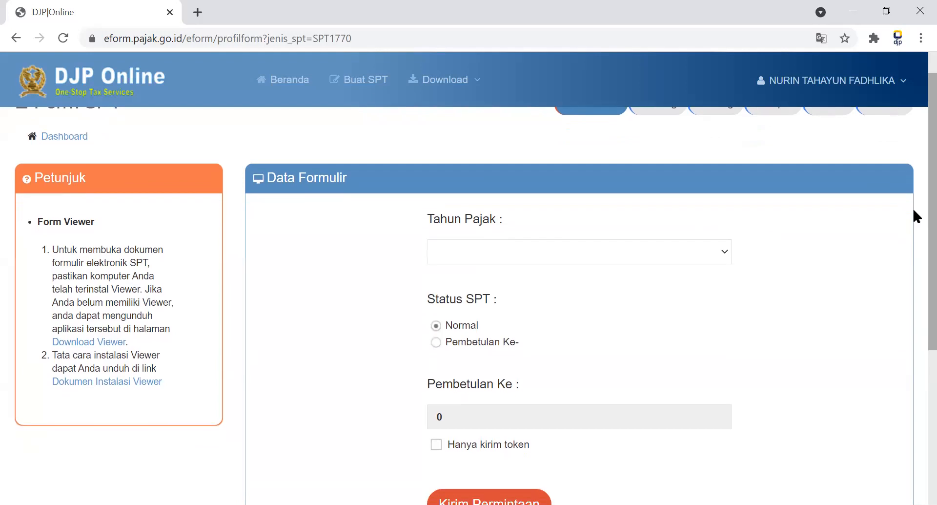
left_click(621, 250)
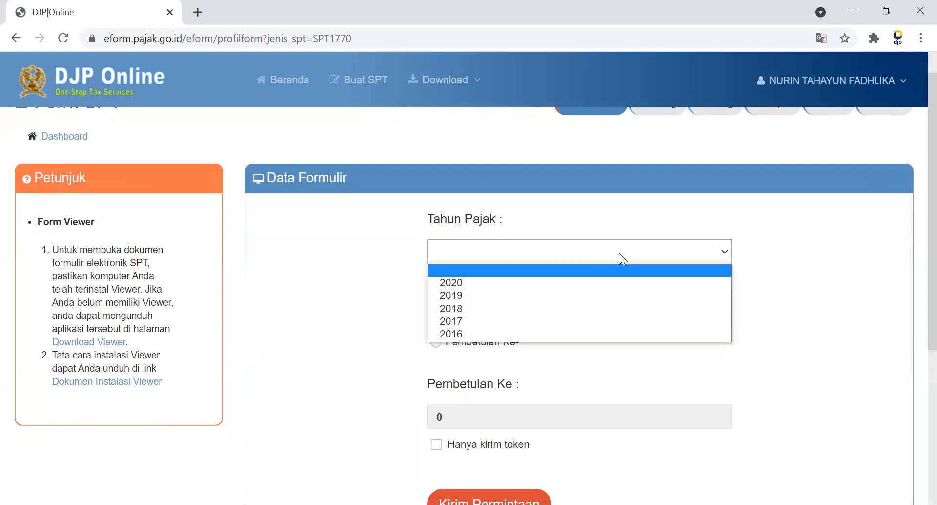
left_click(595, 285)
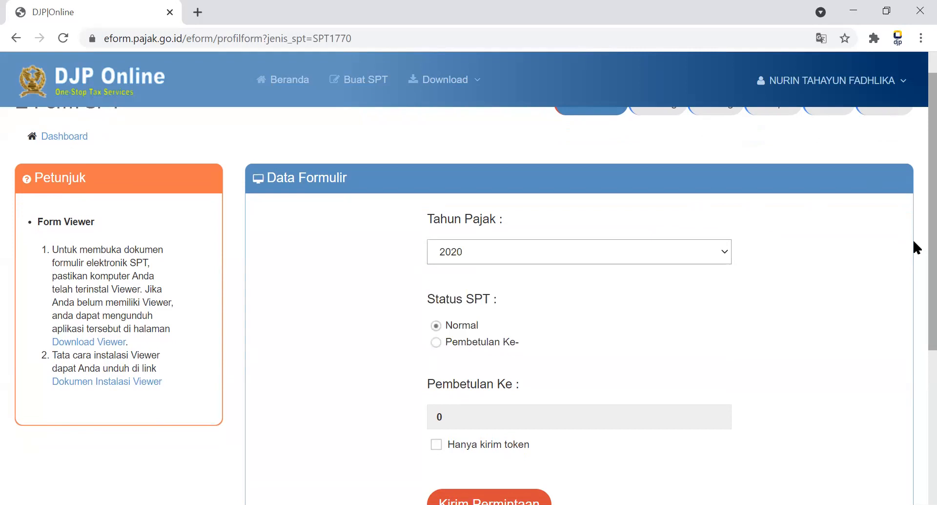
scroll(912, 239, "down", 1)
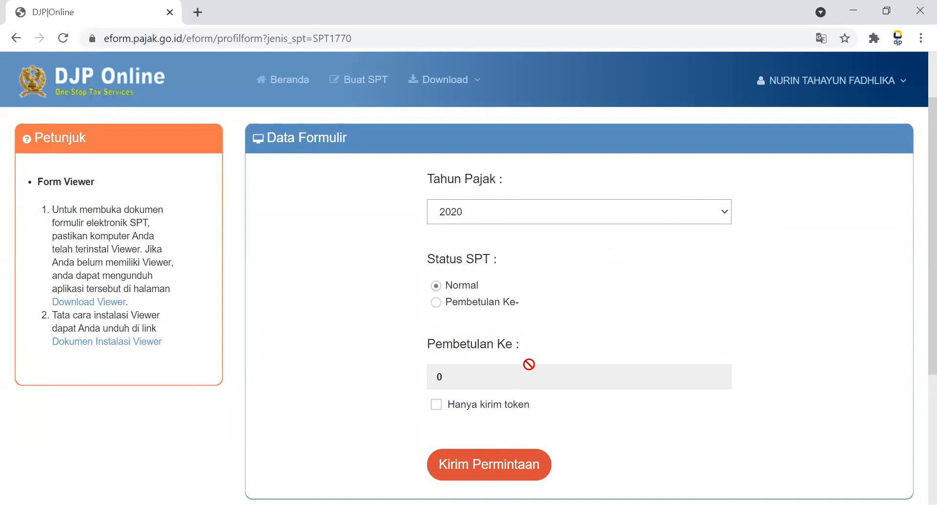
left_click(517, 465)
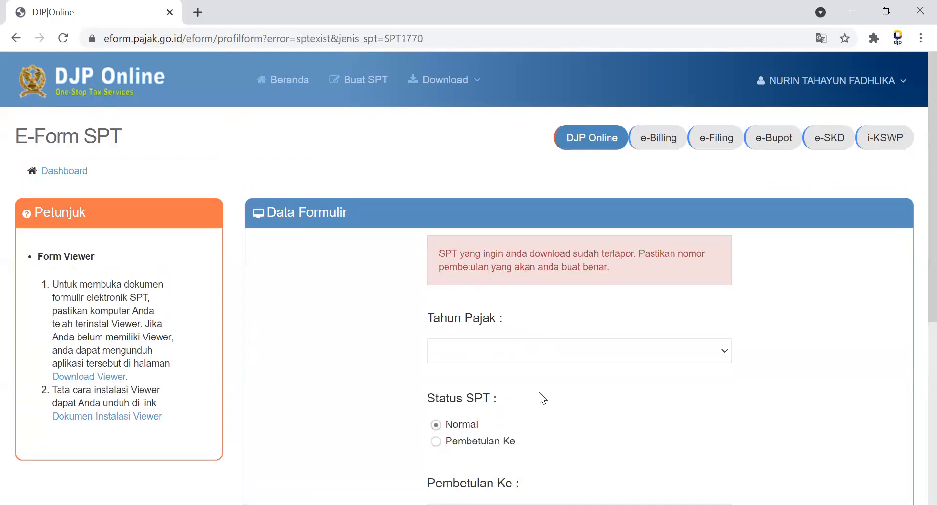
Request the SPT 1770 e-Form for Tahun Pajak 2020 with status Pembetulan Ke- and correction number 4.
left_click(538, 351)
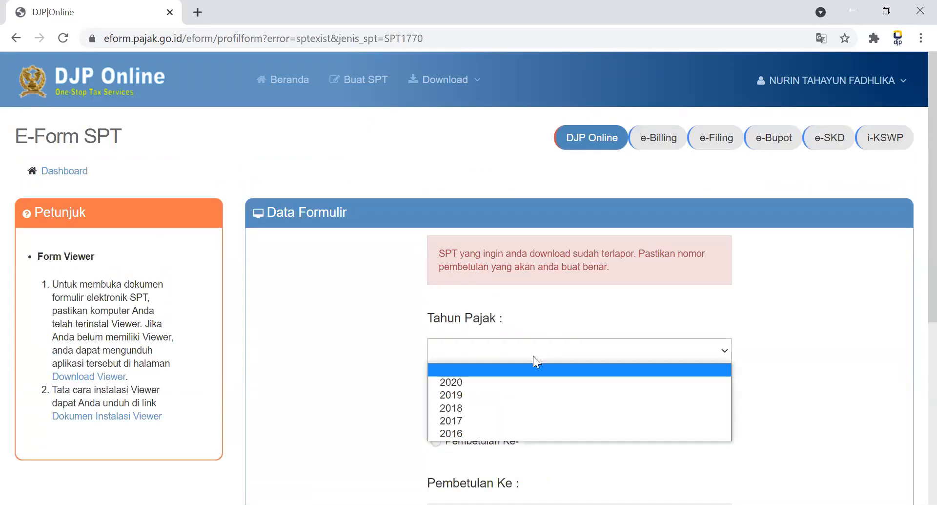
left_click(540, 383)
left_click(477, 442)
scroll(915, 264, "down", 2)
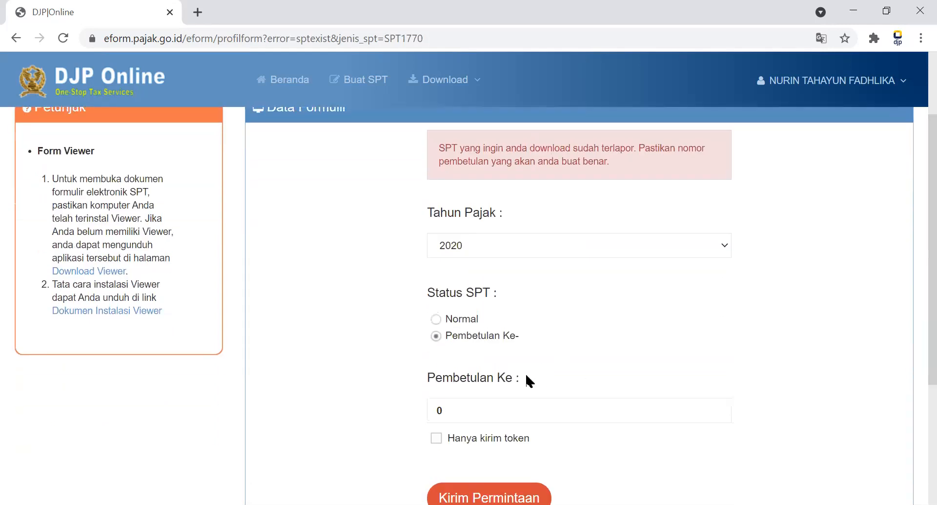
left_click(498, 419)
key("BackSpace")
type("4")
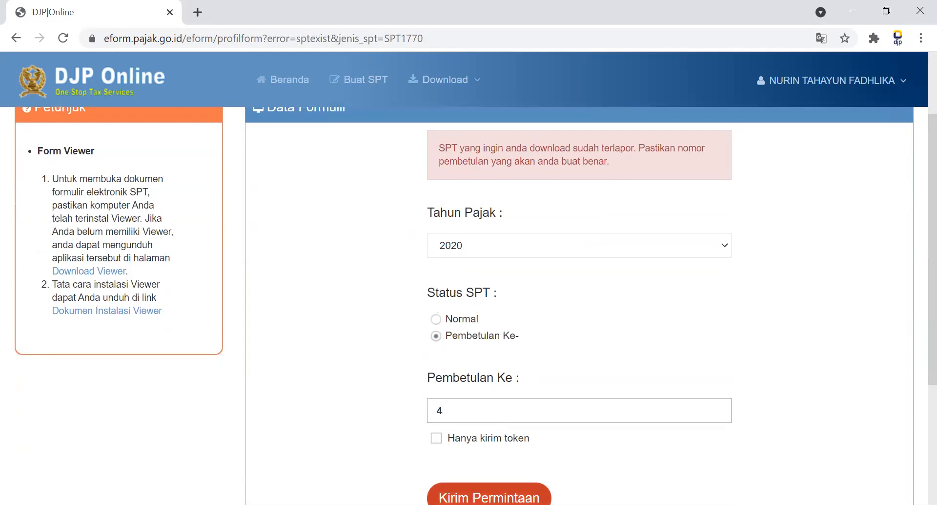
left_click(488, 496)
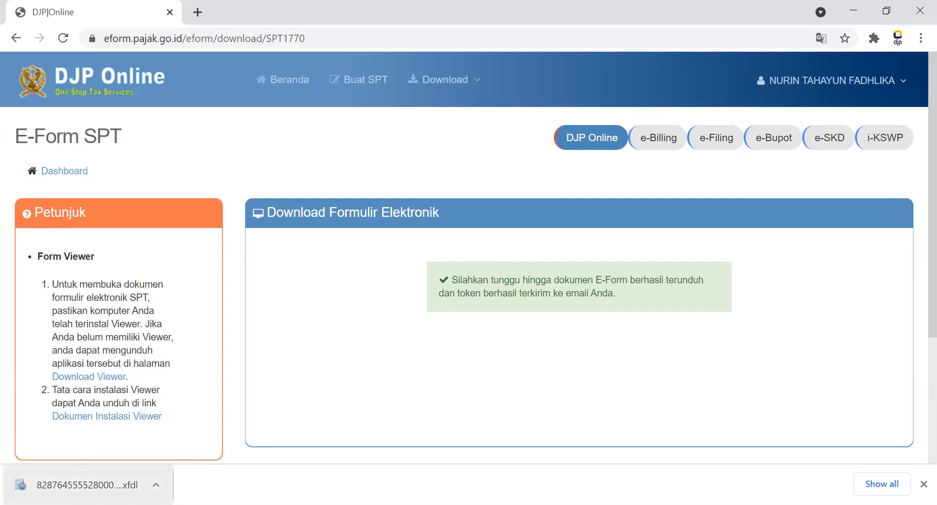
Open the downloaded .xfdl form in IBM Forms Viewer and select Pencatatan on Lampiran 1770 - IV.
left_click(83, 485)
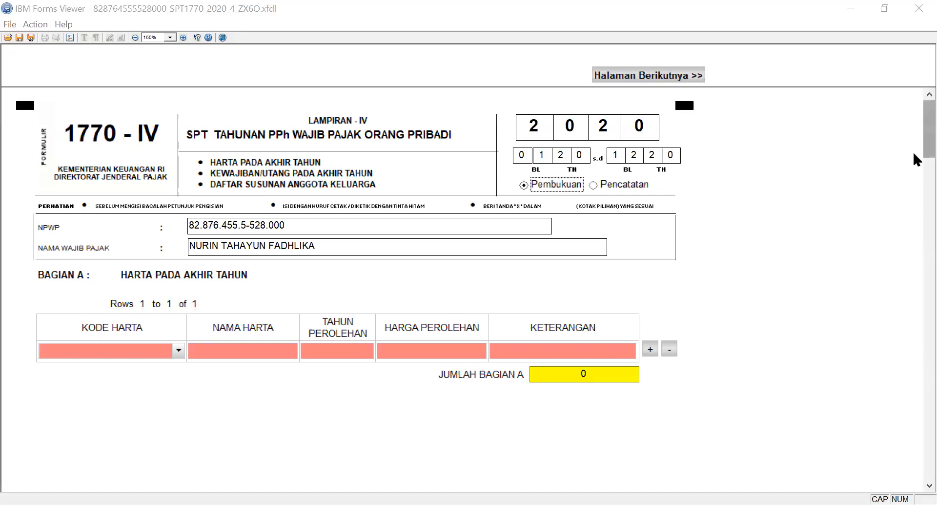
scroll(913, 150, "down", 1)
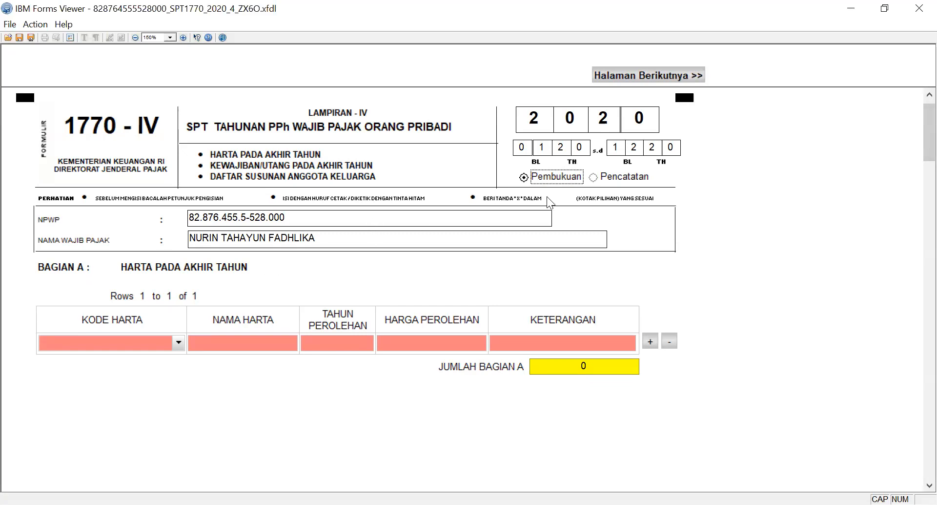
left_click(596, 177)
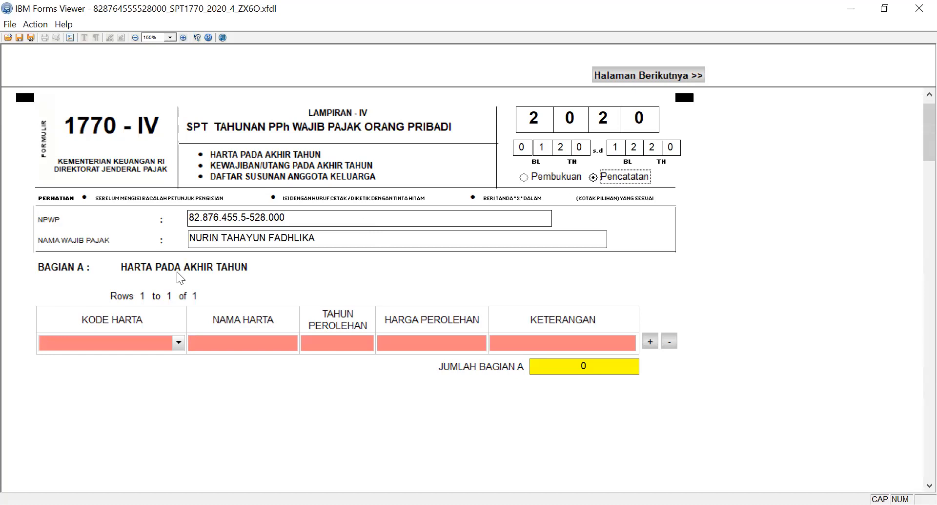
In Bagian A, choose Kode Harta 011 - Uang Tunai and enter UANG TUNAI as Nama Harta.
left_click(180, 343)
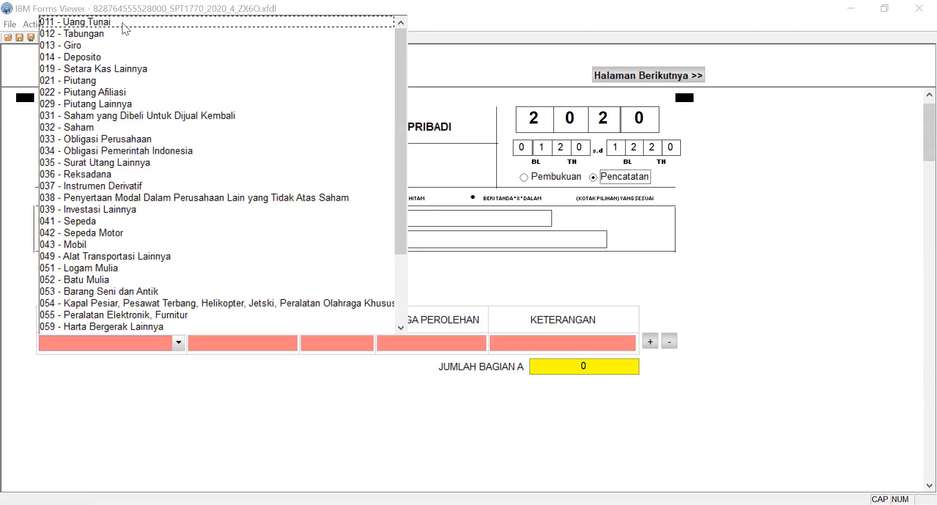
left_click(92, 22)
left_click(221, 344)
type("UANG")
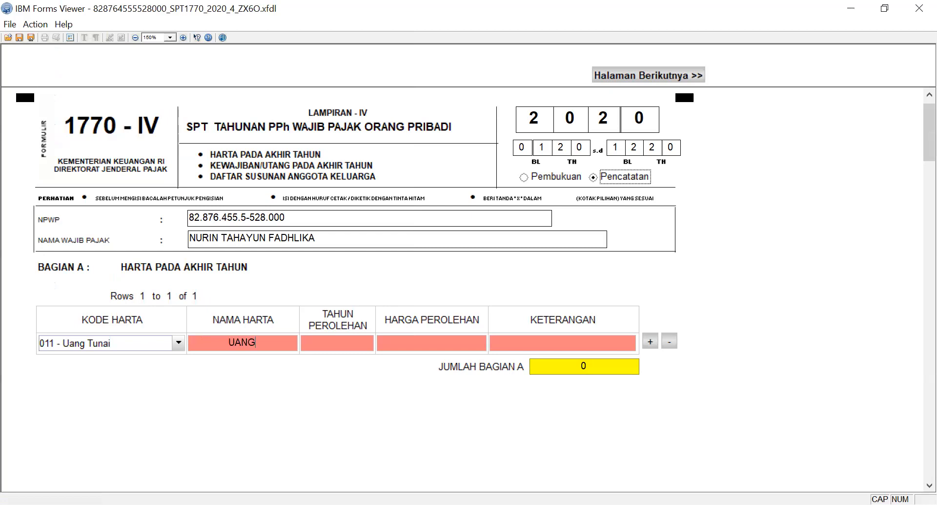
type(" TUNAI")
Complete the cash asset row with Tahun Perolehan 2020, Harga Perolehan 1,000,000,000 and Keterangan BANK BNI.
left_click(356, 345)
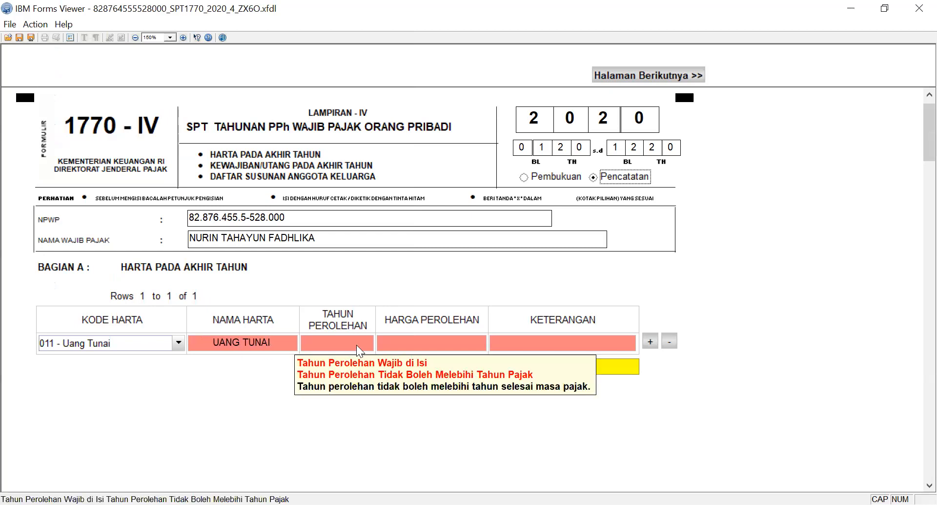
type("2020")
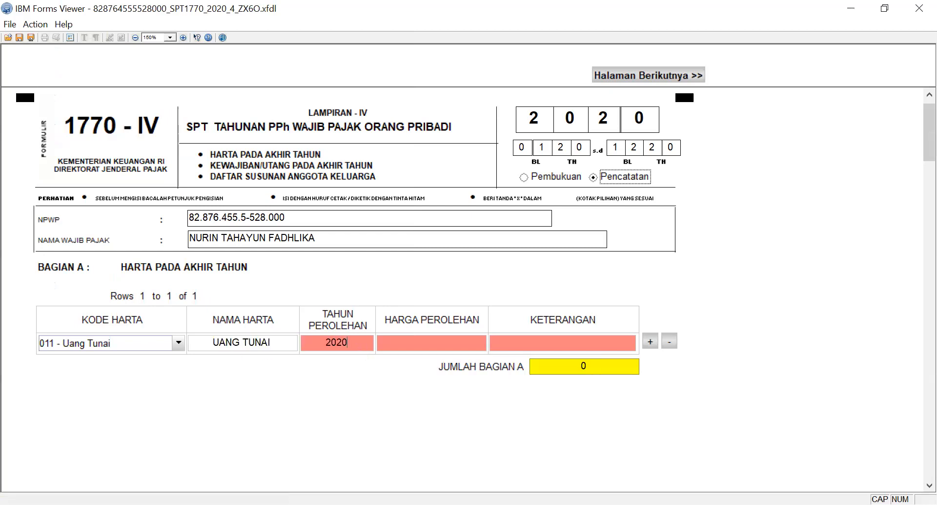
key("Tab")
type("1,000,000,000")
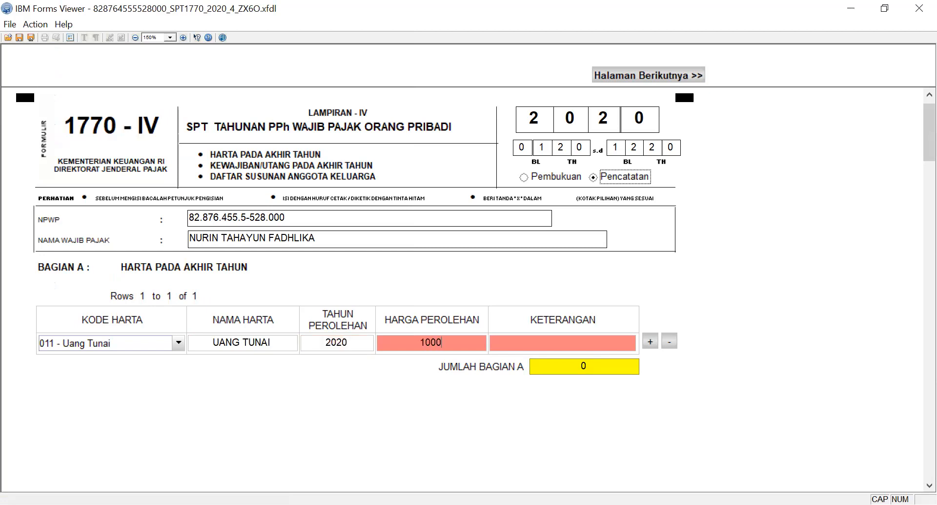
key("Tab")
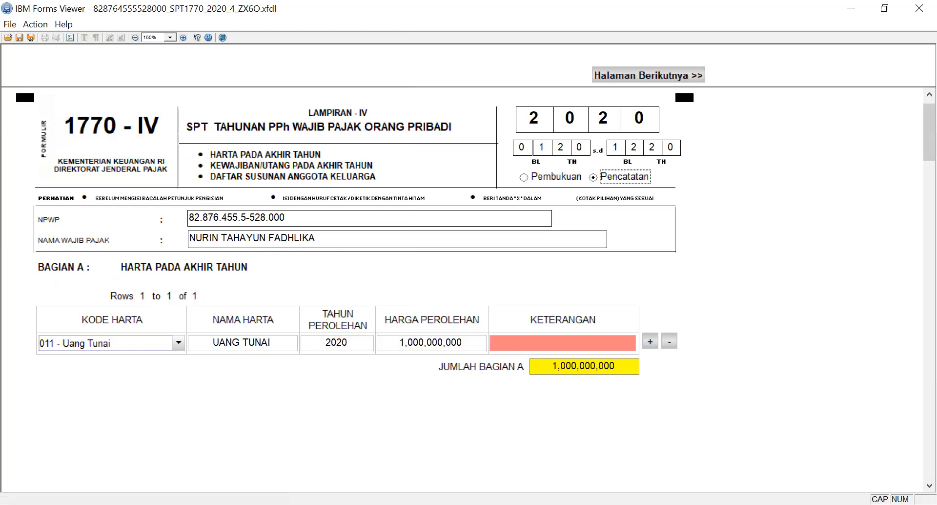
type("BANK BNI")
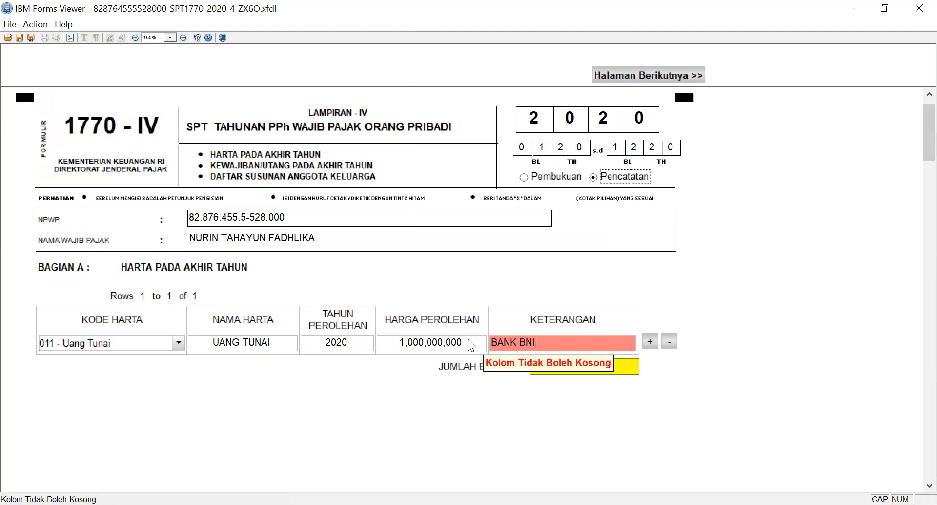
left_click(450, 341)
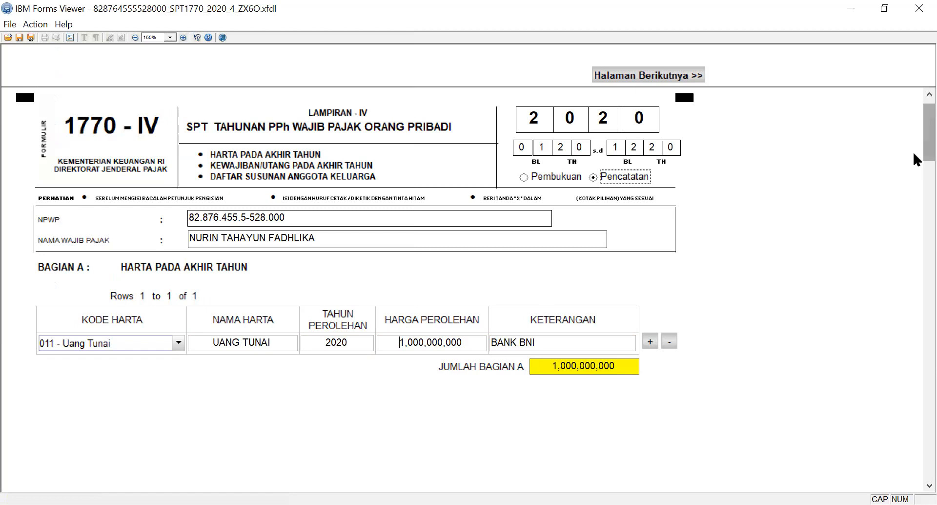
Add a blank second row to the Bagian A asset table and remove it again.
scroll(912, 151, "down", 1)
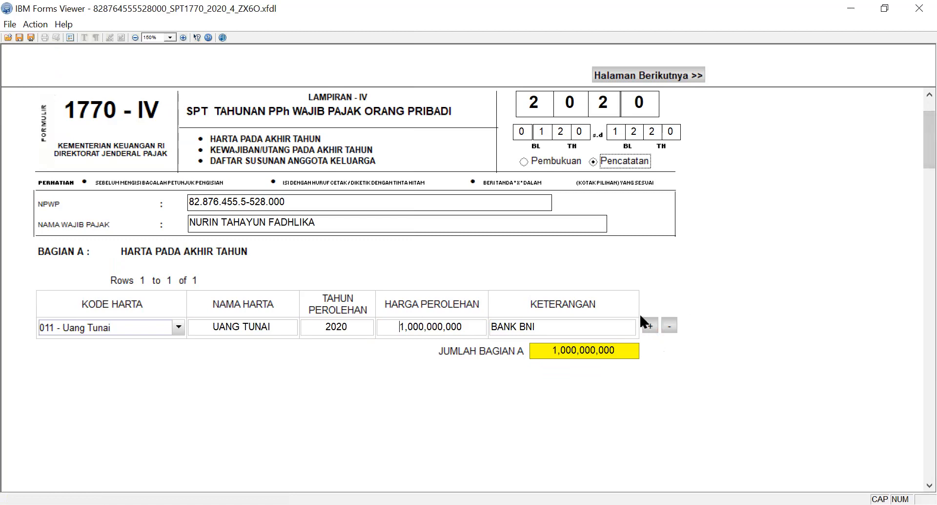
left_click(647, 324)
left_click(646, 324)
left_click(667, 324)
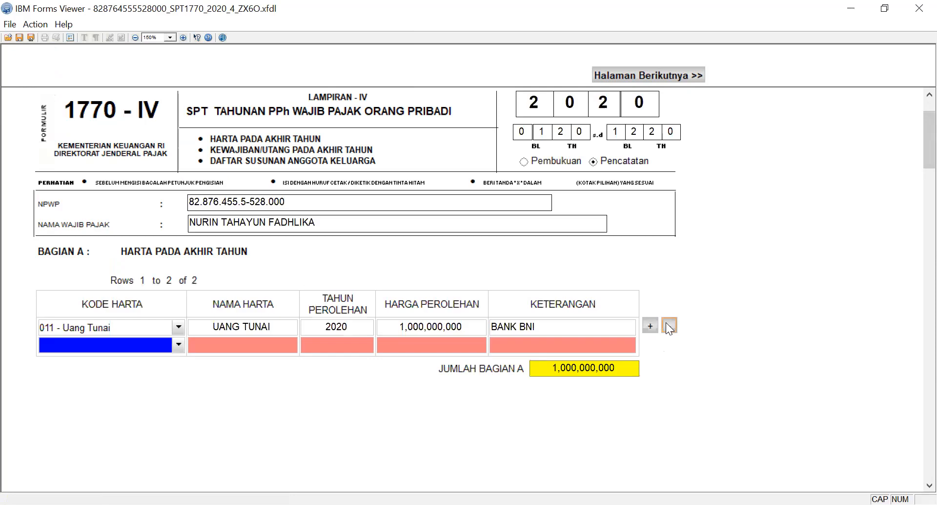
left_click(668, 324)
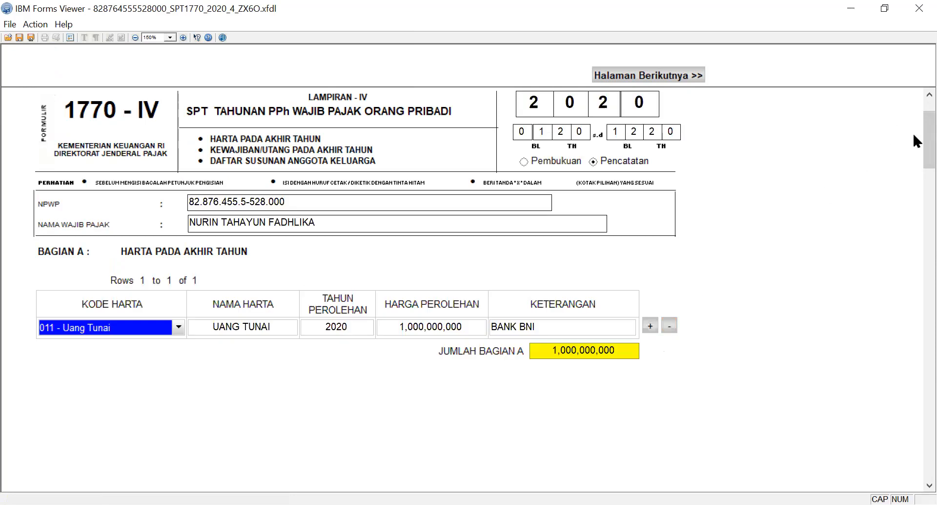
Fill in the family member row in Bagian C with the name AYAH, the NIK, Hubungan Keluarga AYAH and Pekerjaan KARYAWAN.
left_click_drag(914, 157, 913, 306)
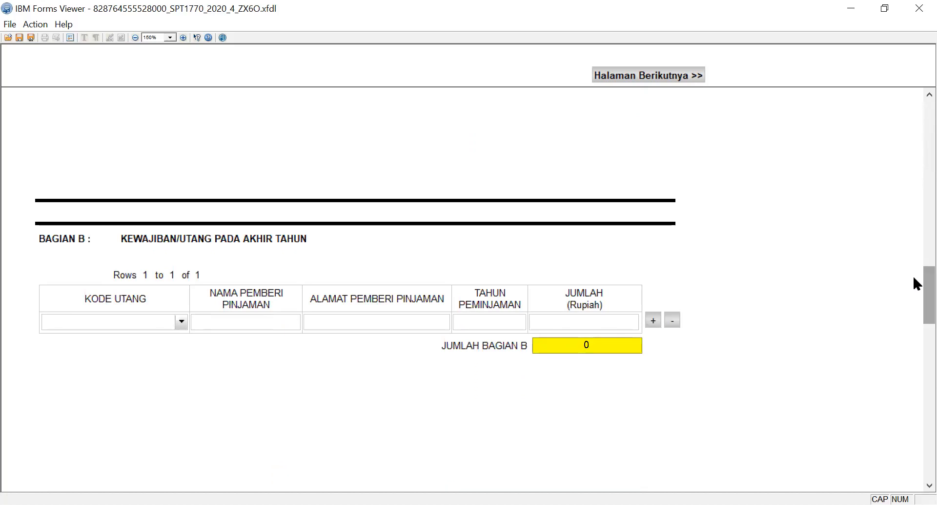
left_click_drag(913, 274, 912, 394)
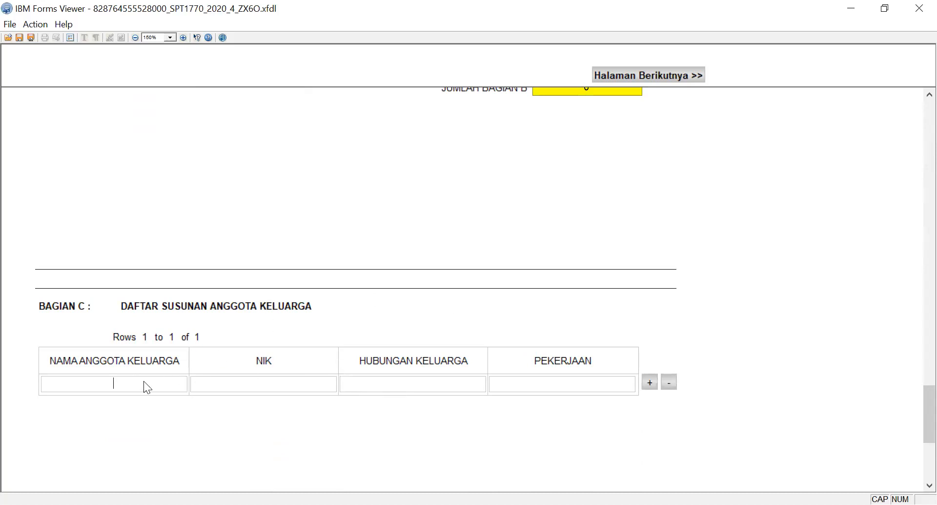
type("AYAH")
key("Tab")
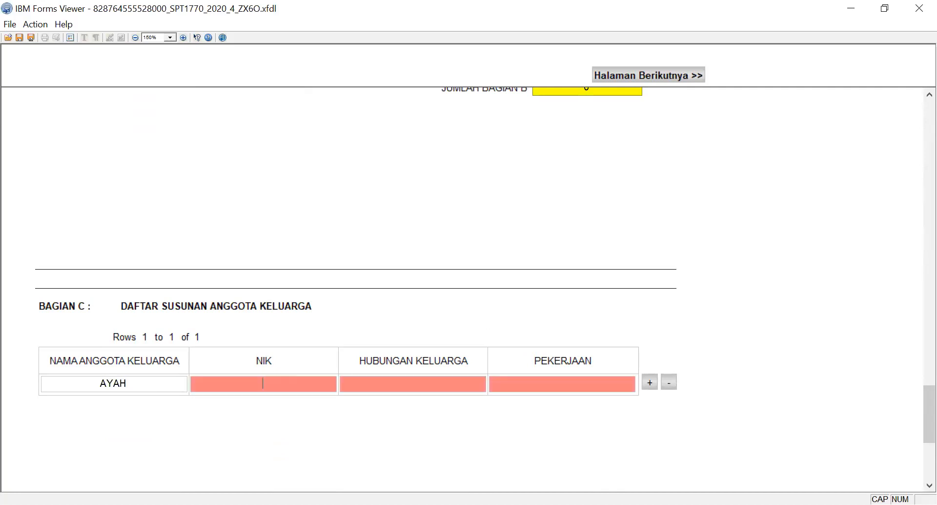
type("3333000000000000")
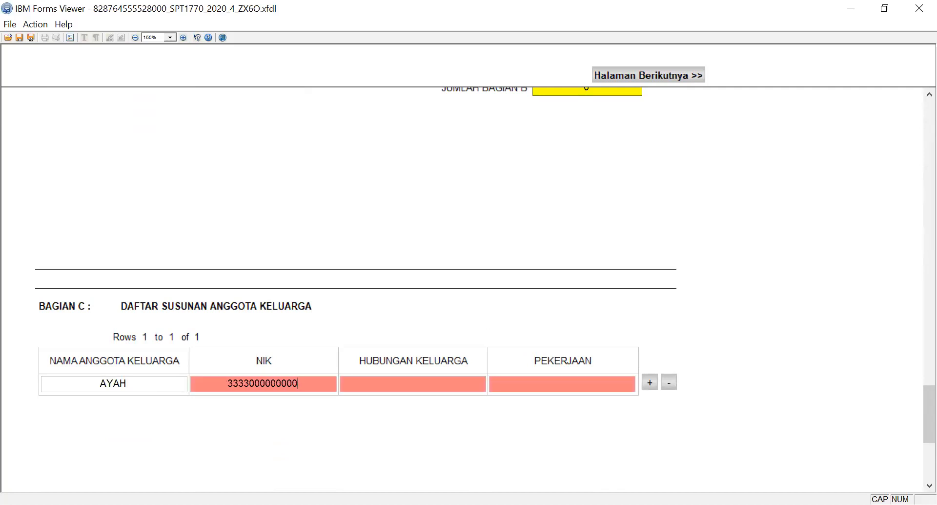
key("Tab")
type("AYAH")
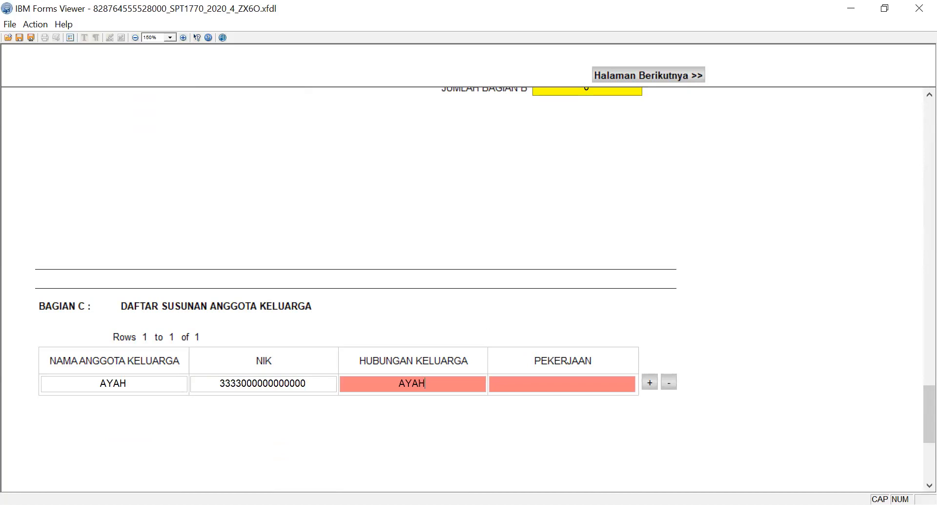
key("Tab")
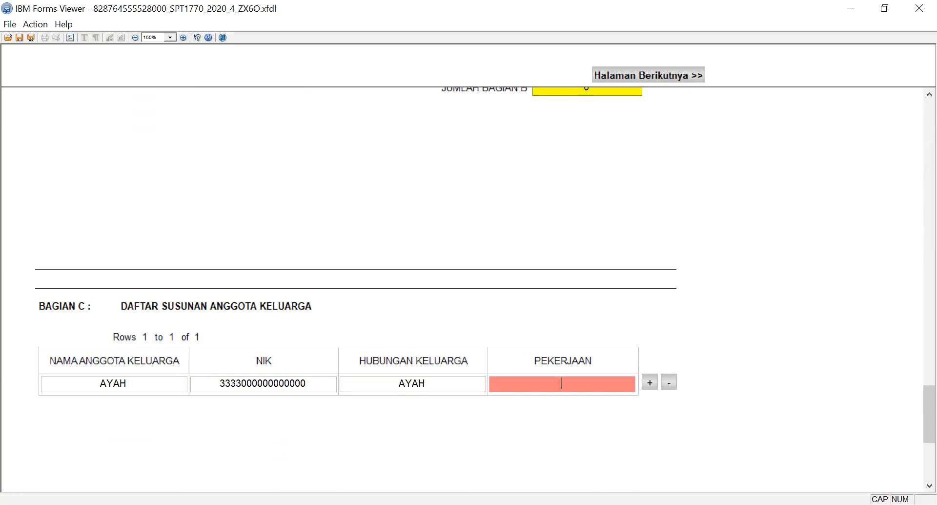
type("KARYAWAN")
left_click(374, 379)
Go on to Lampiran 1770 - III and examine the types of final-taxed income listed in Bagian A.
left_click_drag(913, 387, 914, 115)
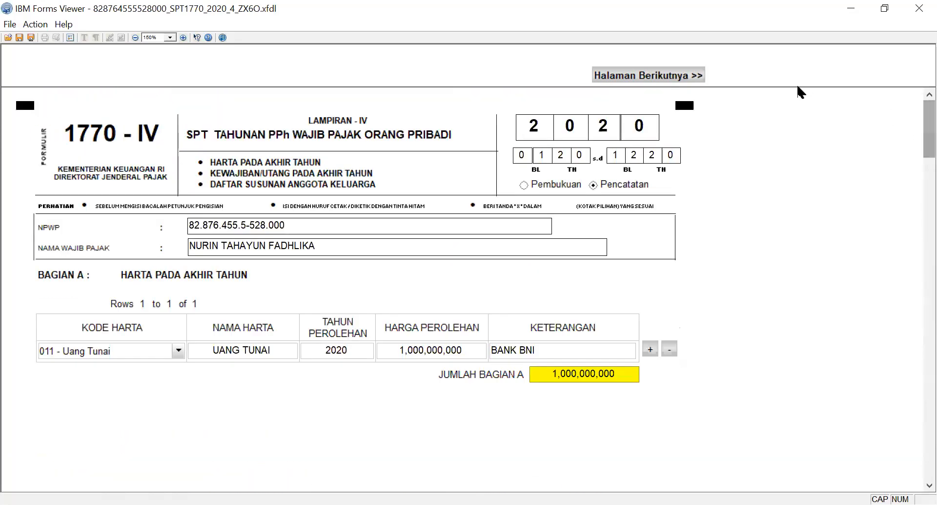
left_click(682, 74)
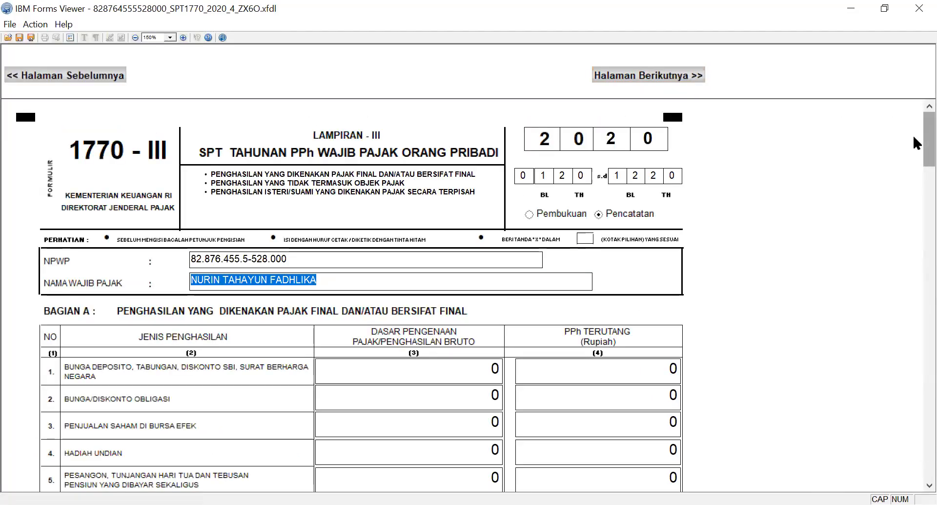
scroll(913, 134, "down", 1)
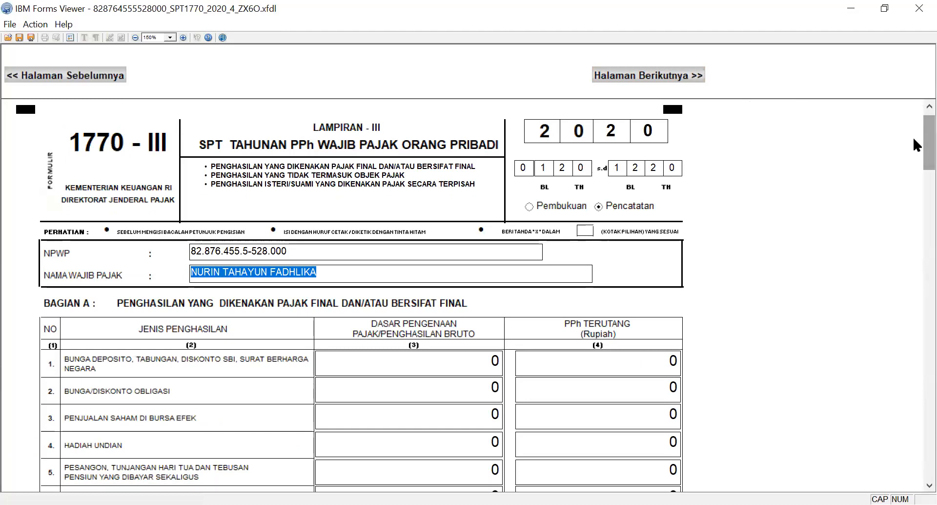
scroll(913, 142, "down", 5)
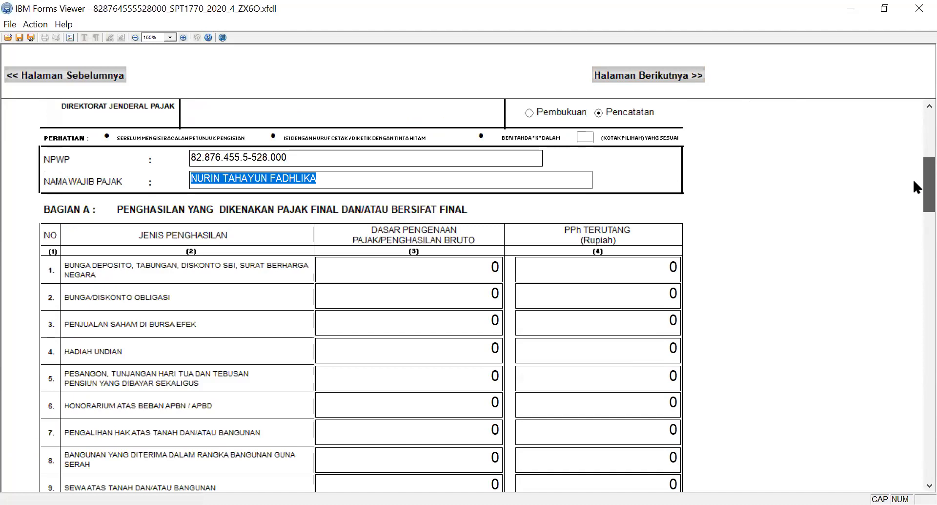
scroll(914, 181, "down", 2)
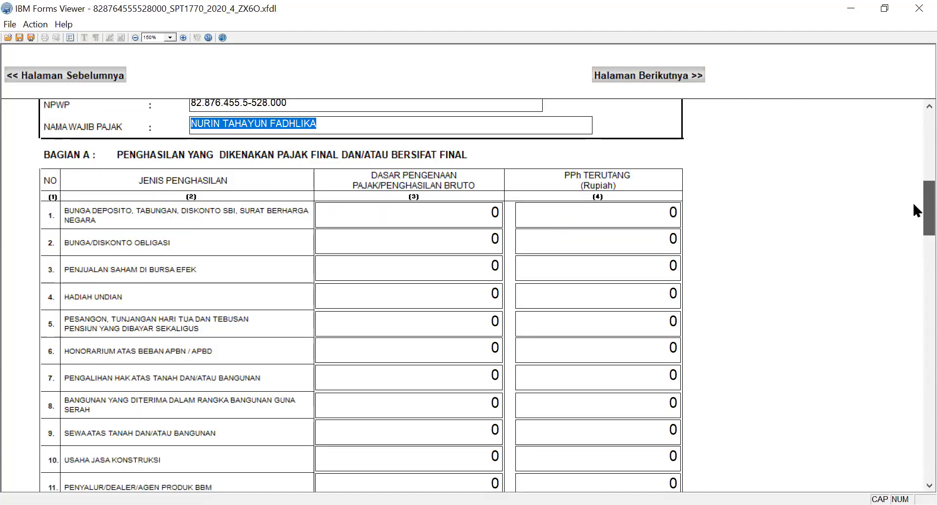
scroll(915, 204, "up", 1)
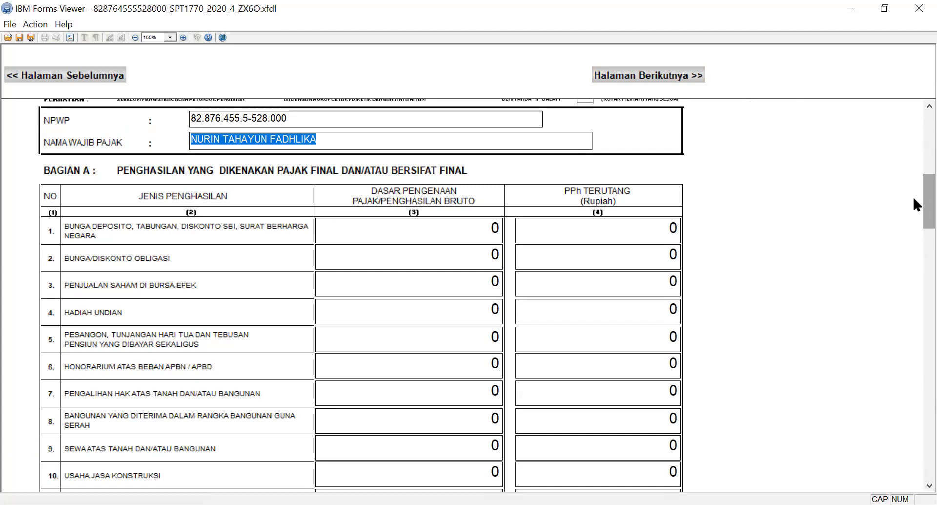
left_click_drag(913, 196, 913, 279)
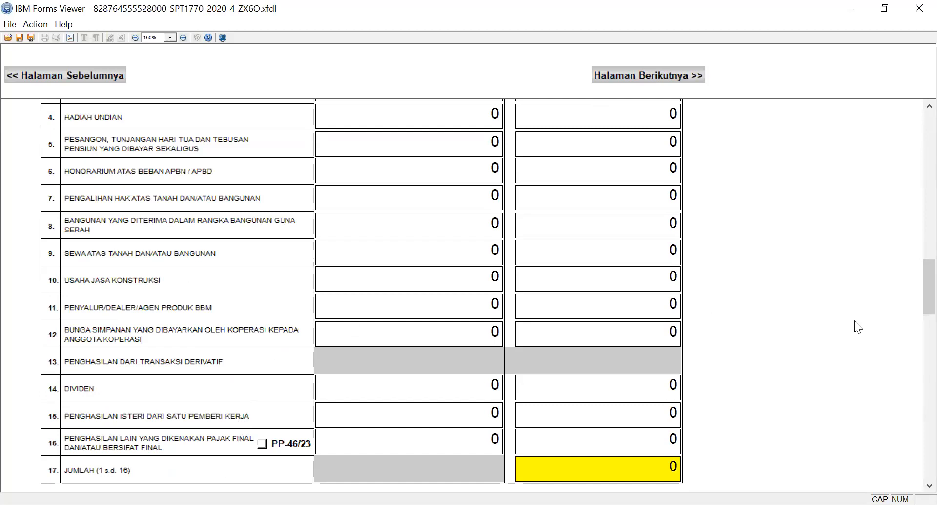
left_click_drag(913, 274, 913, 245)
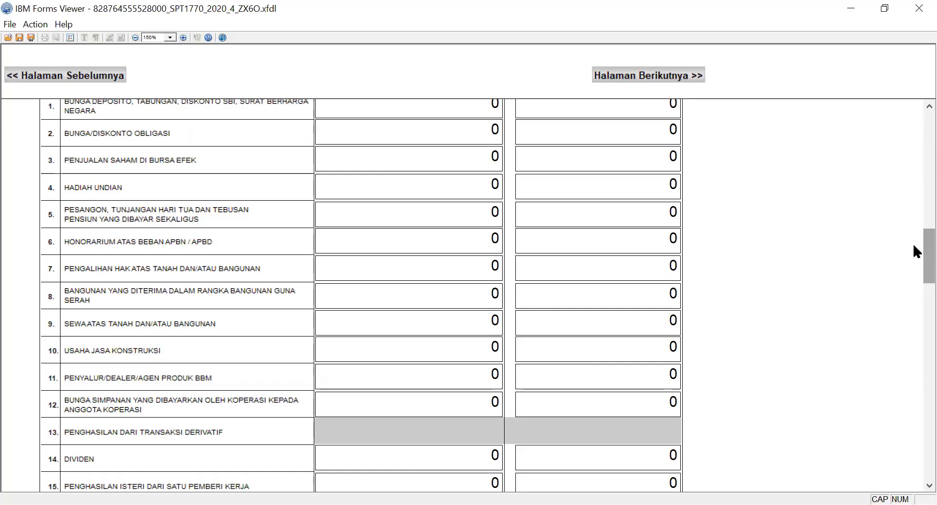
scroll(914, 255, "down", 1)
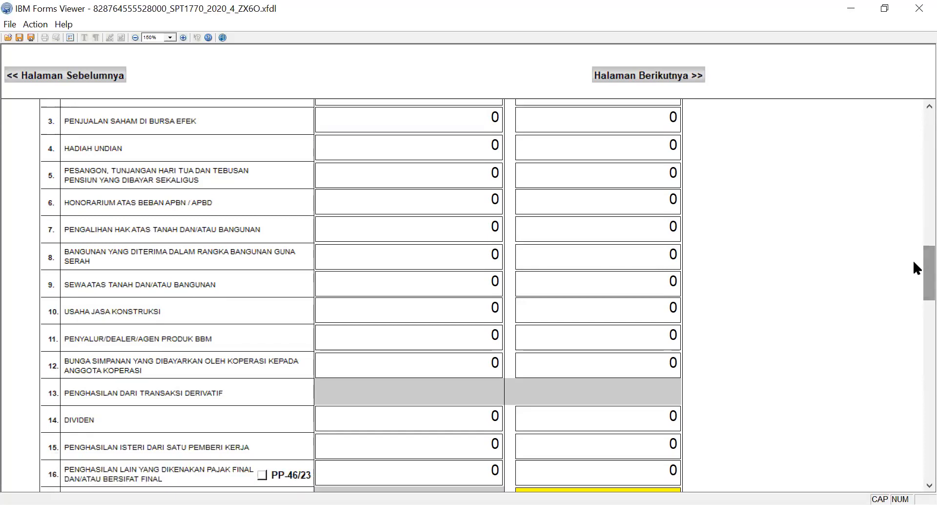
scroll(914, 261, "up", 3)
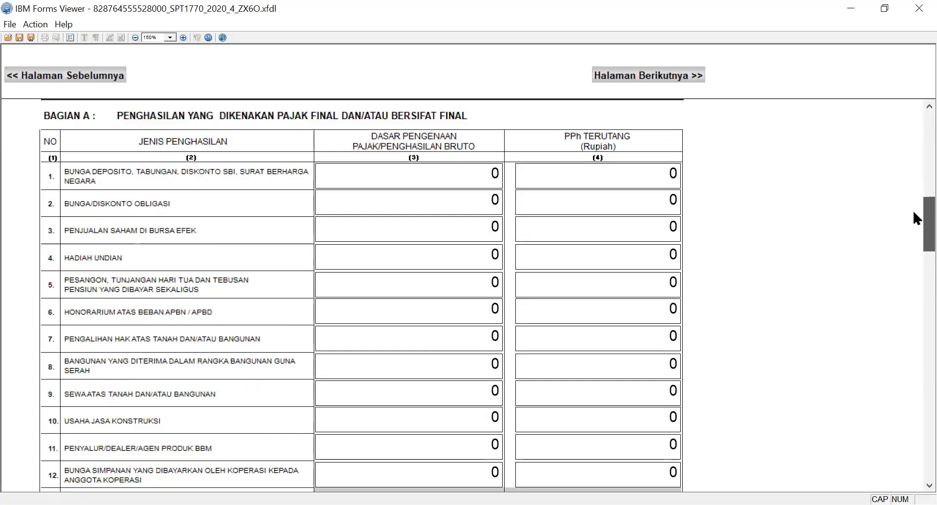
scroll(913, 215, "down", 3)
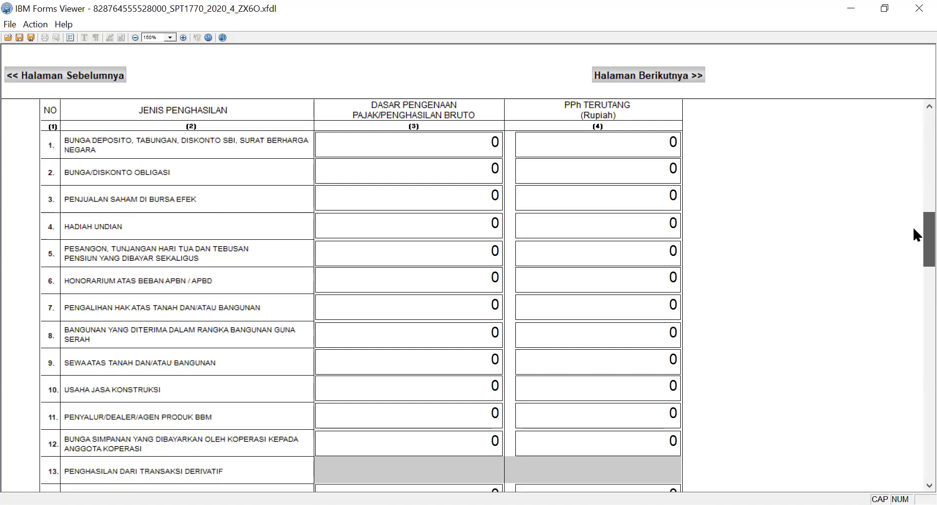
scroll(913, 269, "down", 1)
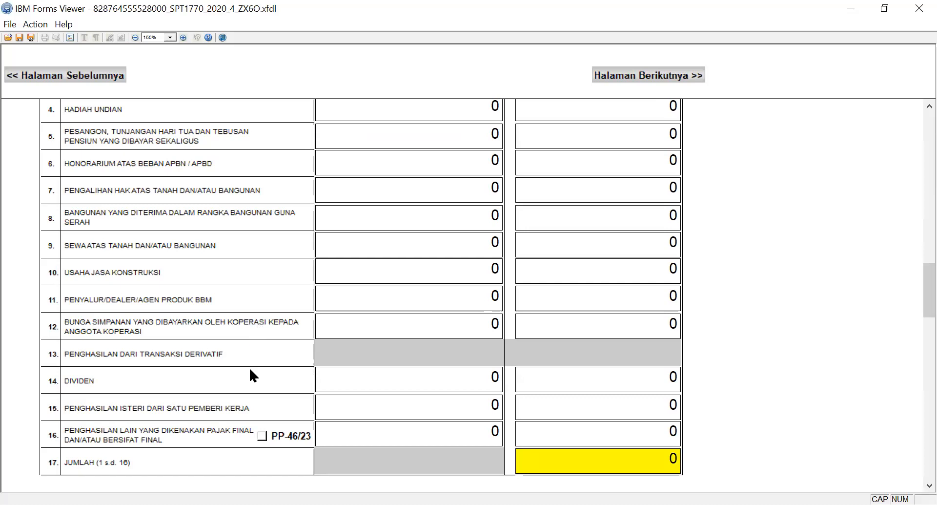
Mark PP-46/23 for other final-taxed income in row 16 and open the PP-46/23 income list.
left_click(262, 435)
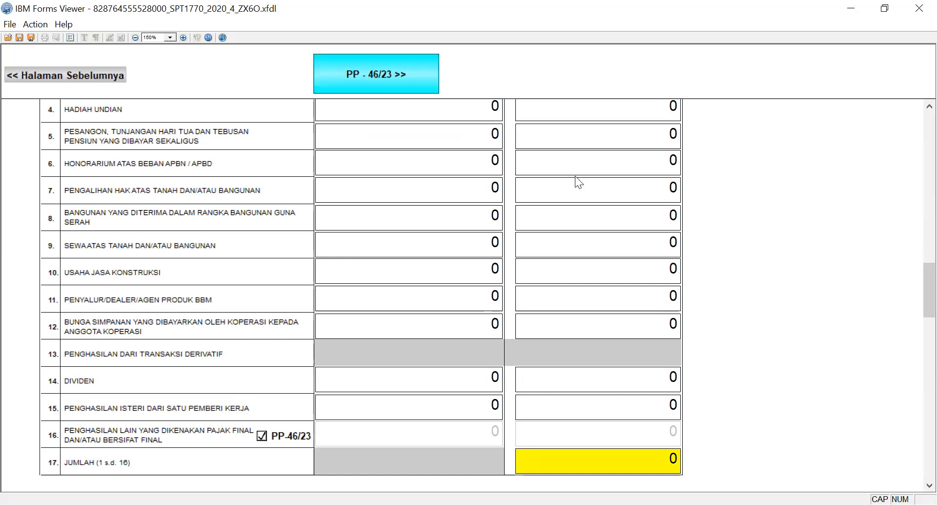
mouse_move(913, 290)
left_mouse_down()
mouse_move(912, 247)
mouse_move(914, 290)
left_mouse_up()
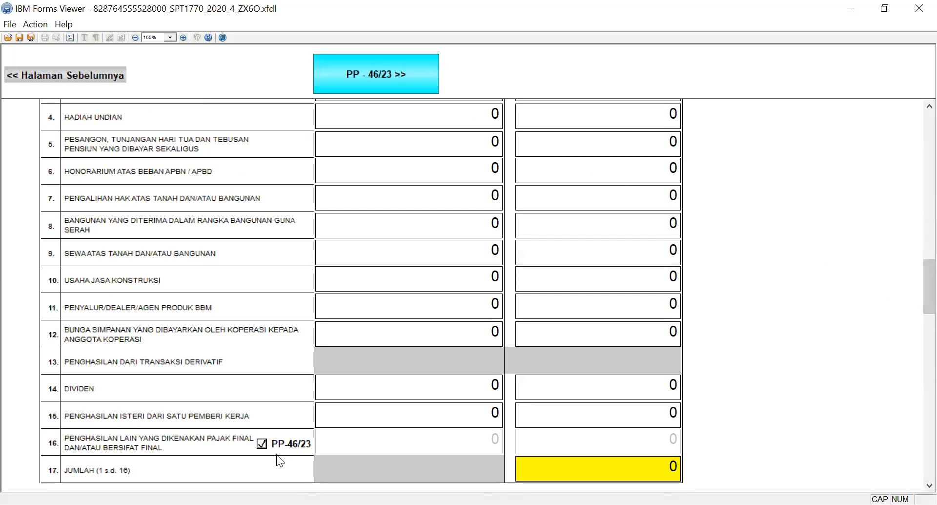
left_click(263, 443)
left_click(357, 82)
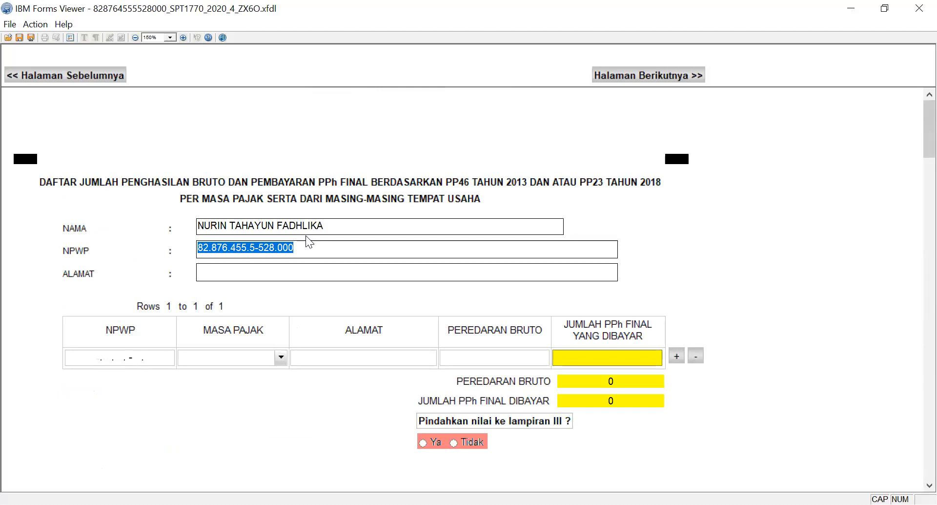
Enter the taxpayer's NPWP in the first row of the PP46/PP23 gross income table.
left_click(78, 363)
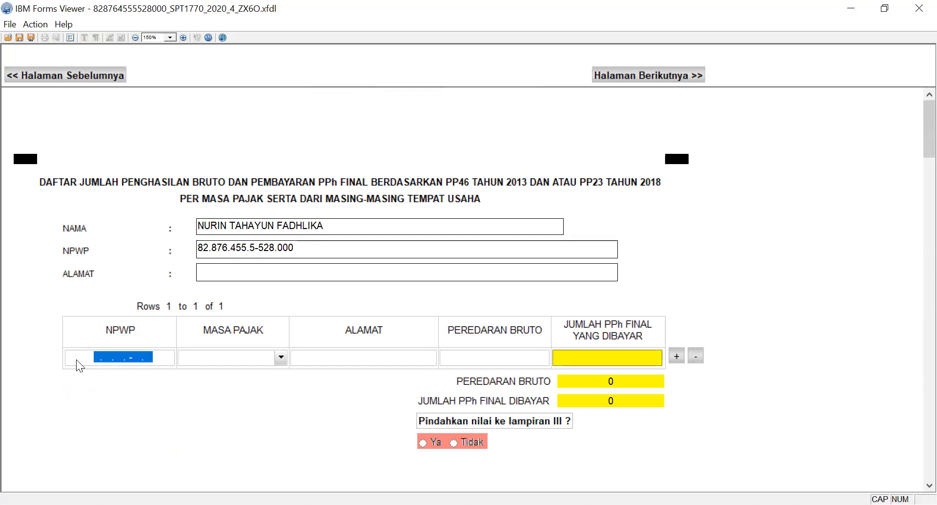
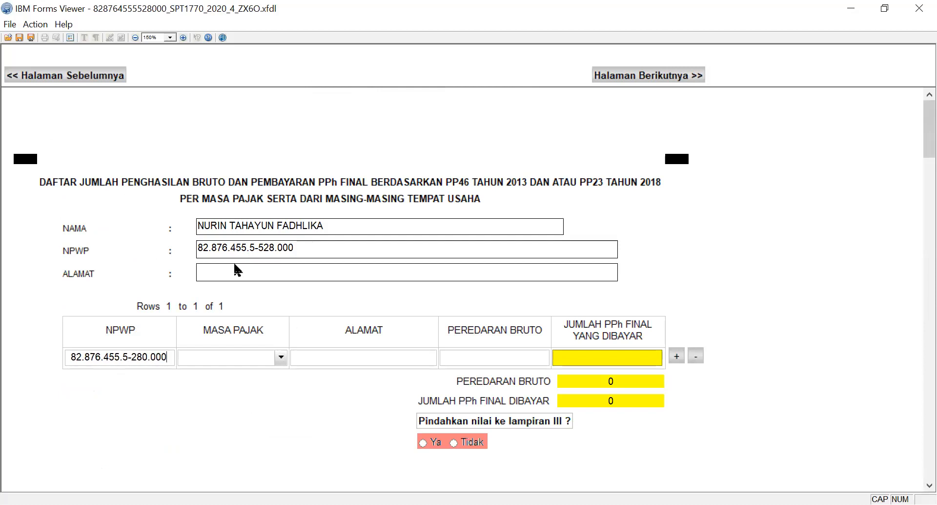
Complete the gross income row with Masa Pajak Februari, Alamat JKT and Peredaran Bruto 5,000,000.
left_click(264, 356)
left_click(264, 357)
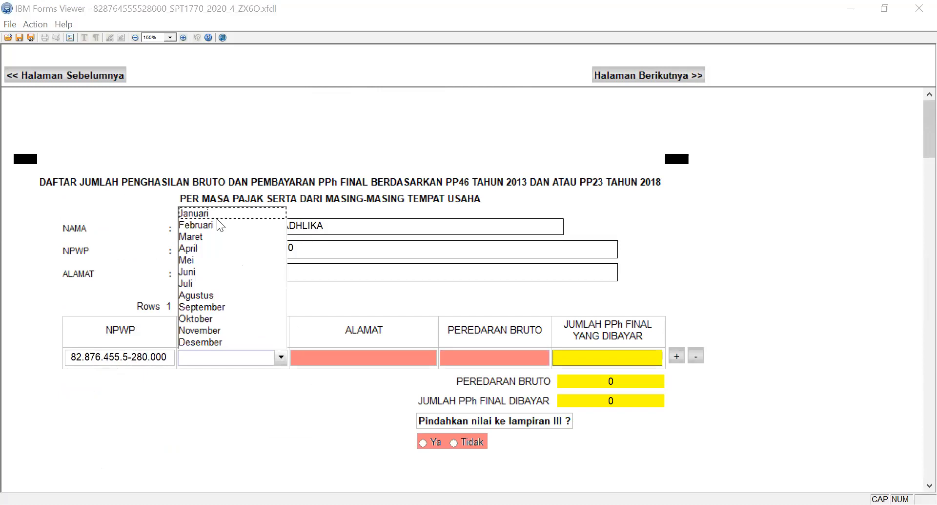
left_click(218, 224)
left_click(354, 357)
type("JKT")
key("Tab")
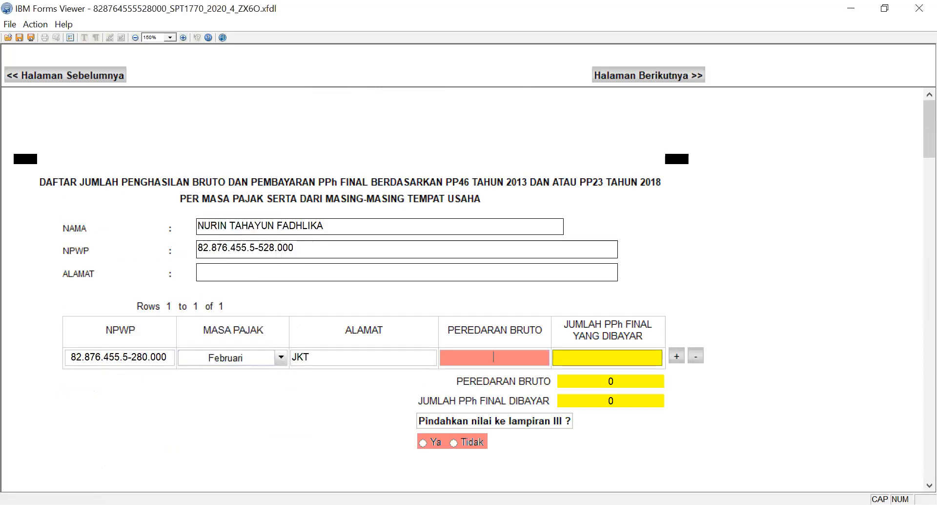
type("5000000")
key("Tab")
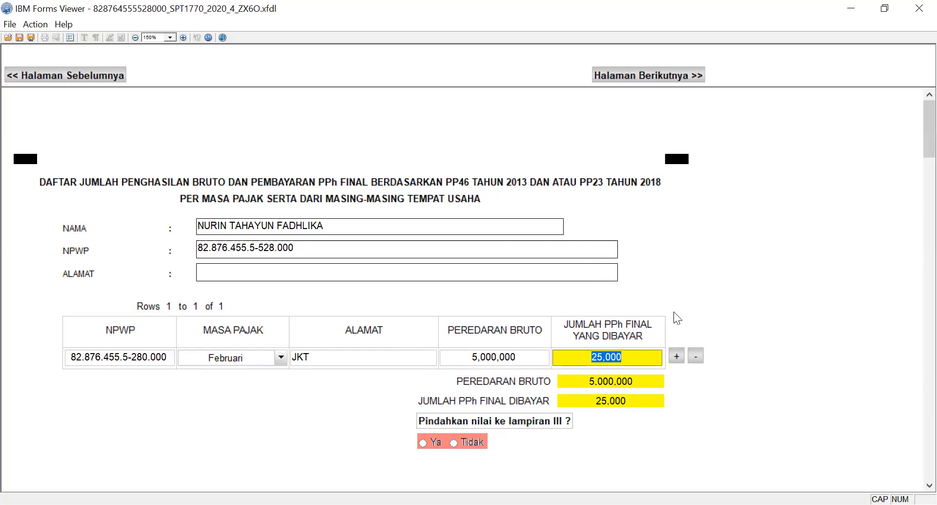
Choose Ya to transfer the PP46/PP23 values to Lampiran III and go on to Lampiran 1770 - II.
left_click(423, 442)
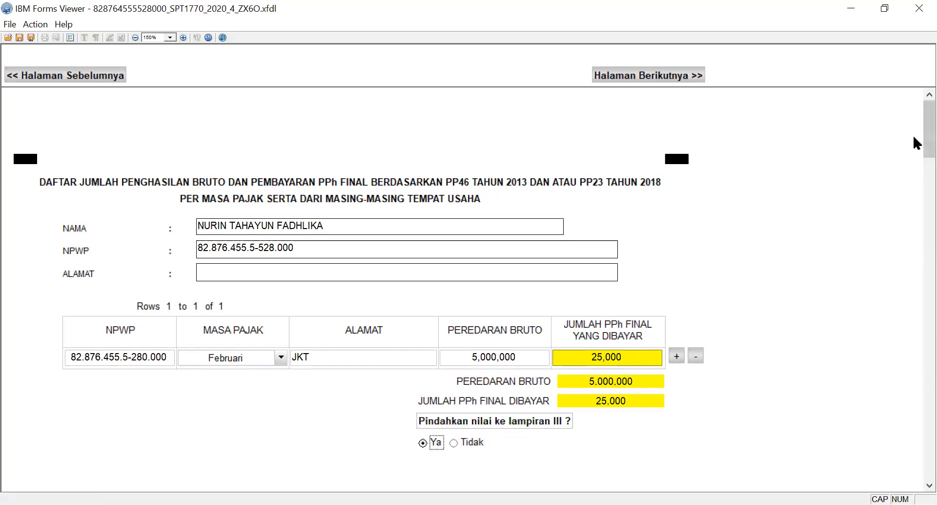
left_click_drag(917, 132, 916, 74)
left_click(650, 69)
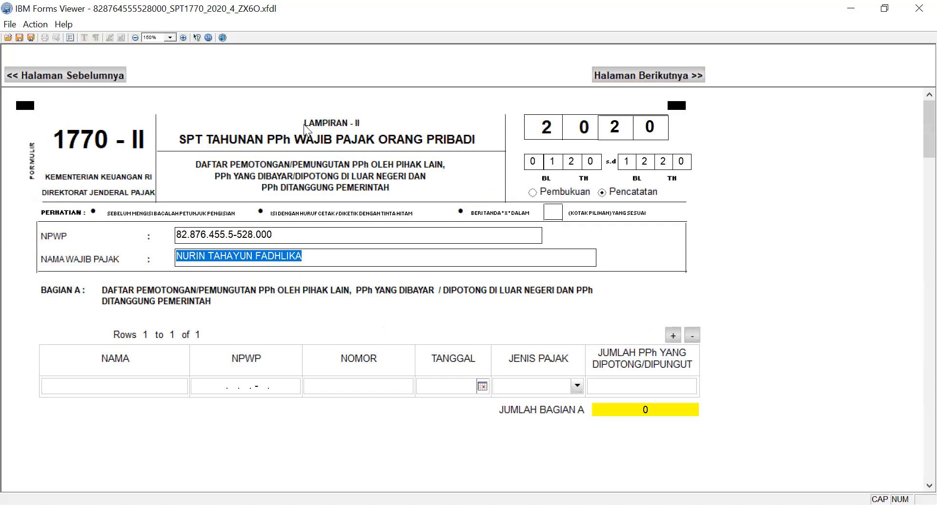
Return to Lampiran 1770 - III and enter 8,000,000 for Bantuan / Sumbangan / Hibah in Bagian B.
left_click(104, 76)
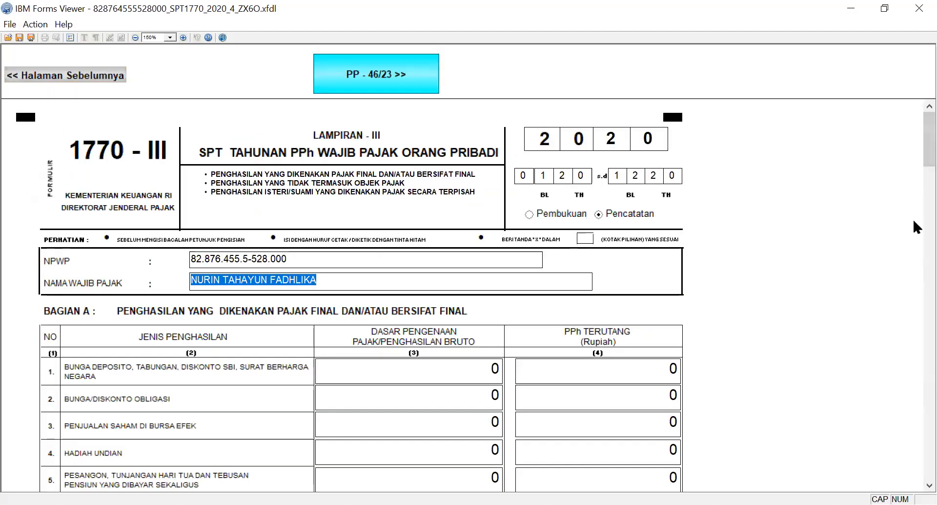
scroll(914, 182, "down", 1)
left_click_drag(913, 321, 913, 424)
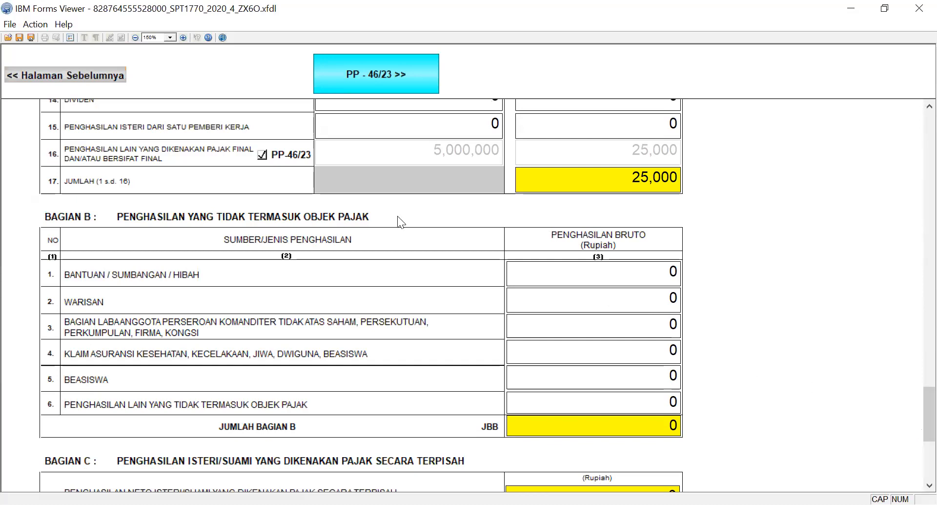
left_click(628, 268)
type("8000000")
key("Tab")
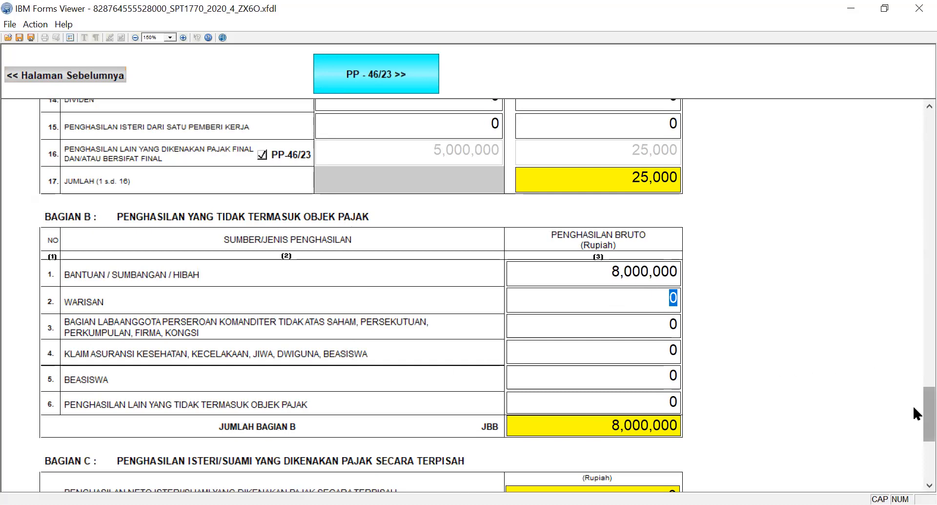
scroll(913, 397, "down", 2)
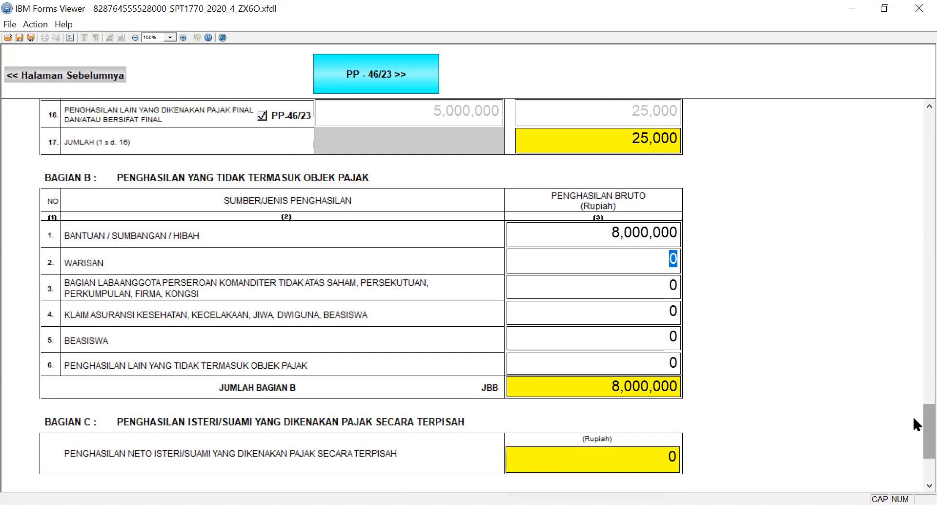
left_click(617, 458)
type("8898")
key("BackSpace")
key("BackSpace")
key("BackSpace")
key("BackSpace")
Look over Bagian A of Lampiran 1770 - III and go on through the PP-46/23 page to Lampiran 1770 - II.
left_click_drag(913, 427, 911, 150)
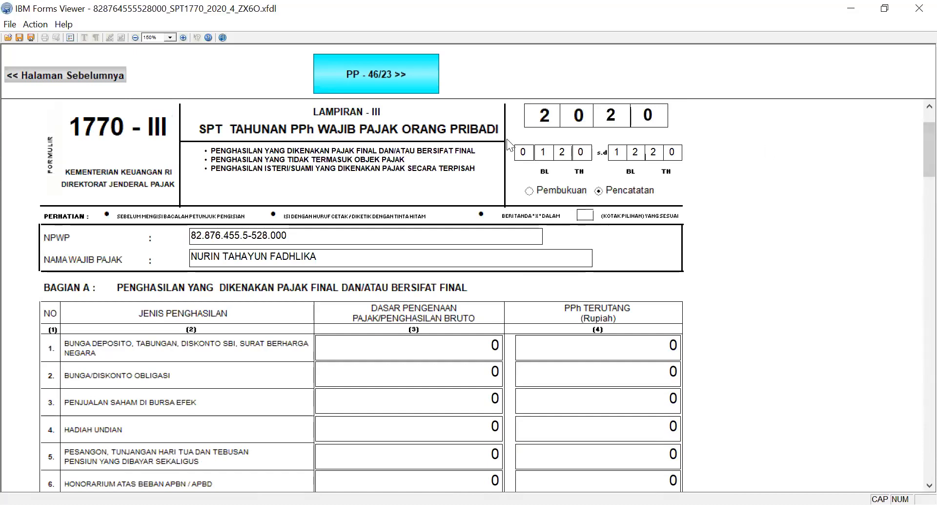
left_click_drag(913, 138, 914, 287)
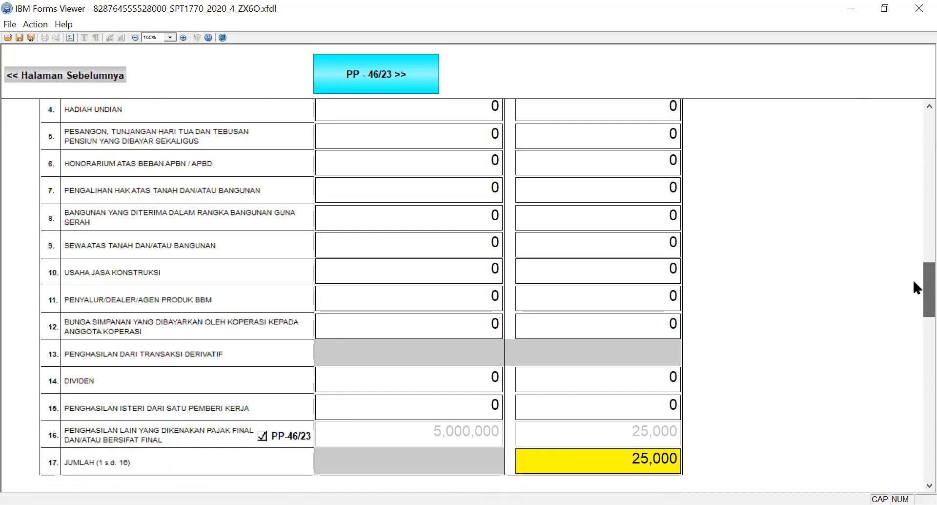
left_click(400, 411)
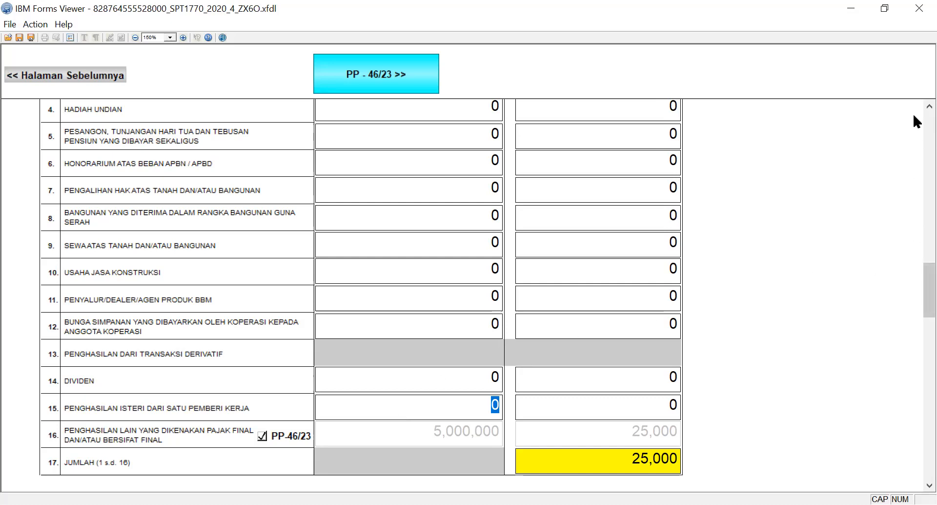
scroll(913, 143, "up", 5)
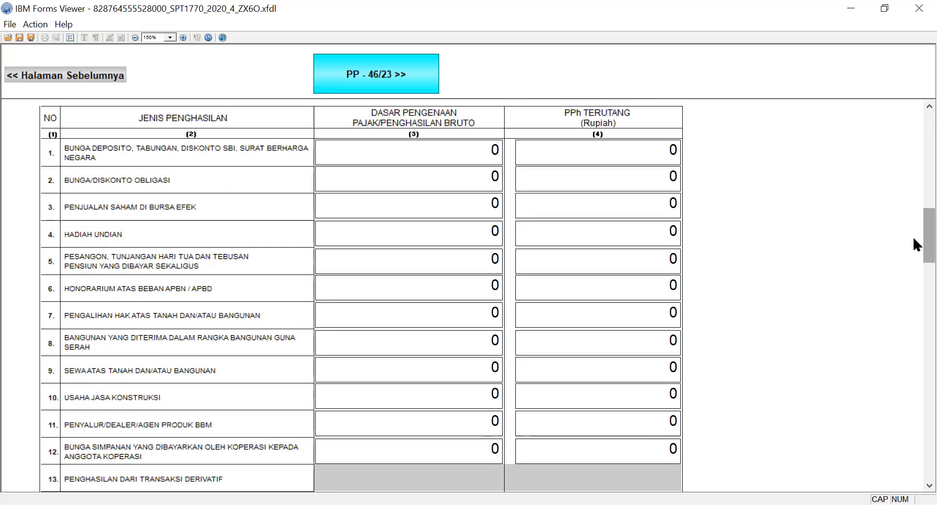
left_click_drag(914, 233, 913, 127)
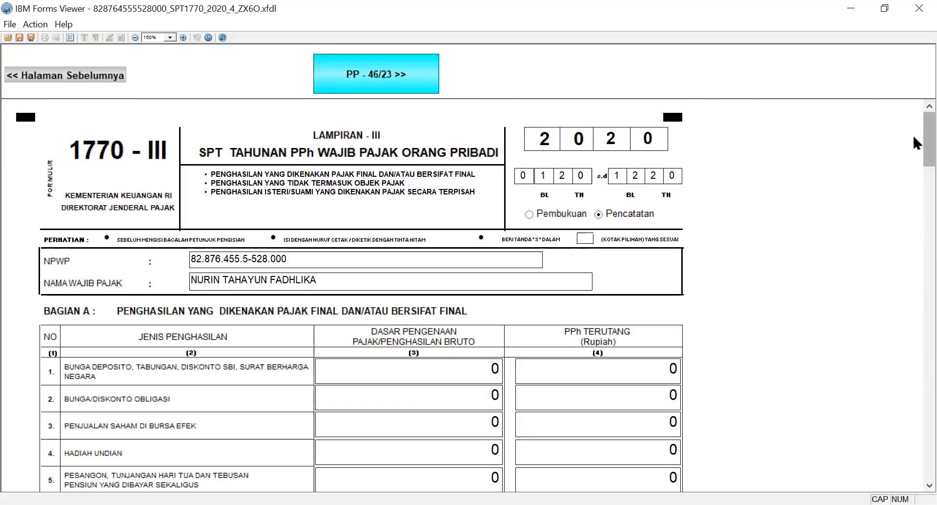
left_click_drag(914, 137, 912, 104)
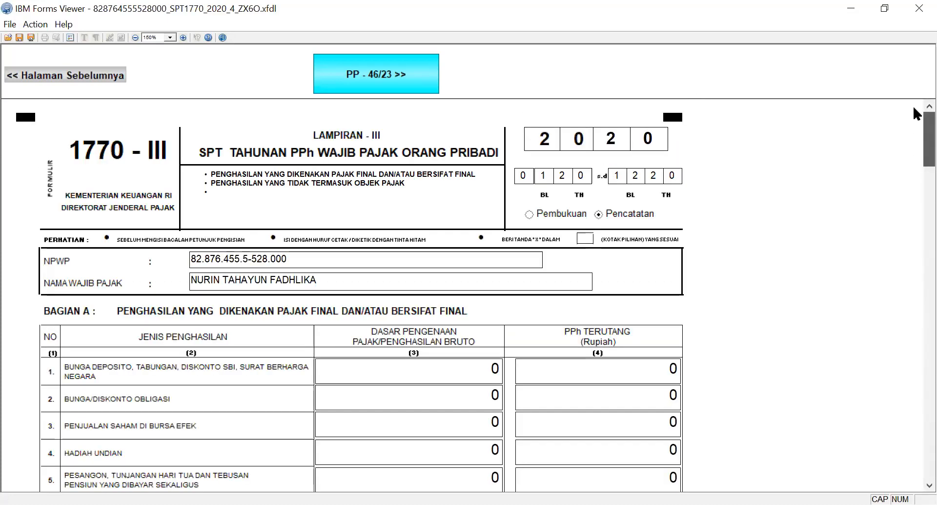
left_click_drag(914, 142, 914, 98)
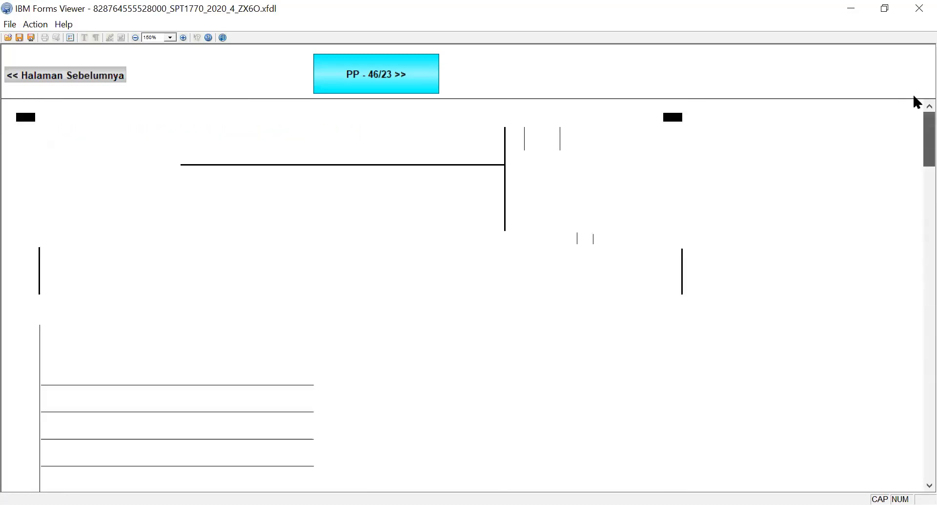
left_click(386, 87)
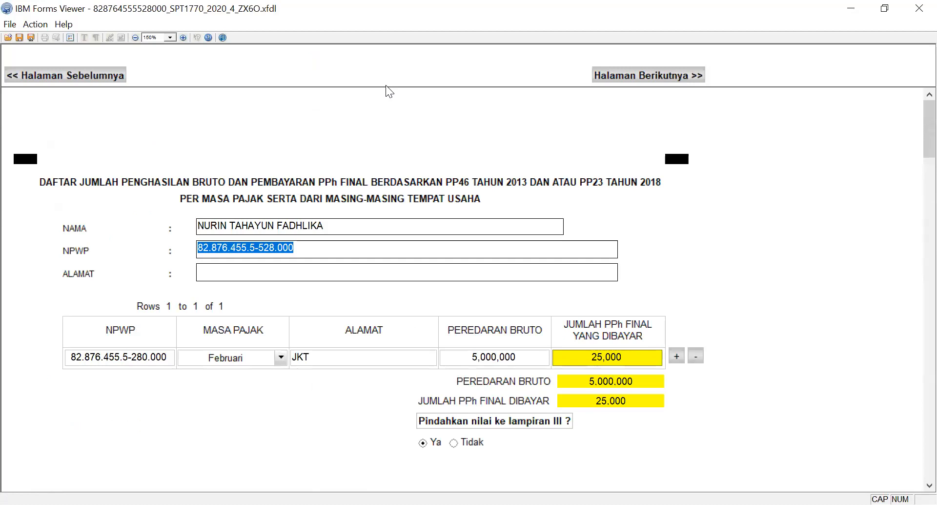
left_click(634, 78)
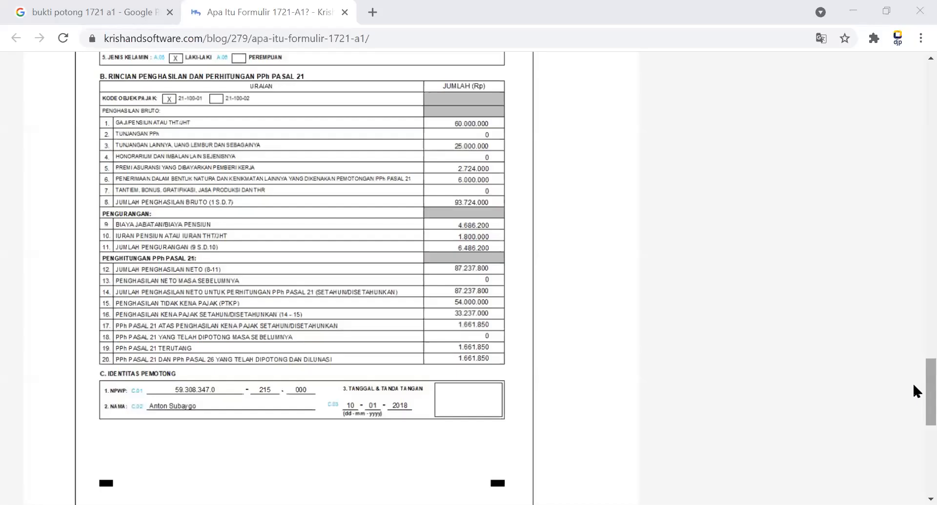
Switch to the browser and examine the sample Formulir 1721-A1, including its employer details, PPh Pasal 21 calculation and Identitas Pemotong.
left_click_drag(914, 386, 914, 130)
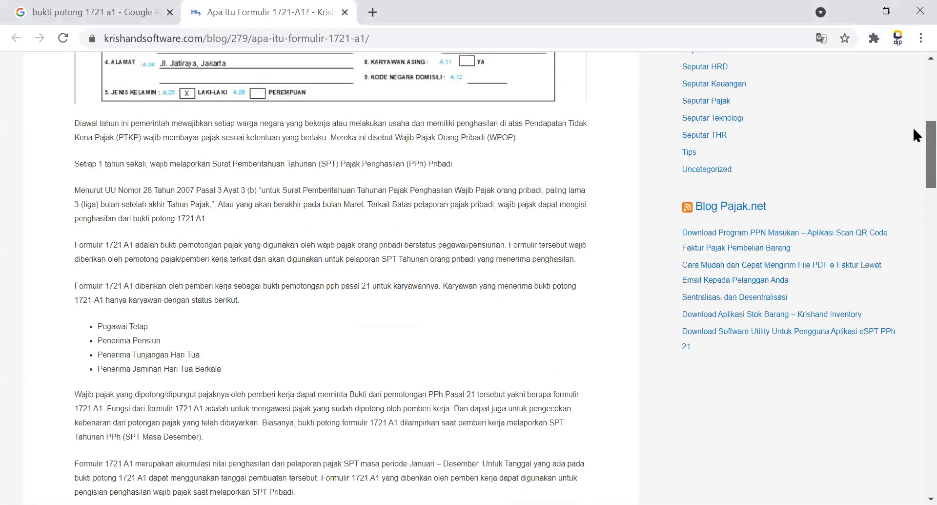
scroll(914, 130, "up", 4)
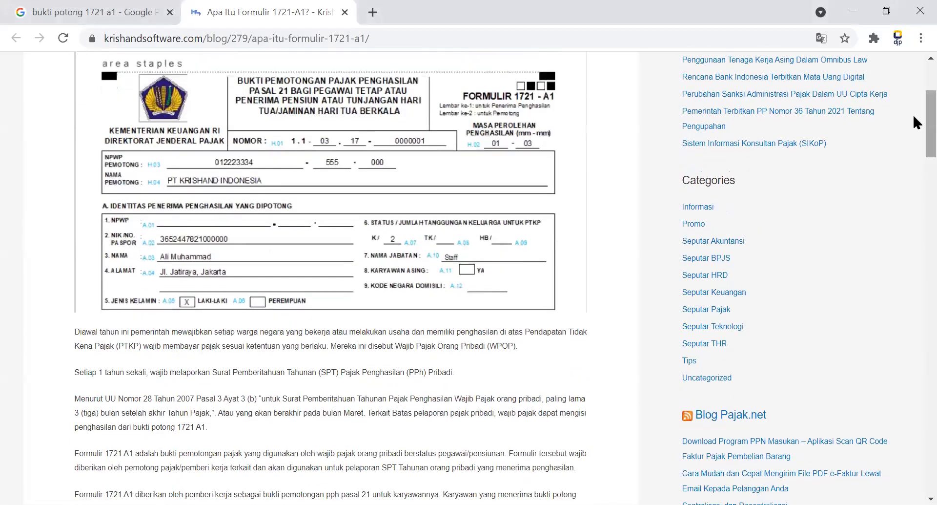
left_click_drag(914, 116, 914, 338)
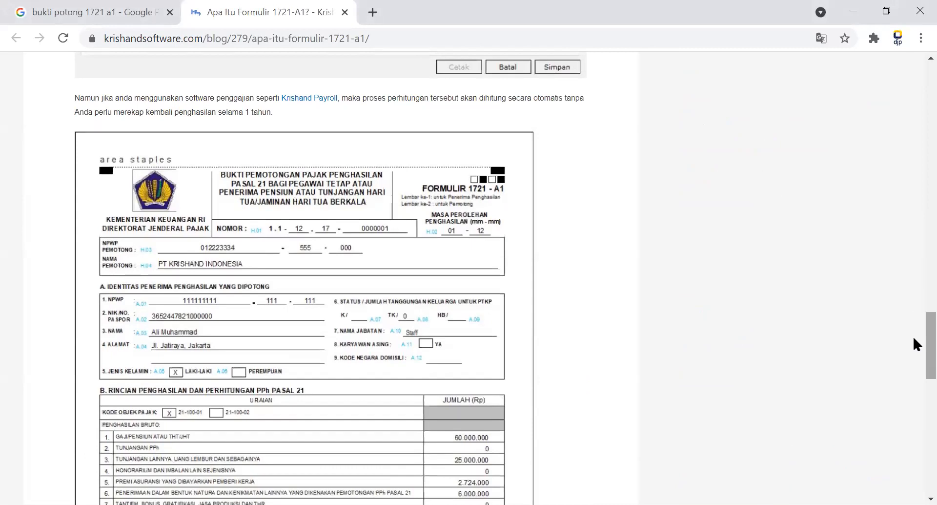
left_click_drag(914, 338, 913, 372)
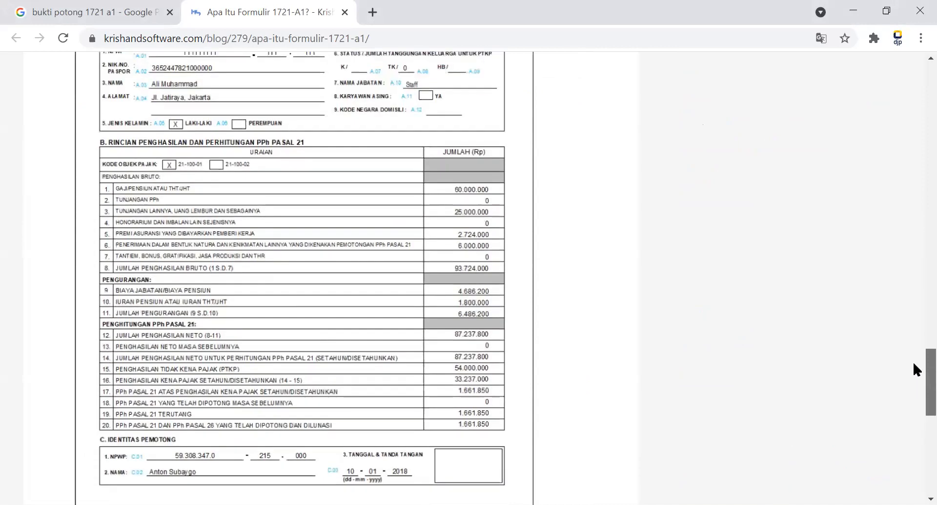
scroll(913, 351, "up", 3)
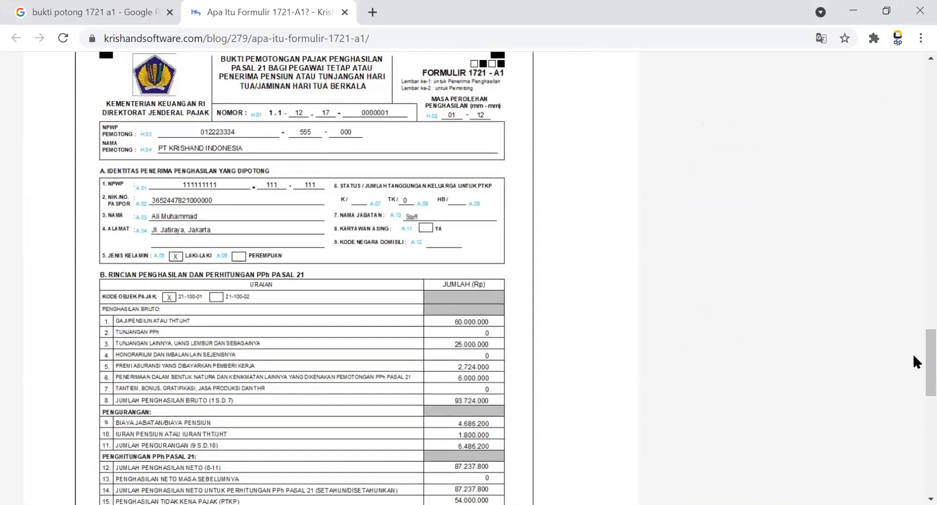
left_click_drag(914, 355, 914, 368)
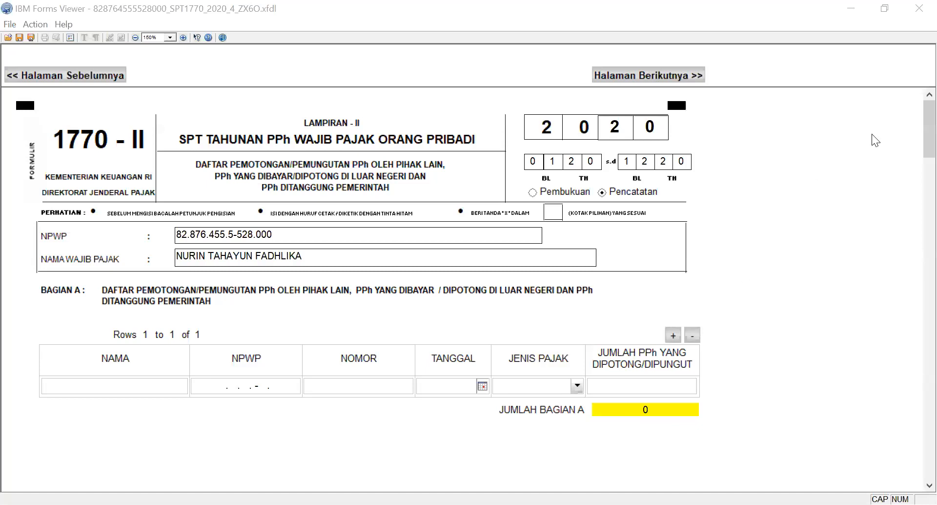
Back in IBM Forms Viewer, enter PT A as Nama in the first row of Bagian A on Lampiran 1770 - II.
left_click_drag(925, 130, 925, 170)
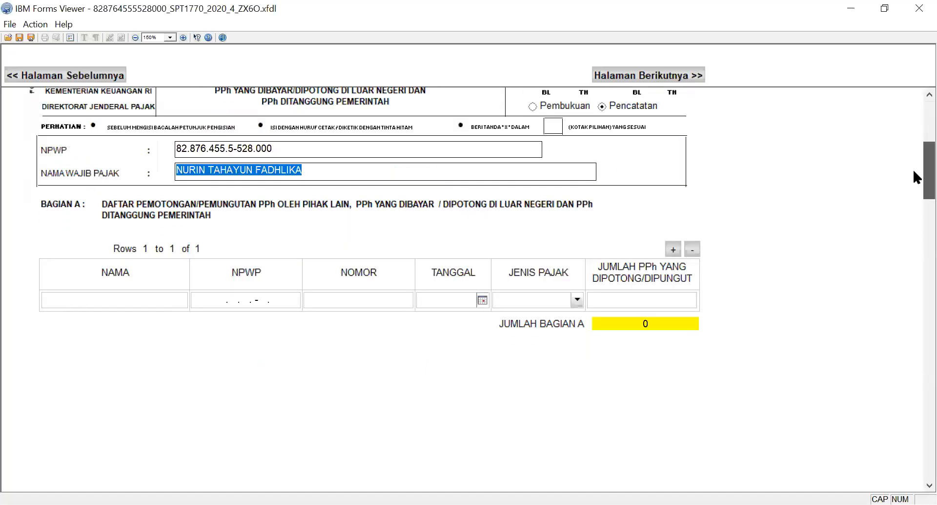
left_click(117, 303)
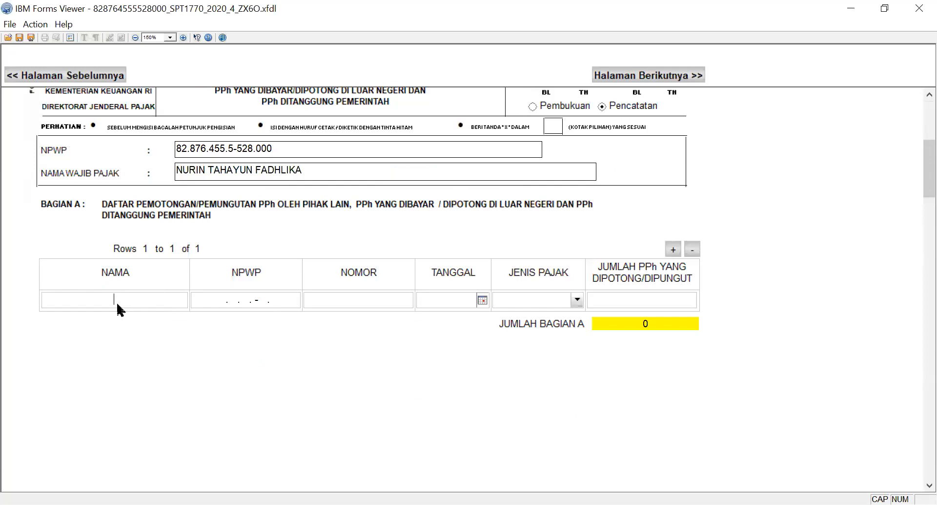
type("PT A")
key("Tab")
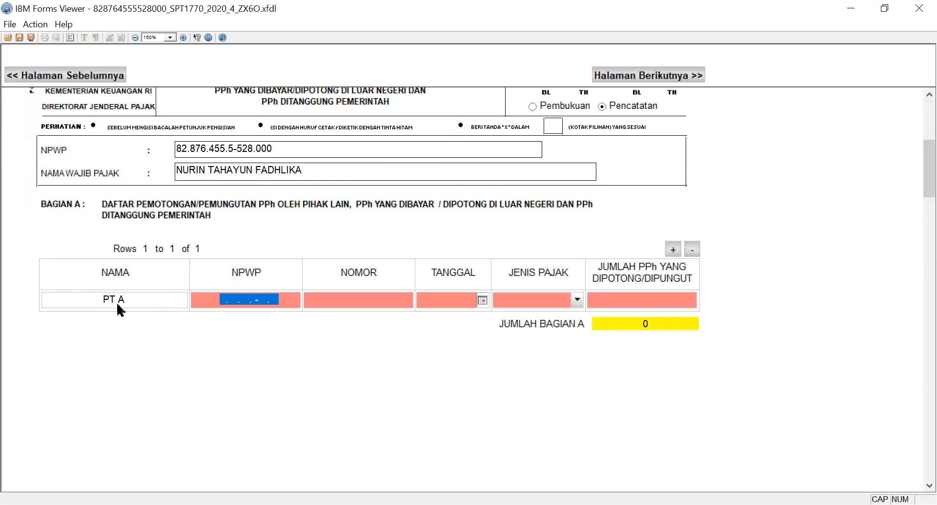
Enter a valid withholder's NPWP in the PT A row.
type("0000000000000")
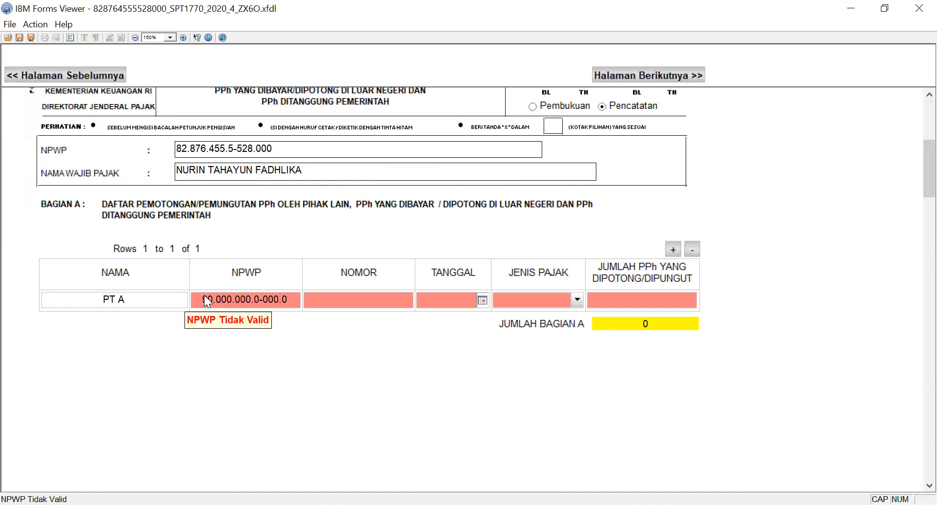
left_click(315, 292)
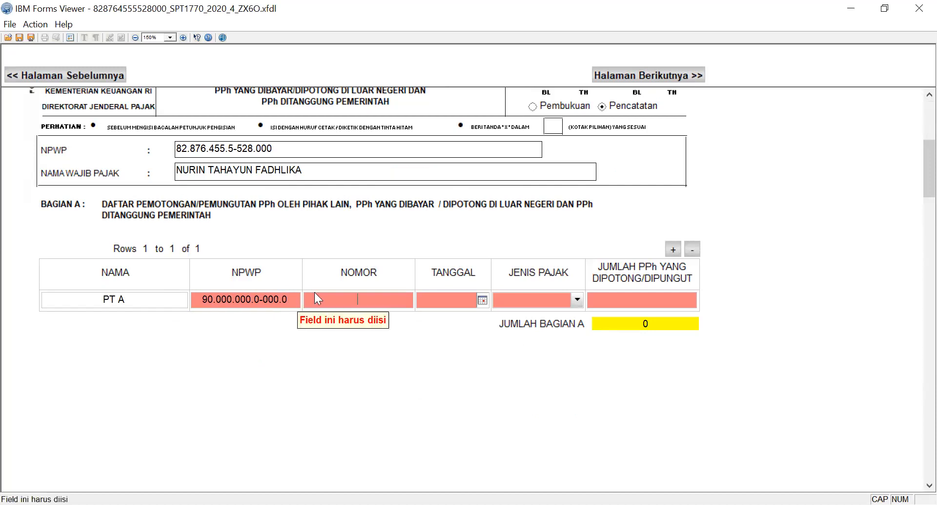
left_click(287, 297)
type("55.555.588.5-855.5")
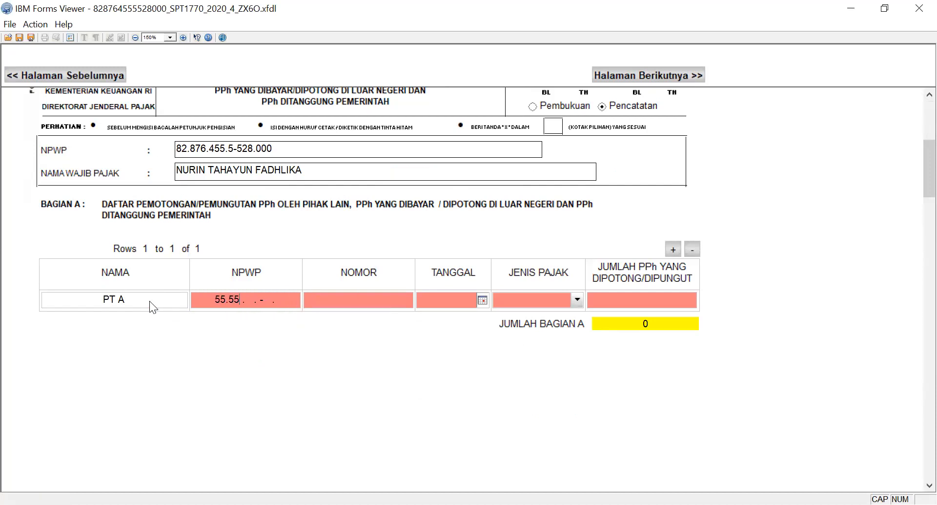
type("55")
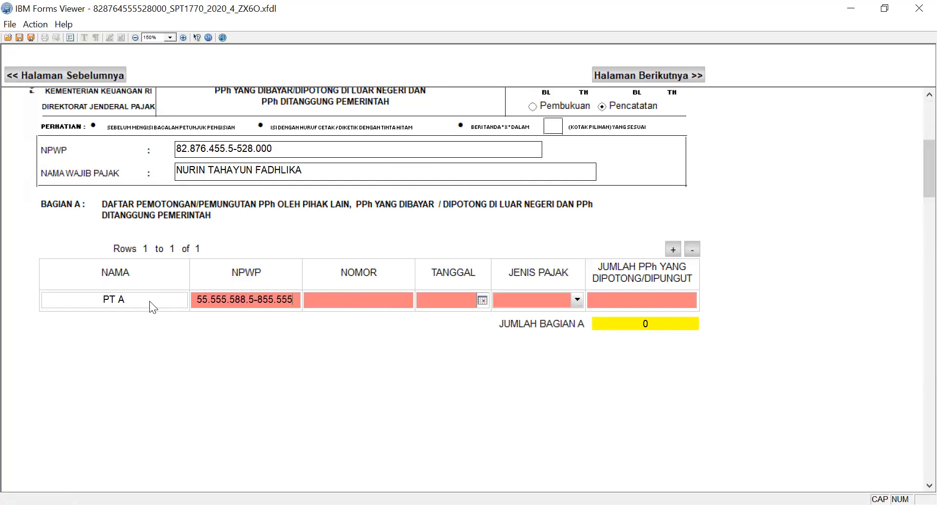
key("Tab")
Set the withholding slip's Nomor to 0001 and its Tanggal to 26/03/2021 in the PT A row.
type("0001")
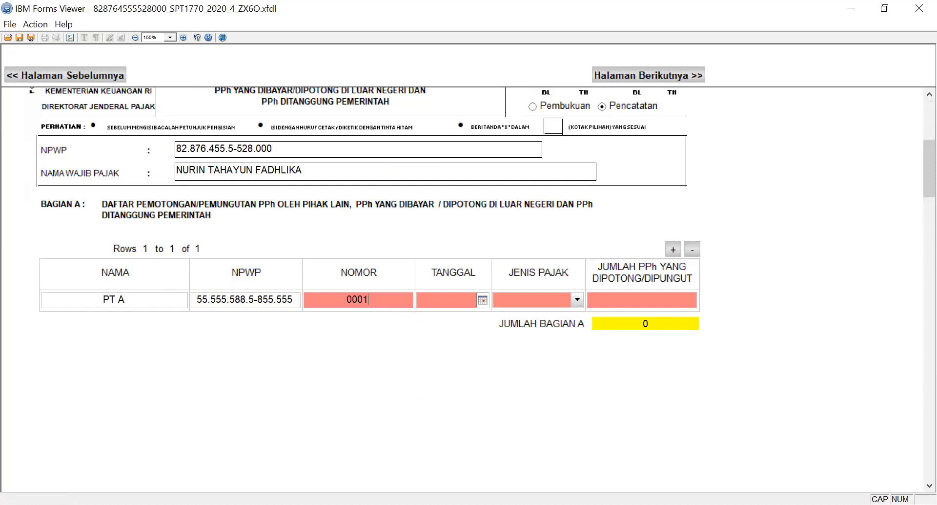
key("Tab")
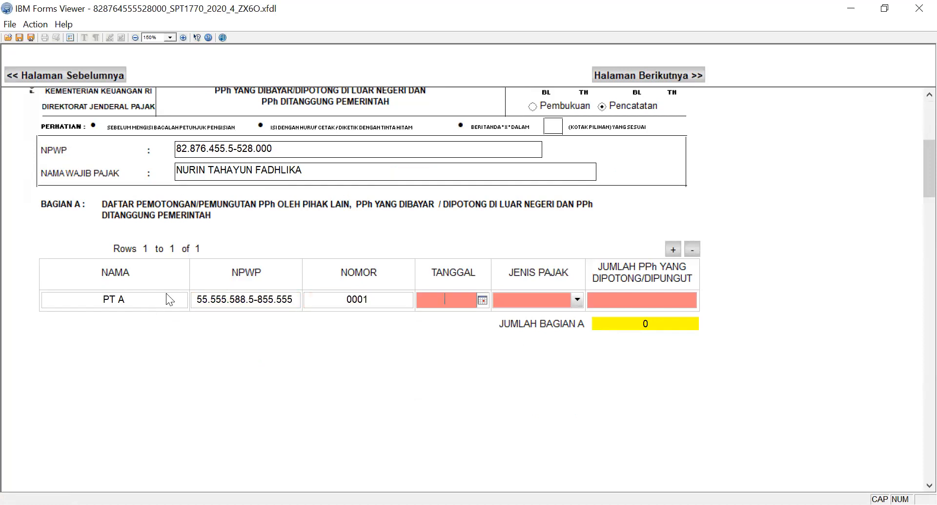
left_click(483, 300)
left_click(503, 379)
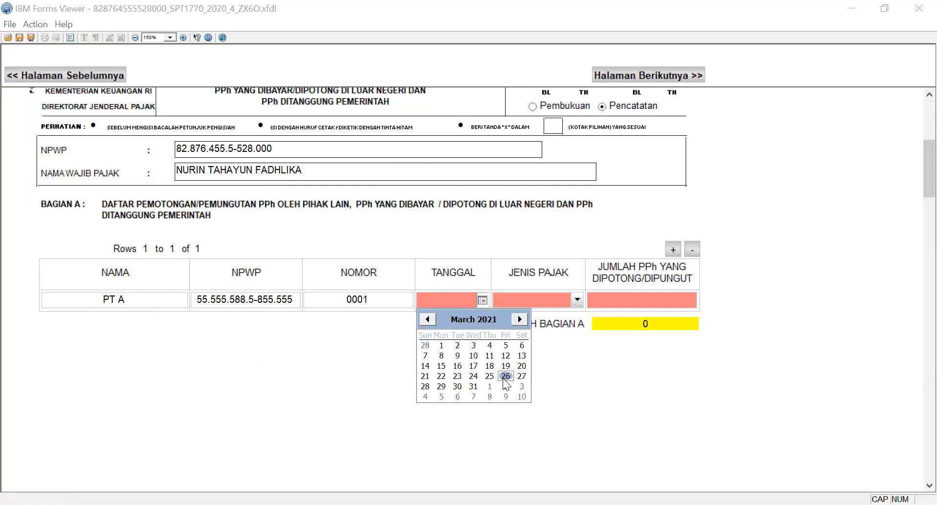
Set Jenis Pajak to PPh Pasal 21 and Jumlah PPh yang Dipotong/Dipungut to 300,000 in the PT A row.
left_click(532, 299)
left_click(537, 317)
left_click(620, 296)
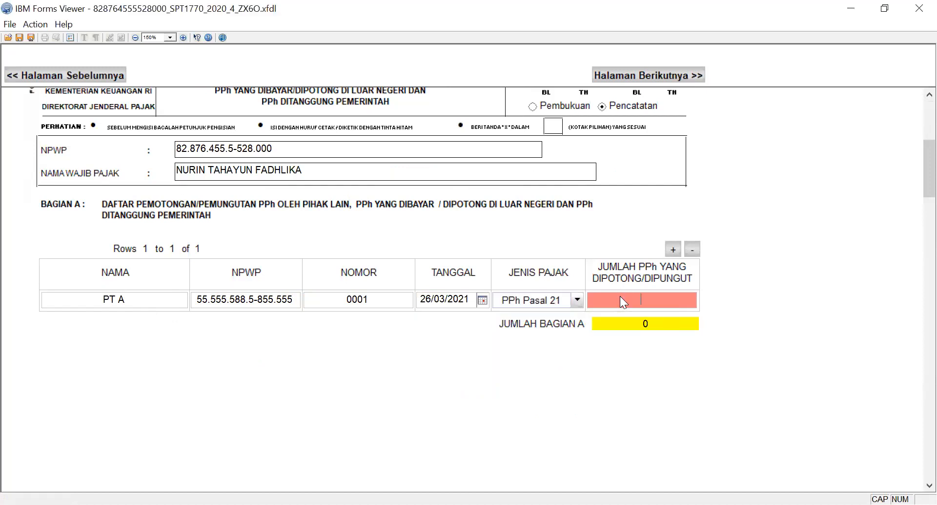
type("30000")
key("Tab")
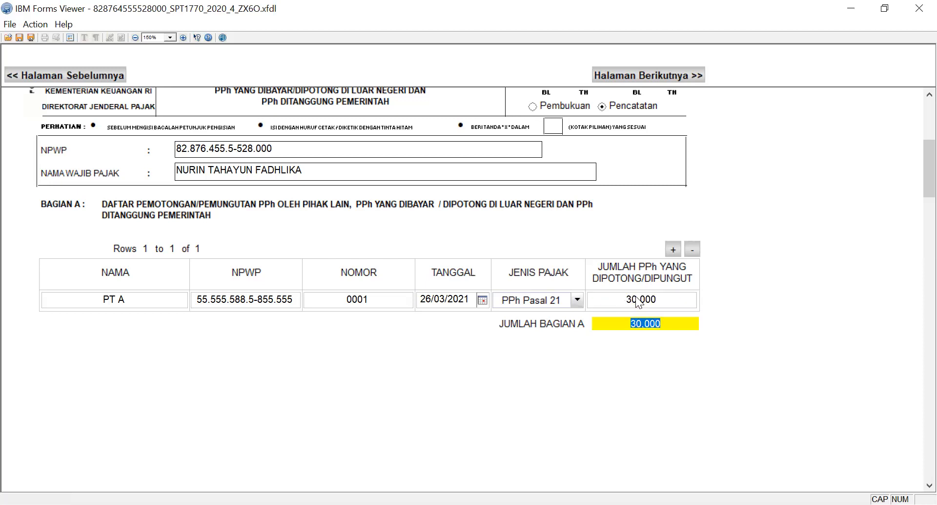
left_click(669, 293)
type("0")
double_click(593, 296)
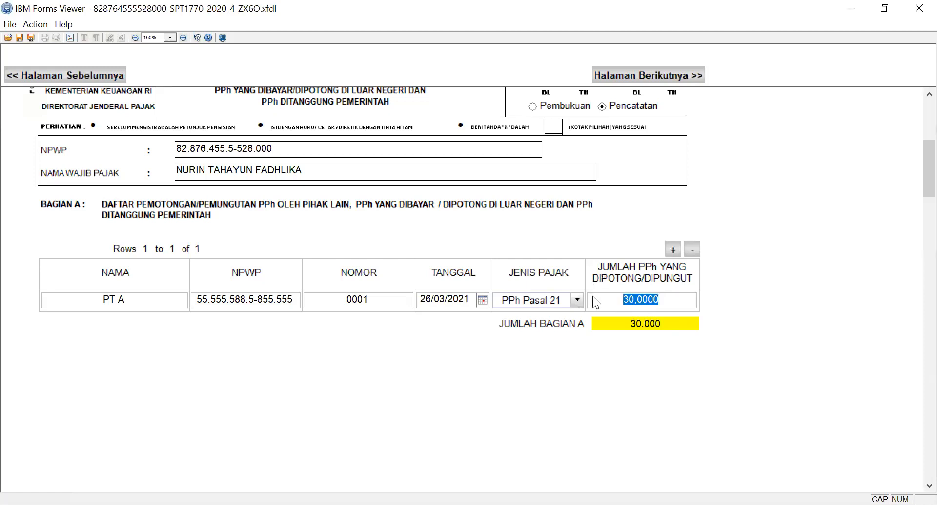
key("Tab")
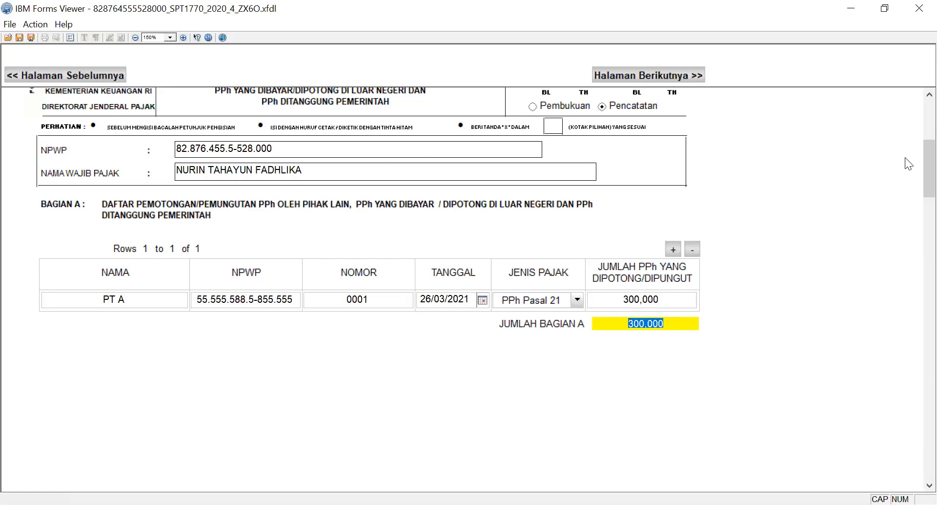
Go on from Lampiran 1770 - II to Halaman 2 of Lampiran 1770 - I.
scroll(913, 158, "down", 10)
left_click_drag(914, 149, 914, 35)
left_click_drag(914, 163, 886, 122)
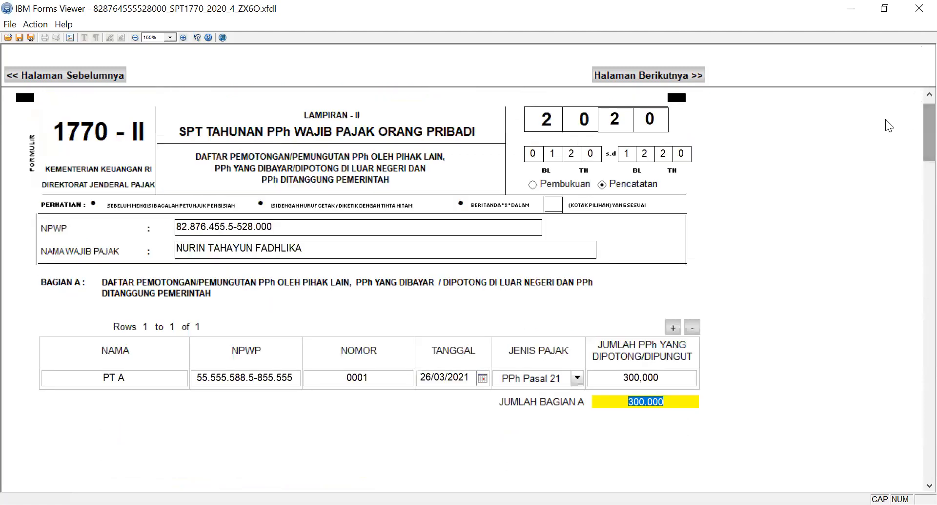
left_click(644, 73)
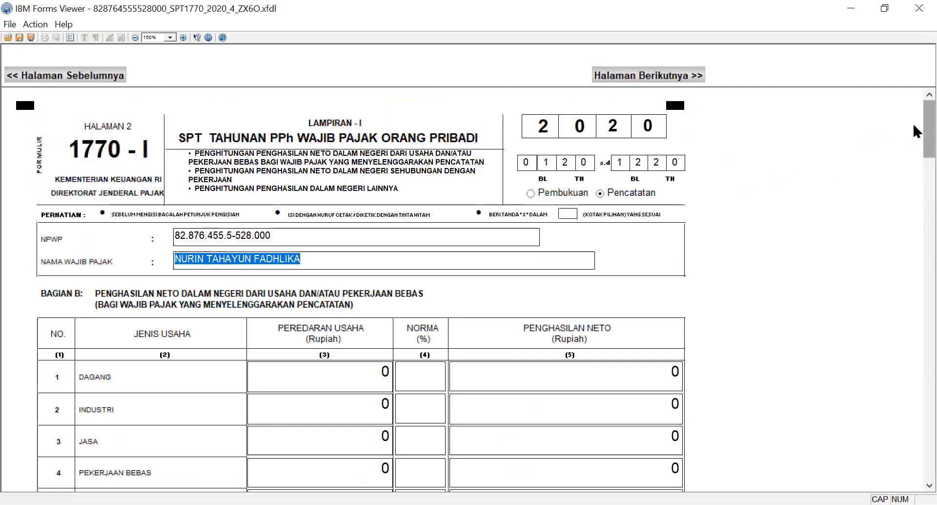
Look over Bagian B and Bagian C on Halaman 2 of Lampiran 1770 - I and go back to Halaman 1.
left_click_drag(914, 125, 913, 157)
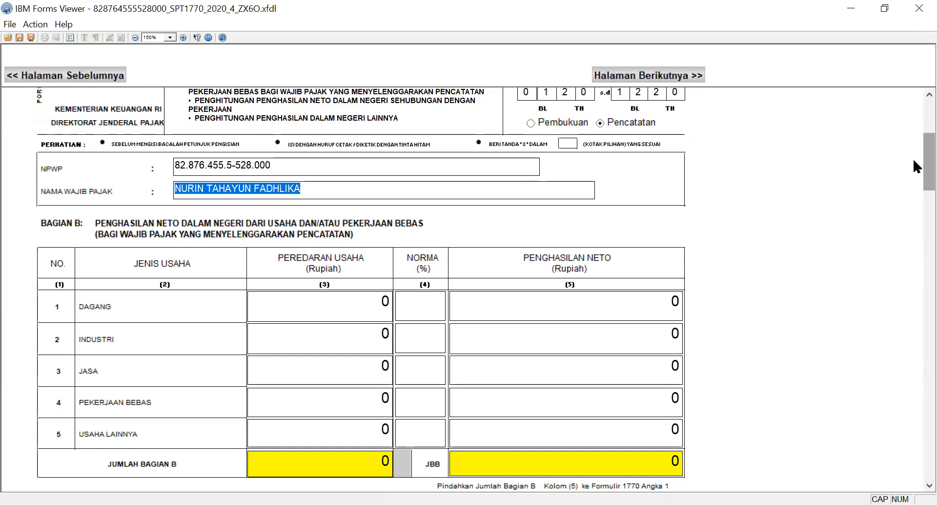
left_click(432, 305)
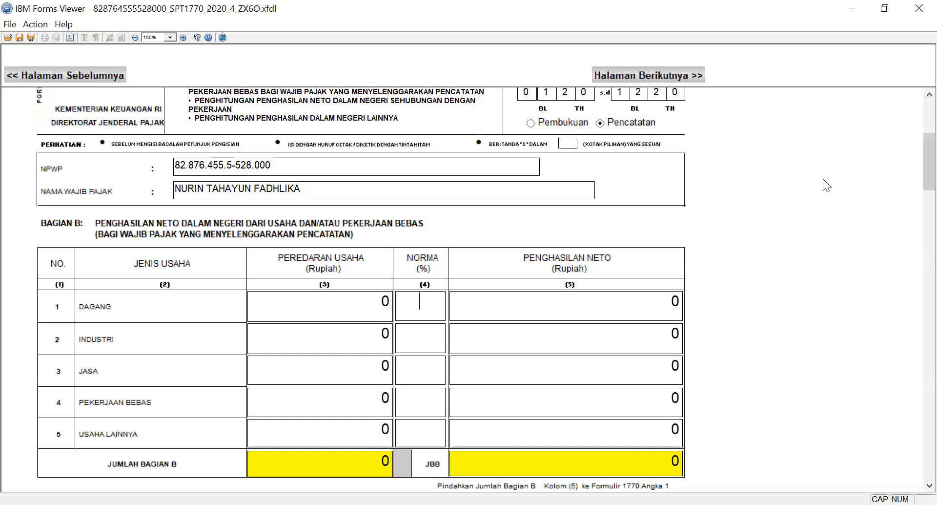
left_click_drag(913, 143, 913, 227)
scroll(914, 239, "down", 1)
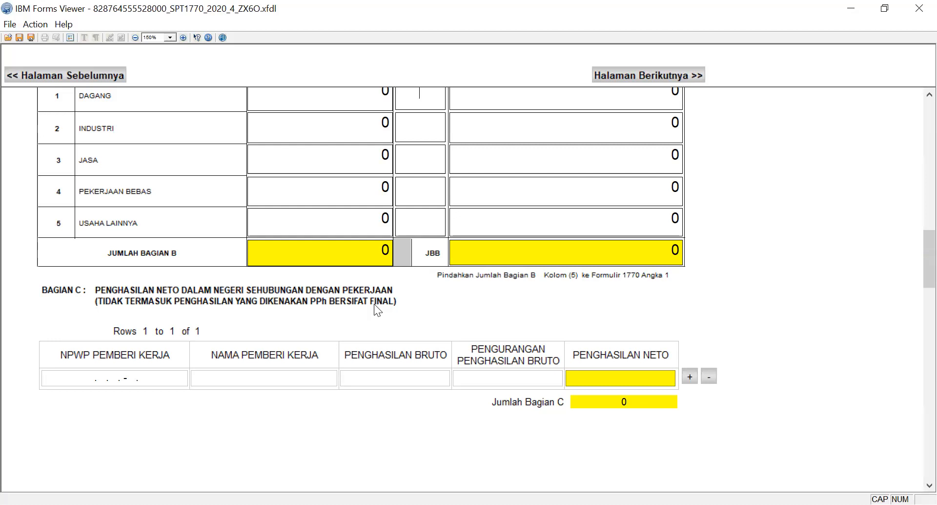
left_click(103, 81)
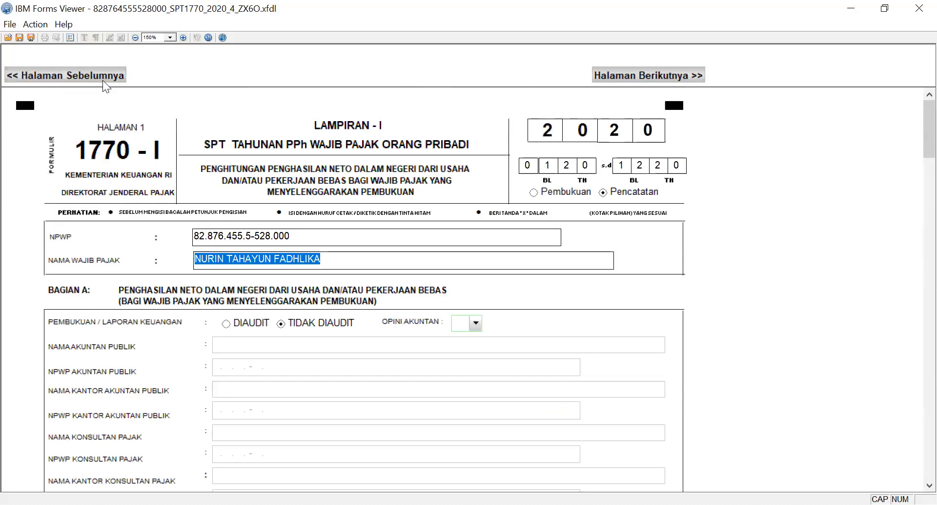
Recheck Lampiran 1770 - II and go on past Halaman 2 of Lampiran 1770 - I to the main 1770 form.
left_click_drag(925, 142, 749, 93)
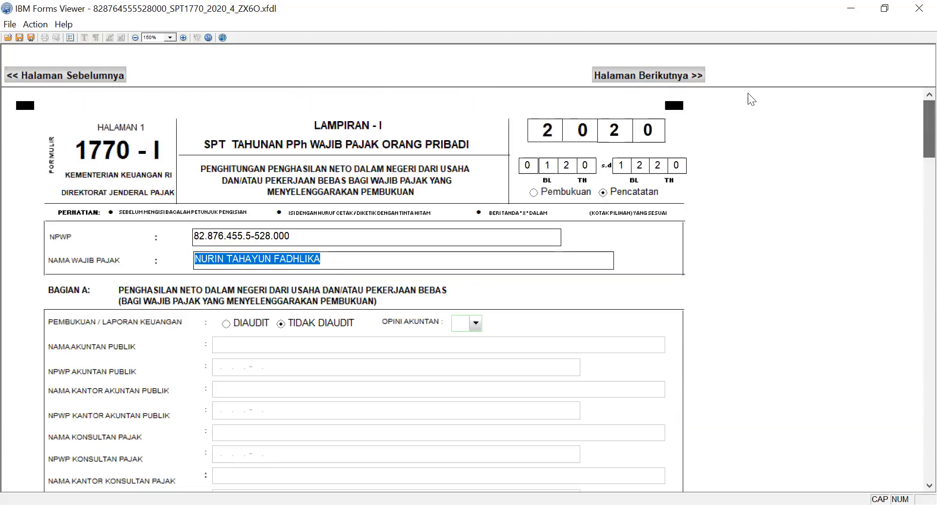
left_click(96, 74)
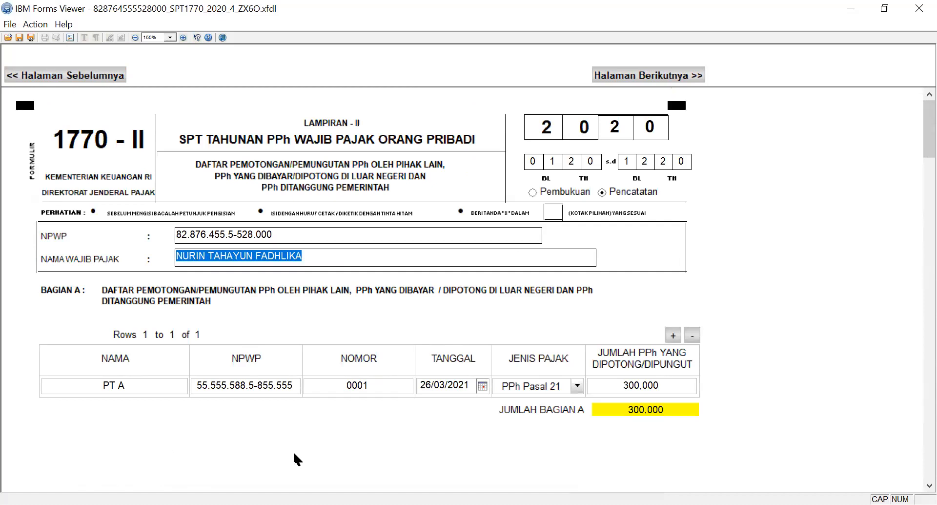
left_click(610, 76)
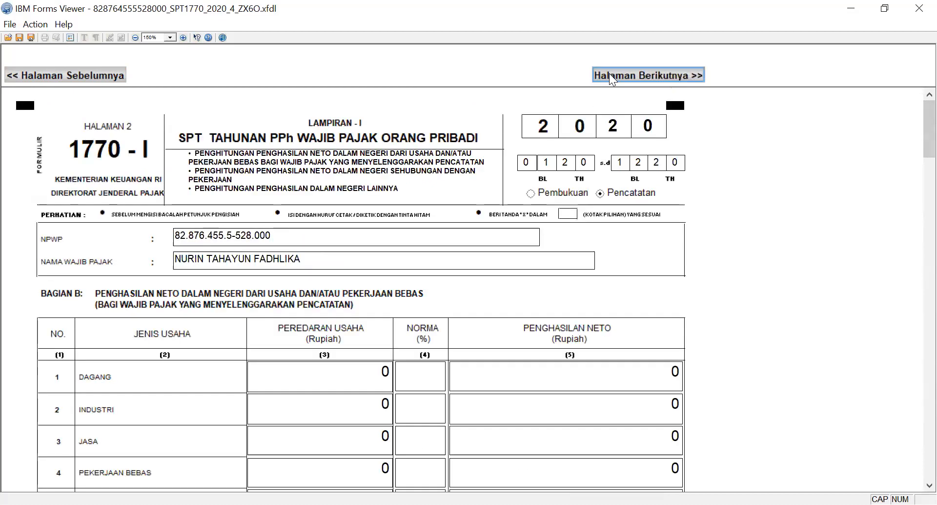
left_click(610, 76)
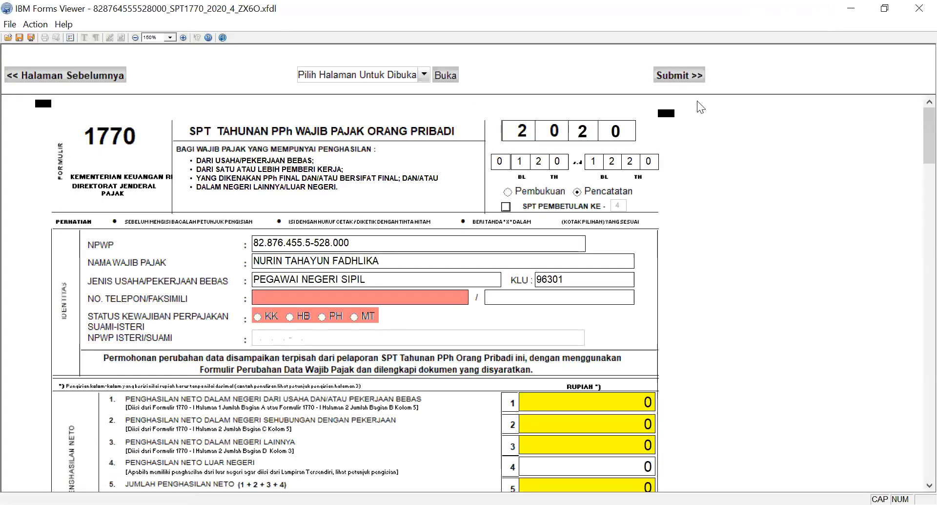
Fill in the taxpayer's telephone number and set Status Kewajiban Perpajakan Suami-Isteri to KK in the Identitas section.
left_click(9, 81)
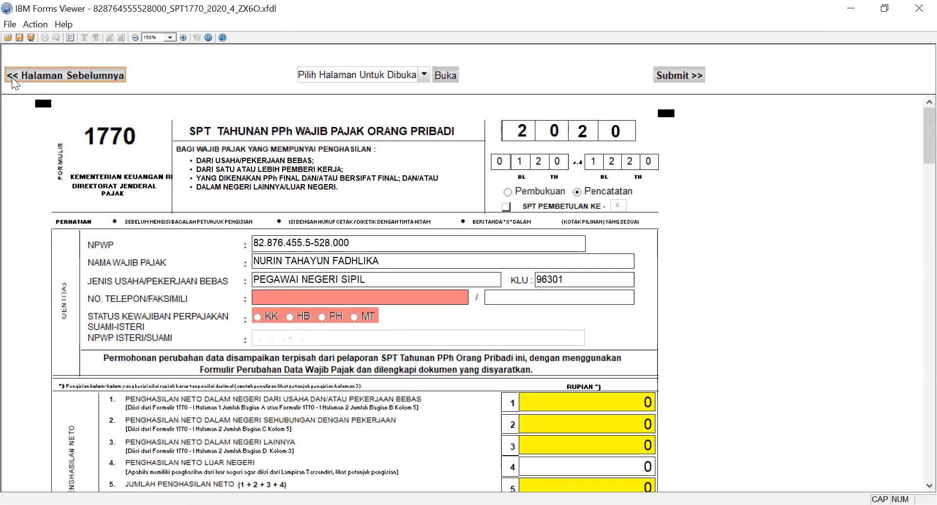
left_click(571, 296)
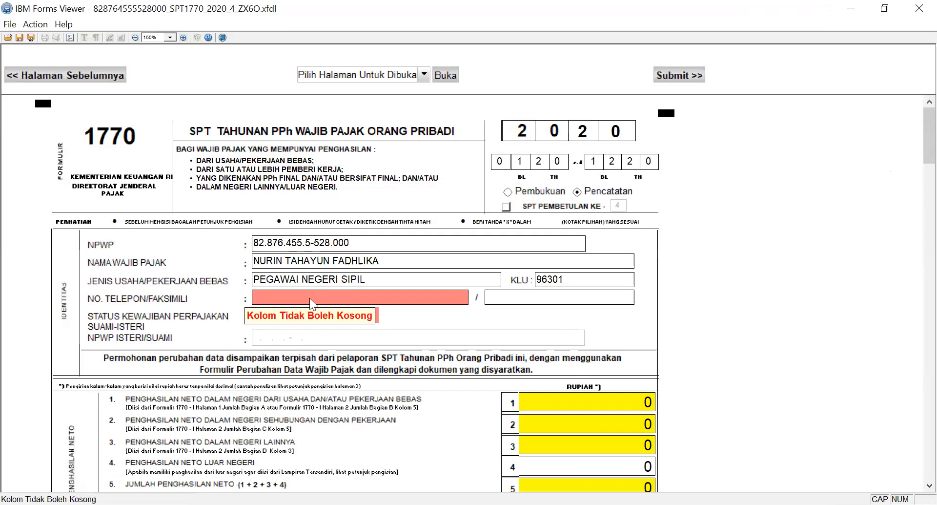
type("0000000")
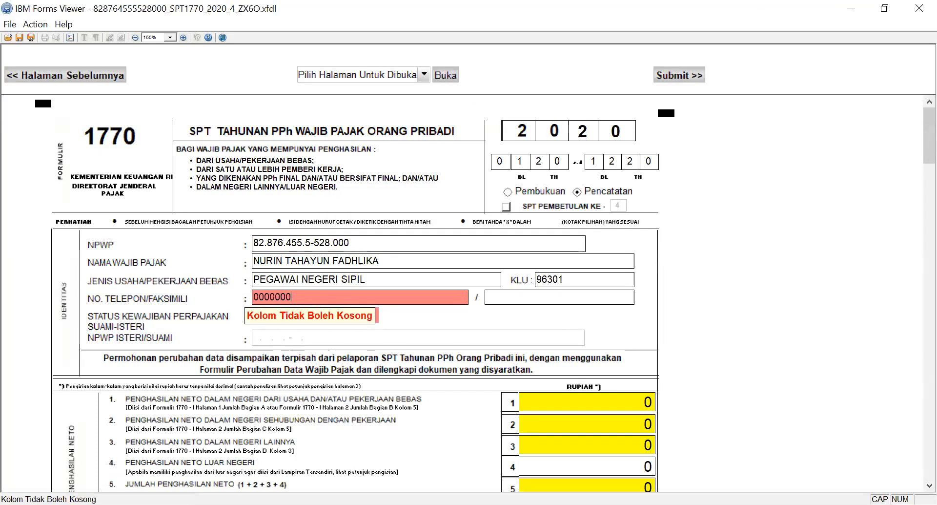
key("Tab")
left_click(259, 317)
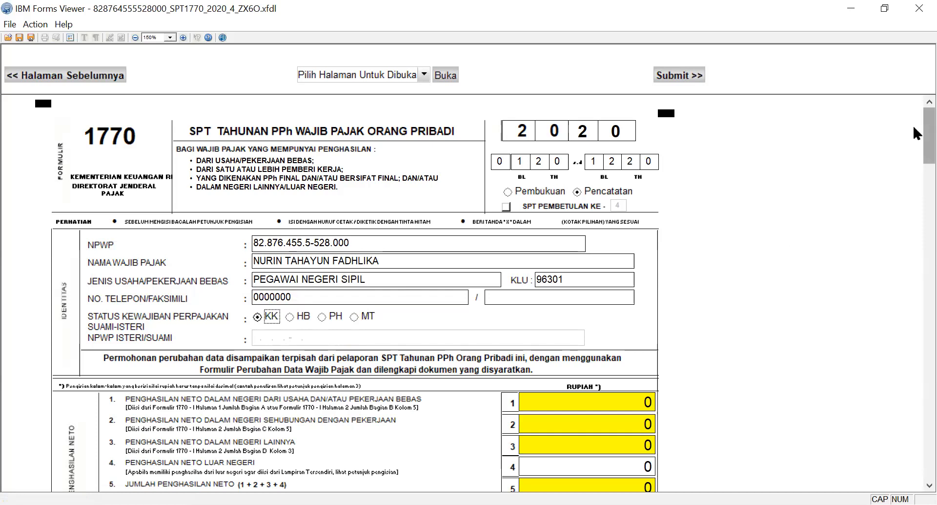
Request Direstitusikan for the overpaid PPh in number 20 and set the Pernyataan's Tanggal to 26/03/2021.
scroll(915, 130, "down", 5)
scroll(913, 314, "down", 12)
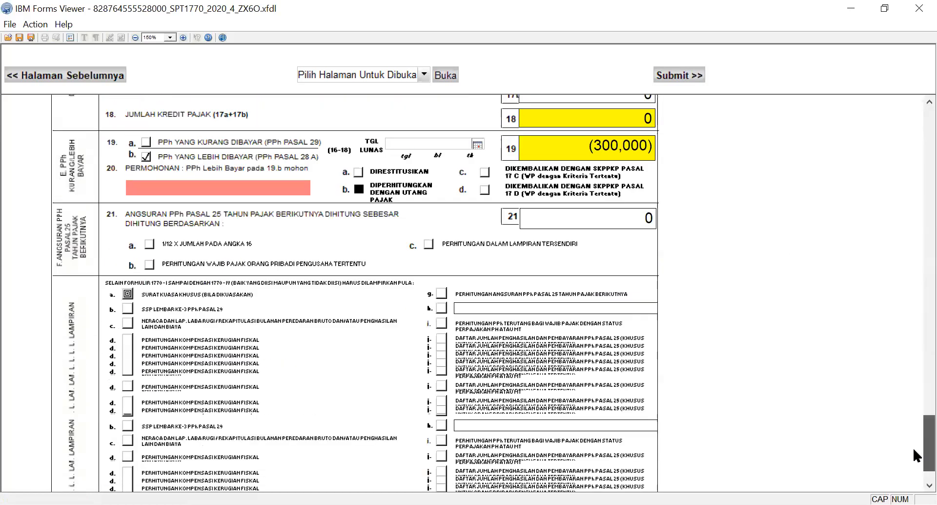
left_click(276, 183)
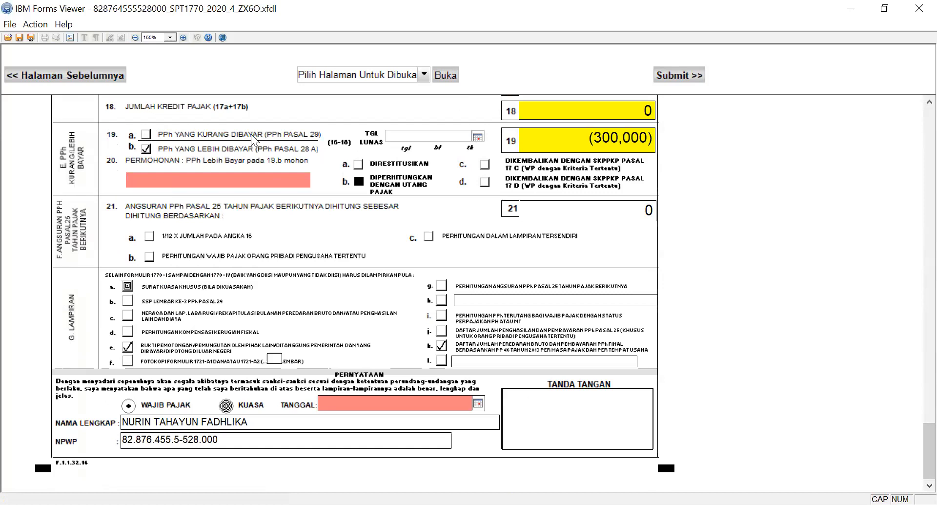
left_click(358, 165)
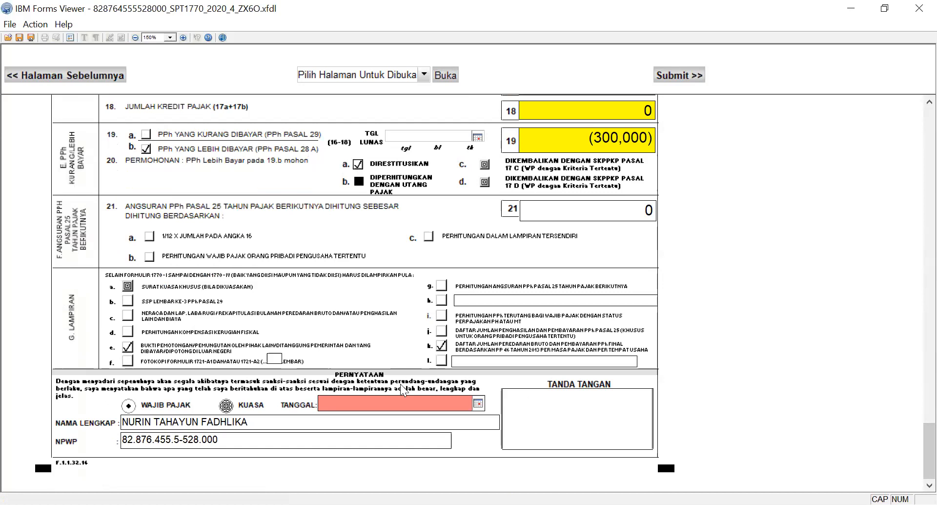
left_click(478, 403)
left_click(408, 463)
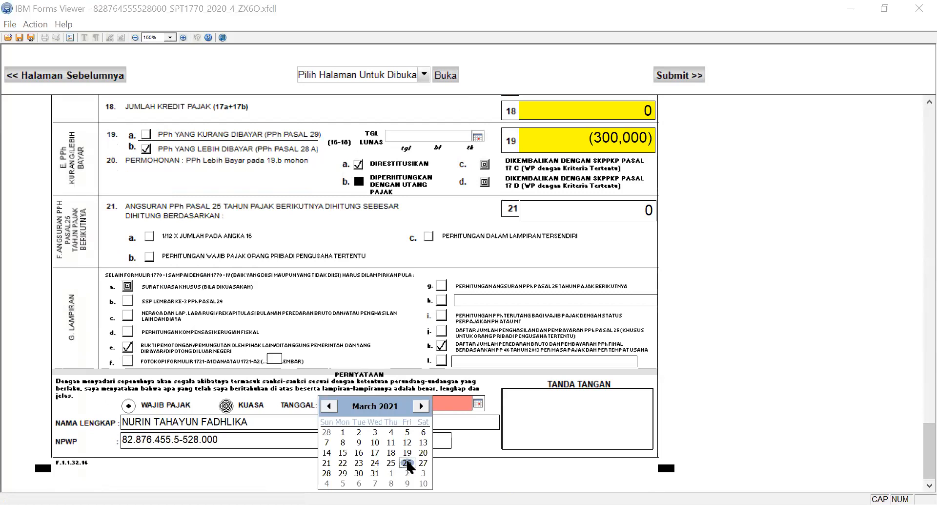
Set Penghasilan Tidak Kena Pajak in number 10 to TK/ with 0 dependants.
left_click(104, 74)
left_click(578, 300)
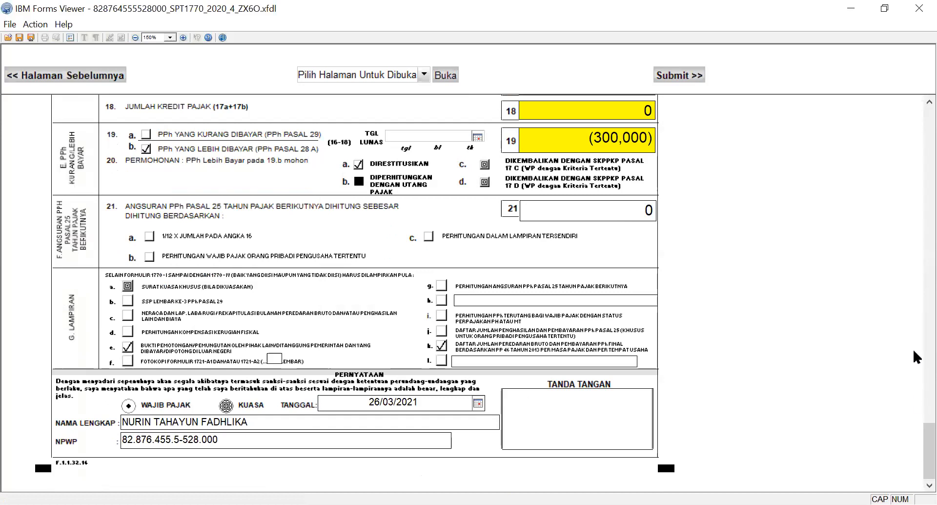
scroll(915, 401, "up", 3)
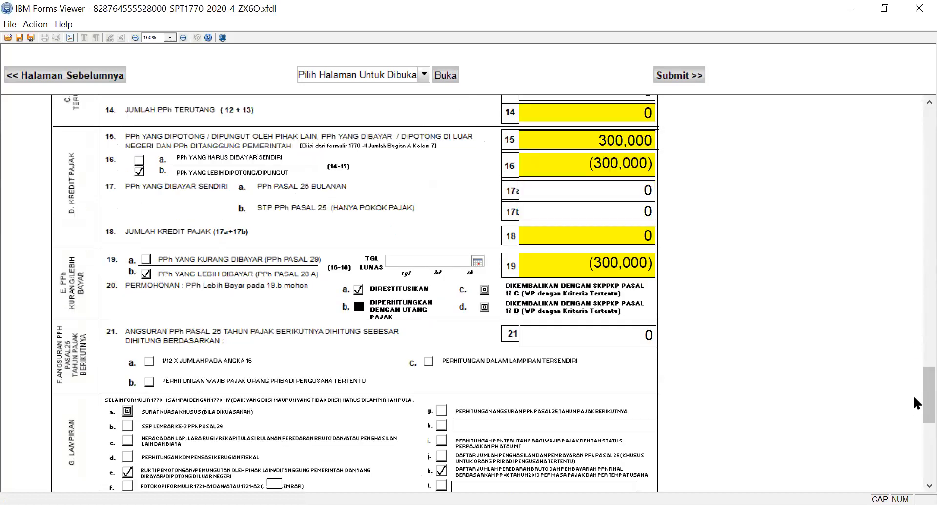
left_click_drag(914, 395, 913, 244)
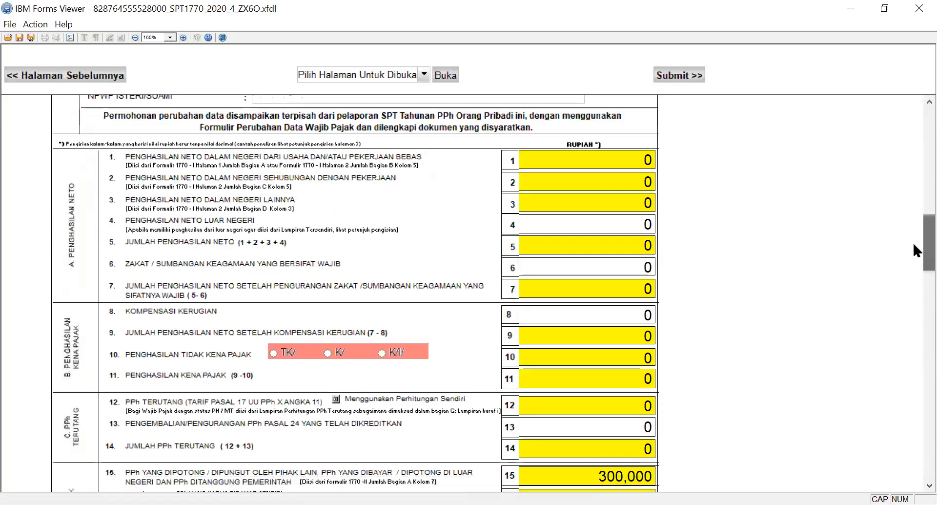
left_click(274, 353)
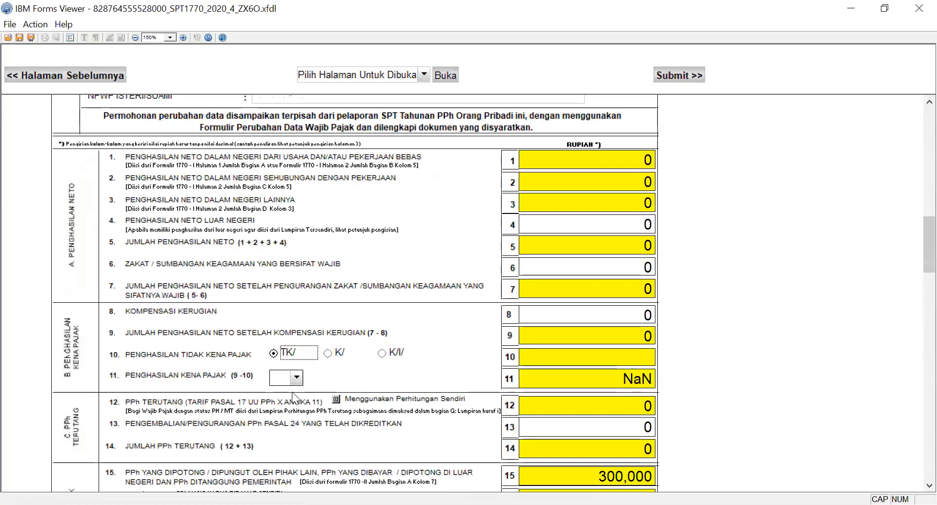
left_click(296, 377)
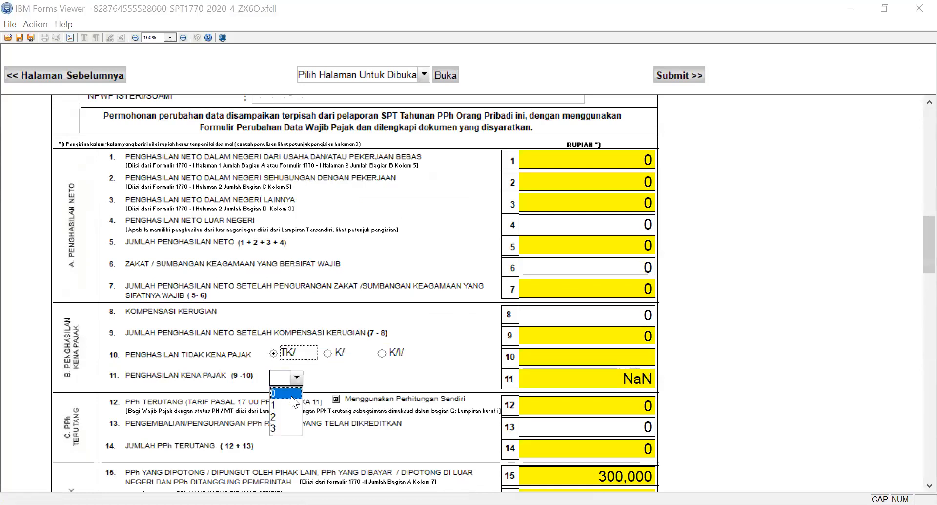
left_click(292, 395)
Go back to Halaman 2 of Lampiran 1770 - I and fill in the employer's NPWP in Bagian C.
left_click(61, 74)
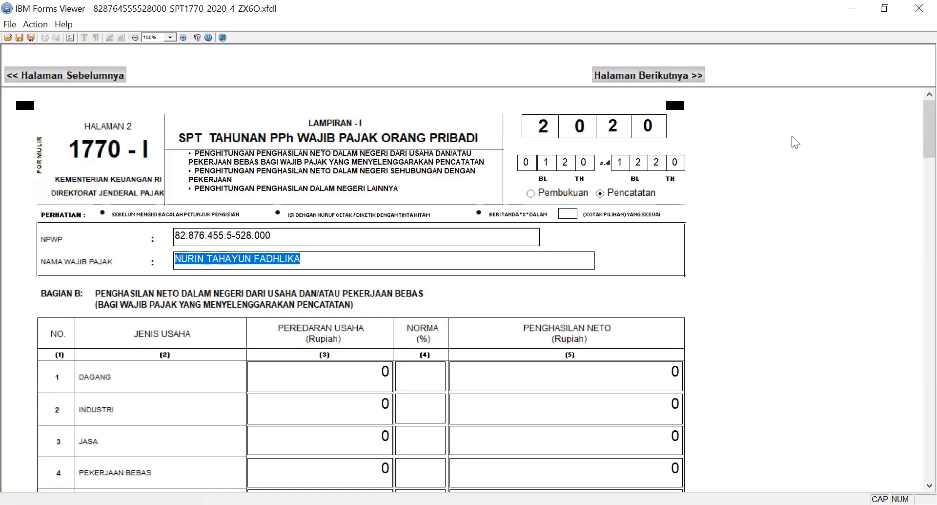
left_click_drag(914, 148, 913, 301)
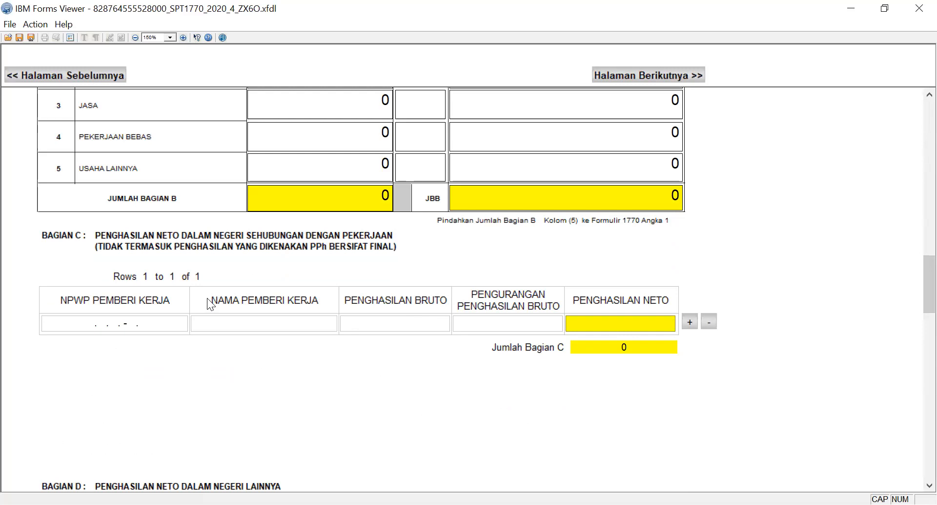
left_click(46, 321)
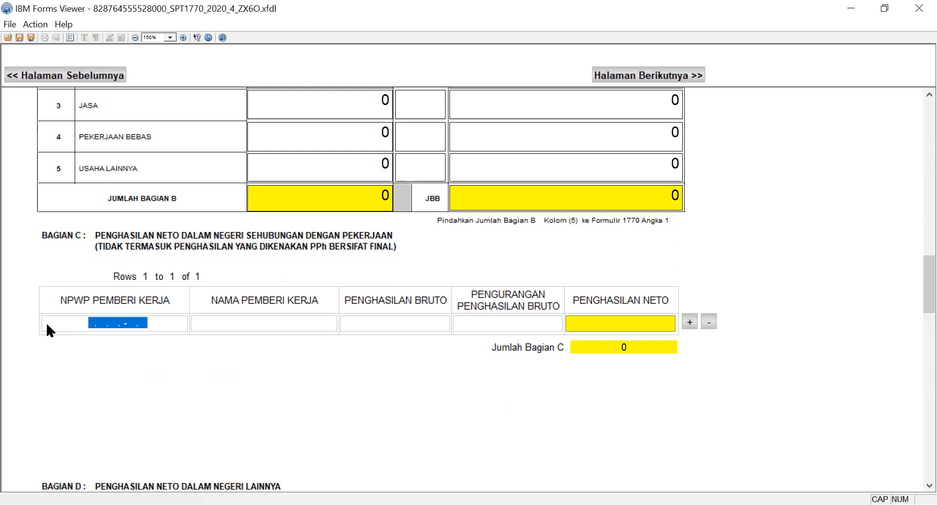
left_click(221, 325)
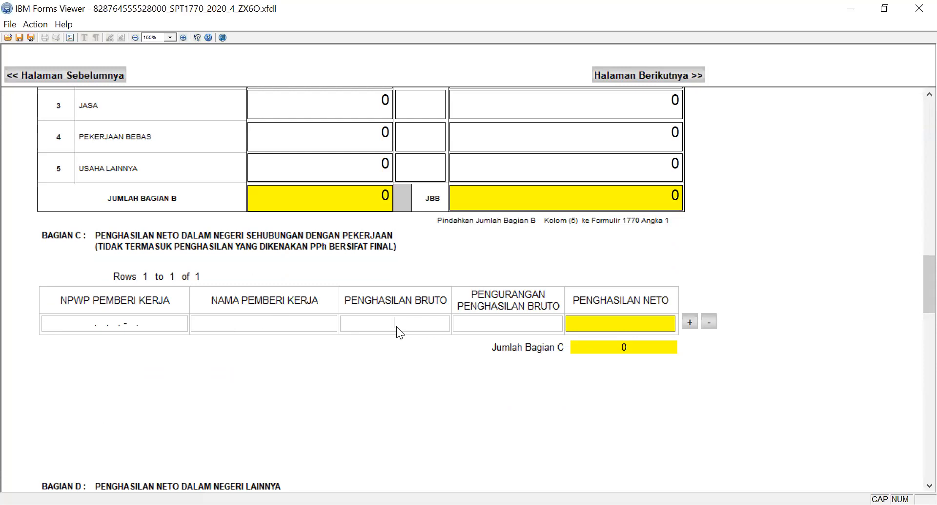
left_click(83, 320)
type("99.999.999.9-999.999")
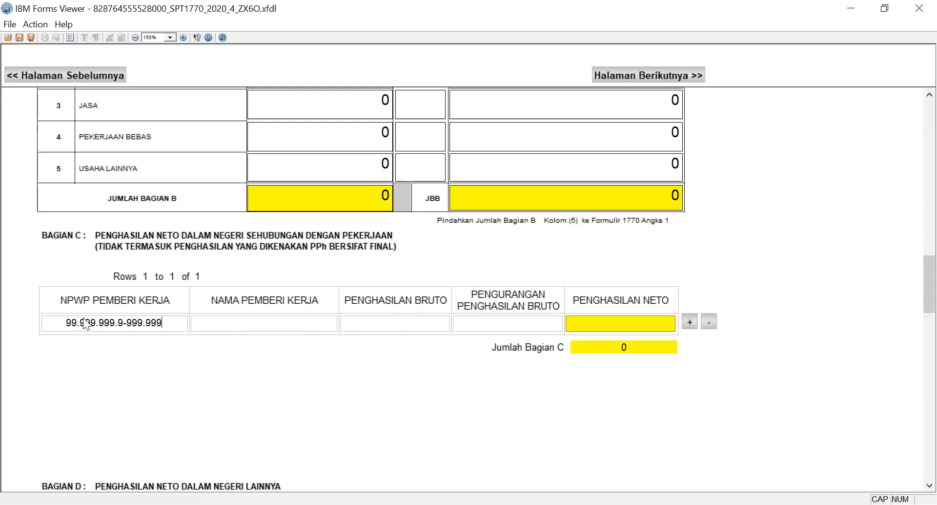
key("Tab")
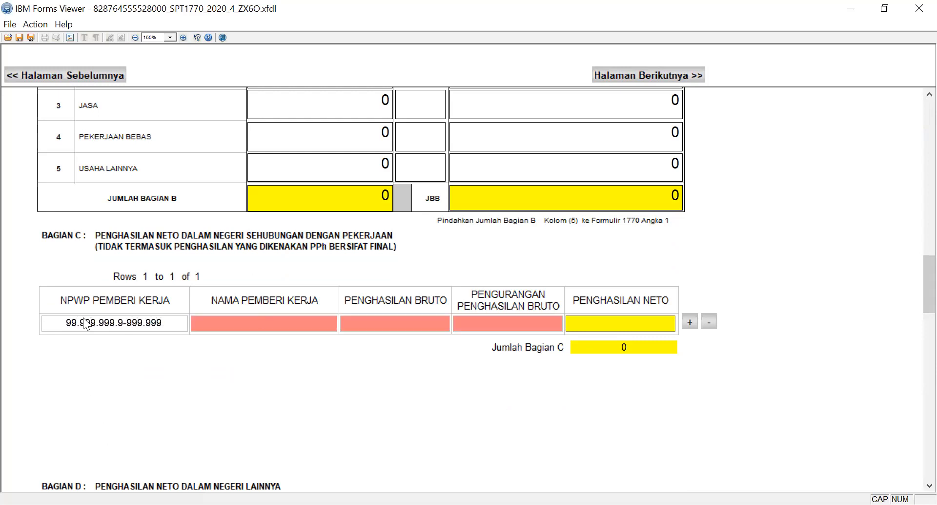
Set Nama Pemberi Kerja to PT A, Penghasilan Bruto to 60,000,000 and Pengurangan Penghasilan Bruto to 0 in Bagian C.
type("PT A")
key("Tab")
type("60000000")
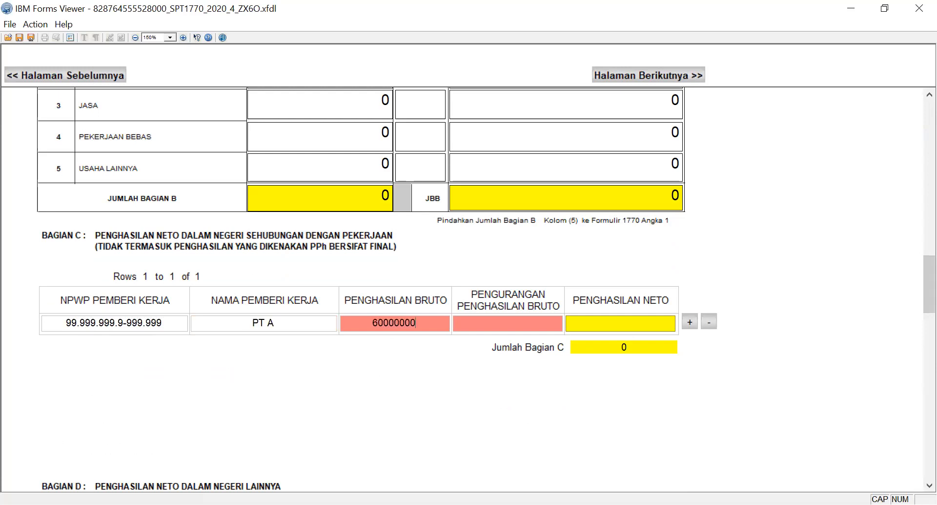
key("Tab")
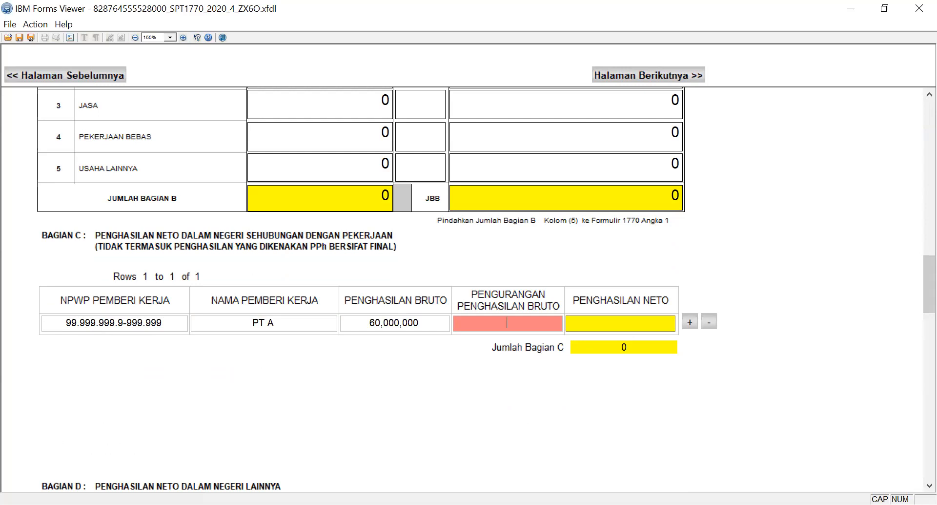
type("0")
key("Tab")
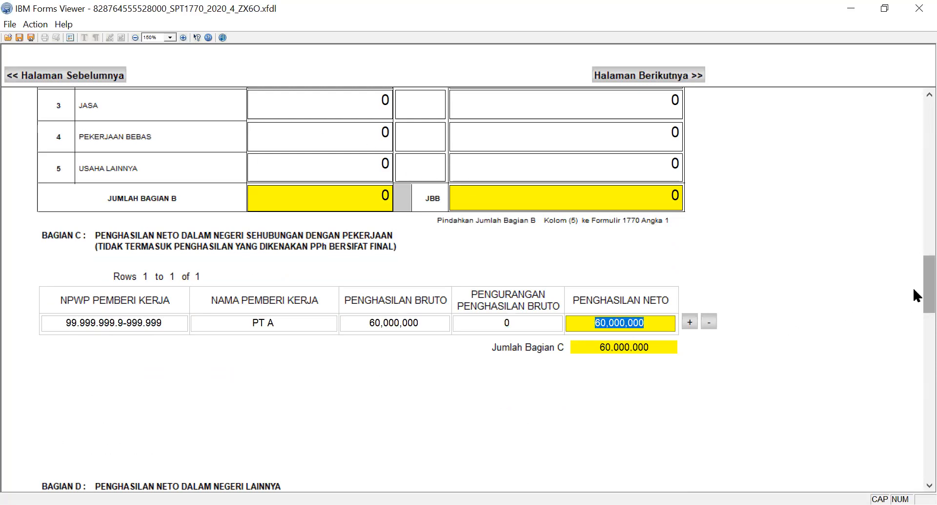
Look over the other net income types in Bagian D and the business income table in Bagian B.
scroll(913, 295, "down", 3)
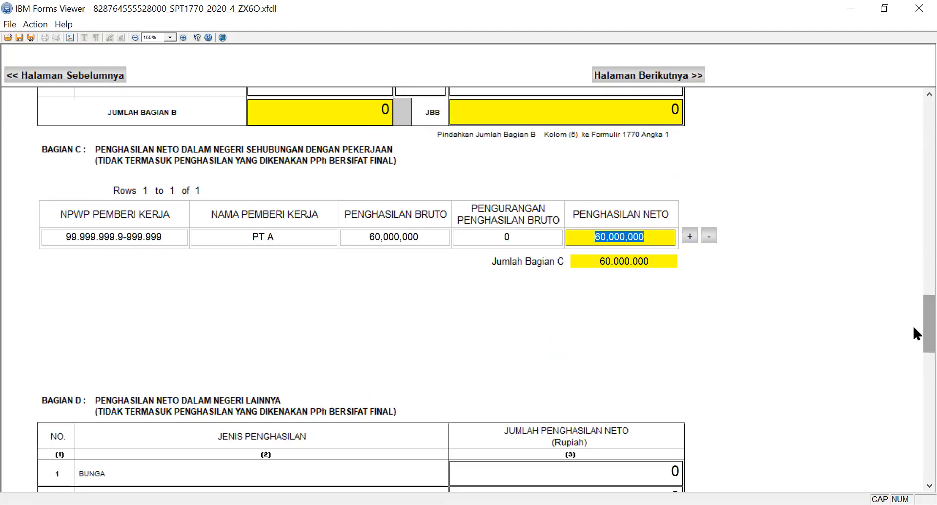
left_click_drag(913, 324, 912, 391)
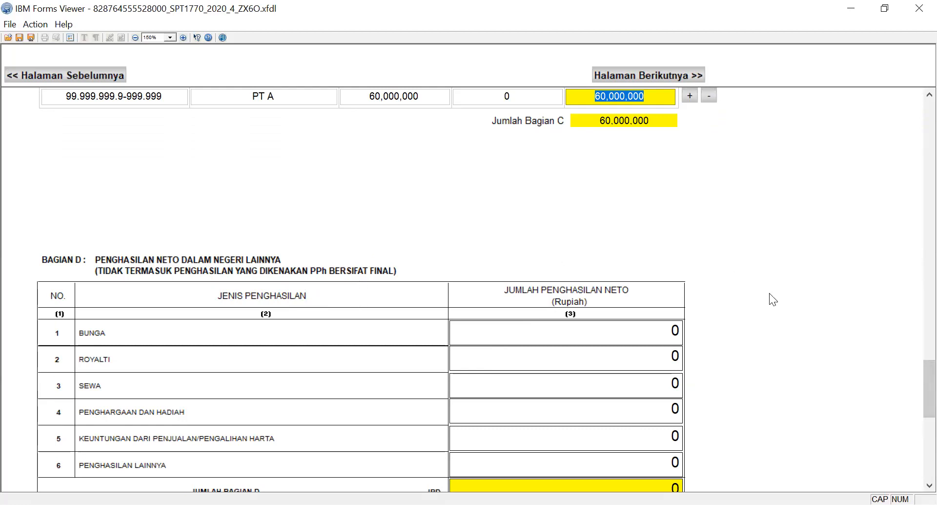
mouse_move(913, 370)
left_mouse_down()
mouse_move(913, 380)
mouse_move(912, 198)
mouse_move(913, 394)
mouse_move(912, 128)
mouse_move(904, 384)
left_mouse_up()
left_click(477, 381)
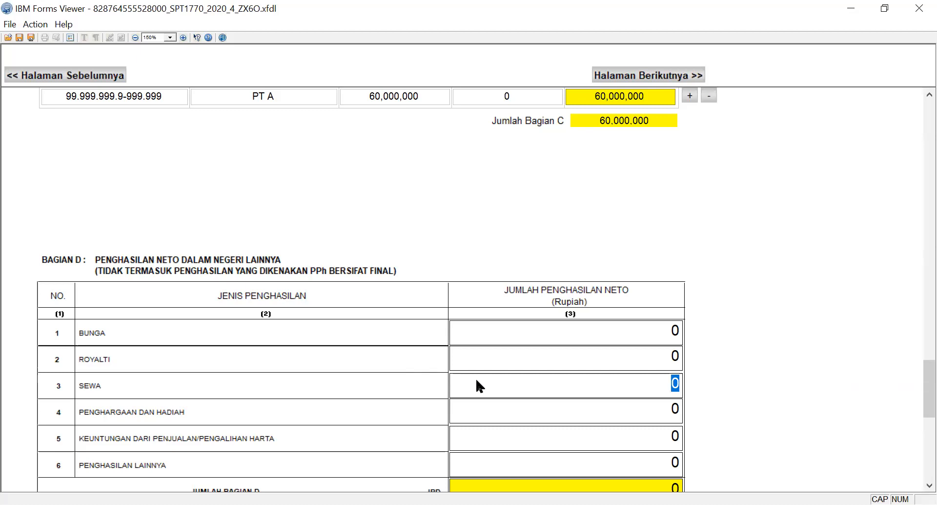
left_click_drag(913, 373, 913, 424)
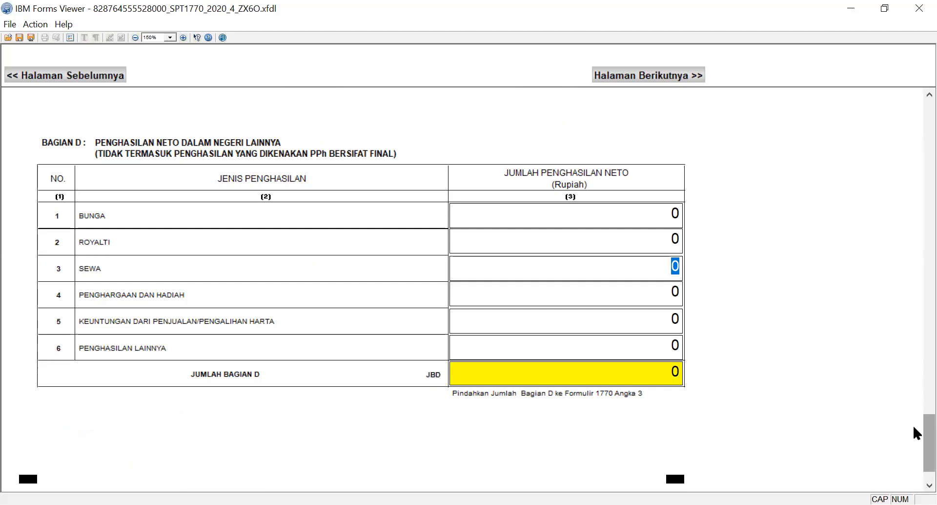
scroll(913, 424, "up", 6)
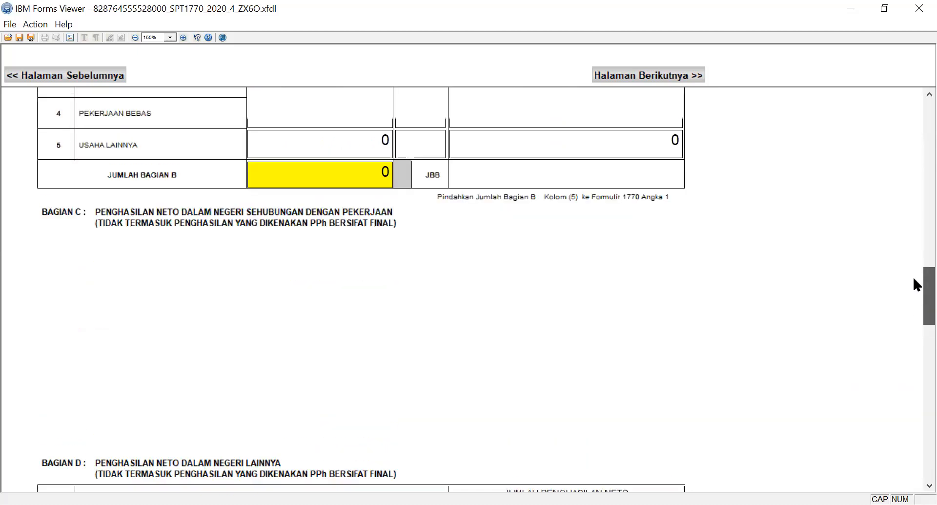
scroll(915, 235, "up", 5)
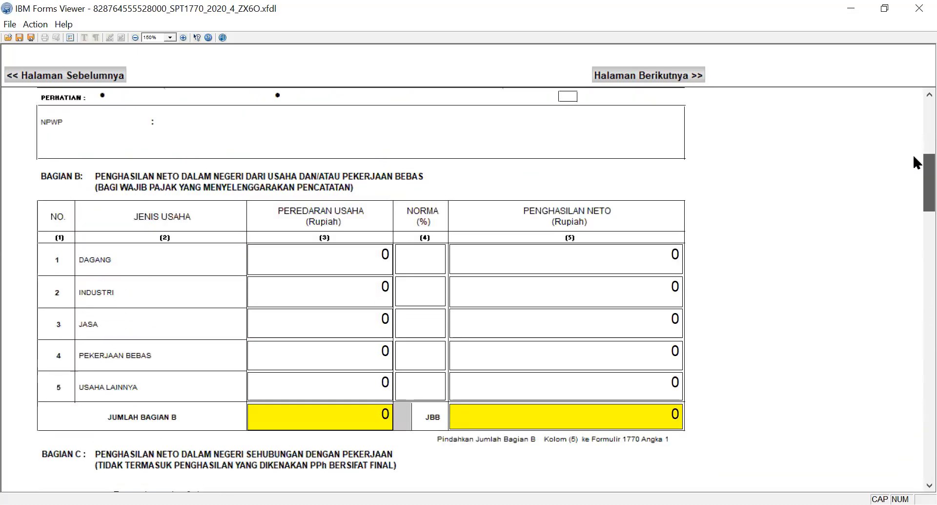
left_click_drag(914, 151, 913, 104)
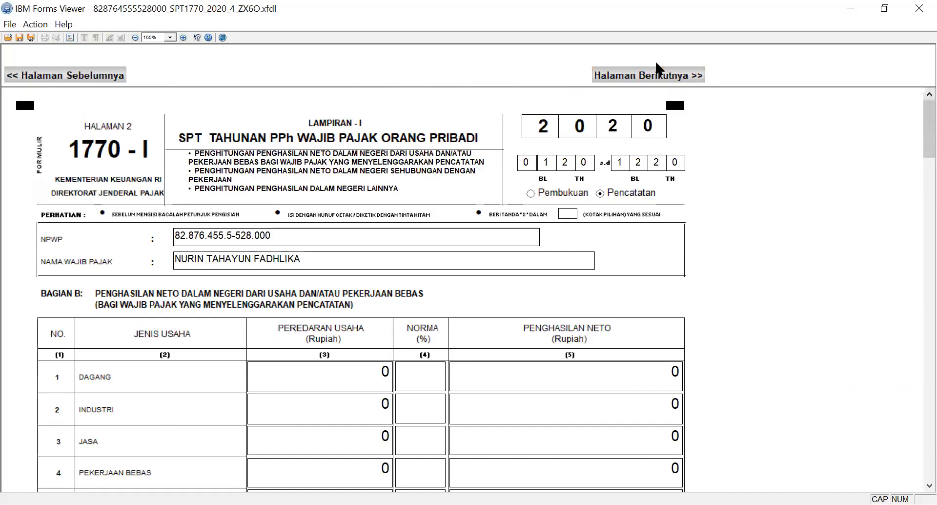
Go on to the main 1770 form and review its net income, tax due, tax credit and under- or overpayment sections.
left_click(653, 75)
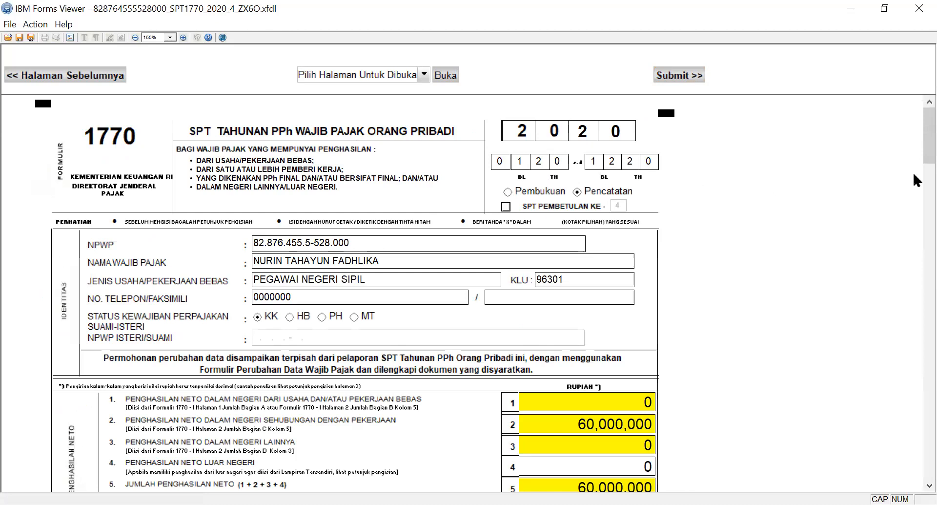
scroll(913, 142, "down", 3)
left_click_drag(914, 203, 644, 244)
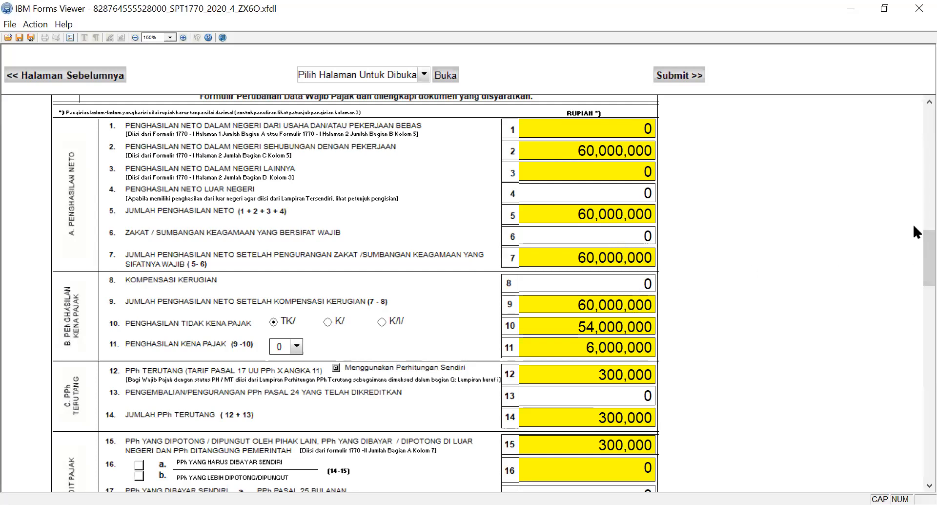
scroll(913, 230, "up", 2)
scroll(912, 239, "down", 3)
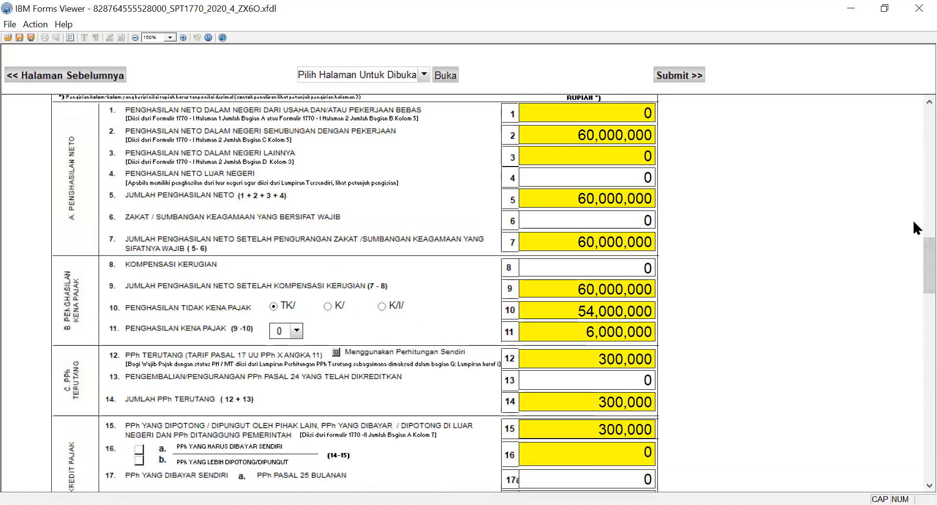
scroll(913, 265, "down", 3)
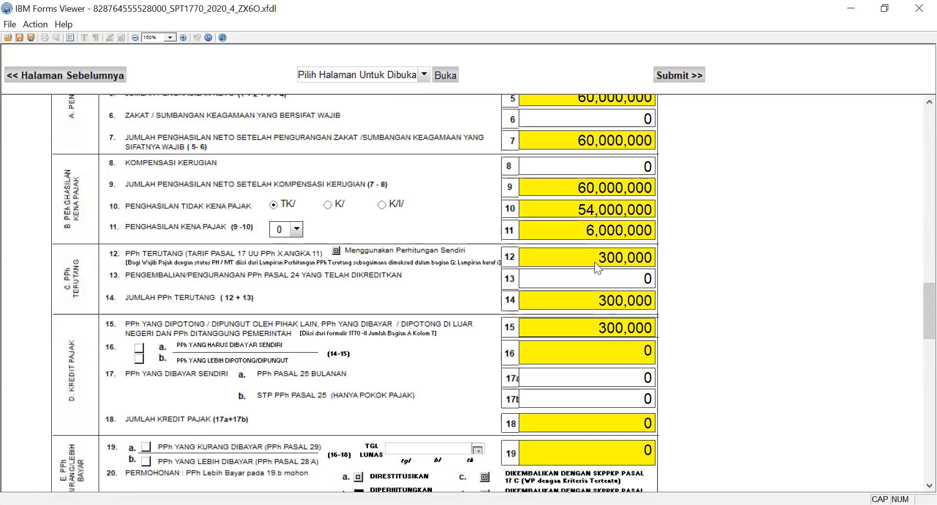
left_click(591, 455)
left_click_drag(914, 315, 913, 459)
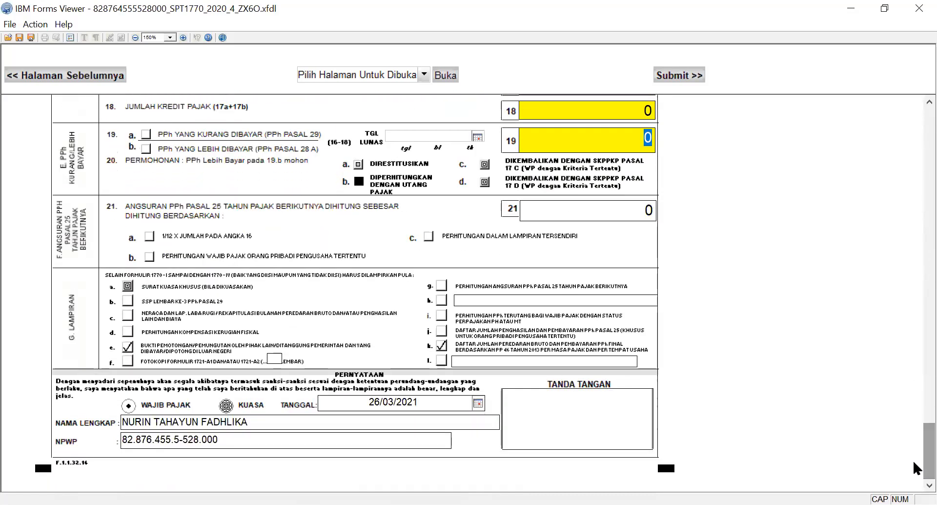
Go on to the submission page and enter the verification code in Kode Verifikasi.
left_click(670, 74)
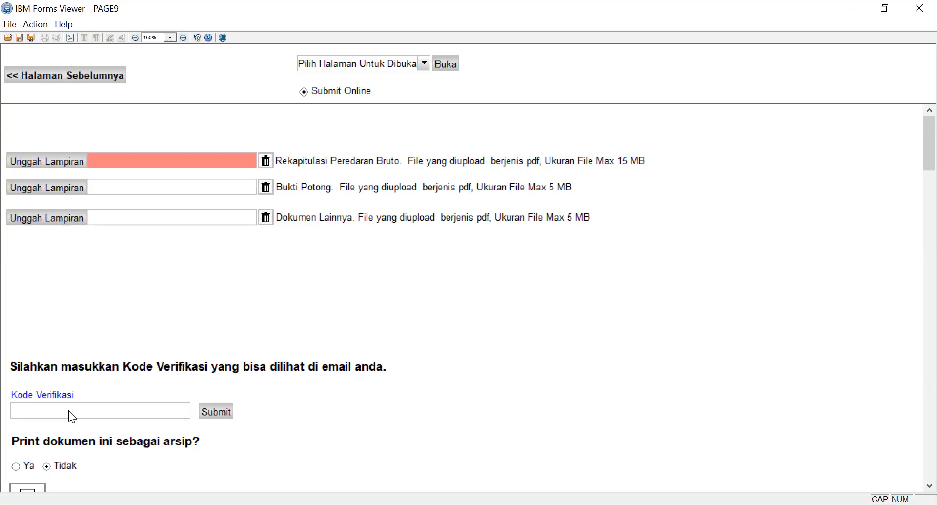
key("alt+Tab")
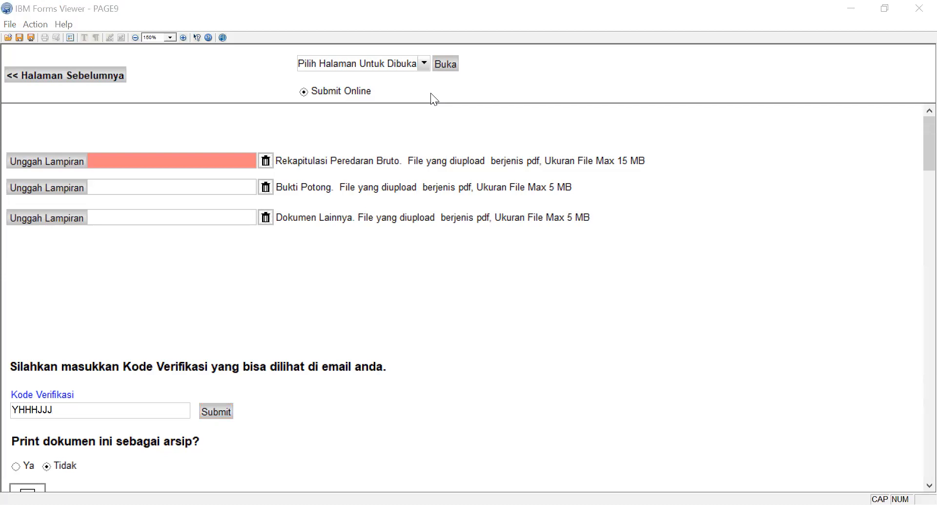
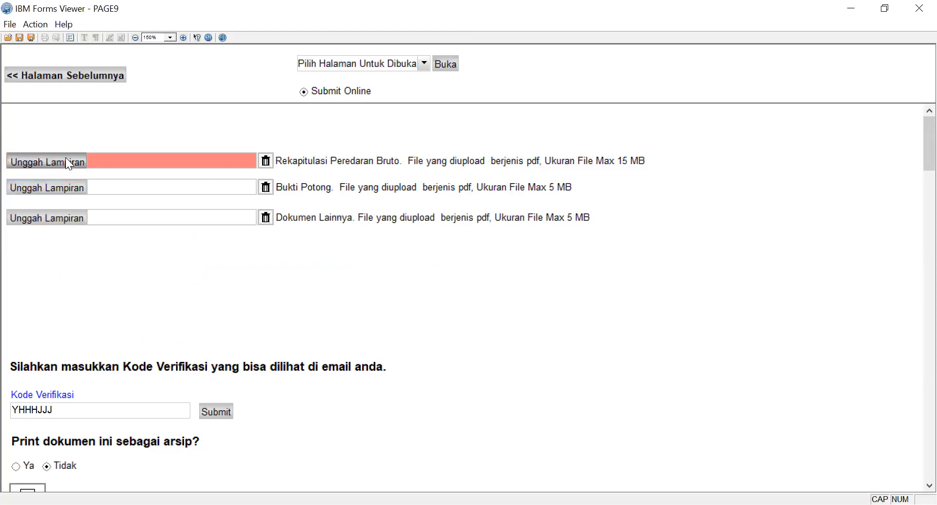
left_click(411, 361)
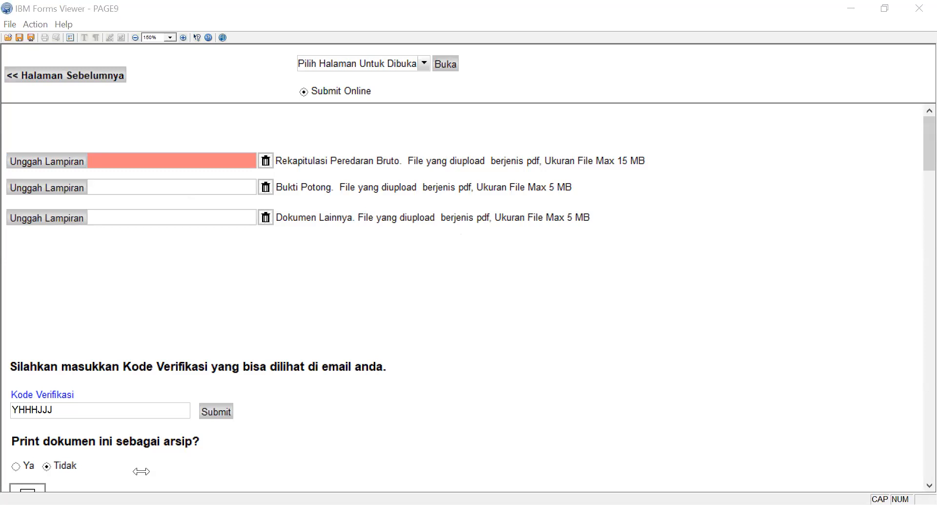
left_click(559, 147)
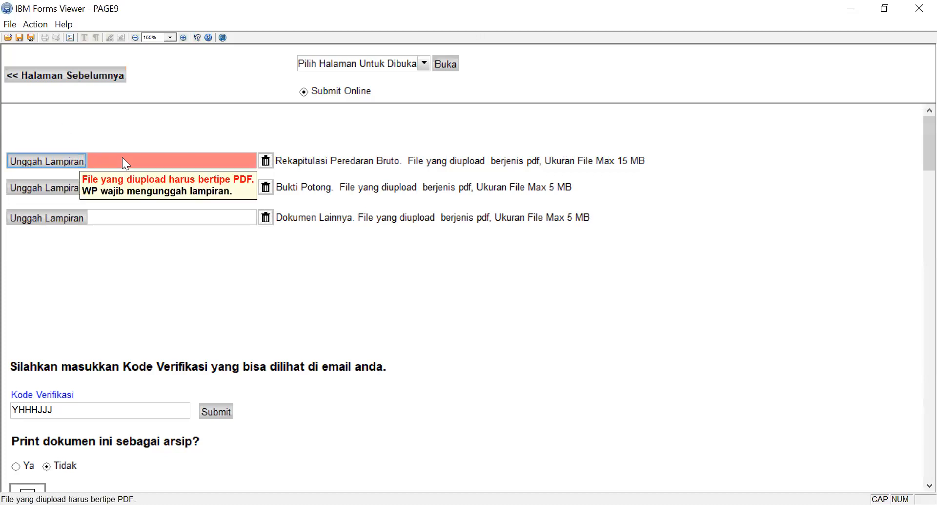
Go back to the main 1770 form and check the under- or overpaid tax amount in item 19 of section E.
left_click(107, 68)
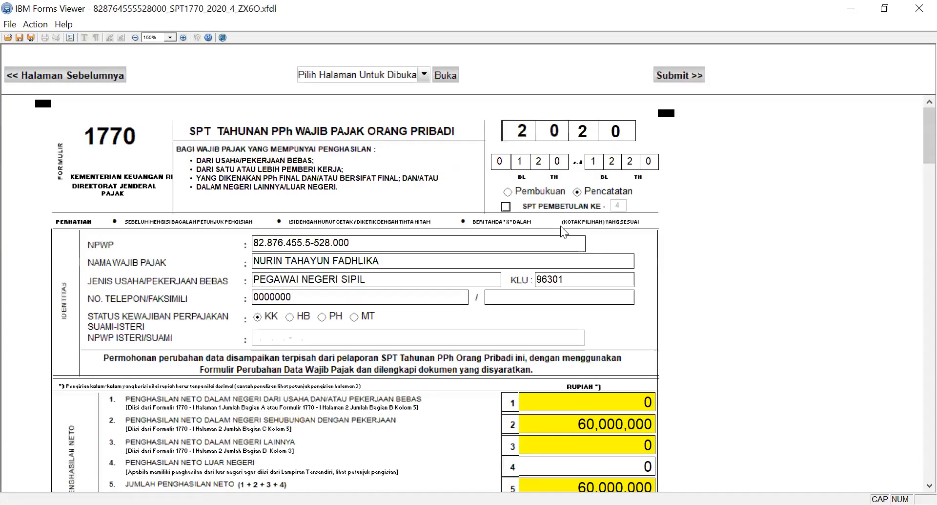
scroll(914, 165, "down", 15)
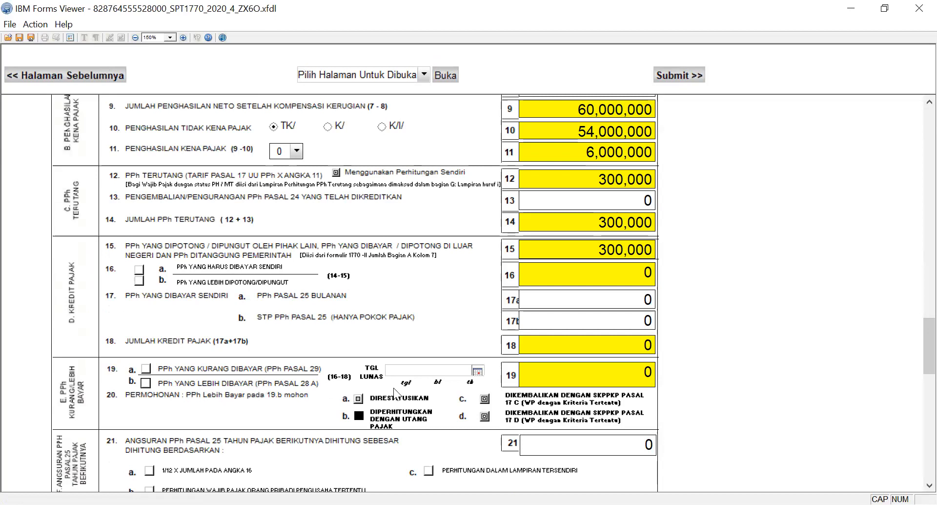
left_click(548, 372)
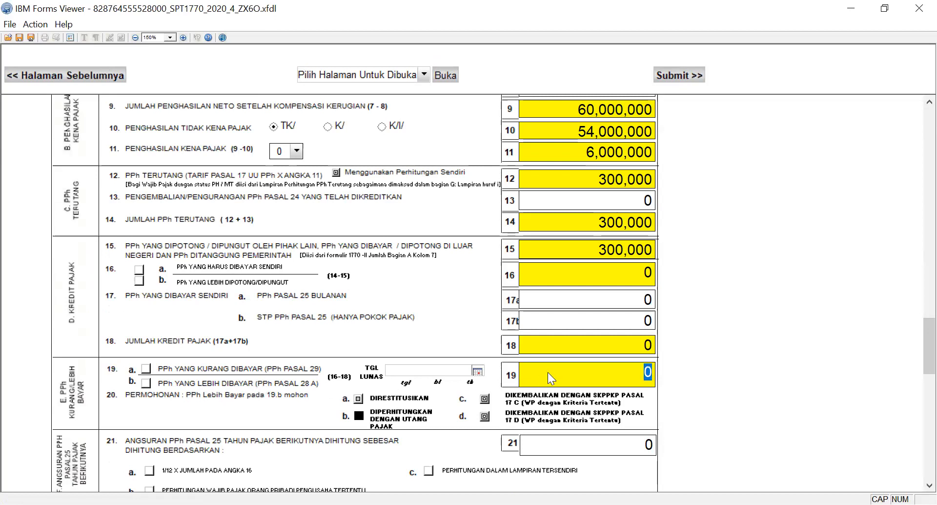